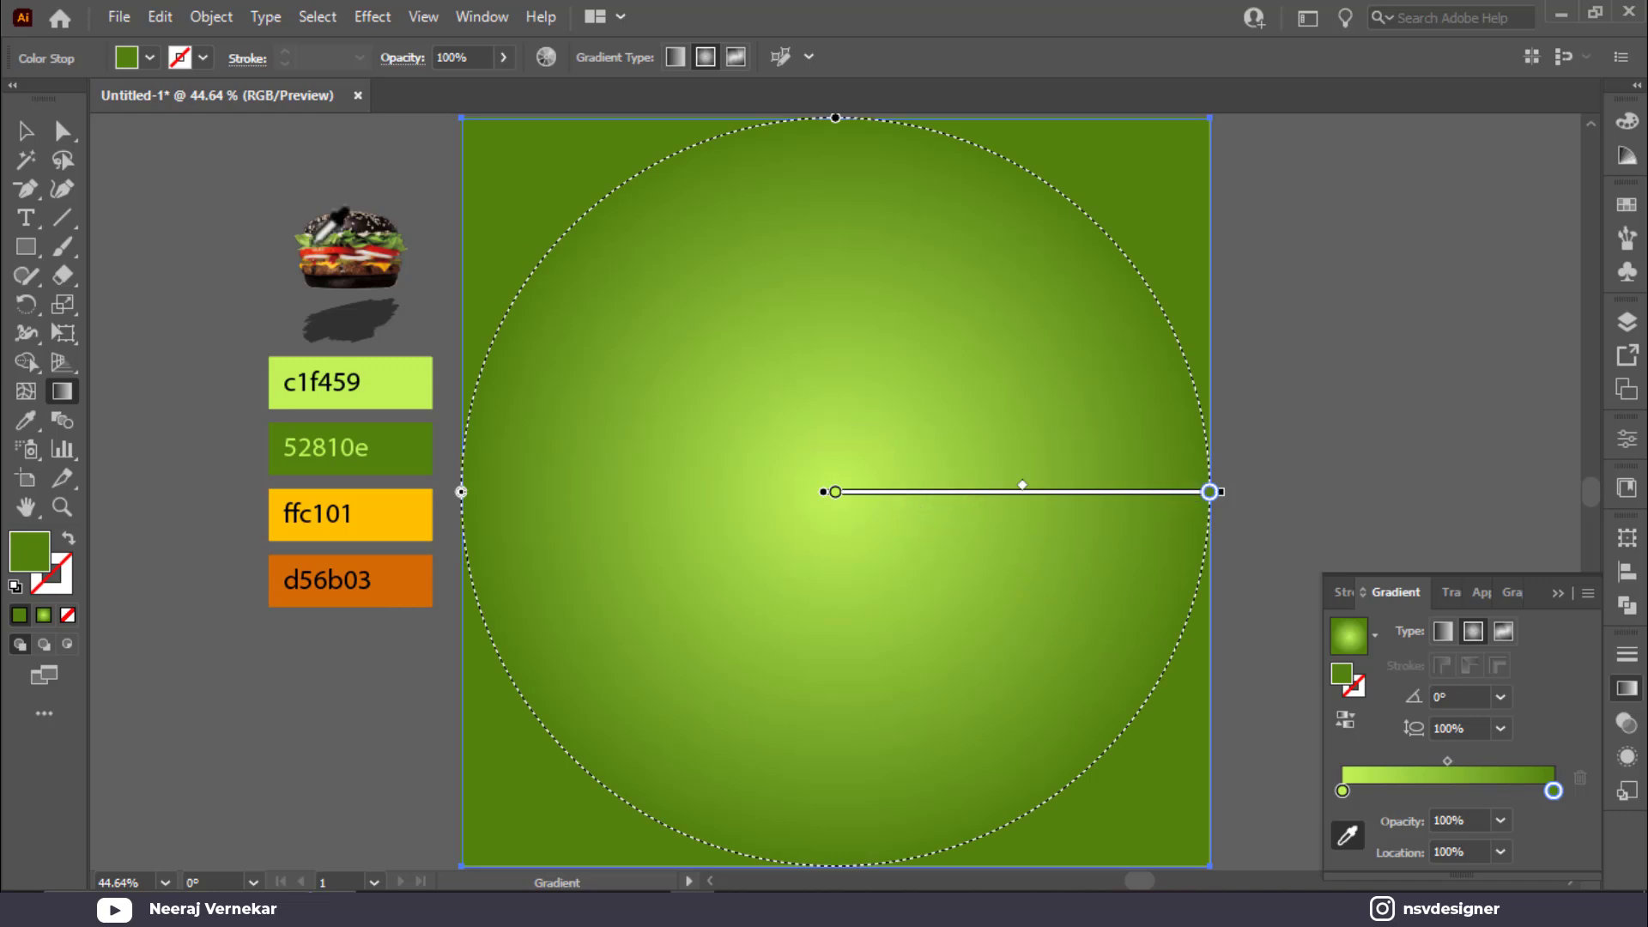
Step: Redraw the background's radial green gradient from the artboard centre outward so the glow spreads wider
left_click(24, 133)
key("g")
left_click_drag(826, 462, 1267, 453)
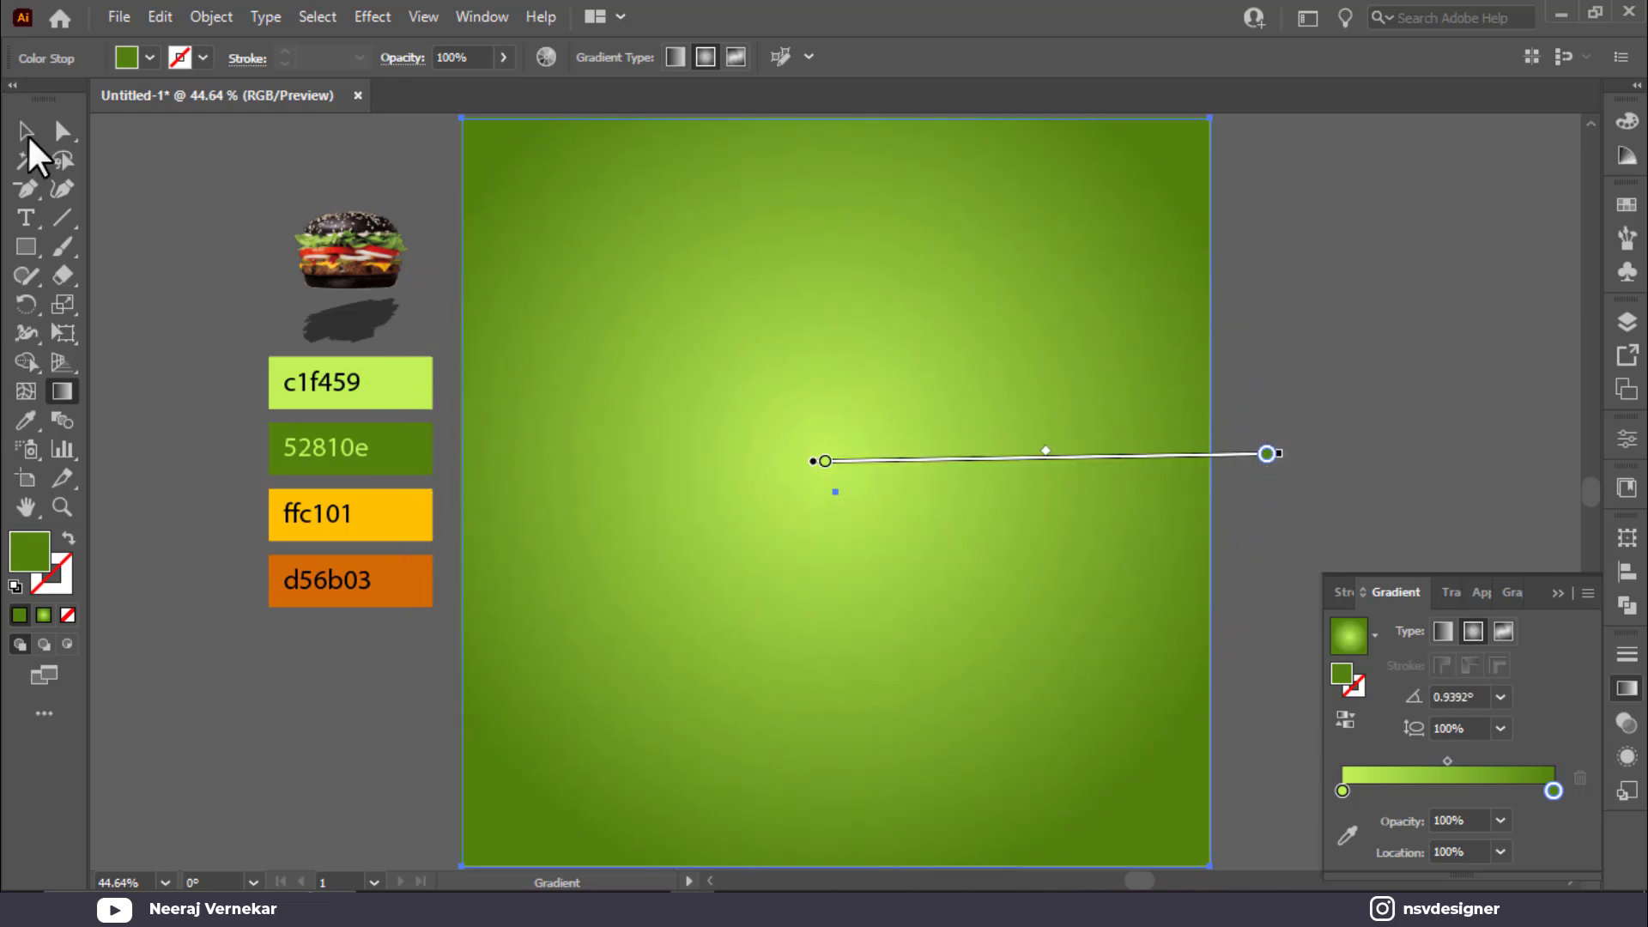
Step: Draw a small square beside the artboard and fill it black
left_click(25, 136)
left_click(1558, 566)
left_click(1425, 507)
key("space")
left_click_drag(1317, 570, 975, 556)
left_click(26, 247)
left_click_drag(992, 339, 1079, 425)
key("v")
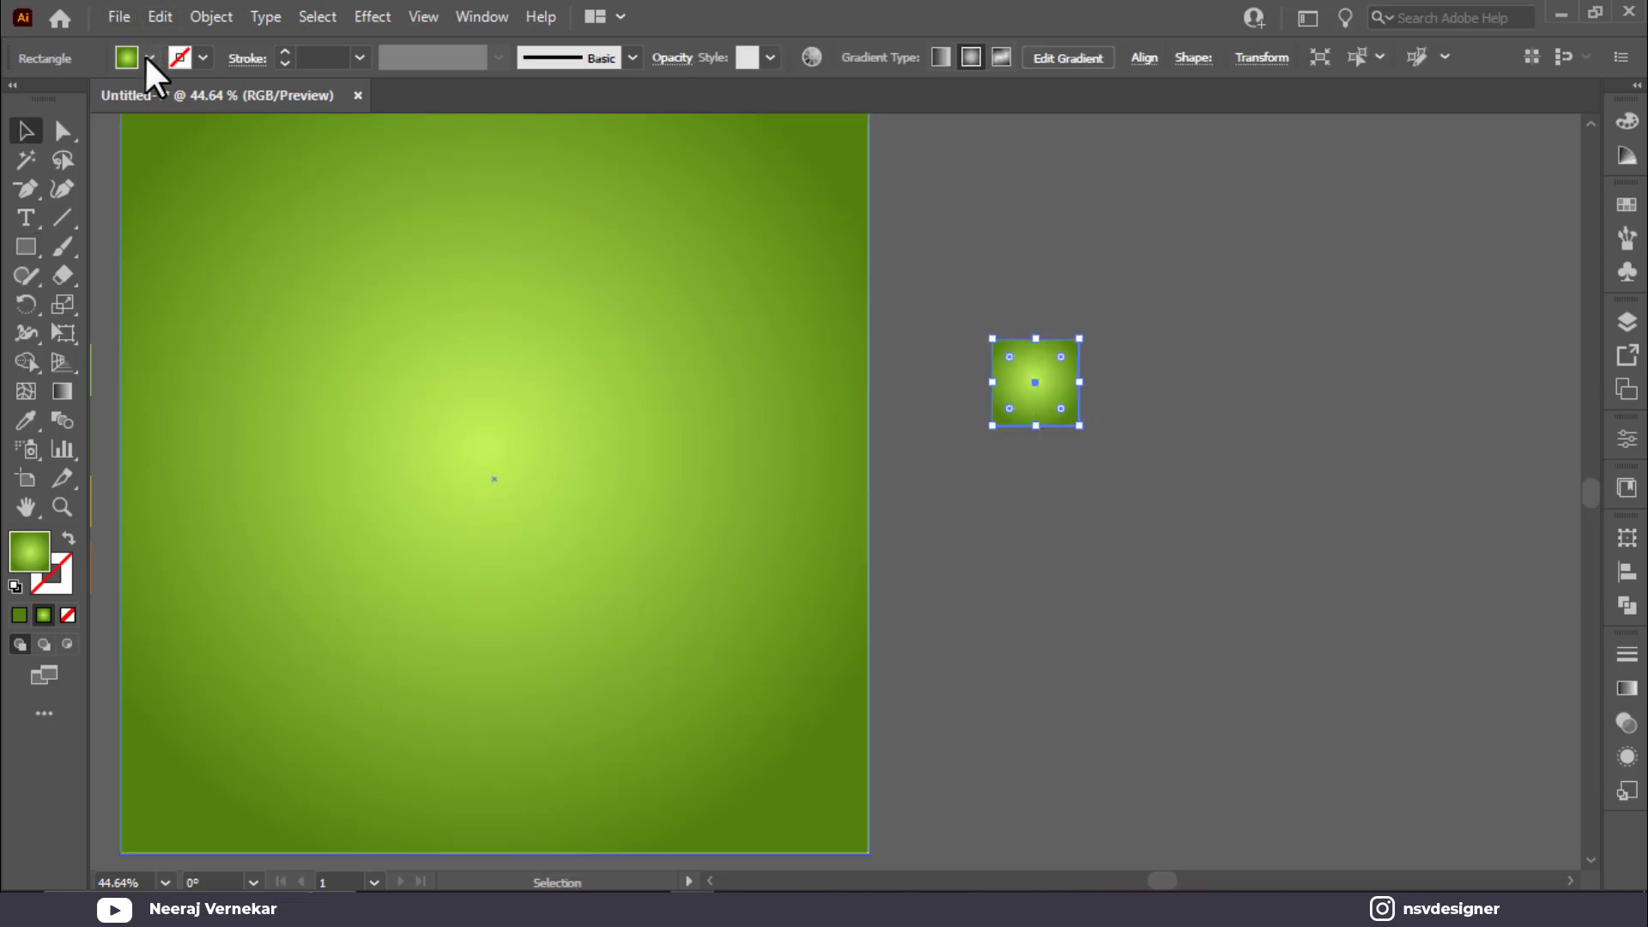
left_click(149, 58)
left_click(80, 126)
left_click(100, 137)
Step: Make a white copy beside it, then duplicate the pair with Ctrl+D into a row of ten squares
left_click_drag(1064, 420, 1151, 419)
left_click(149, 57)
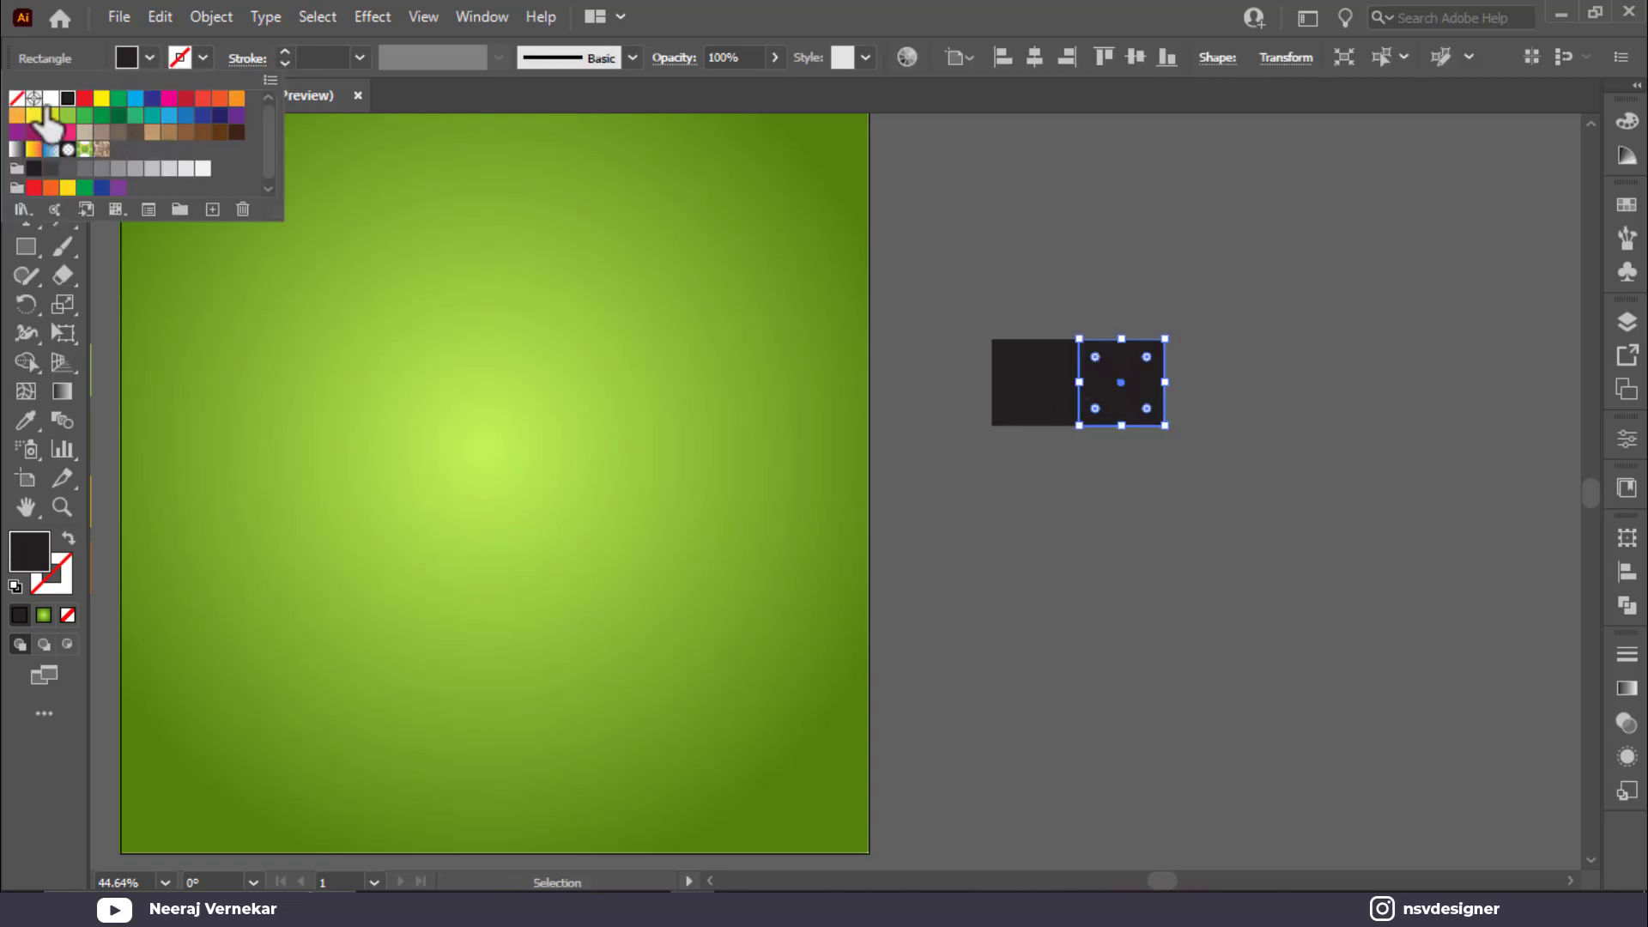
left_click(50, 99)
left_click(1244, 300)
left_click_drag(1225, 294, 1222, 413)
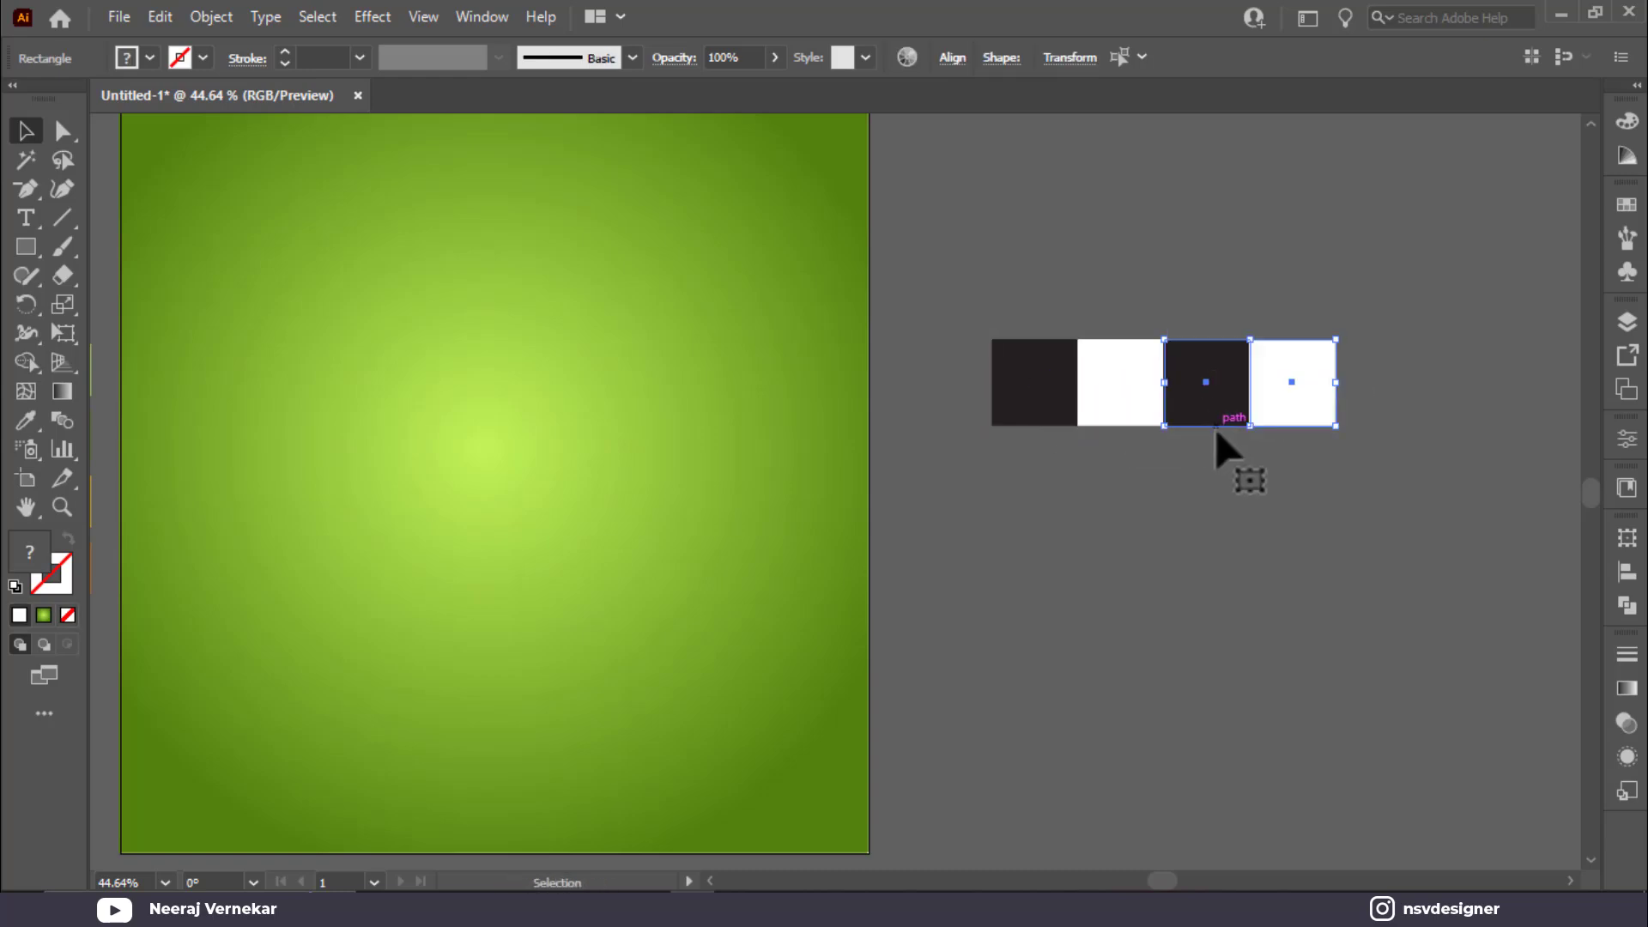
key("ctrl+d")
key("ctrl+d")
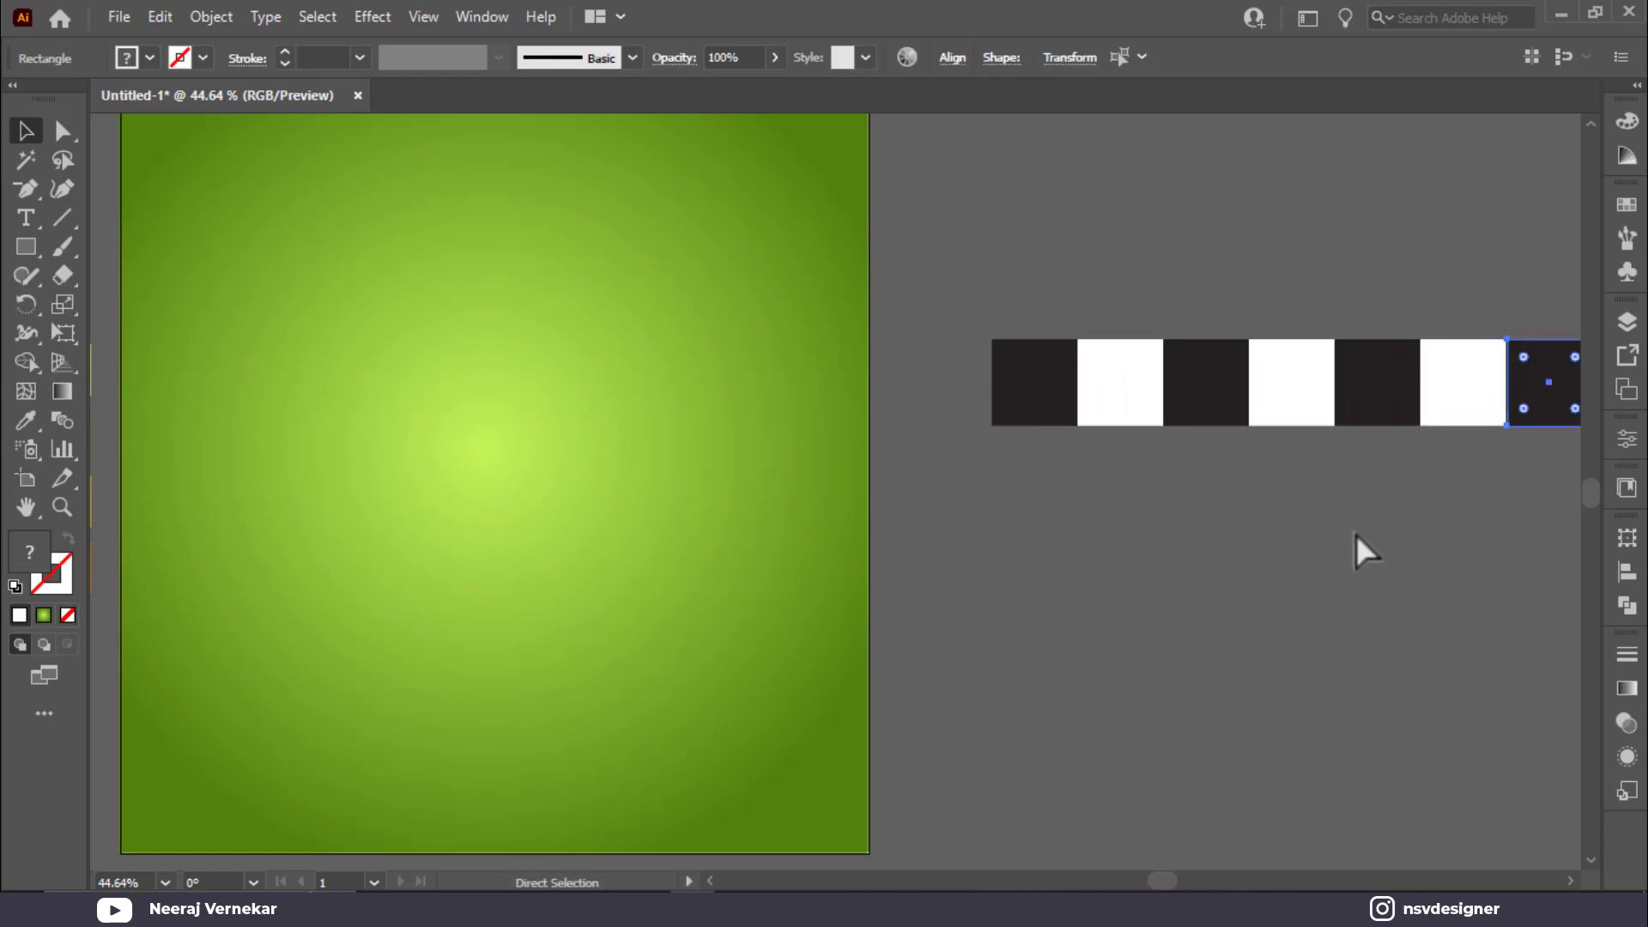
Step: Copy the row down offset by one square, moving the leftover dark square to the row's end
key("ctrl+minus")
left_click_drag(1382, 533, 1111, 485)
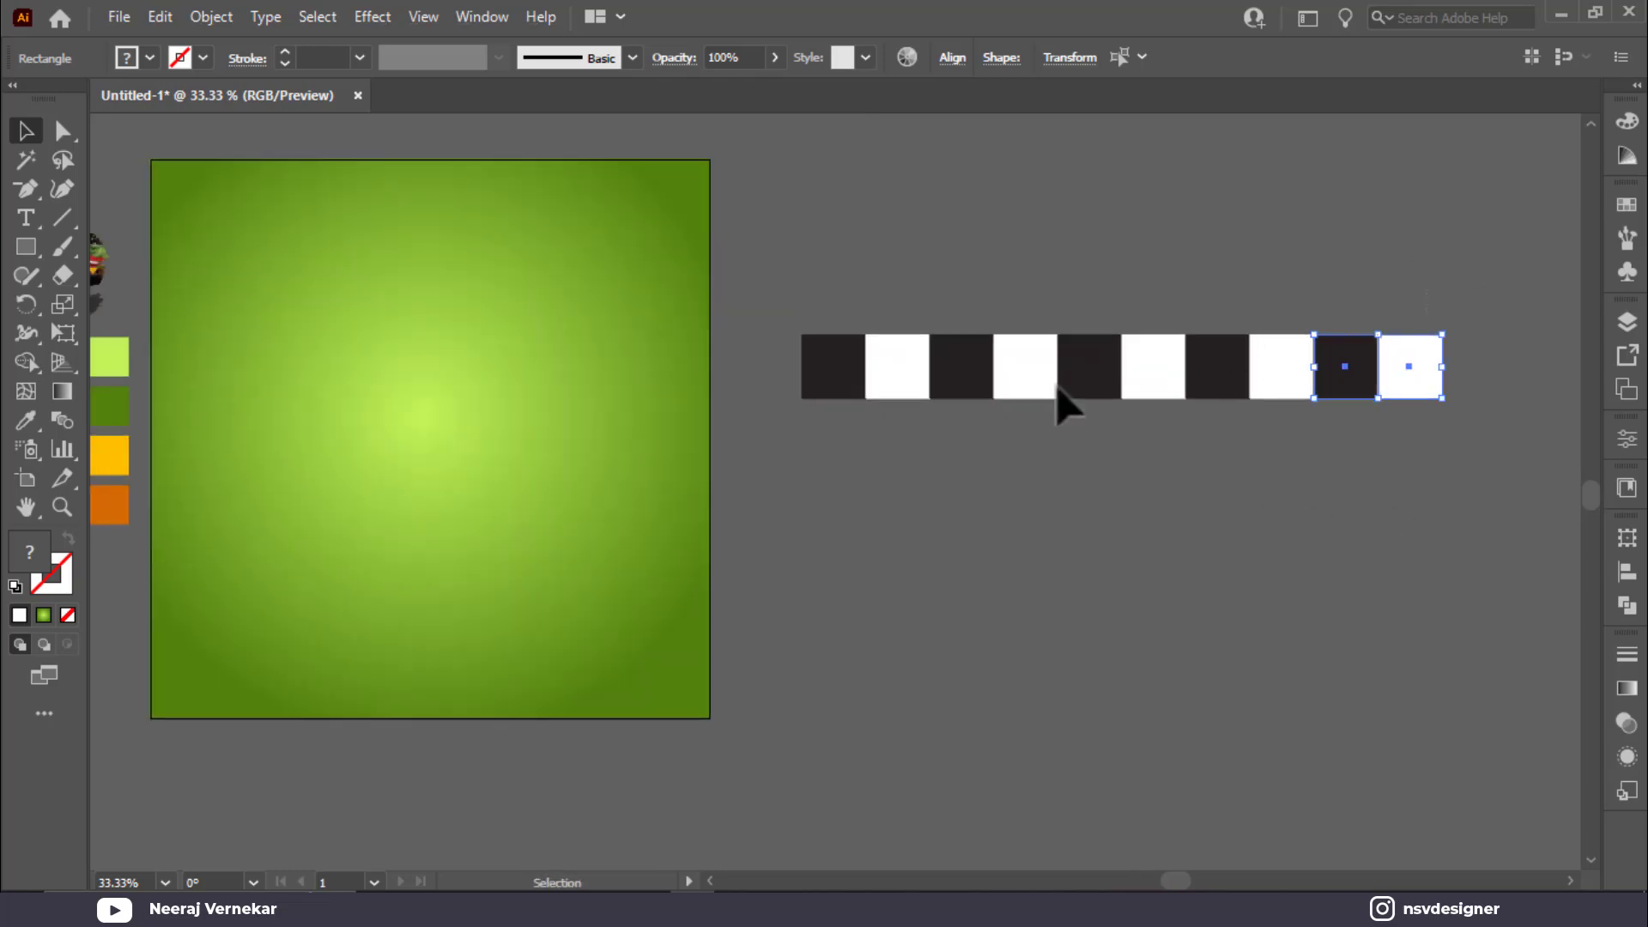
left_click_drag(783, 405, 1297, 460)
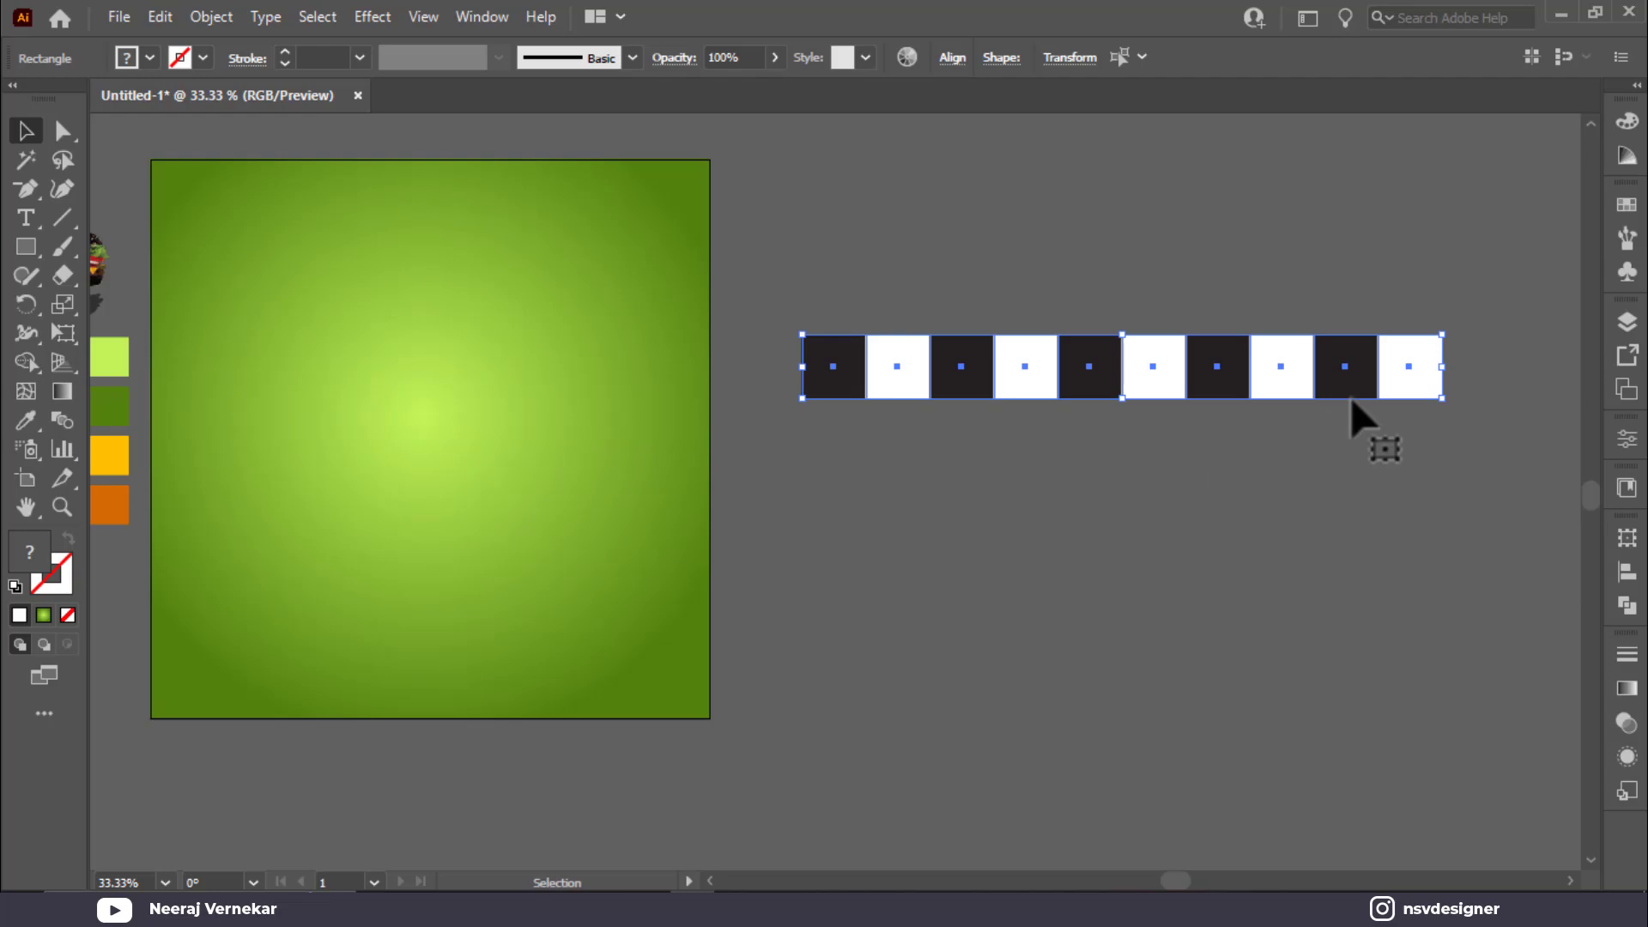
left_click_drag(1353, 398, 1288, 460)
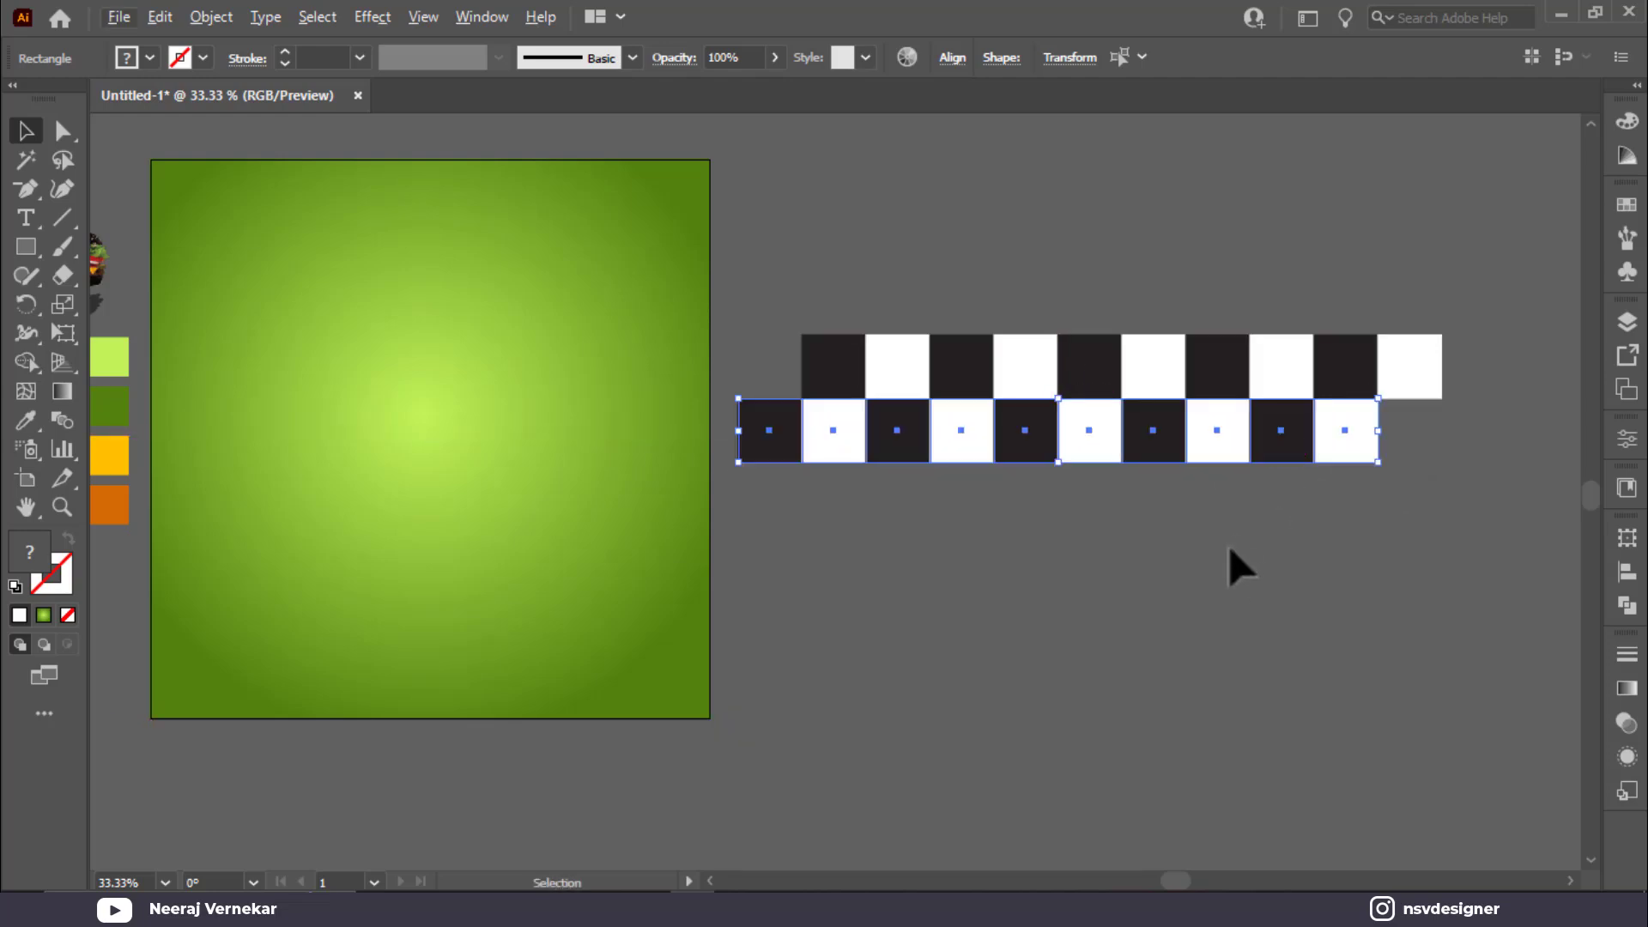
left_click(1233, 564)
left_click_drag(770, 453, 1414, 455)
left_click(1466, 265)
Step: Duplicate the two rows downward with Ctrl+D to reach eight rows, then group all squares
left_click_drag(837, 462, 837, 462)
left_click_drag(1217, 445, 1222, 569)
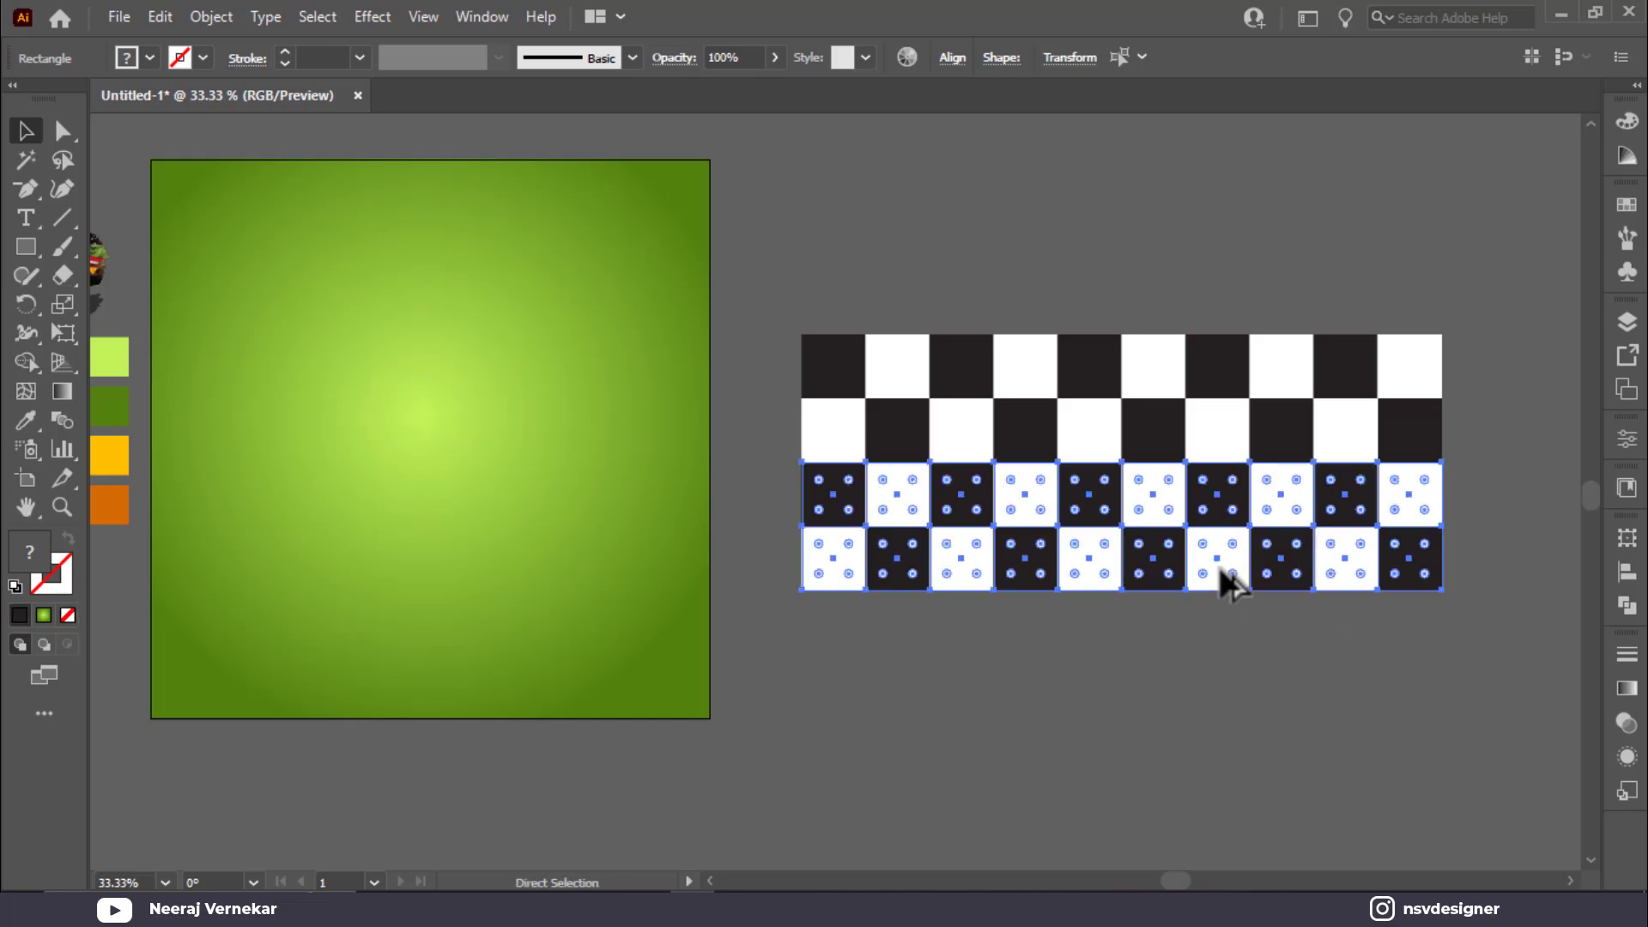
key("ctrl+d")
key("a")
scroll(993, 308, "down", 2)
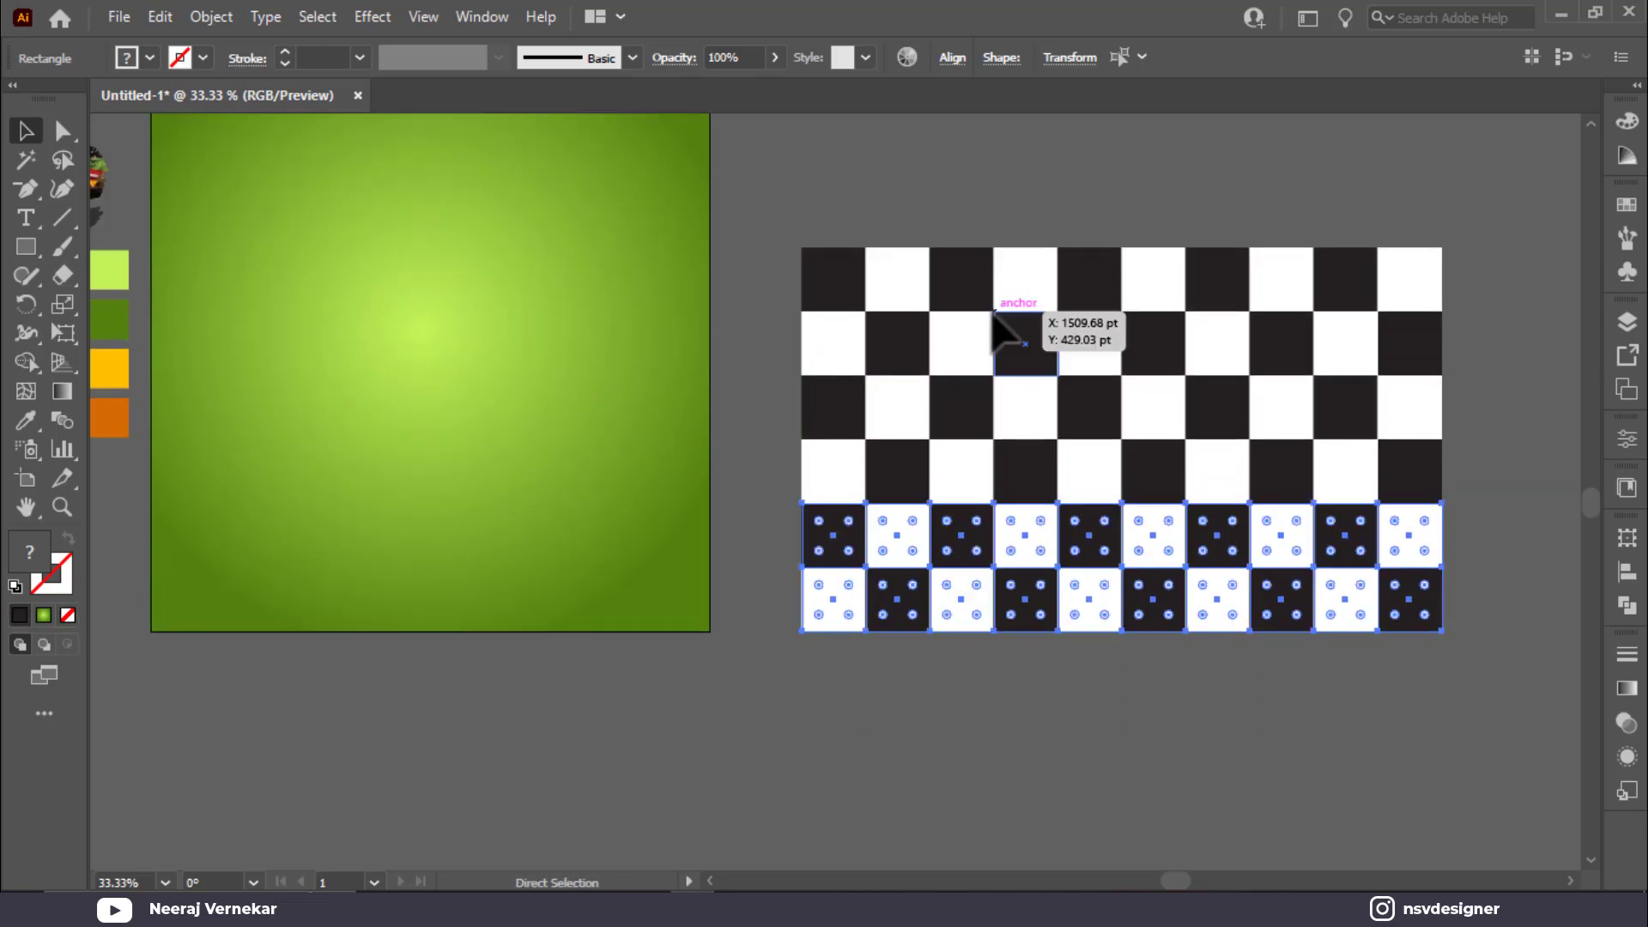
key("ctrl+d")
key("v")
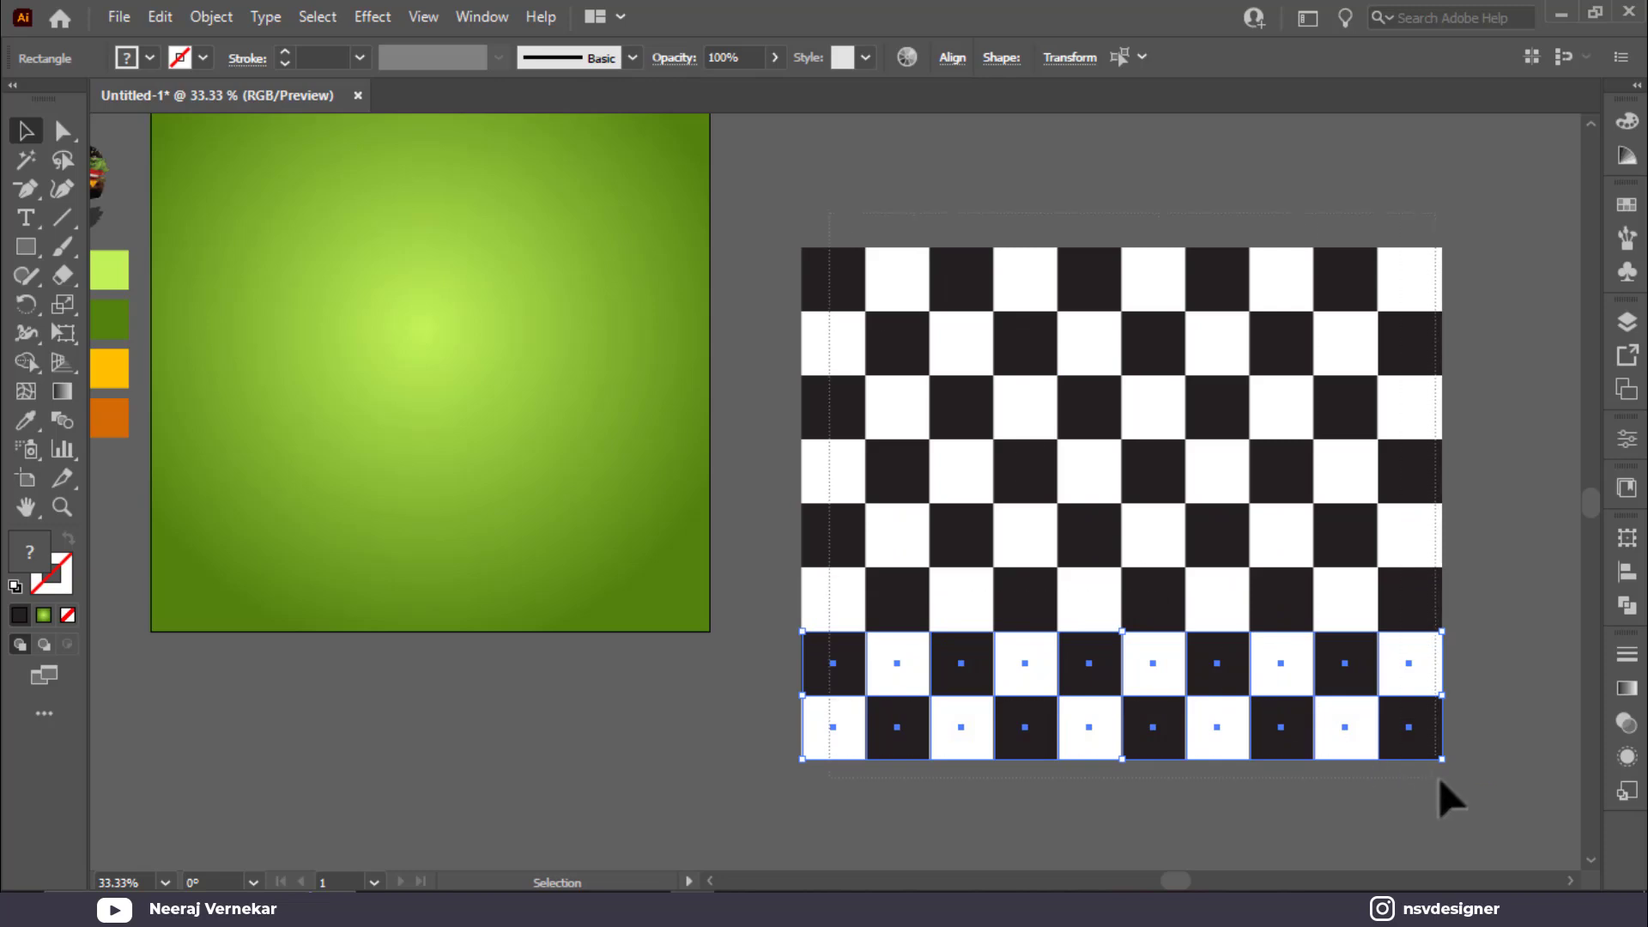
key("ctrl+a")
key("a")
key("ctrl+g")
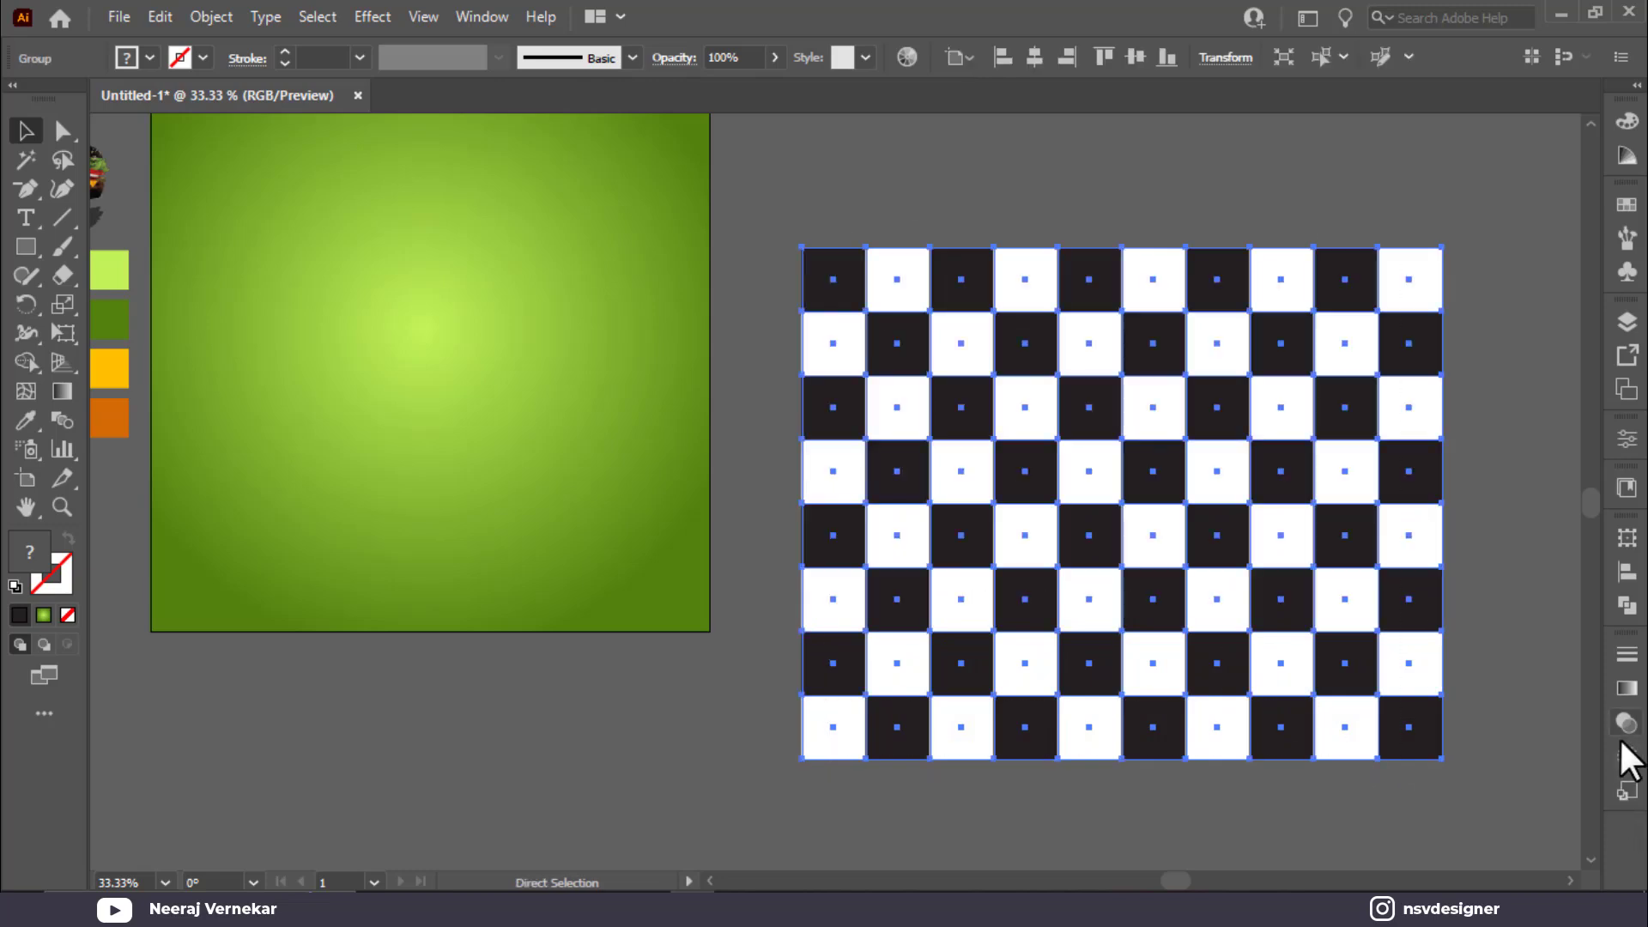
Step: Move the checkerboard onto the poster and scale it to the poster's full width
key("v")
left_click_drag(1380, 717, 706, 745)
left_click_drag(870, 657, 1161, 653)
left_click_drag(895, 646, 839, 680)
left_click_drag(944, 760, 1013, 820)
scroll(1064, 709, "down", 2)
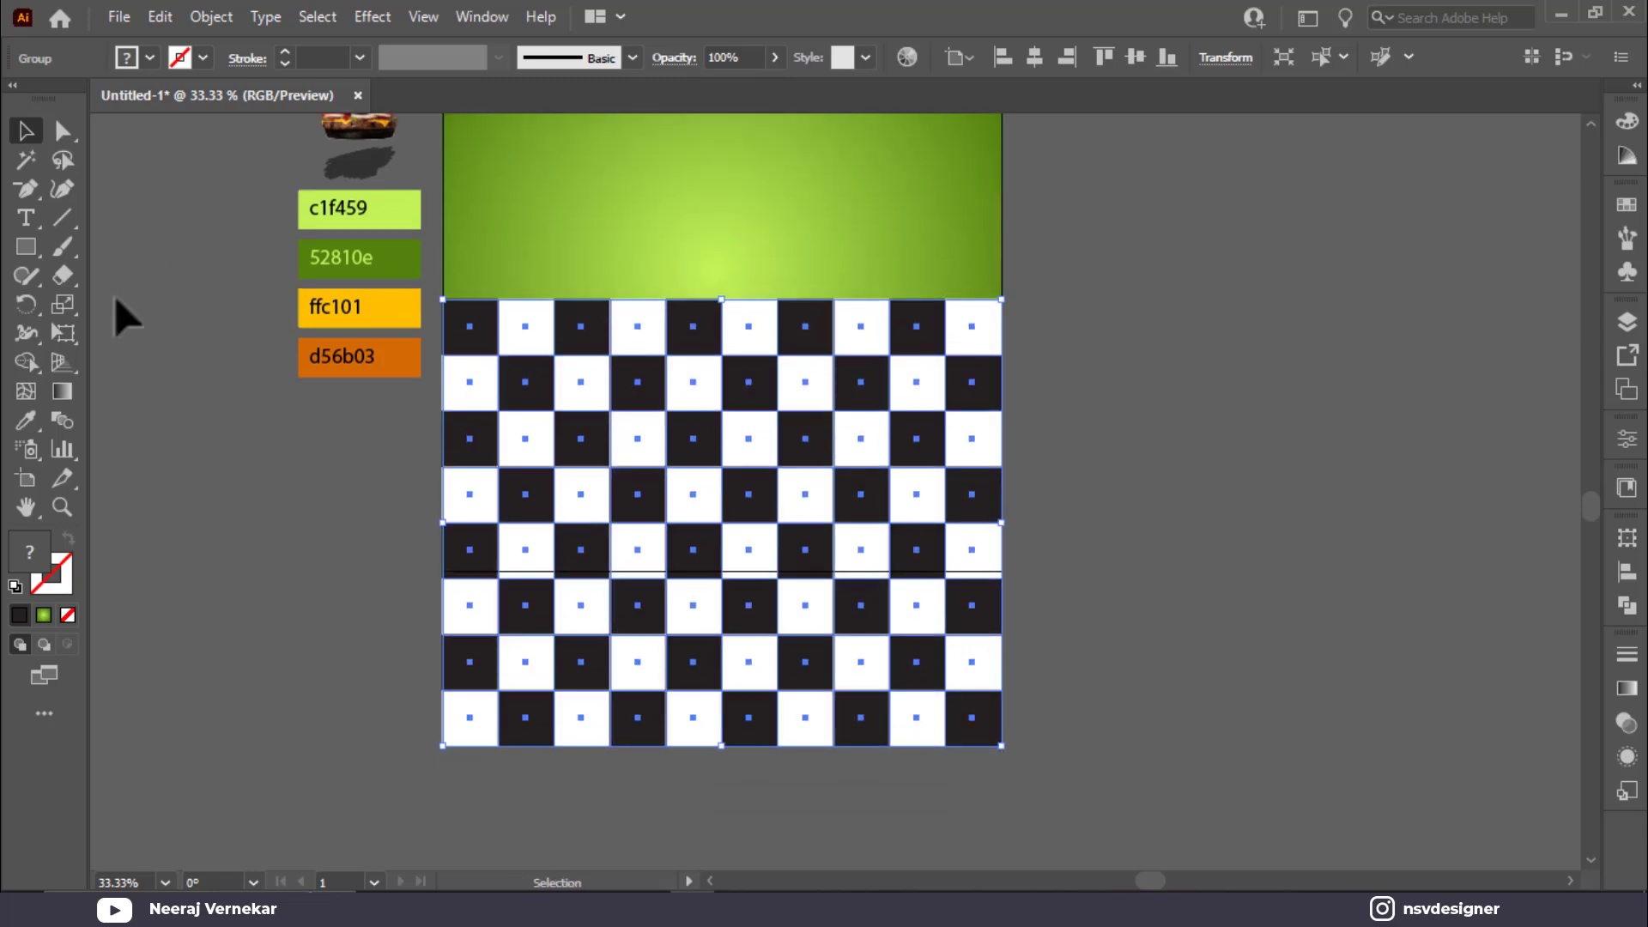
Step: Perspective-distort the checkerboard with Free Transform and squash it into a flat floor
left_click(67, 341)
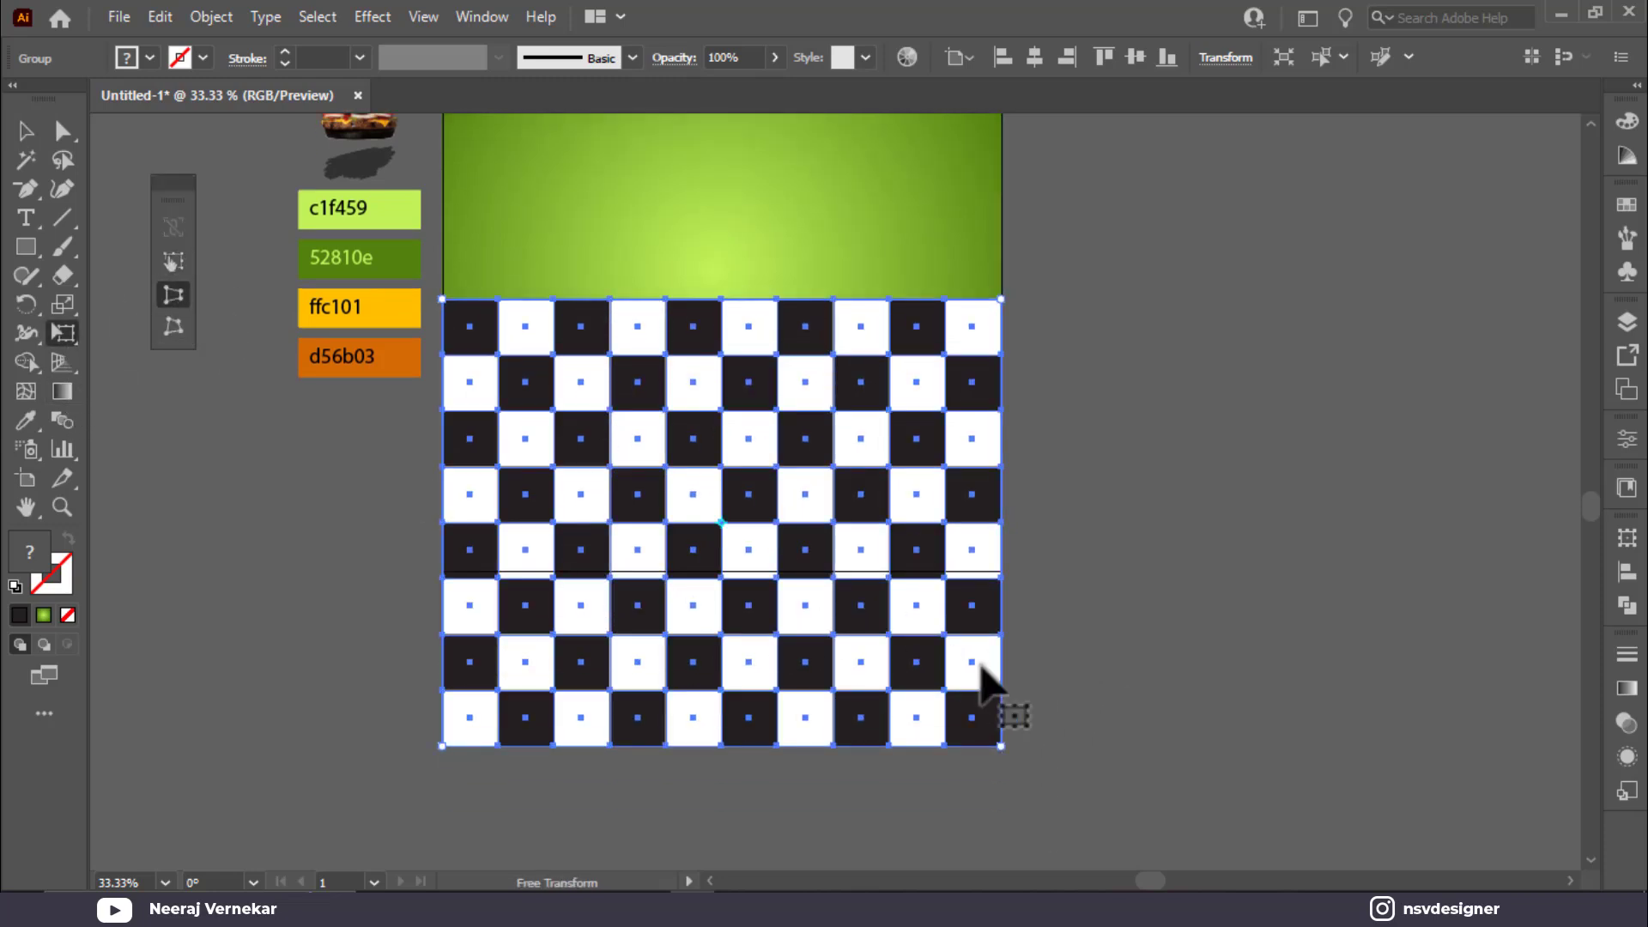
left_click_drag(1033, 753, 1588, 613)
left_click(25, 131)
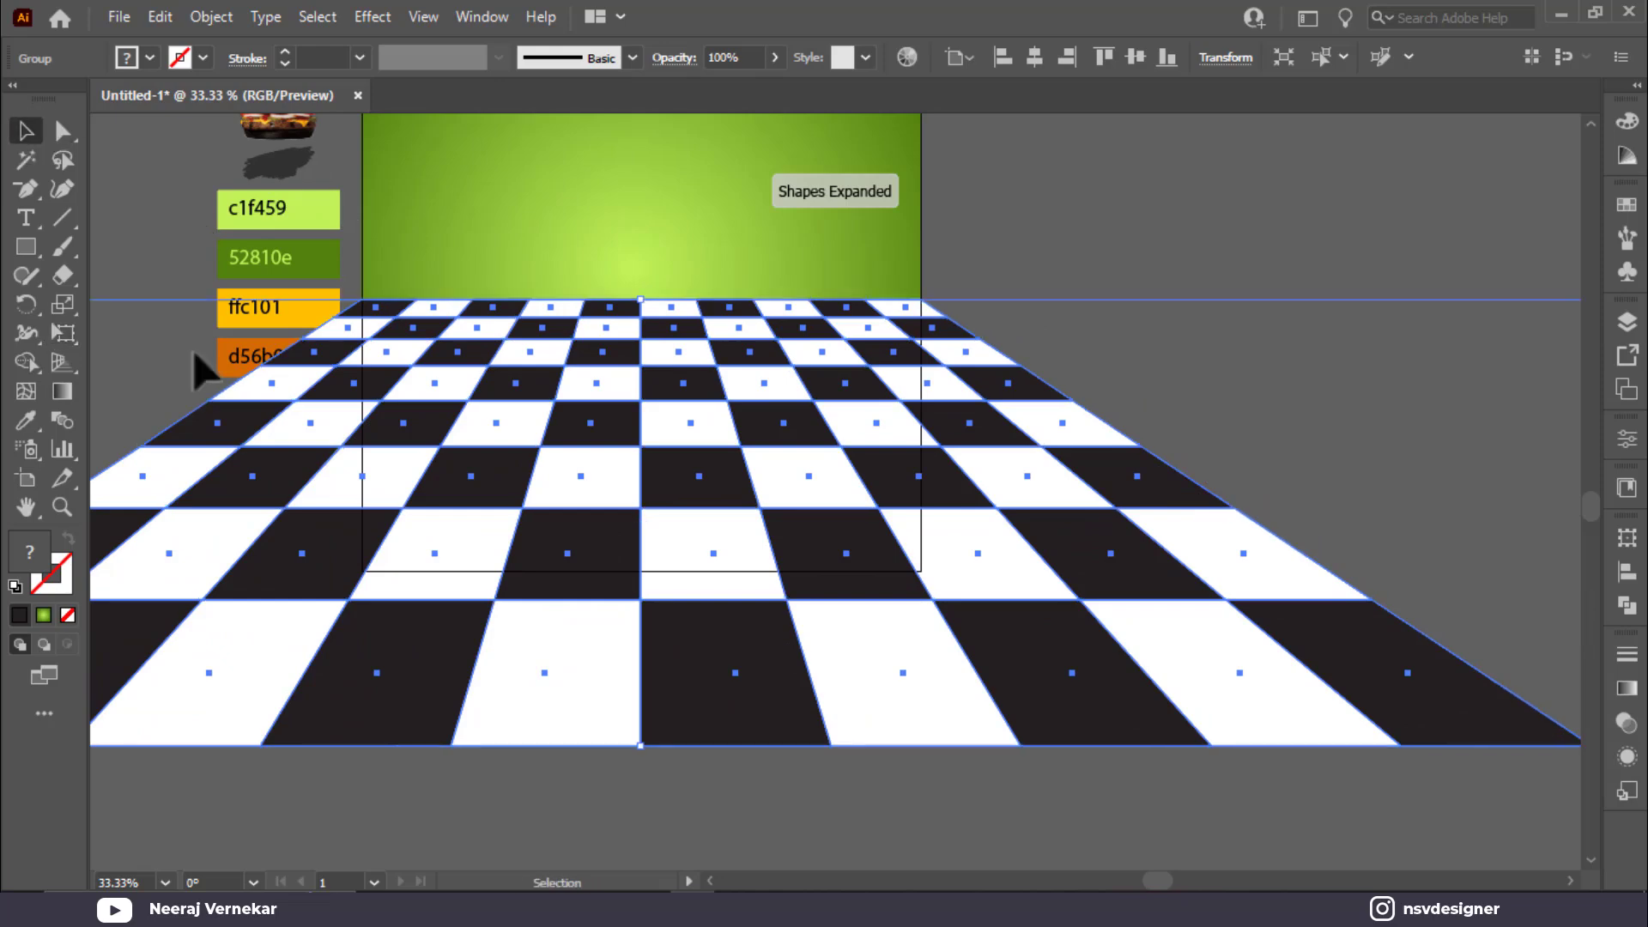
left_click_drag(640, 745, 674, 570)
left_click_drag(640, 301, 643, 365)
Step: Fit the poster in view and lower the floor's top edge slightly
left_click(971, 363)
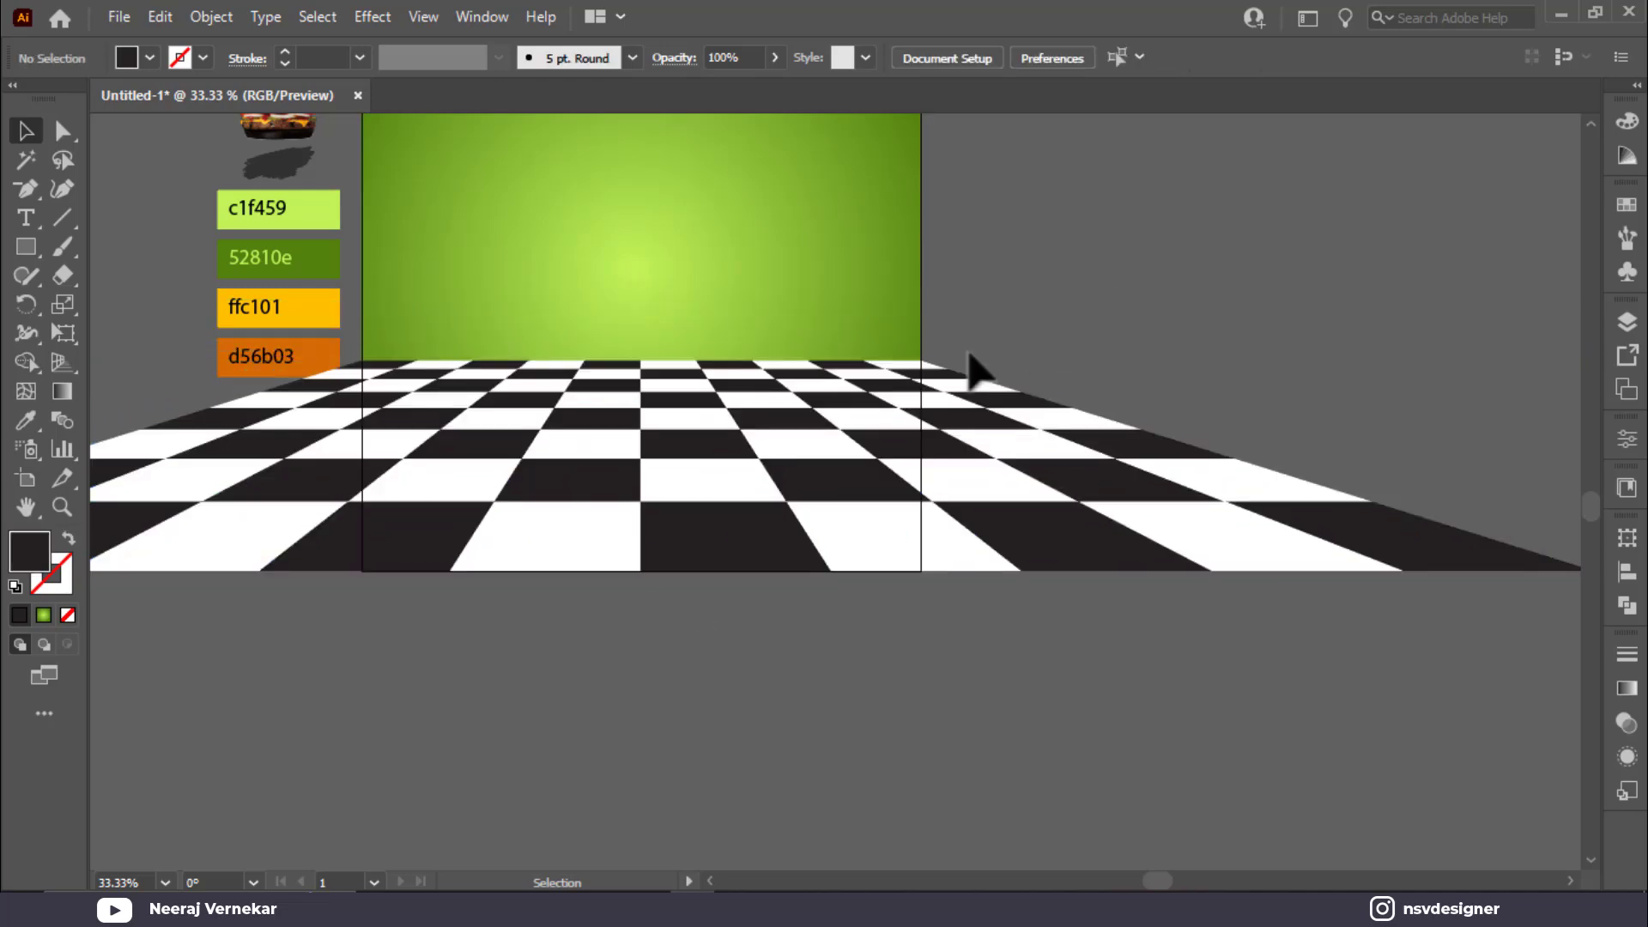
left_click_drag(971, 364, 1130, 418)
key("ctrl+0")
left_click(1196, 673)
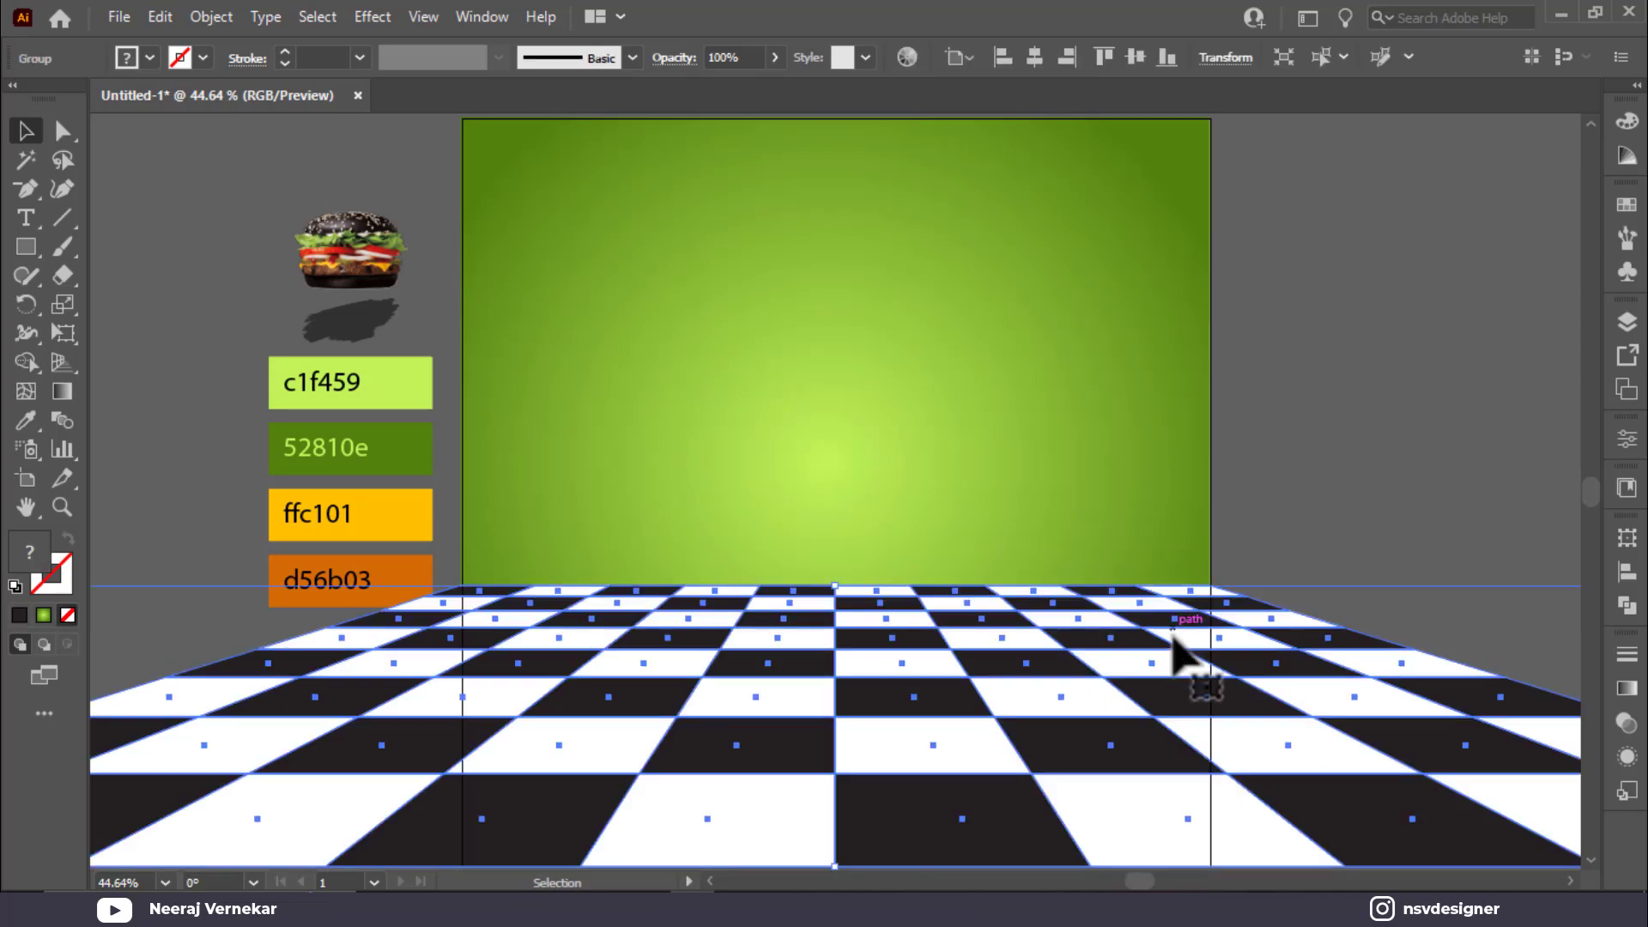
left_click_drag(840, 584, 839, 596)
left_click(1442, 534)
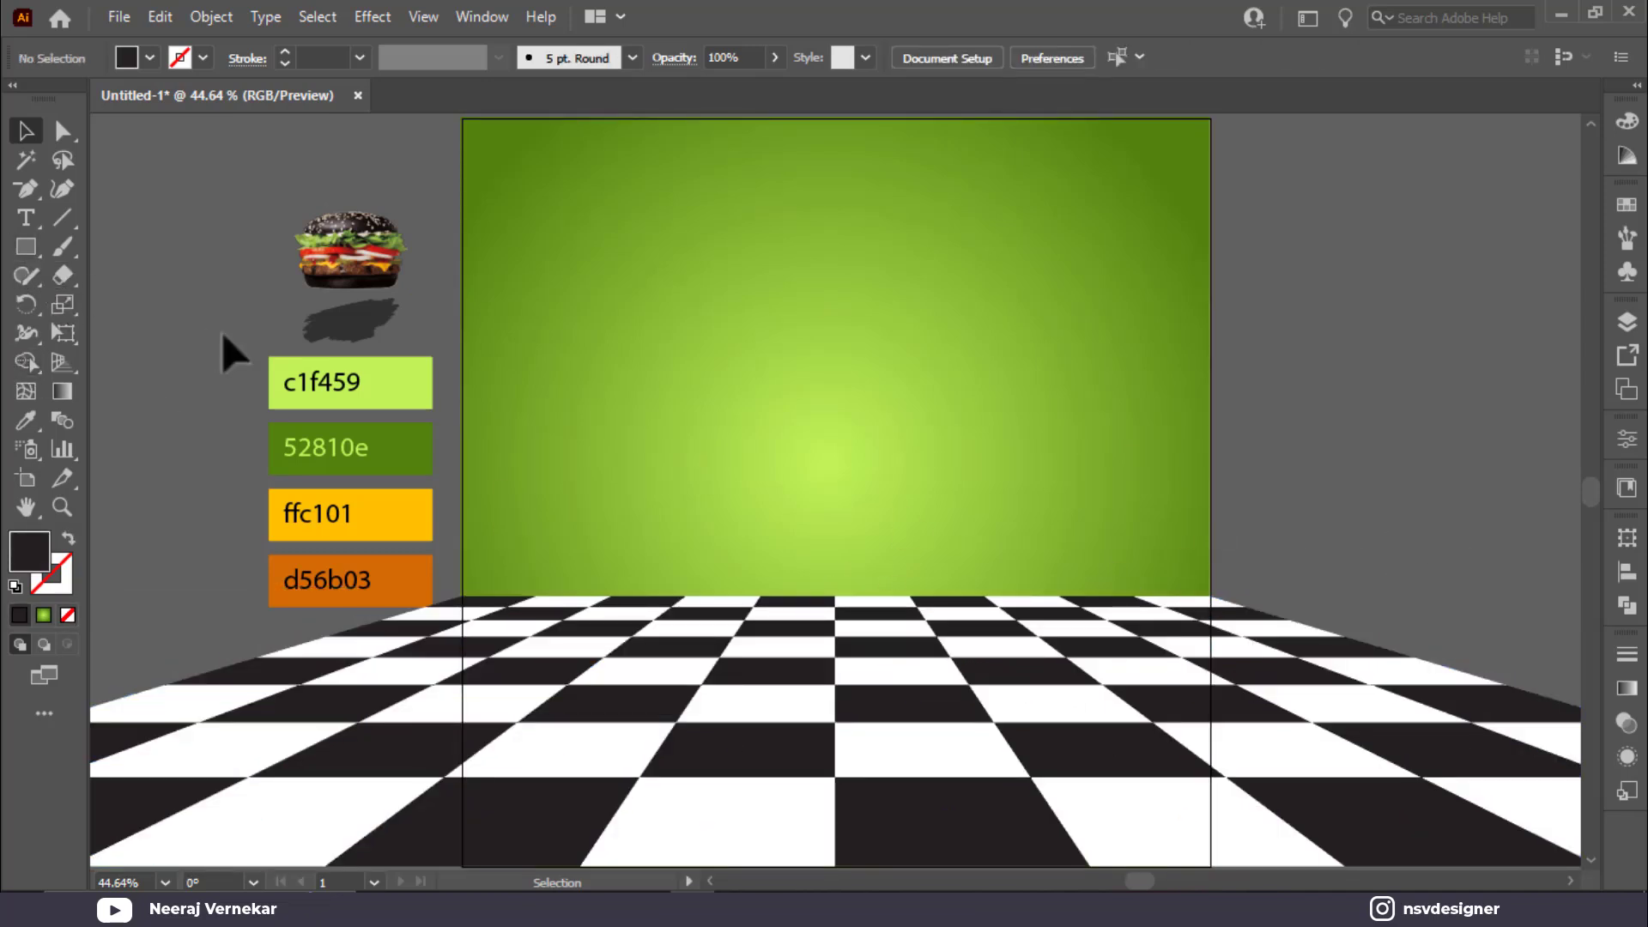
Step: Move the burger and colour swatches group up and to the left, out of the way
left_click_drag(384, 589, 191, 284)
left_click(172, 394)
scroll(133, 347, "down", 1)
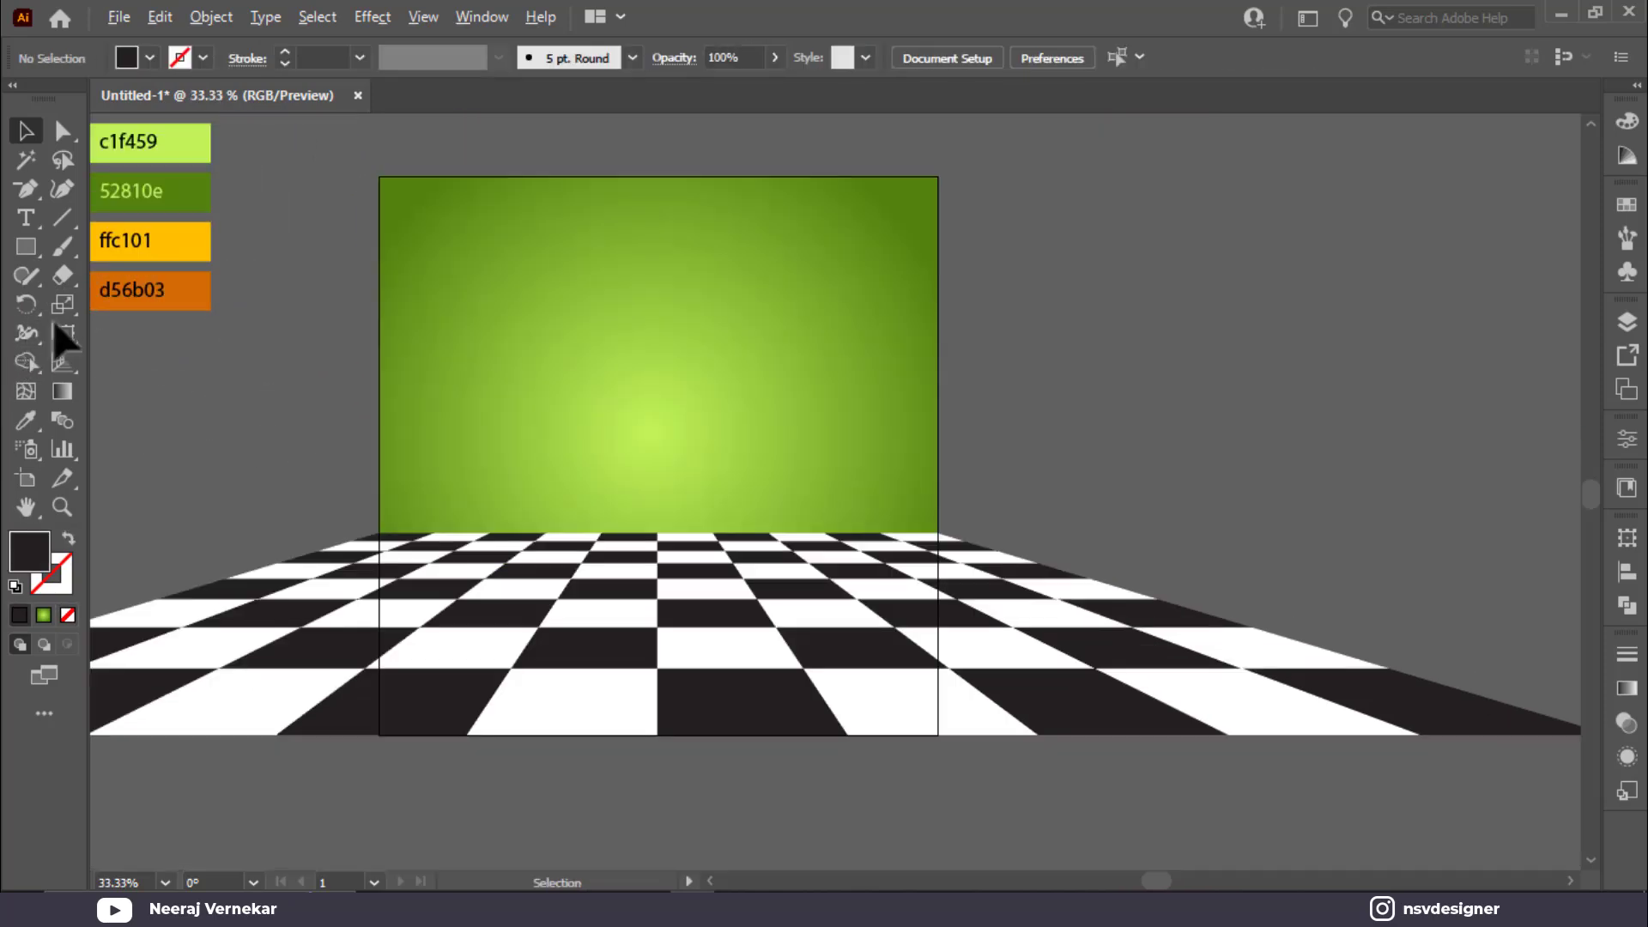
scroll(317, 397, "left", 3)
scroll(360, 409, "down", 1)
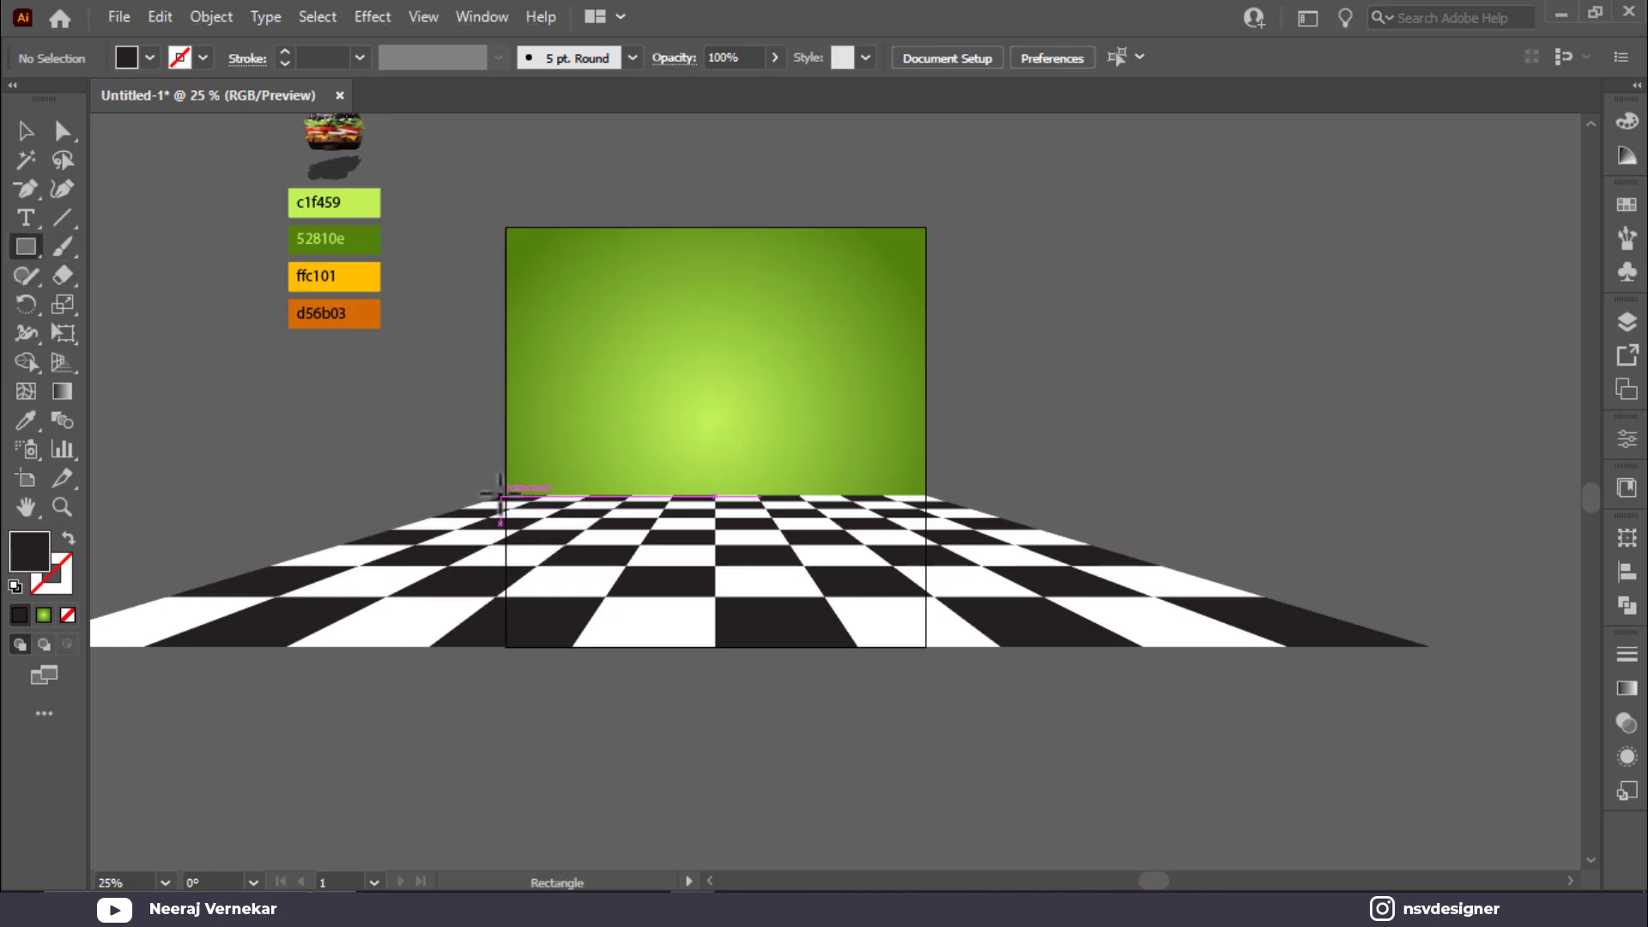
Step: Draw a rectangle covering the floor area inside the poster
left_click_drag(502, 491, 924, 652)
left_click(26, 130)
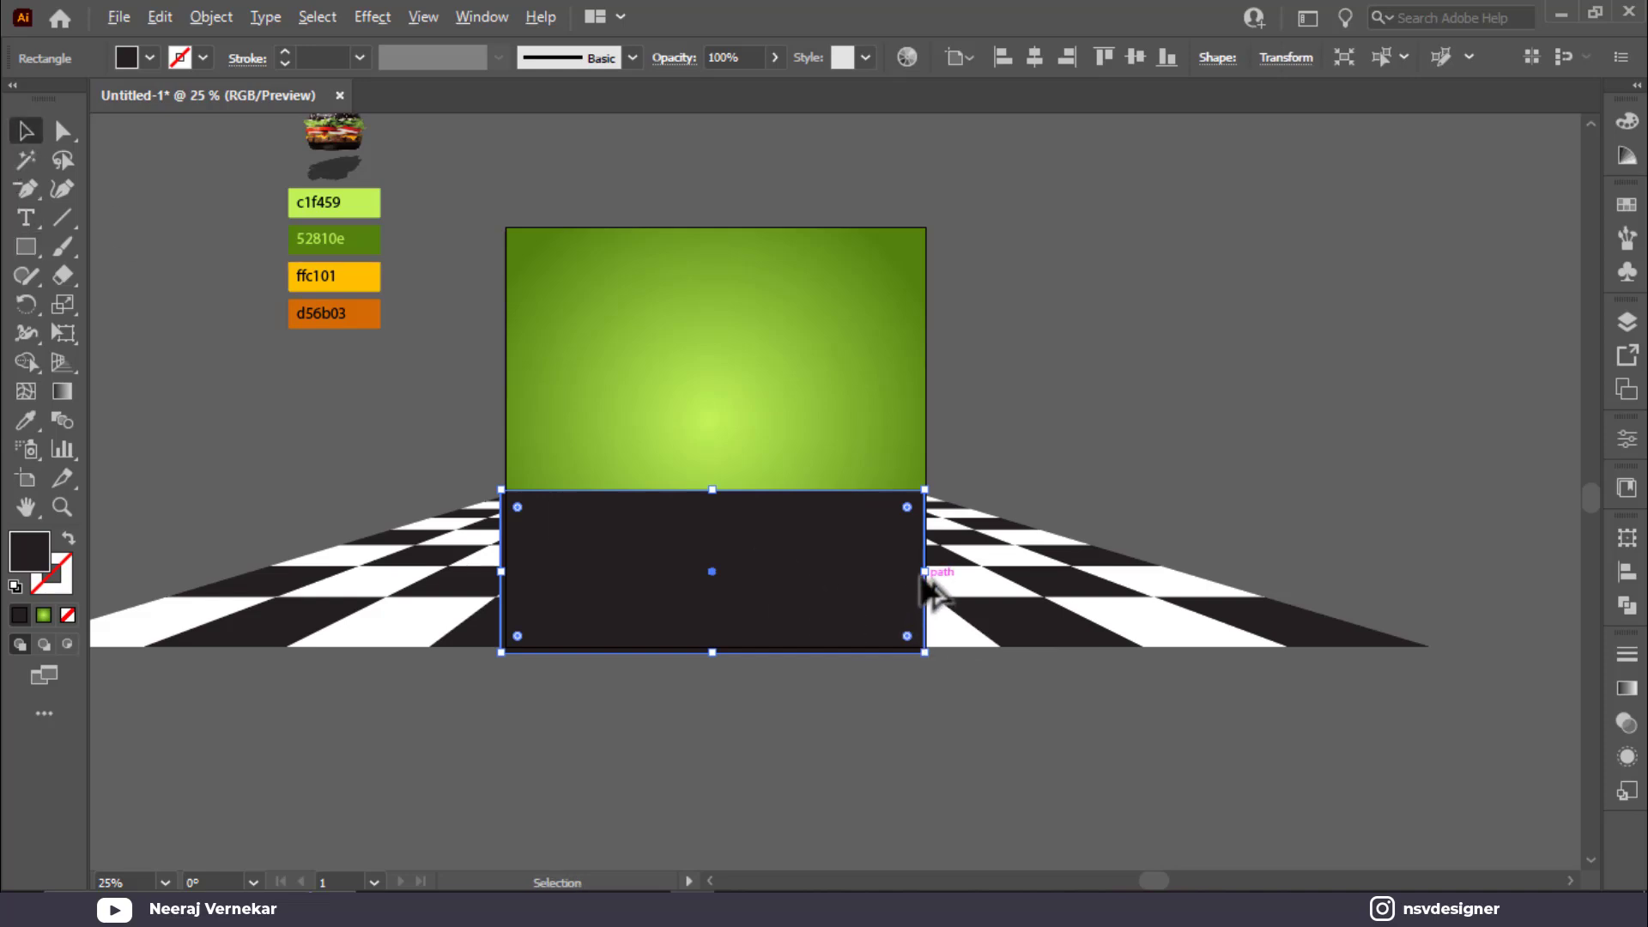
left_click_drag(963, 576, 1186, 613)
key("ctrl+z")
Step: Select the rectangle with the floor and apply Make Mask in the Transparency panel
left_click(1048, 632, "shift")
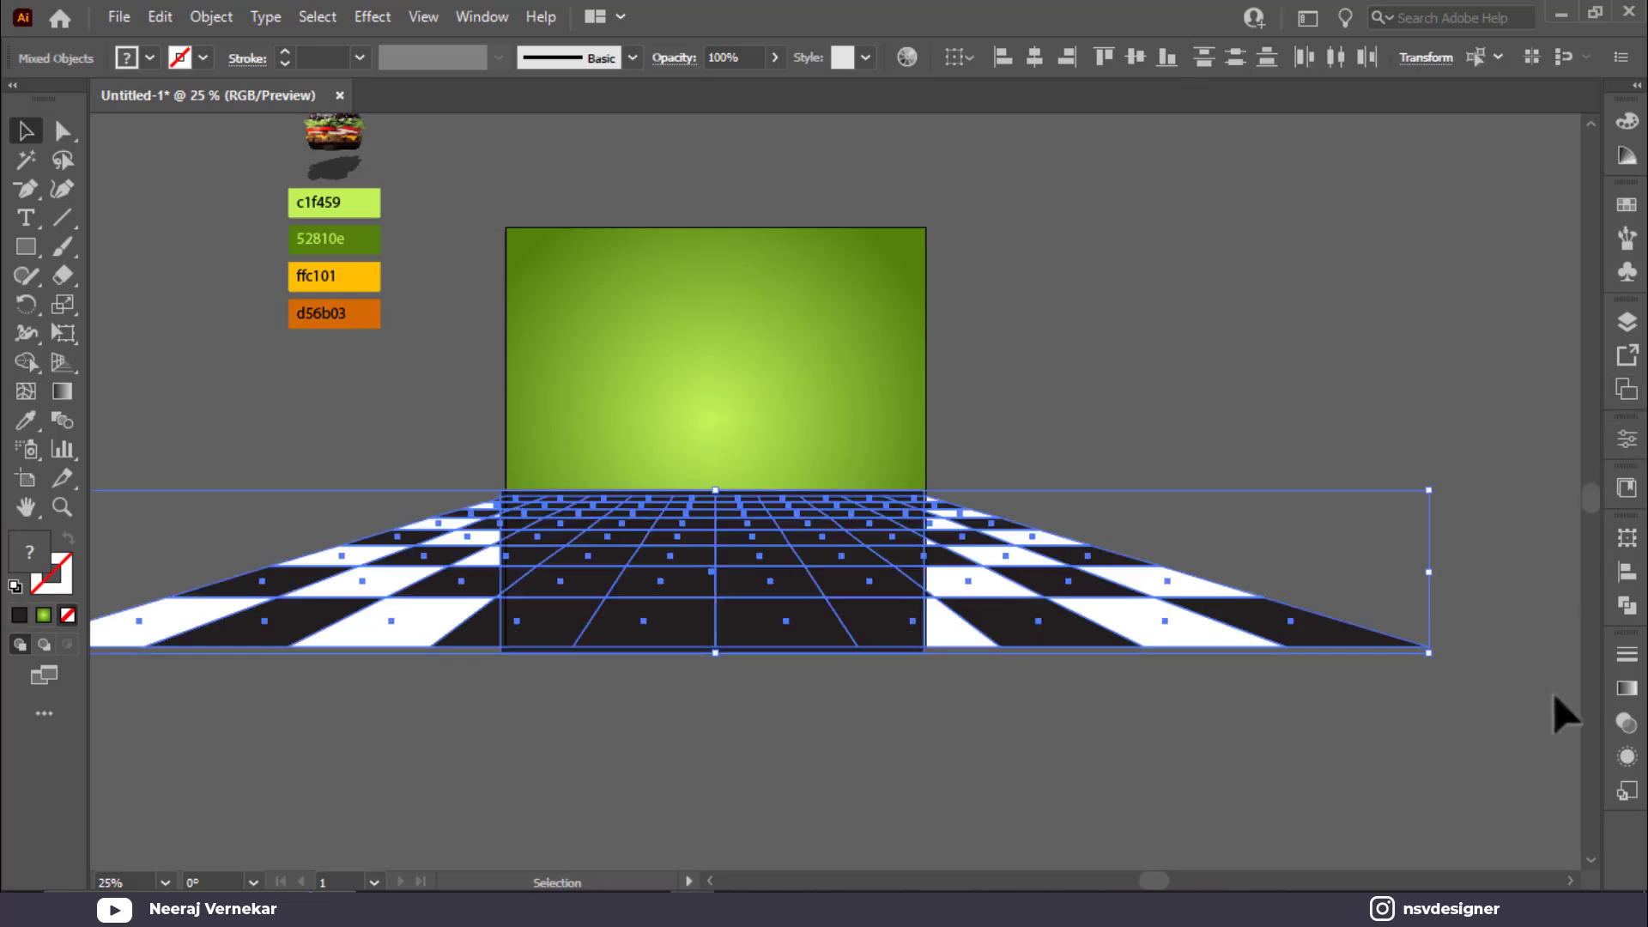
left_click(1626, 756)
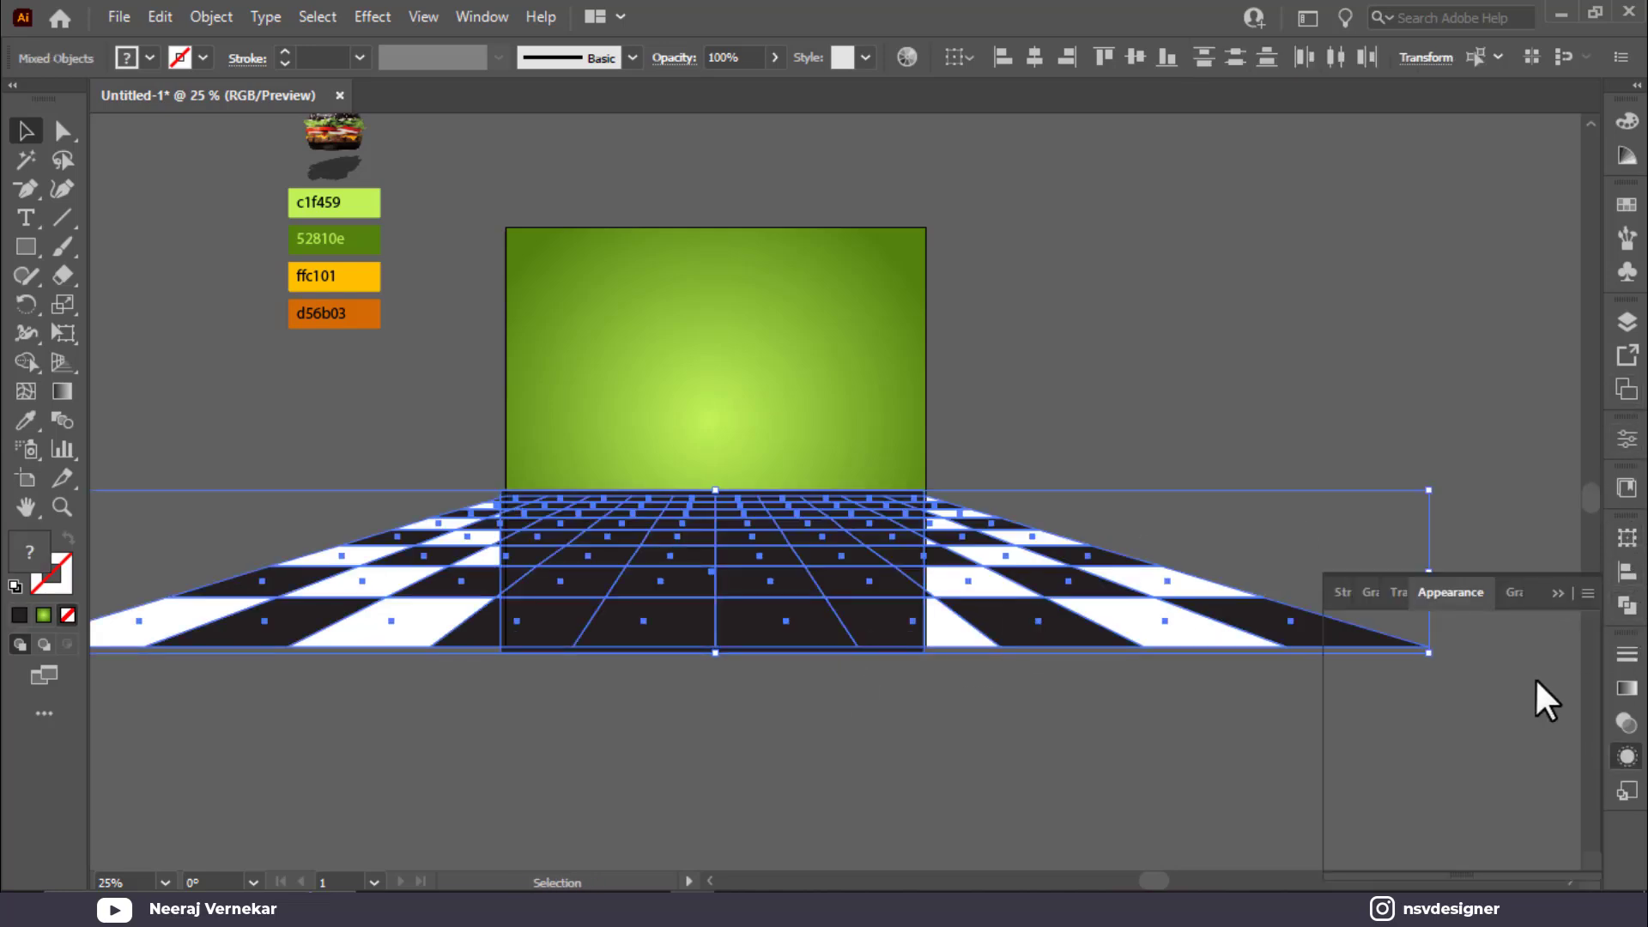
left_click(1396, 591)
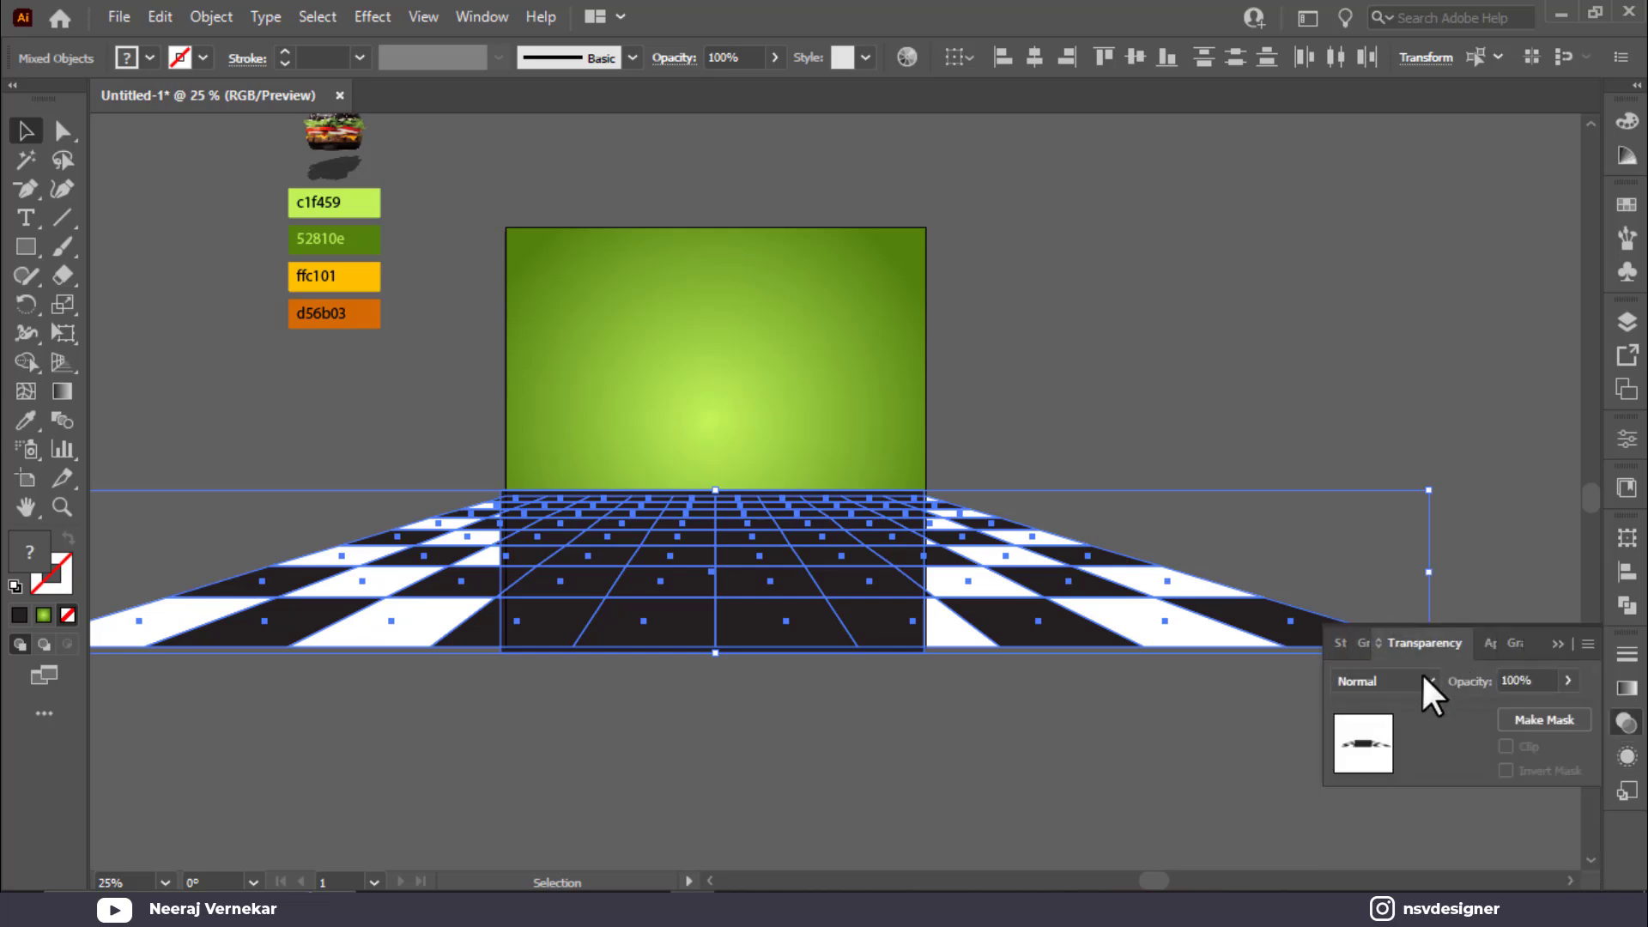
left_click(1359, 643)
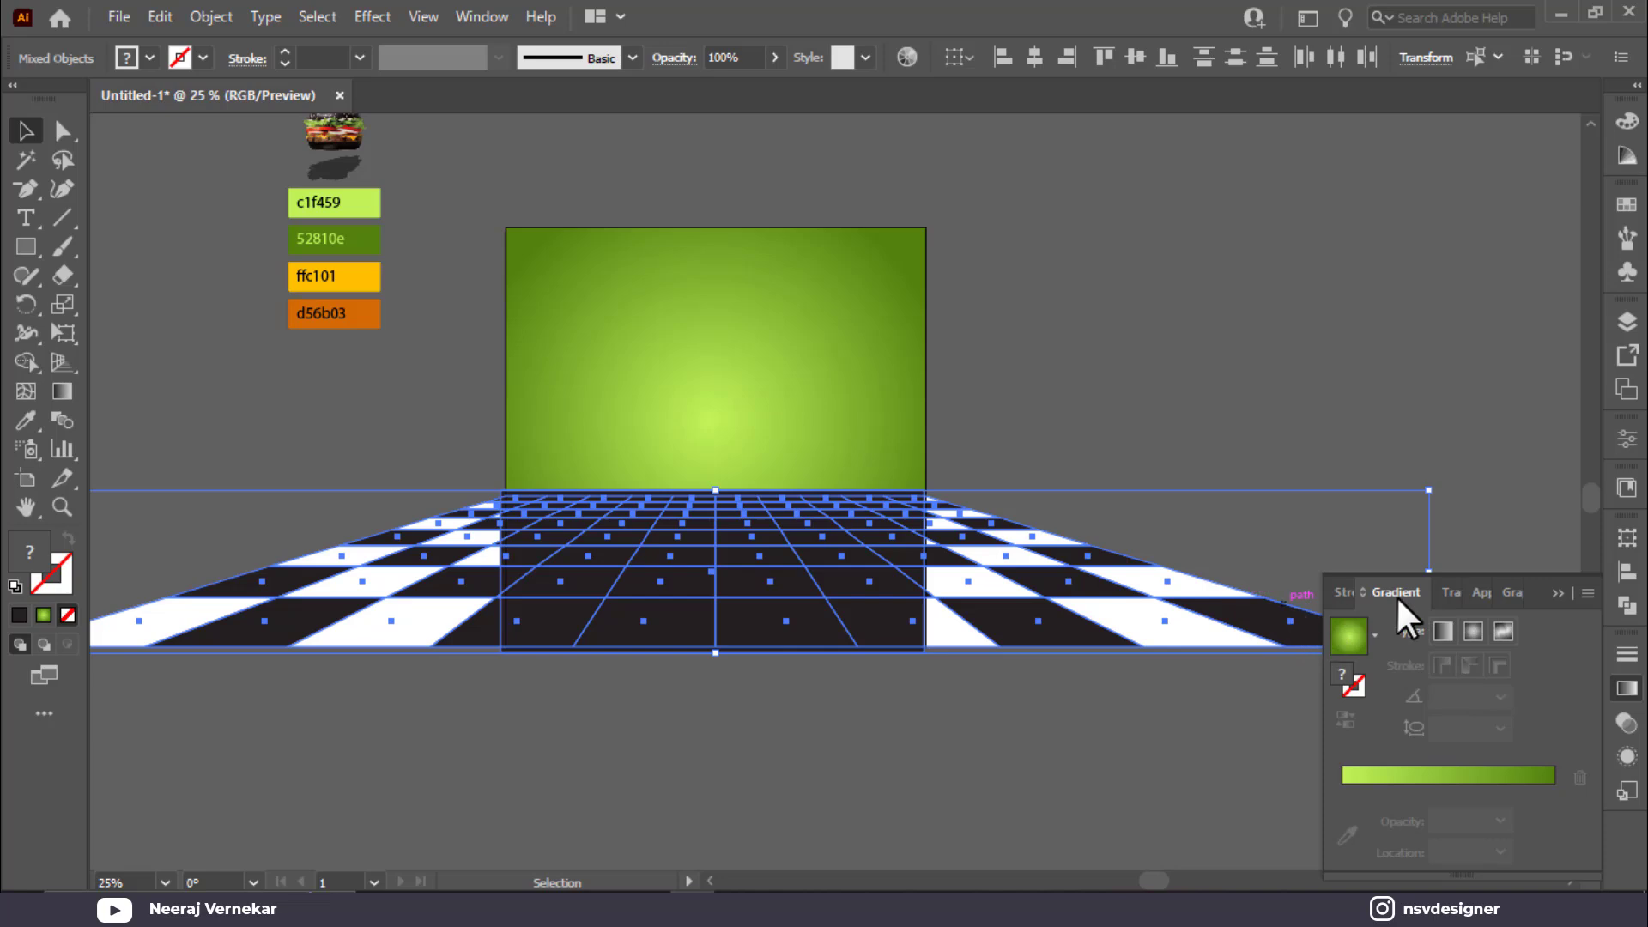
left_click(1458, 590)
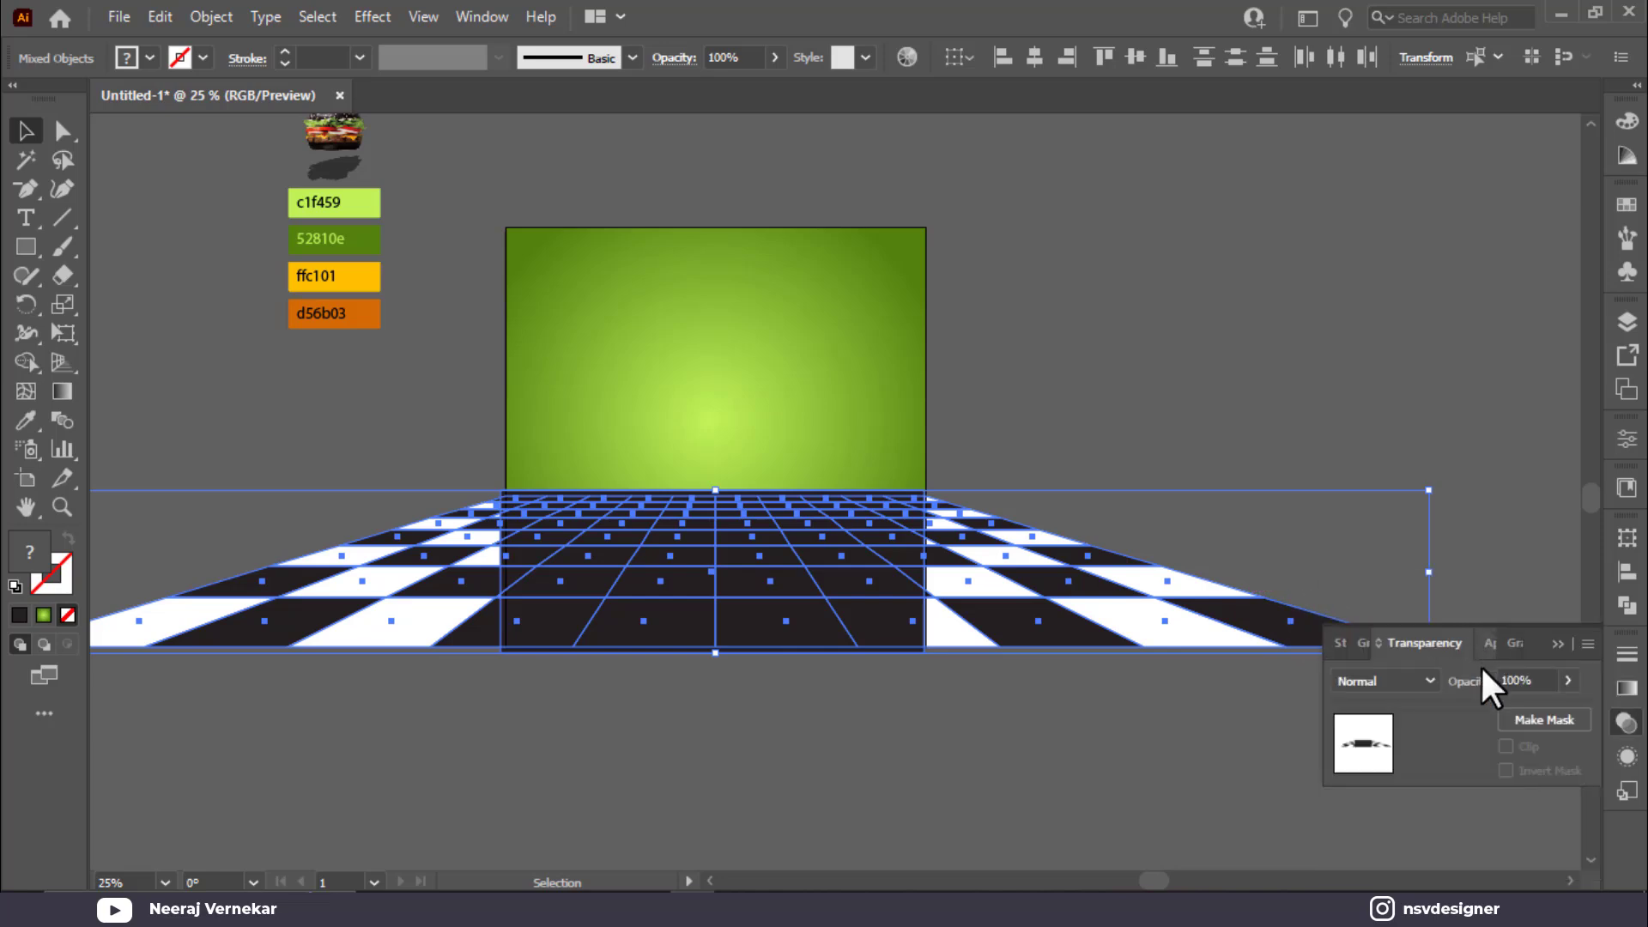
left_click(1540, 718)
left_click(886, 710)
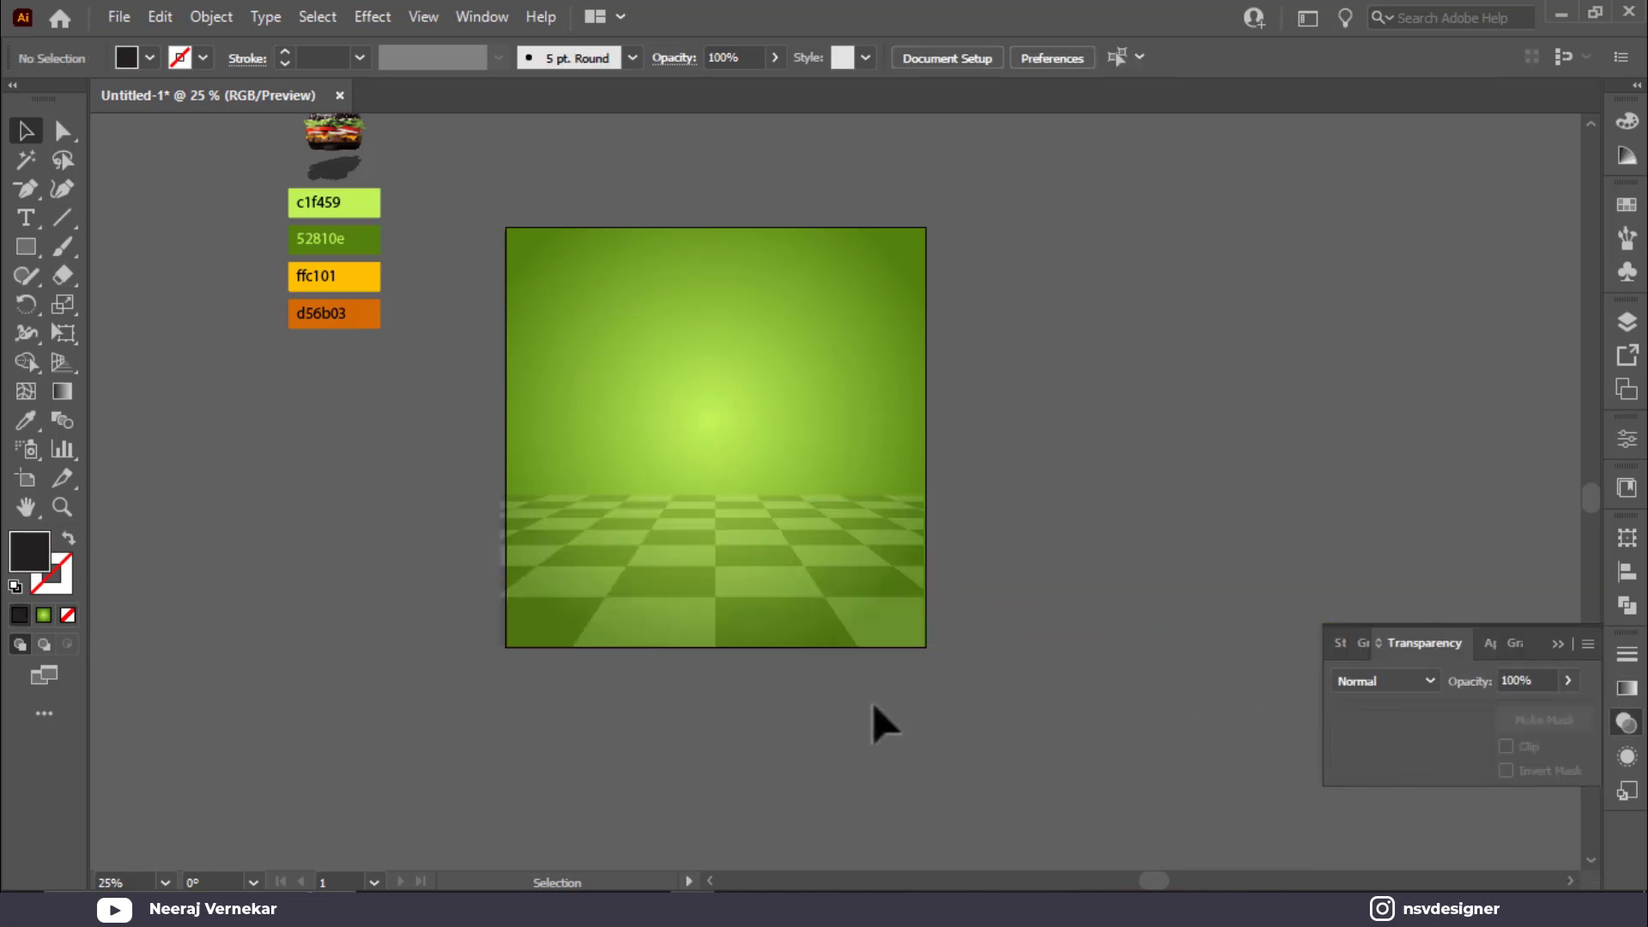
left_click(799, 631)
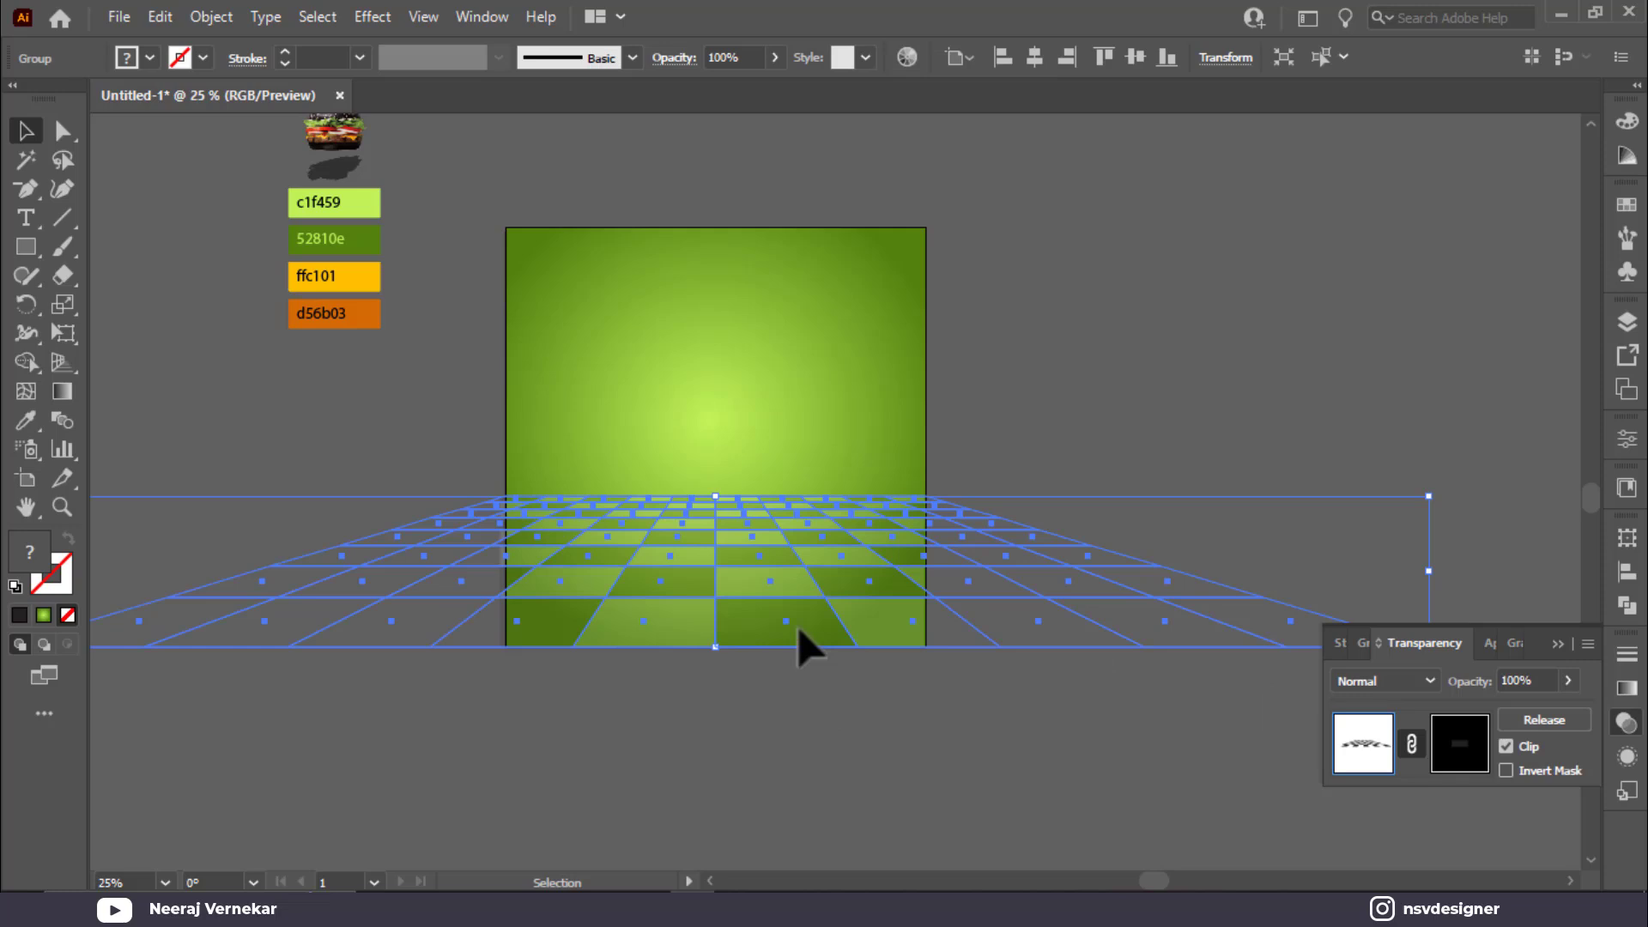
Step: Edit the opacity mask and fill its rectangle with the White, Black gradient
left_click(1458, 755)
left_click(1627, 687)
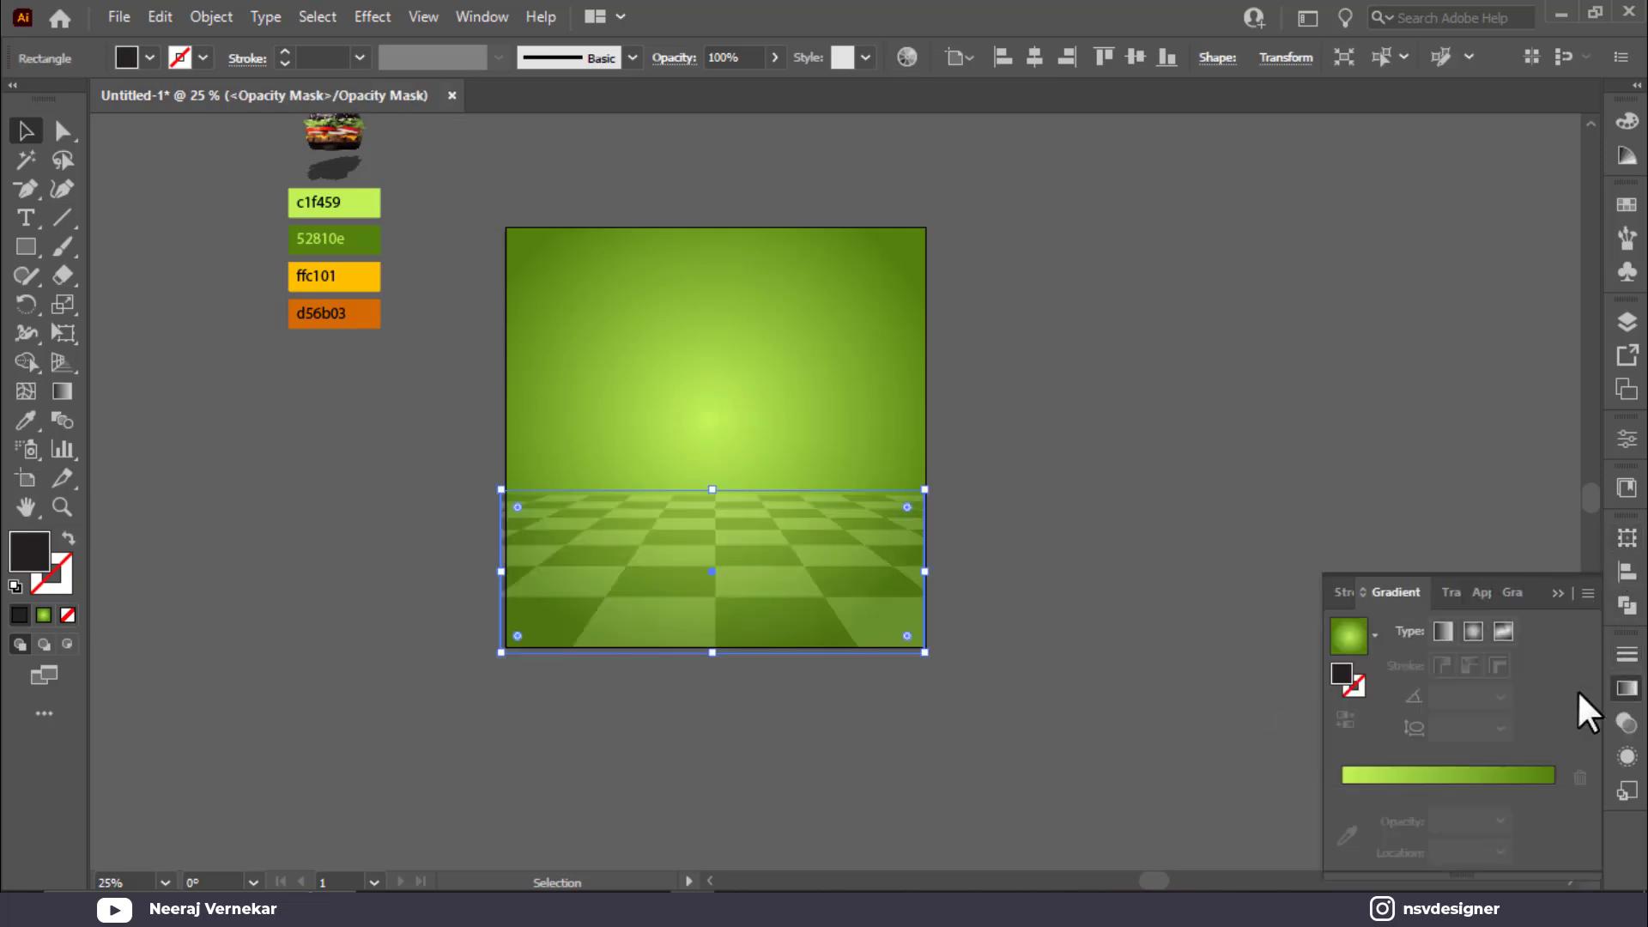
left_click(1374, 635)
left_click(1177, 684)
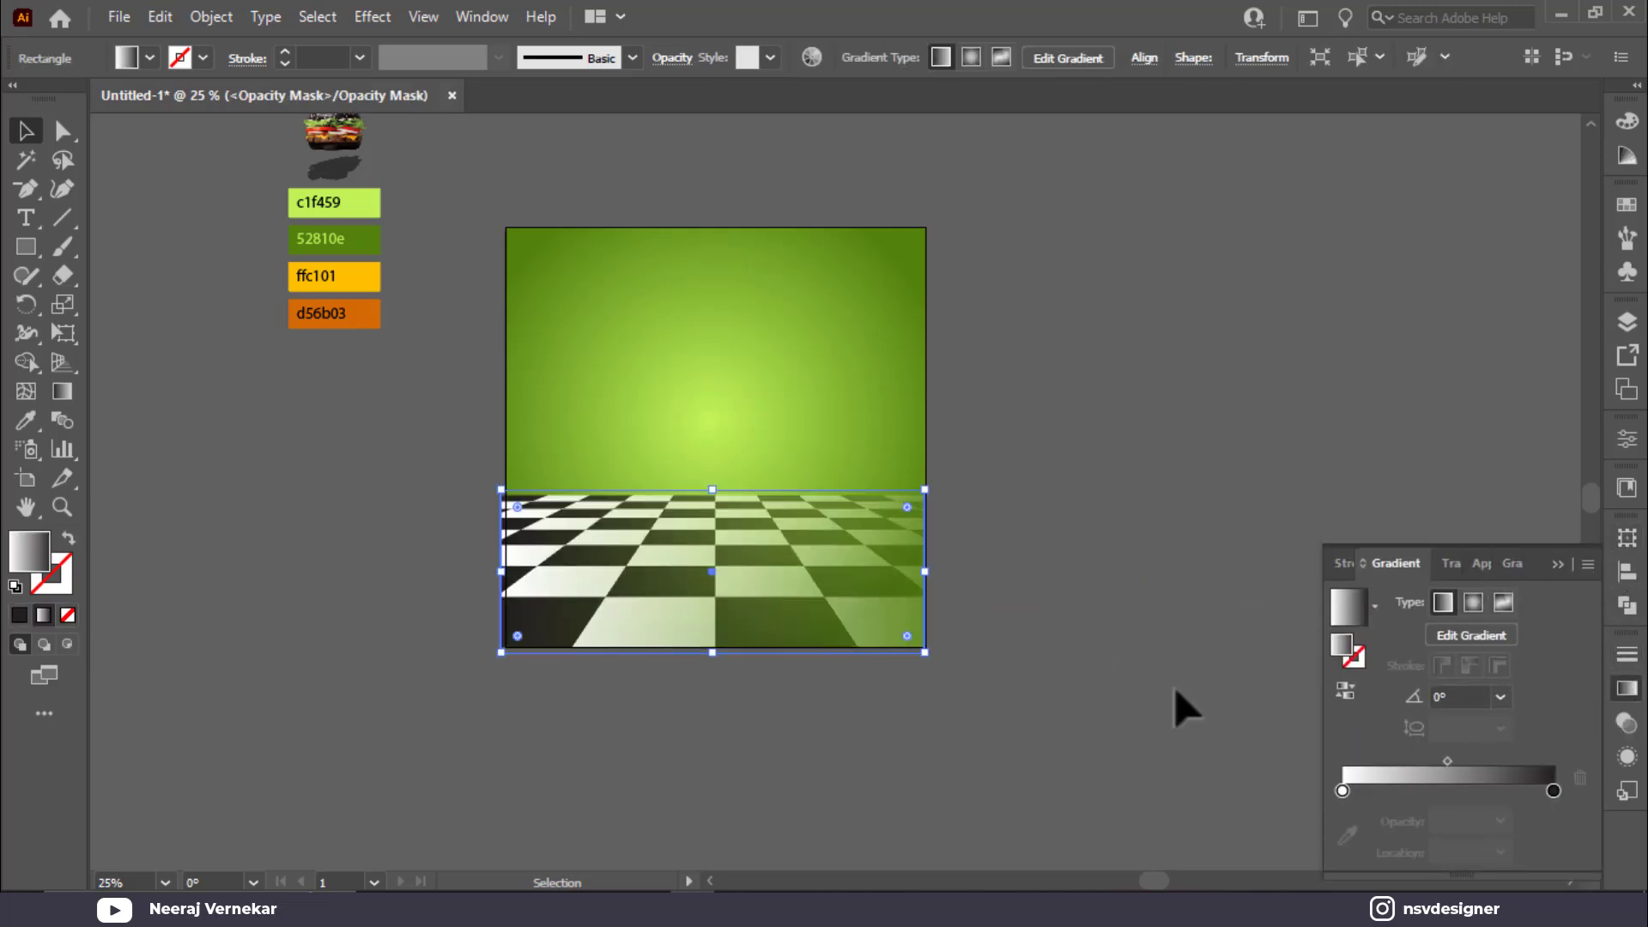
Step: Set the gradient's right stop to pure black, 000000, in RGB
double_click(1547, 786)
left_click(1542, 833)
left_click(1545, 796)
double_click(1548, 787)
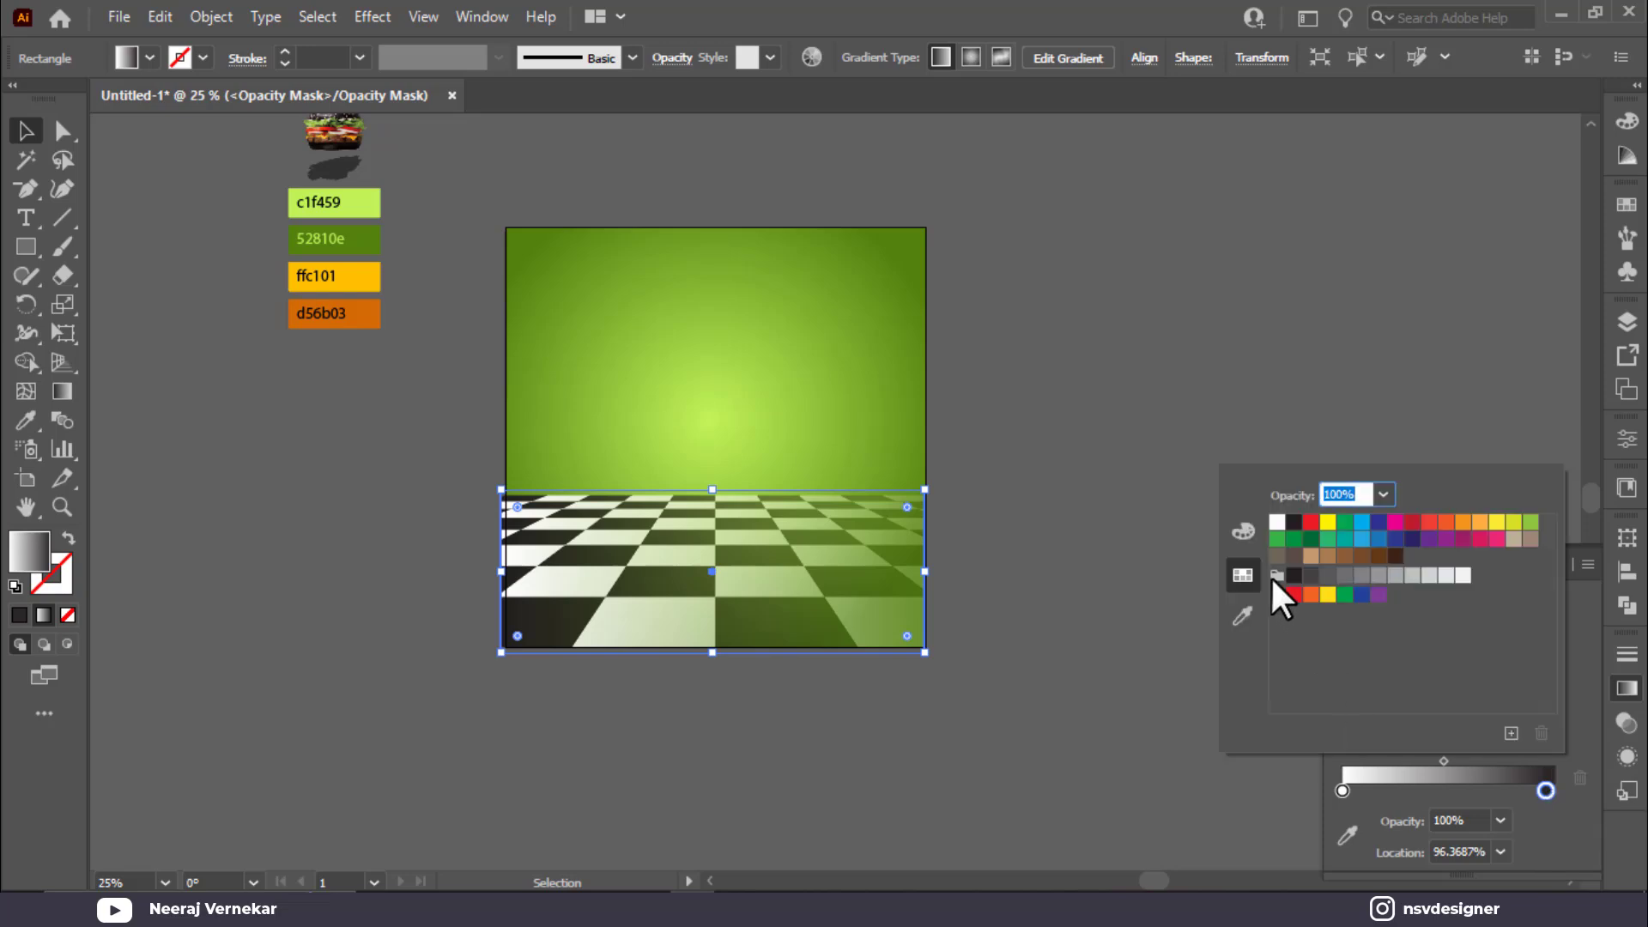
left_click(1243, 532)
left_click(1243, 616)
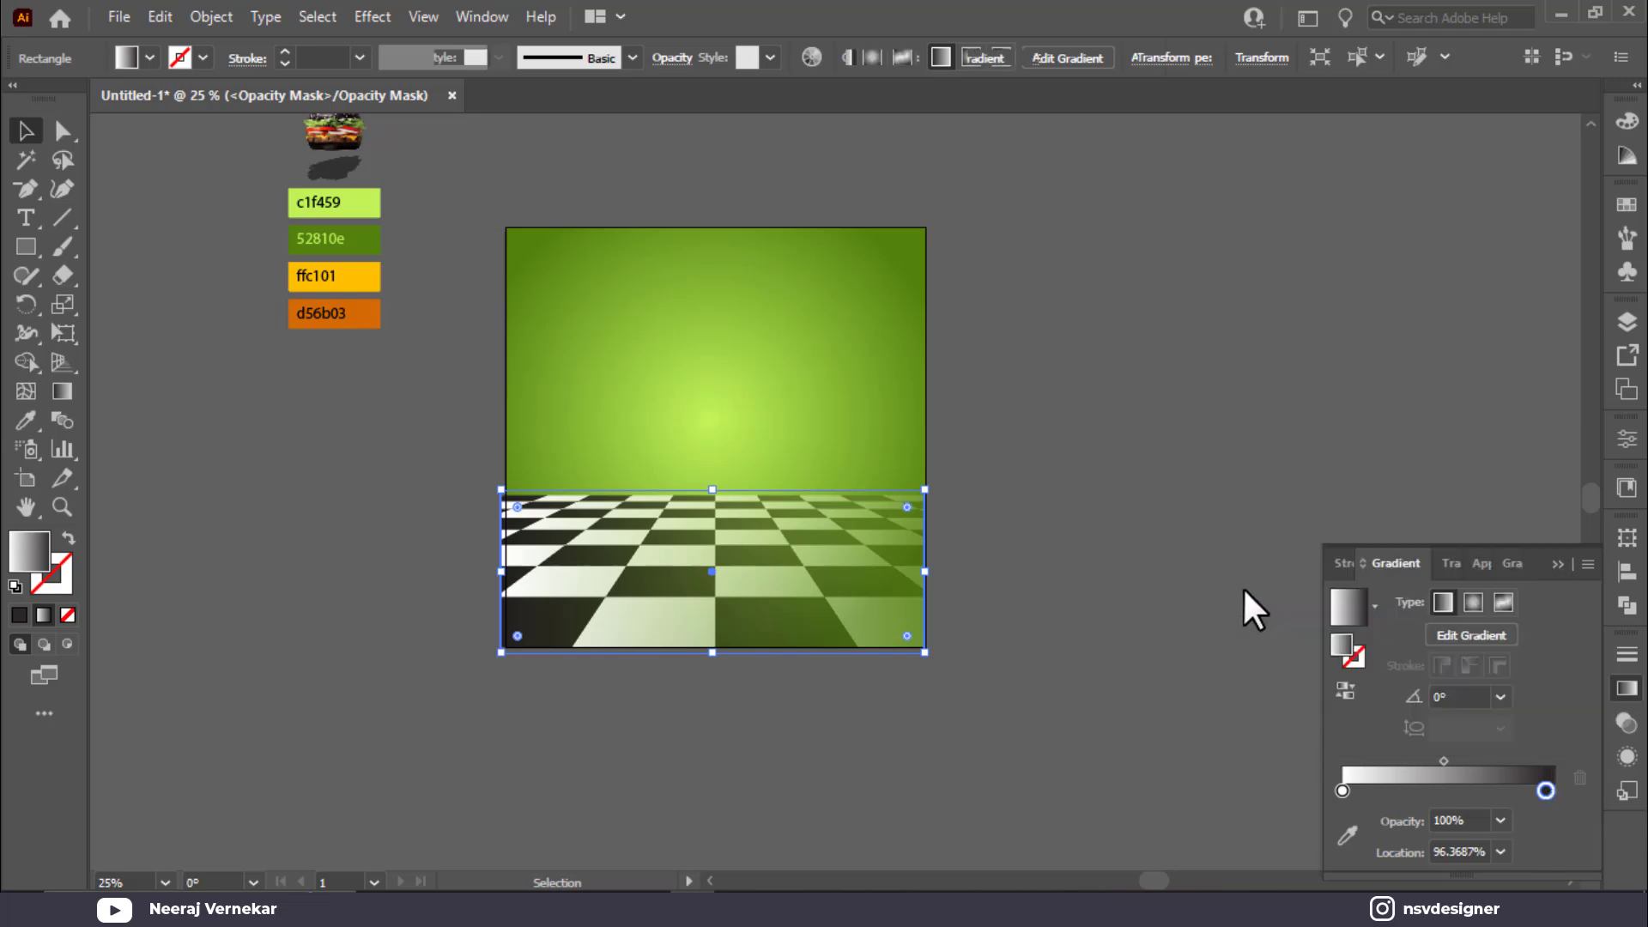
double_click(1545, 786)
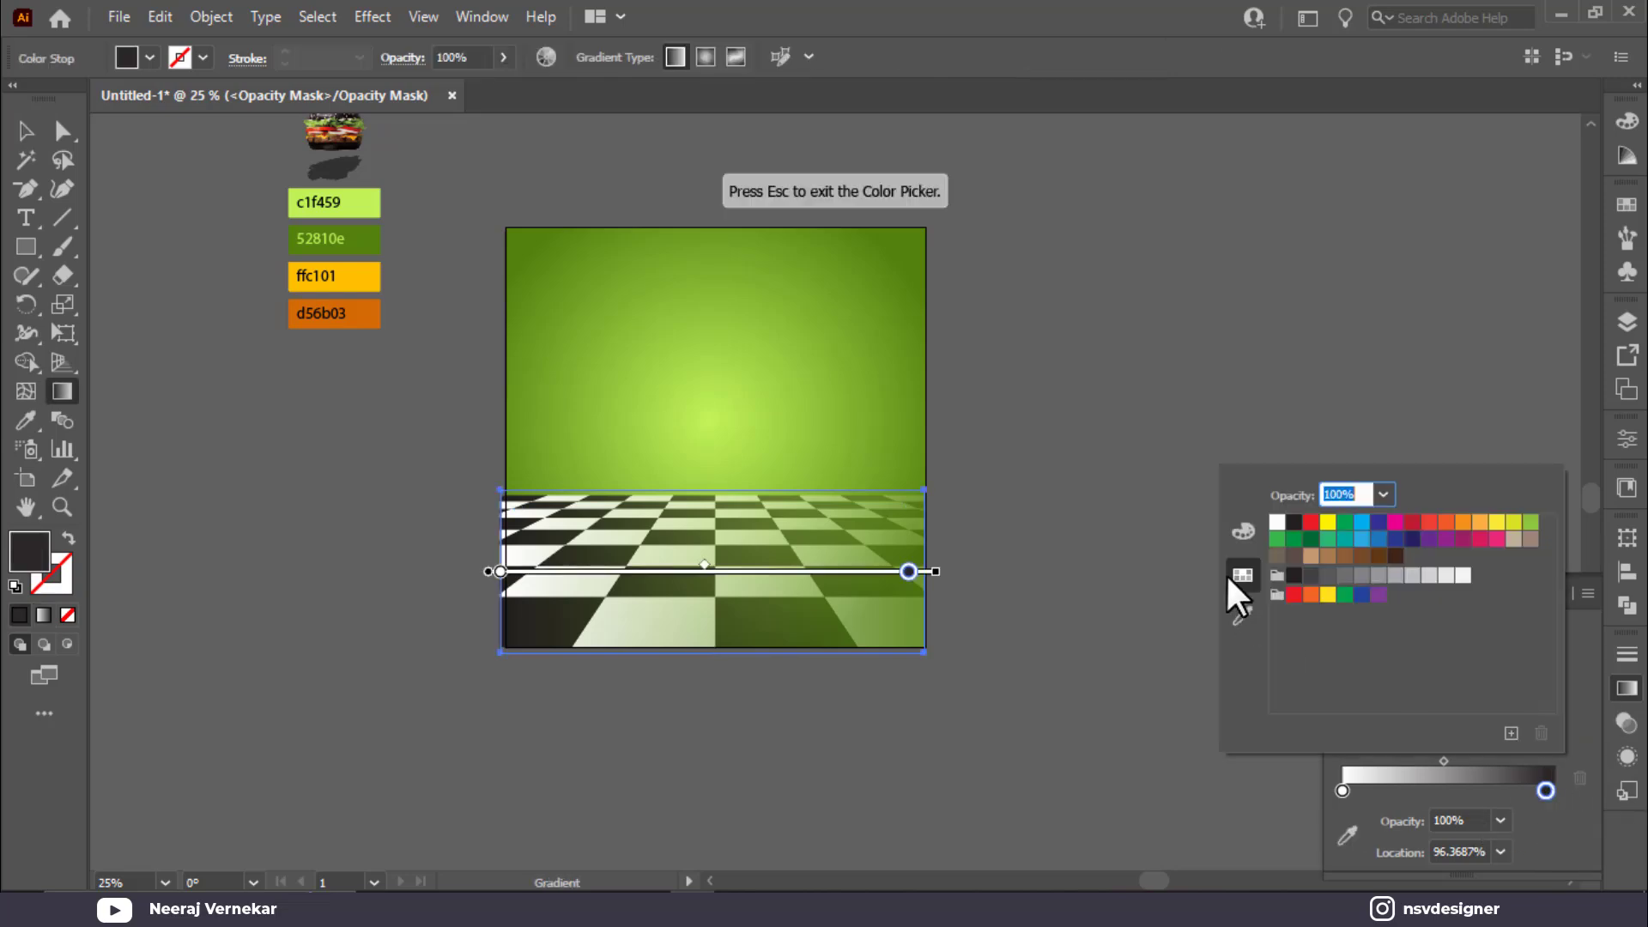
left_click(1229, 586)
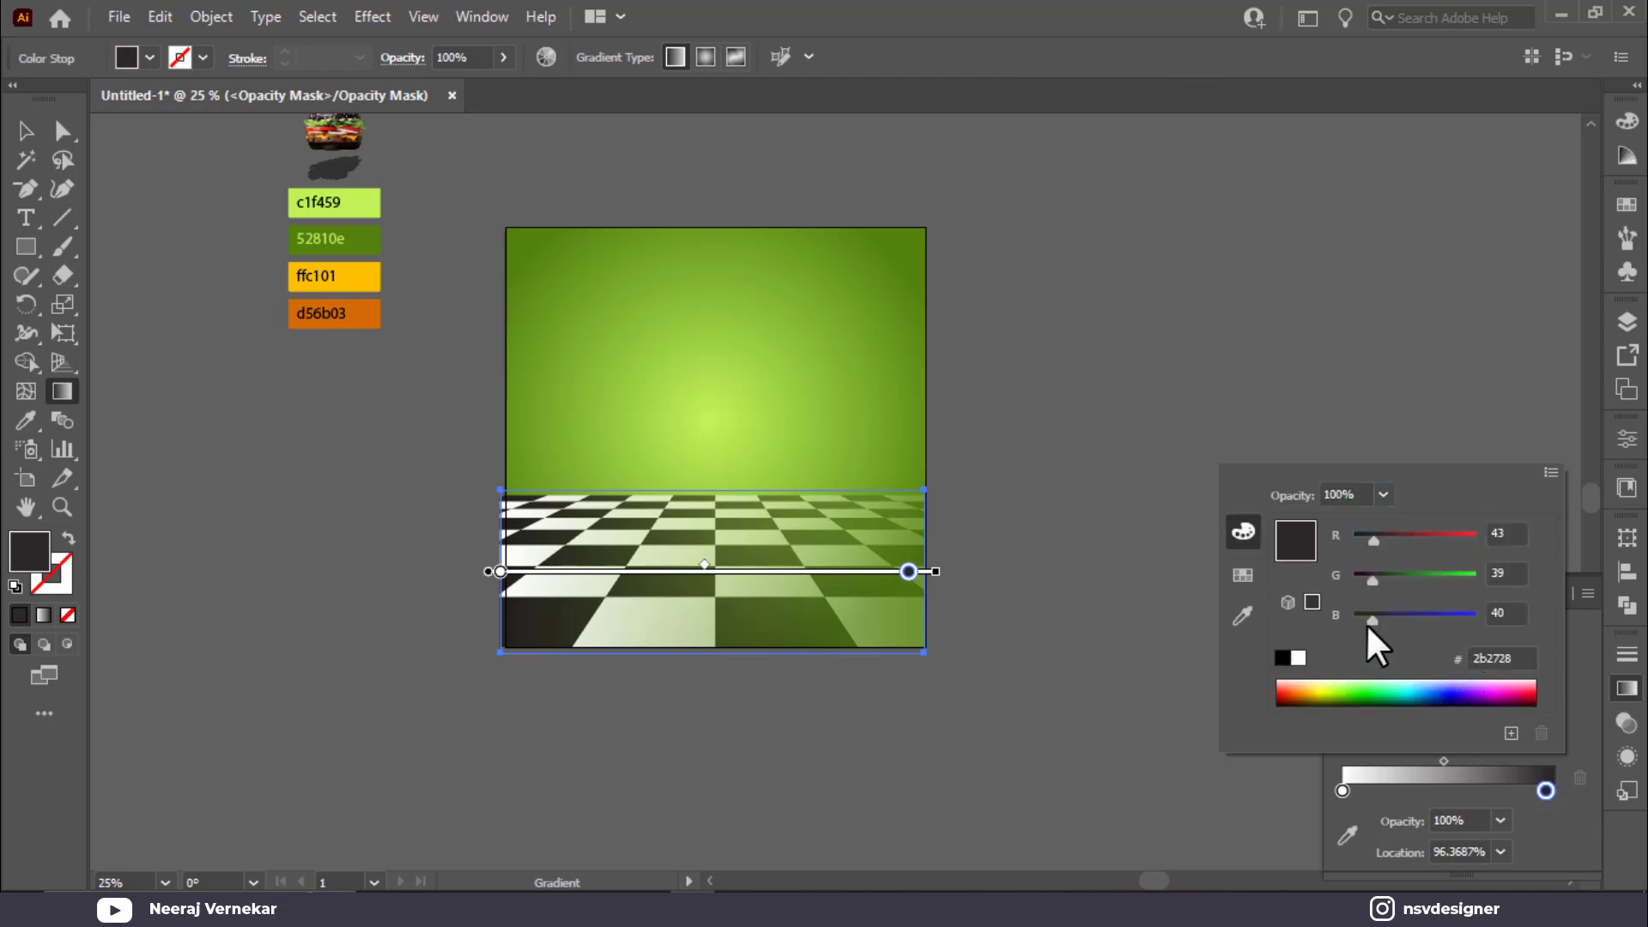
left_click(1282, 658)
left_click(1219, 795)
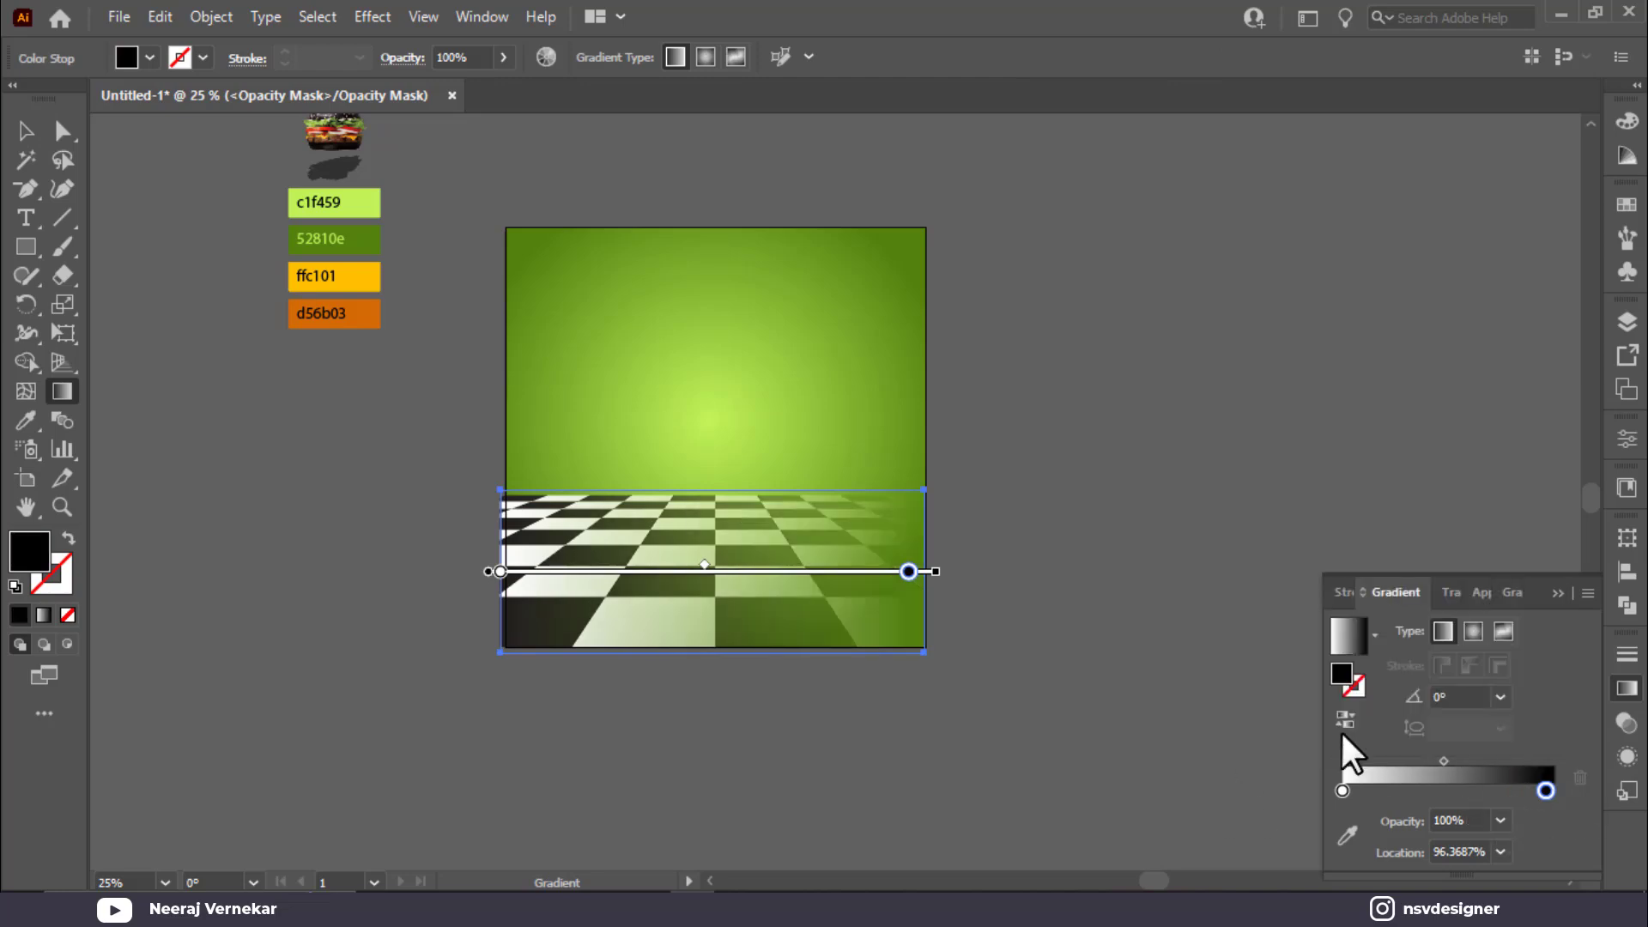
Step: Drag the mask gradient vertically from bottom to top, then exit opacity mask editing
left_click_drag(746, 637, 745, 517)
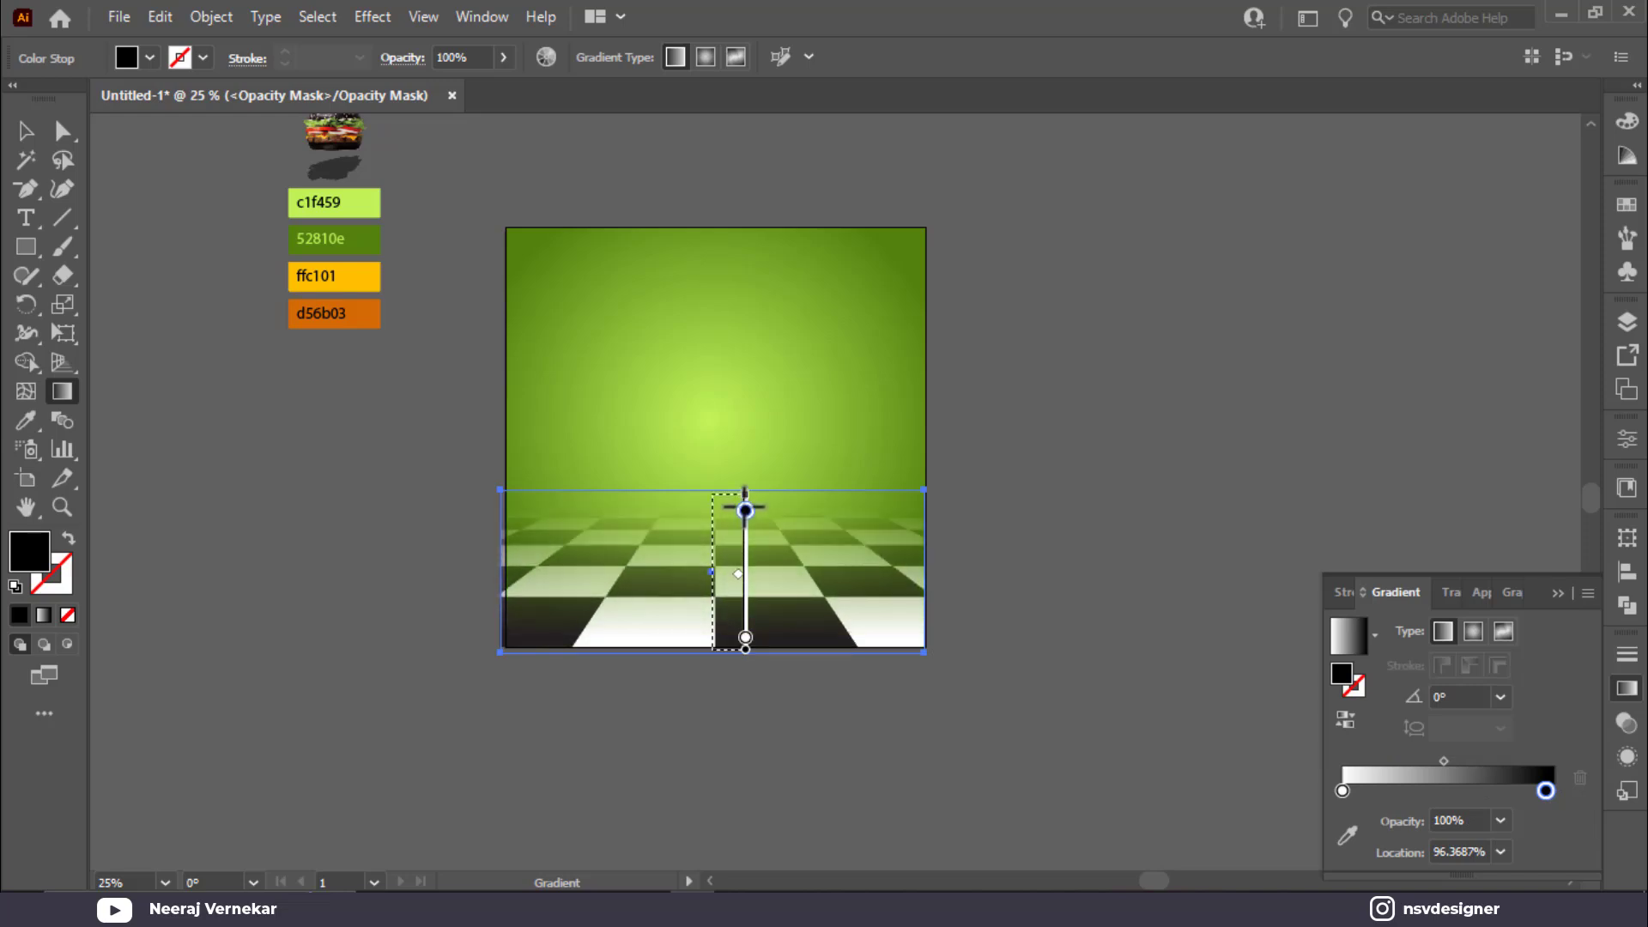
left_click(24, 132)
left_click(1084, 655)
left_click(784, 646)
left_click(1451, 563)
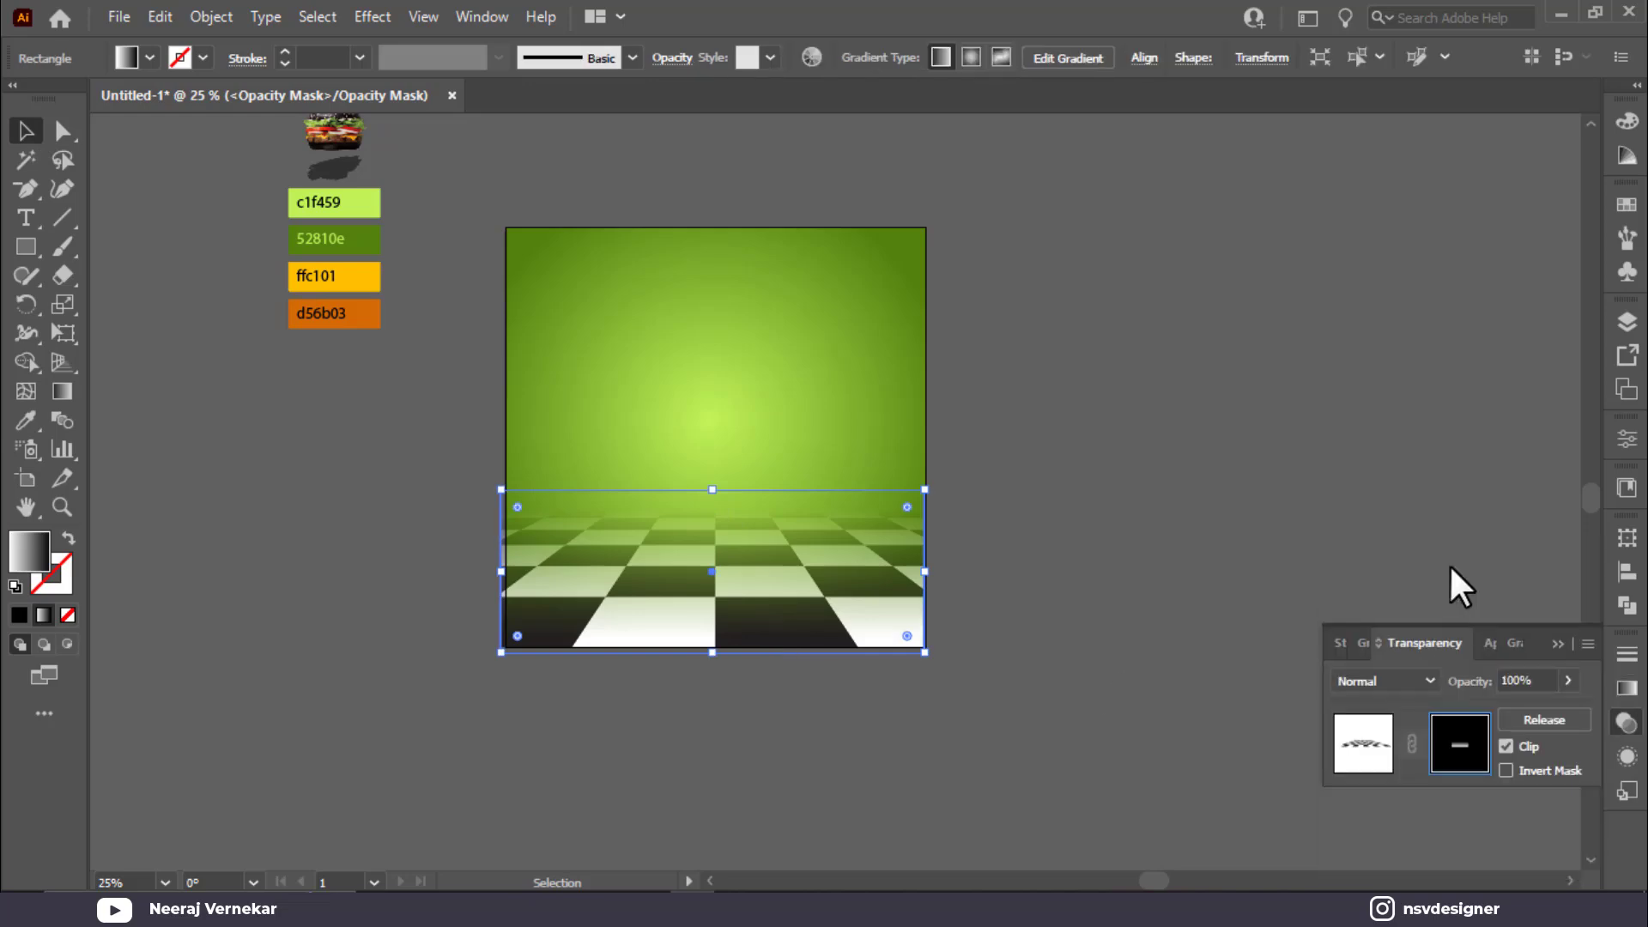
left_click(1392, 736)
left_click(802, 708)
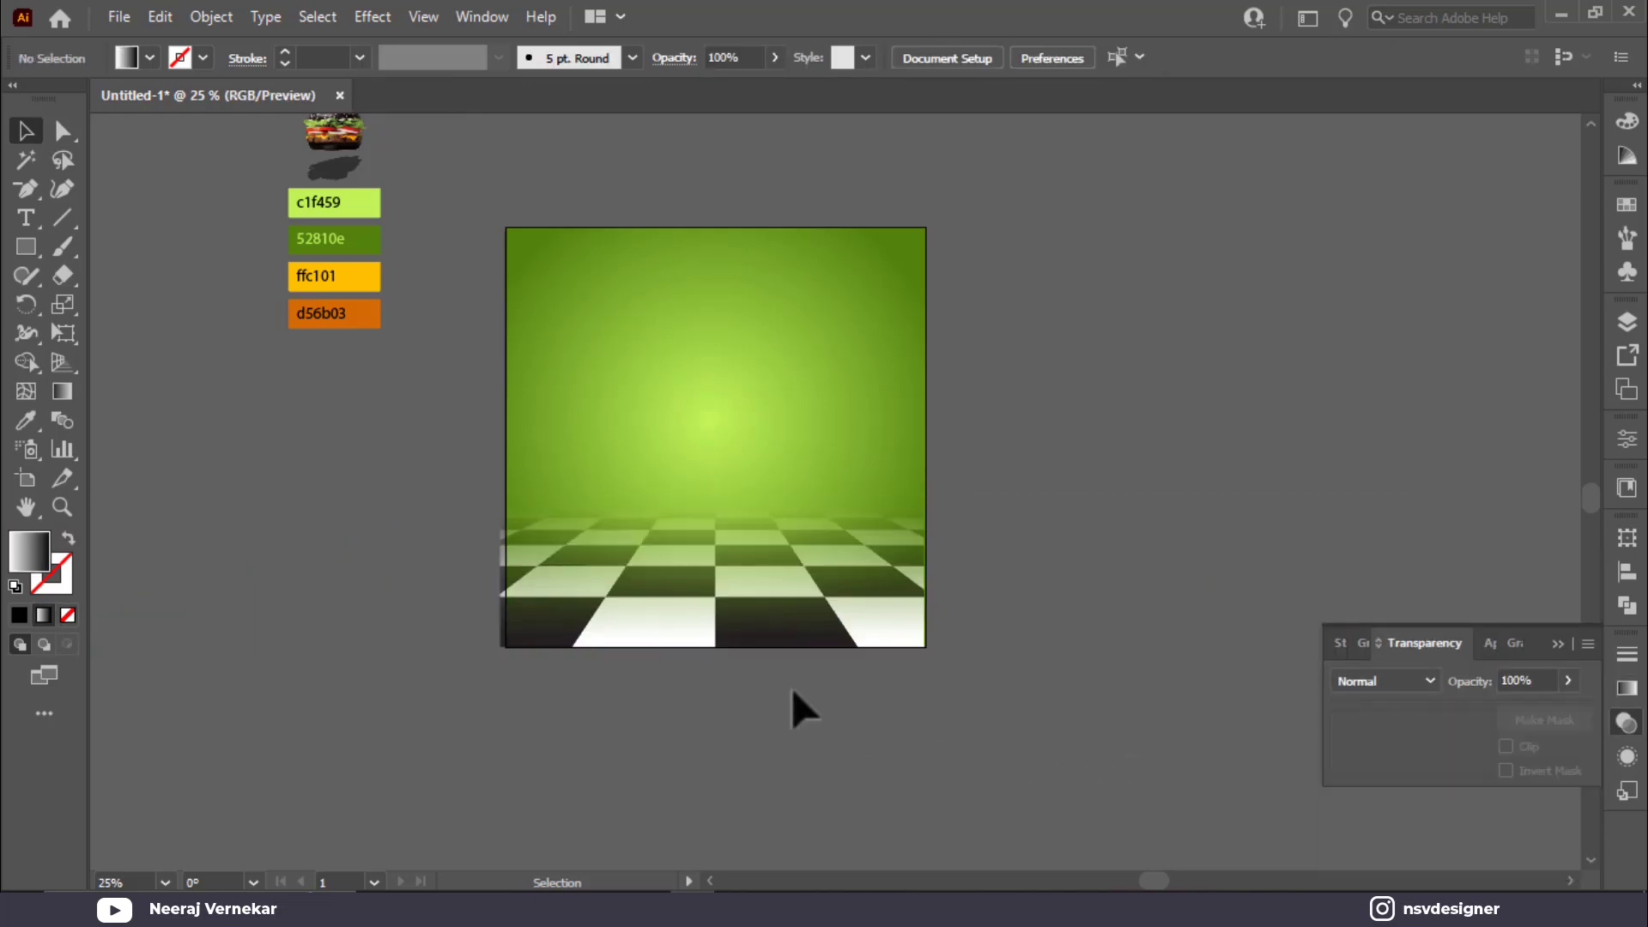
Step: Set the masked checkerboard floor's blend mode to Overlay
left_click(769, 631)
left_click(1354, 684)
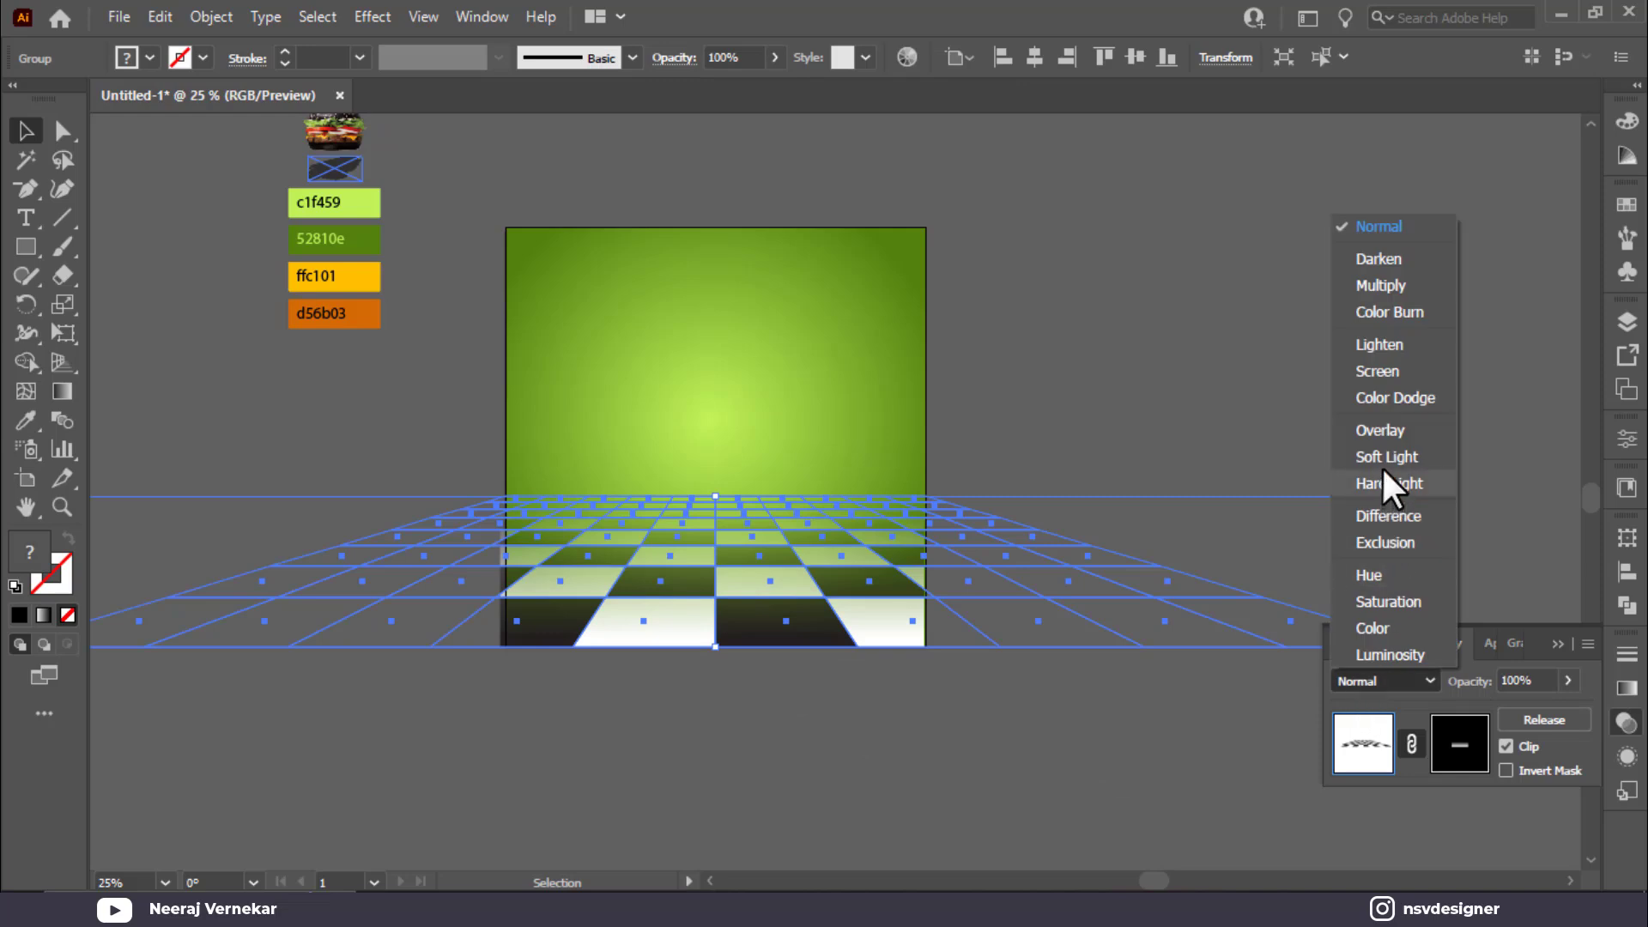
left_click(1382, 427)
left_click(1482, 632)
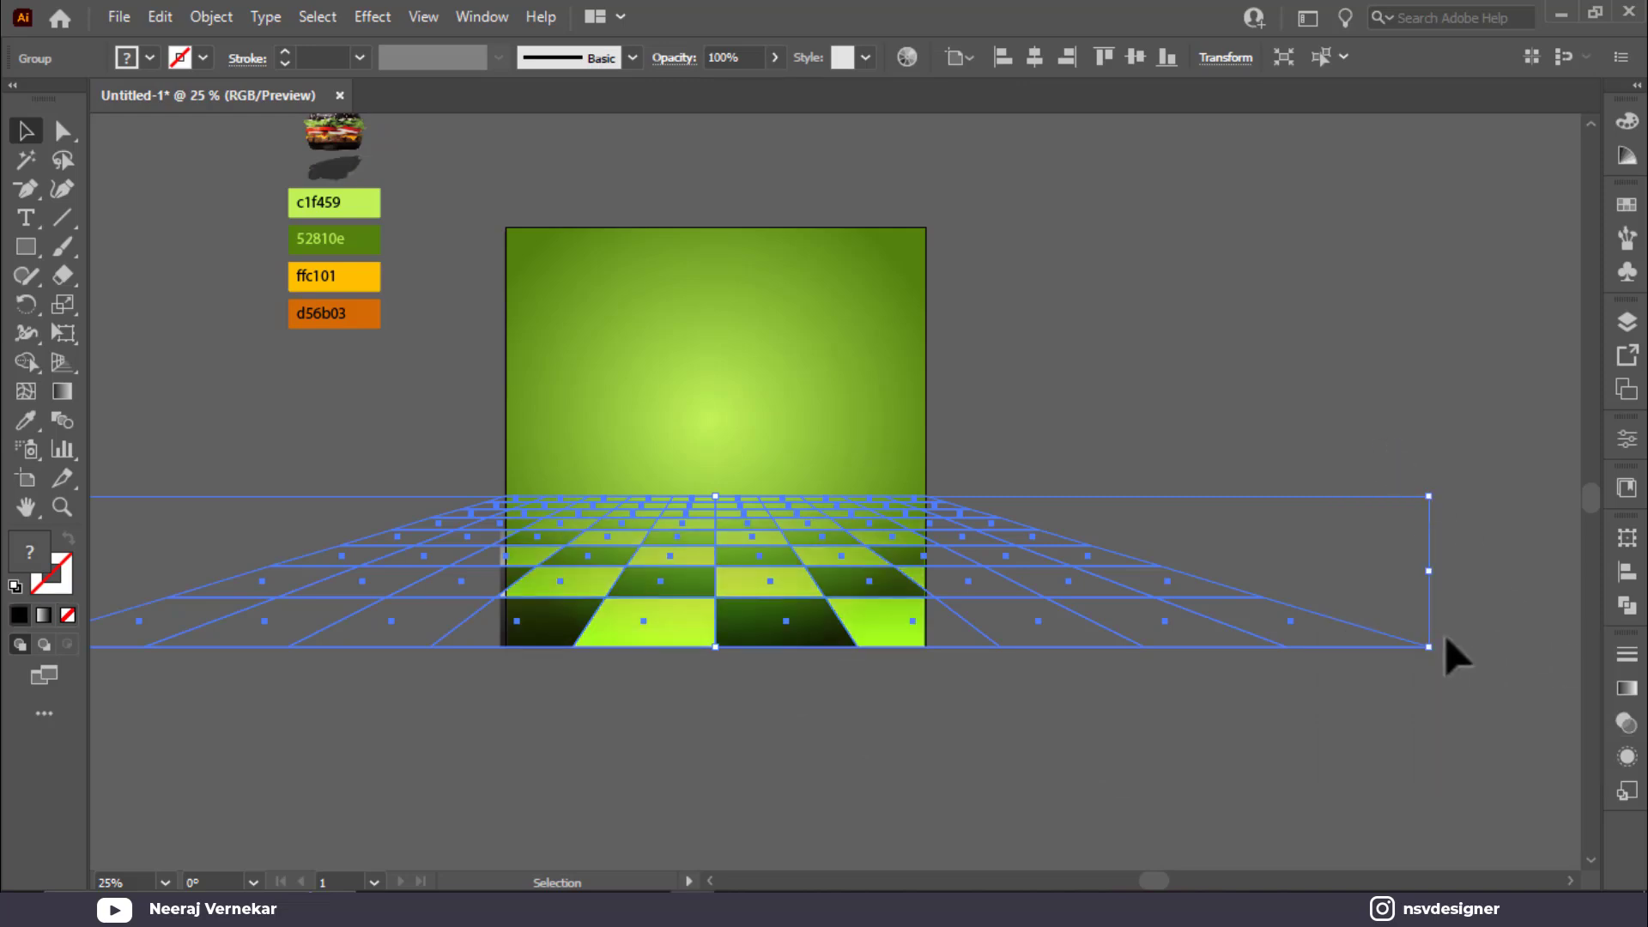
key("ctrl+0")
Step: Drag the floor group's side edges so its width matches the poster
left_click(923, 749)
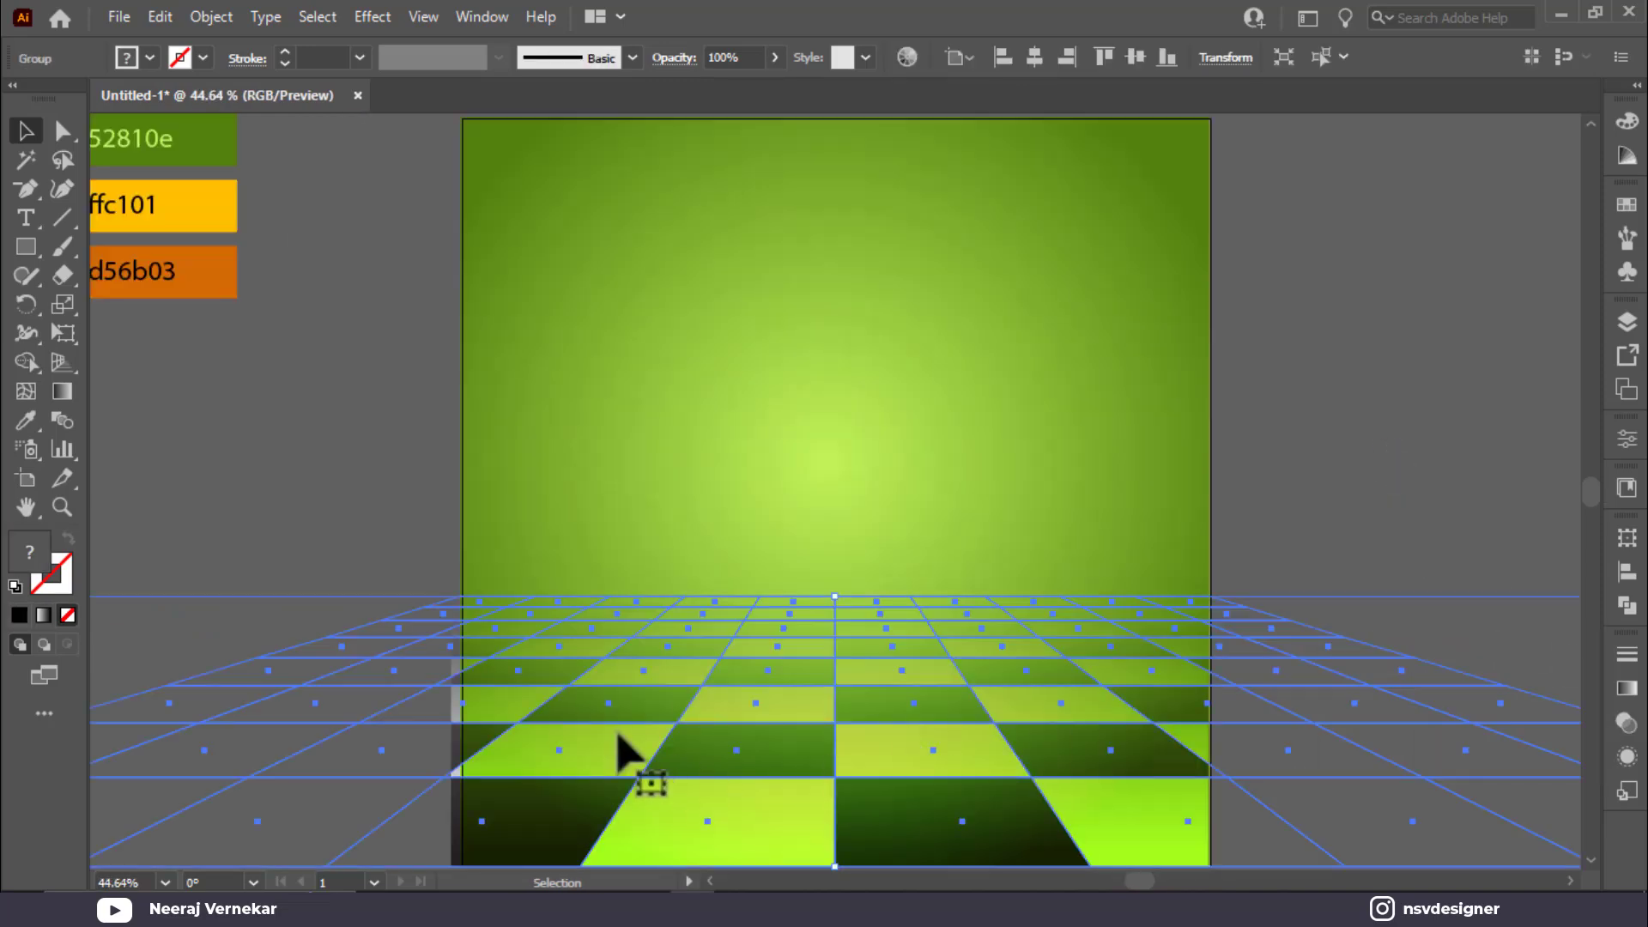
double_click(1135, 730)
left_click(717, 839)
key("Escape")
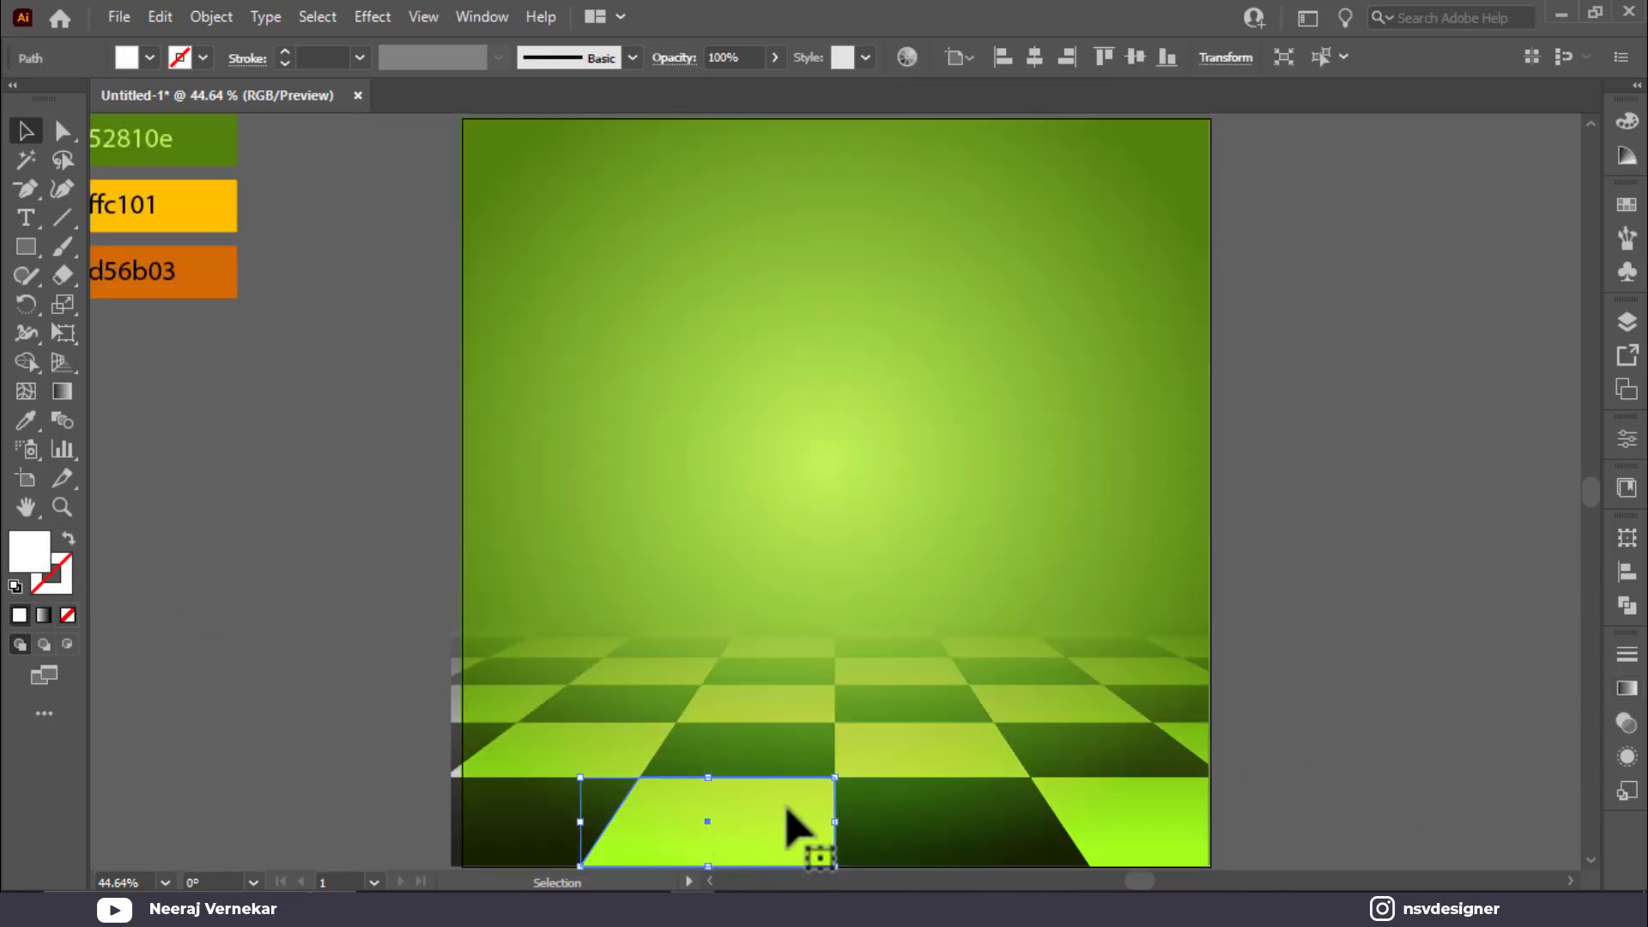
left_click(459, 760)
left_click(360, 526)
left_click(541, 752)
scroll(763, 724, "down", 1)
scroll(730, 747, "down", 1)
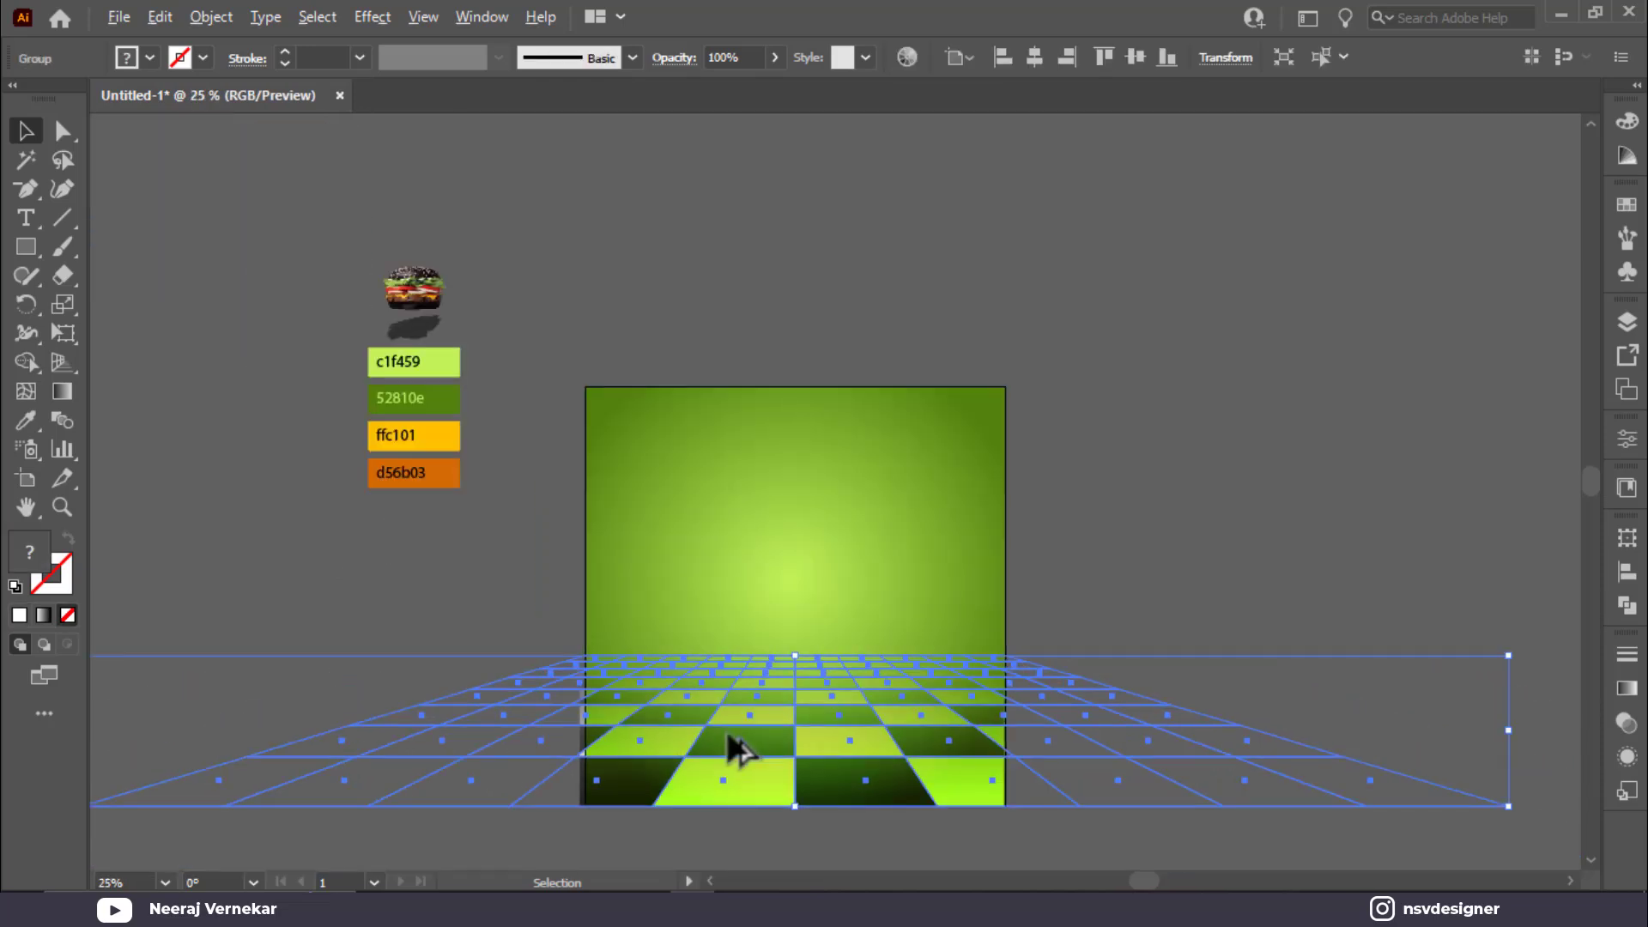
mouse_move(1500, 738)
left_mouse_down()
mouse_move(1468, 736)
mouse_move(1498, 737)
left_mouse_up()
left_click_drag(281, 746, 412, 746)
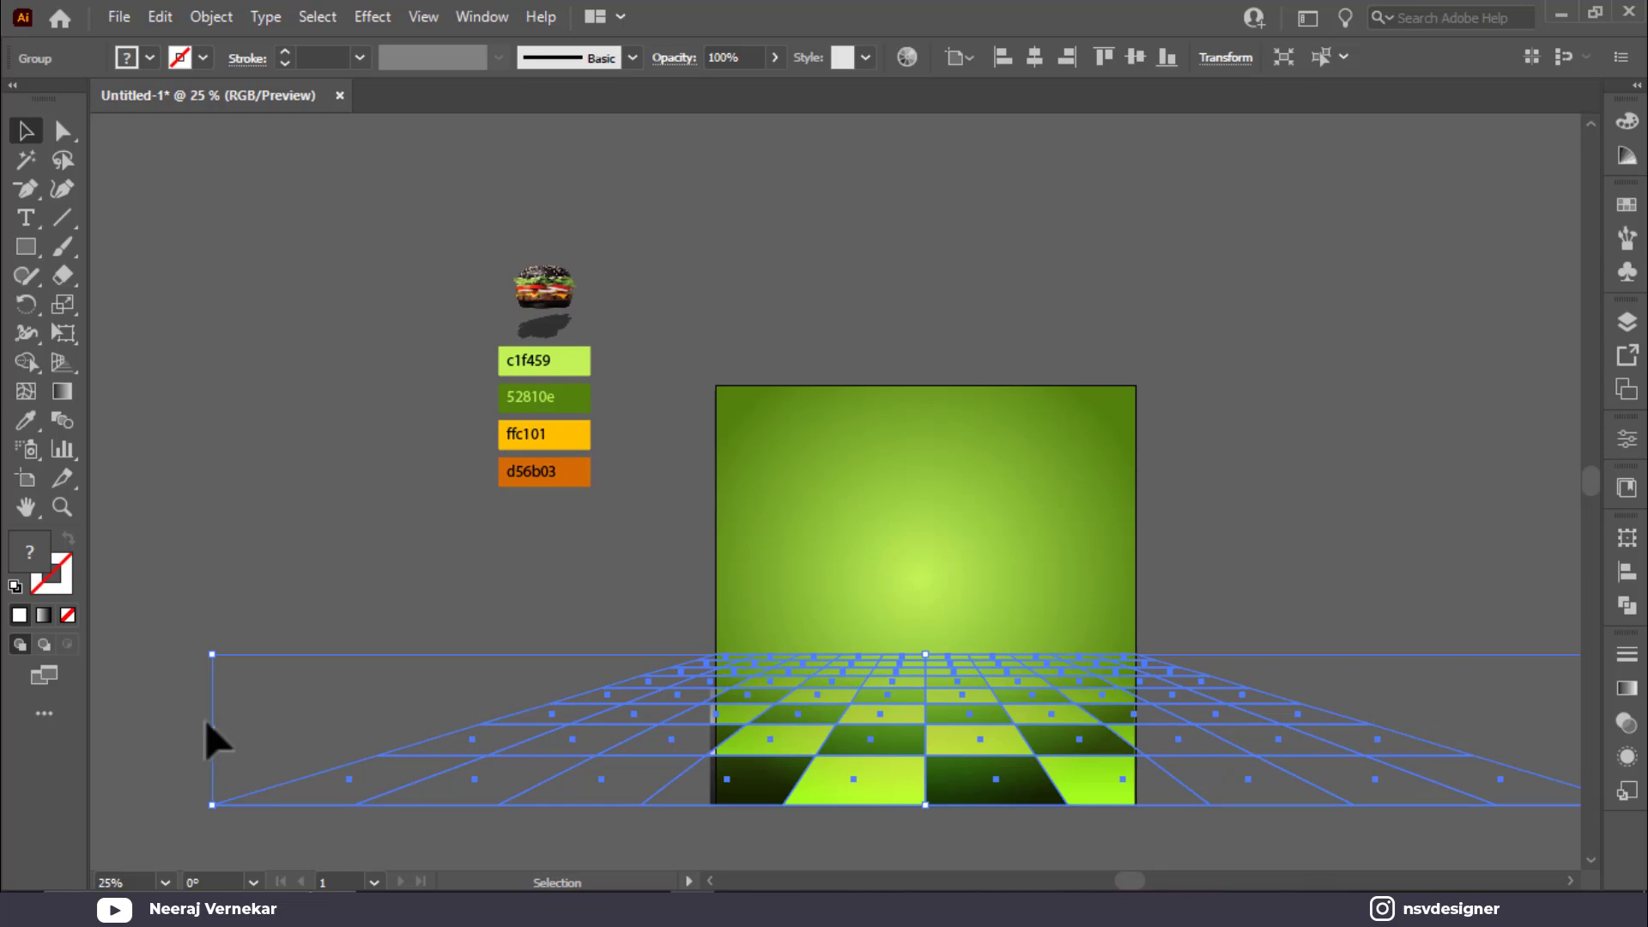
left_click_drag(212, 729, 225, 732)
left_click(1321, 601)
key("ctrl+0")
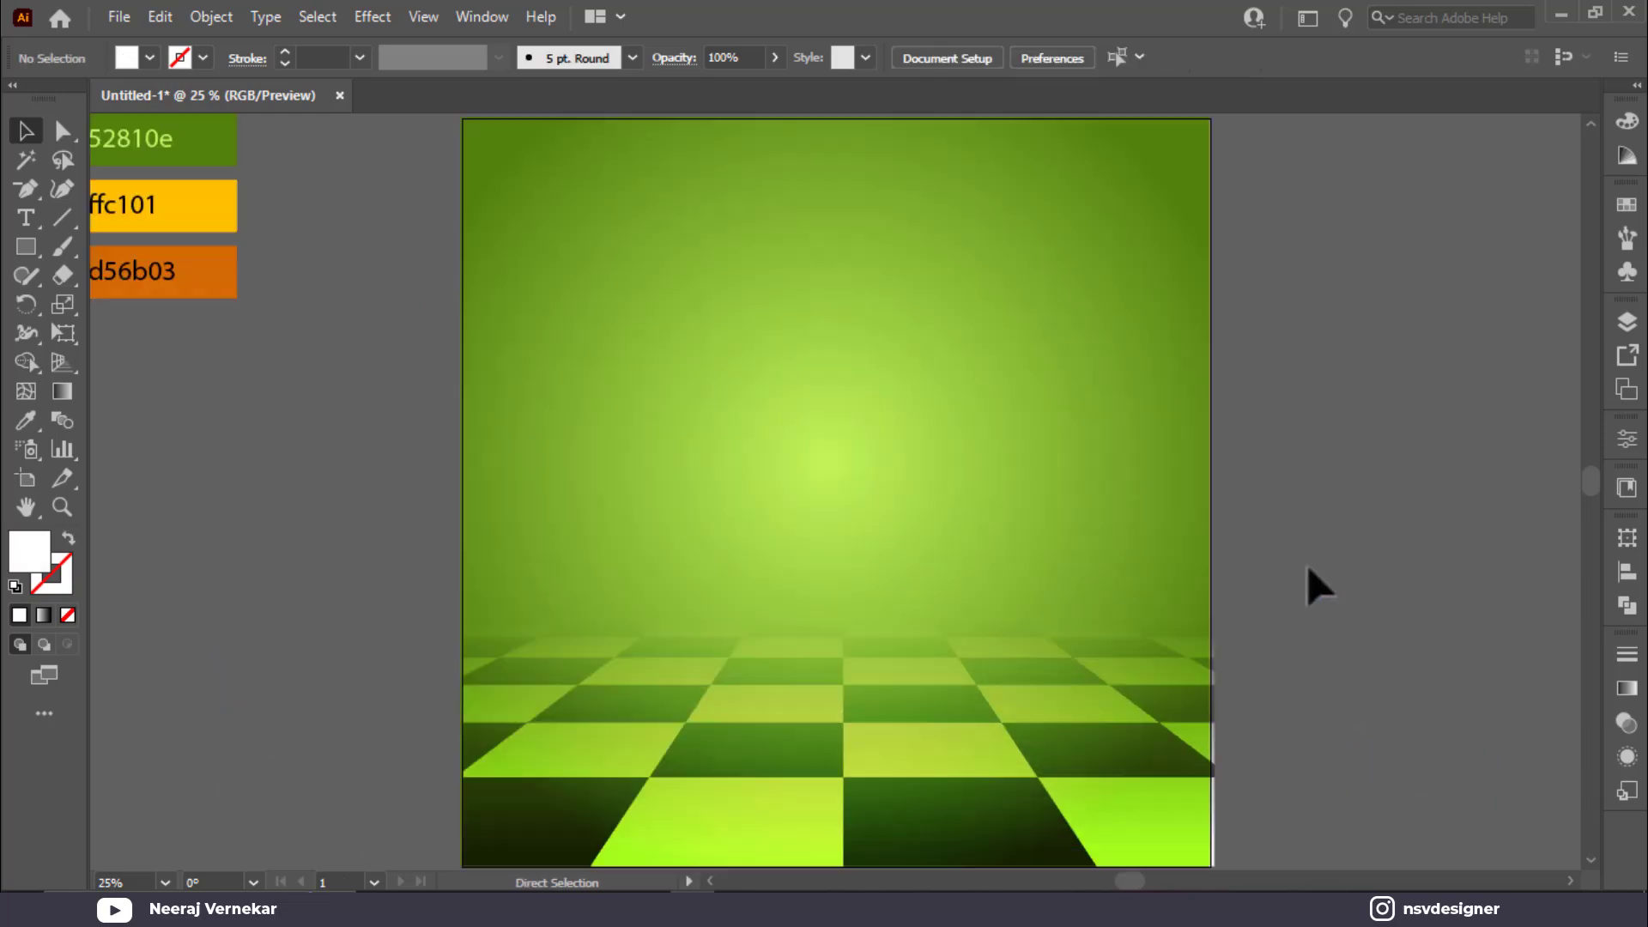
Step: Move the swatch column aside, nudge the floor up, and lock the floor with Ctrl+2
scroll(412, 472, "down", 1)
left_click_drag(428, 466, 489, 568)
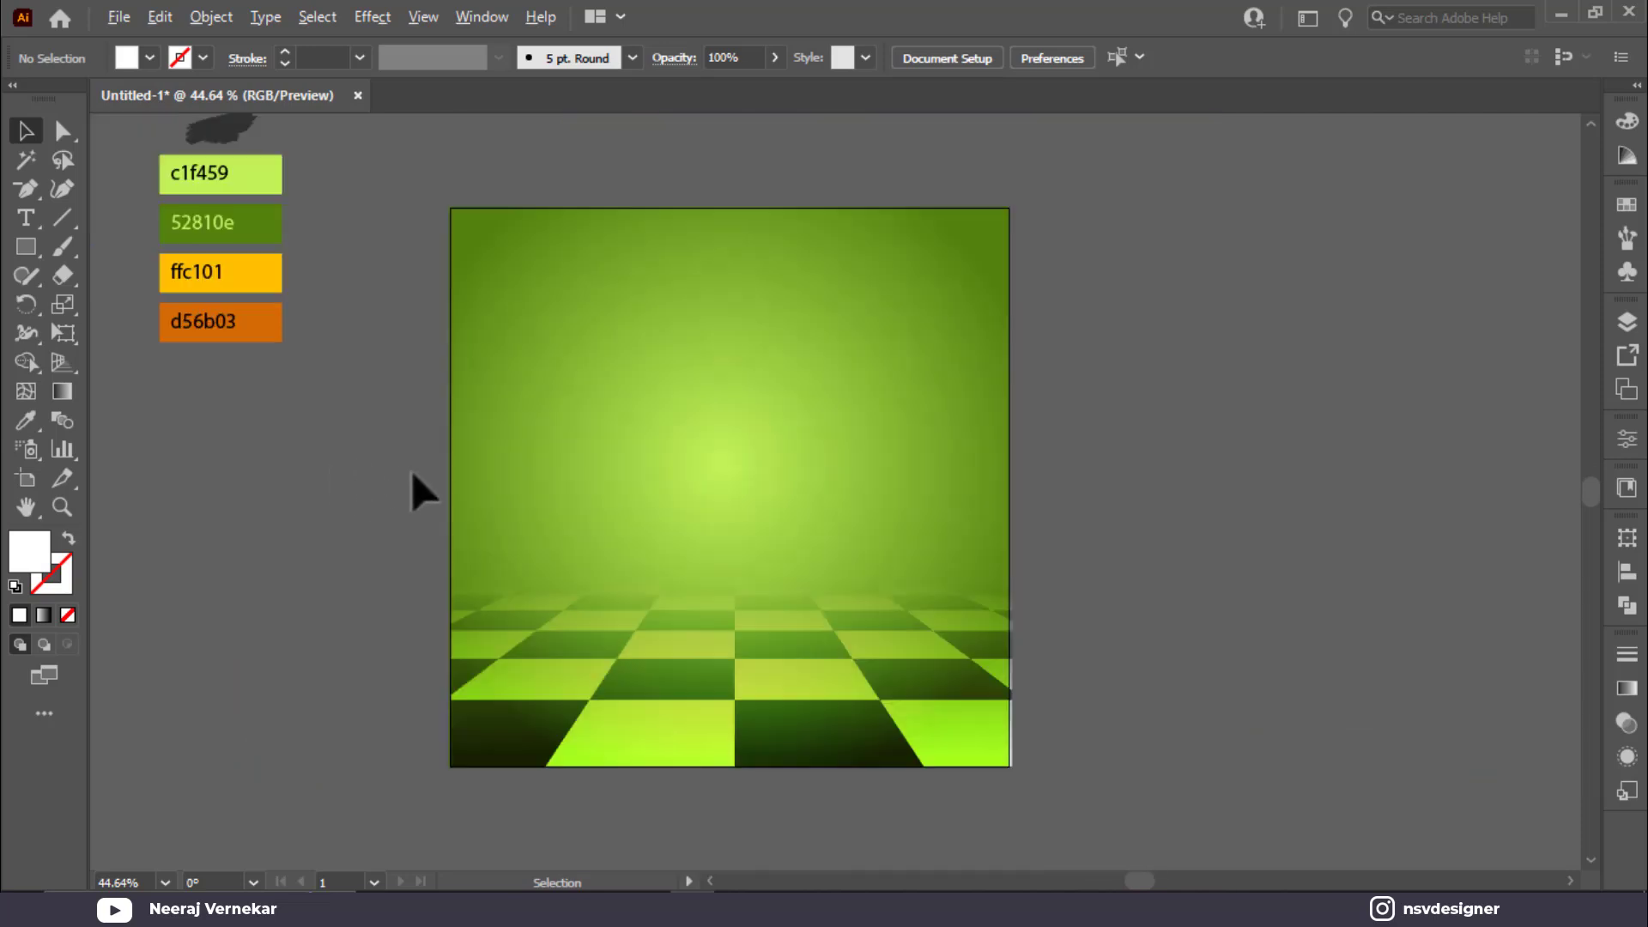
left_click_drag(157, 156, 380, 701)
left_click_drag(503, 682, 502, 677)
left_click(398, 433)
left_click(800, 808)
key("ctrl+2")
Step: Bring the burger image to the front and place it on the checkered floor
left_click(359, 435)
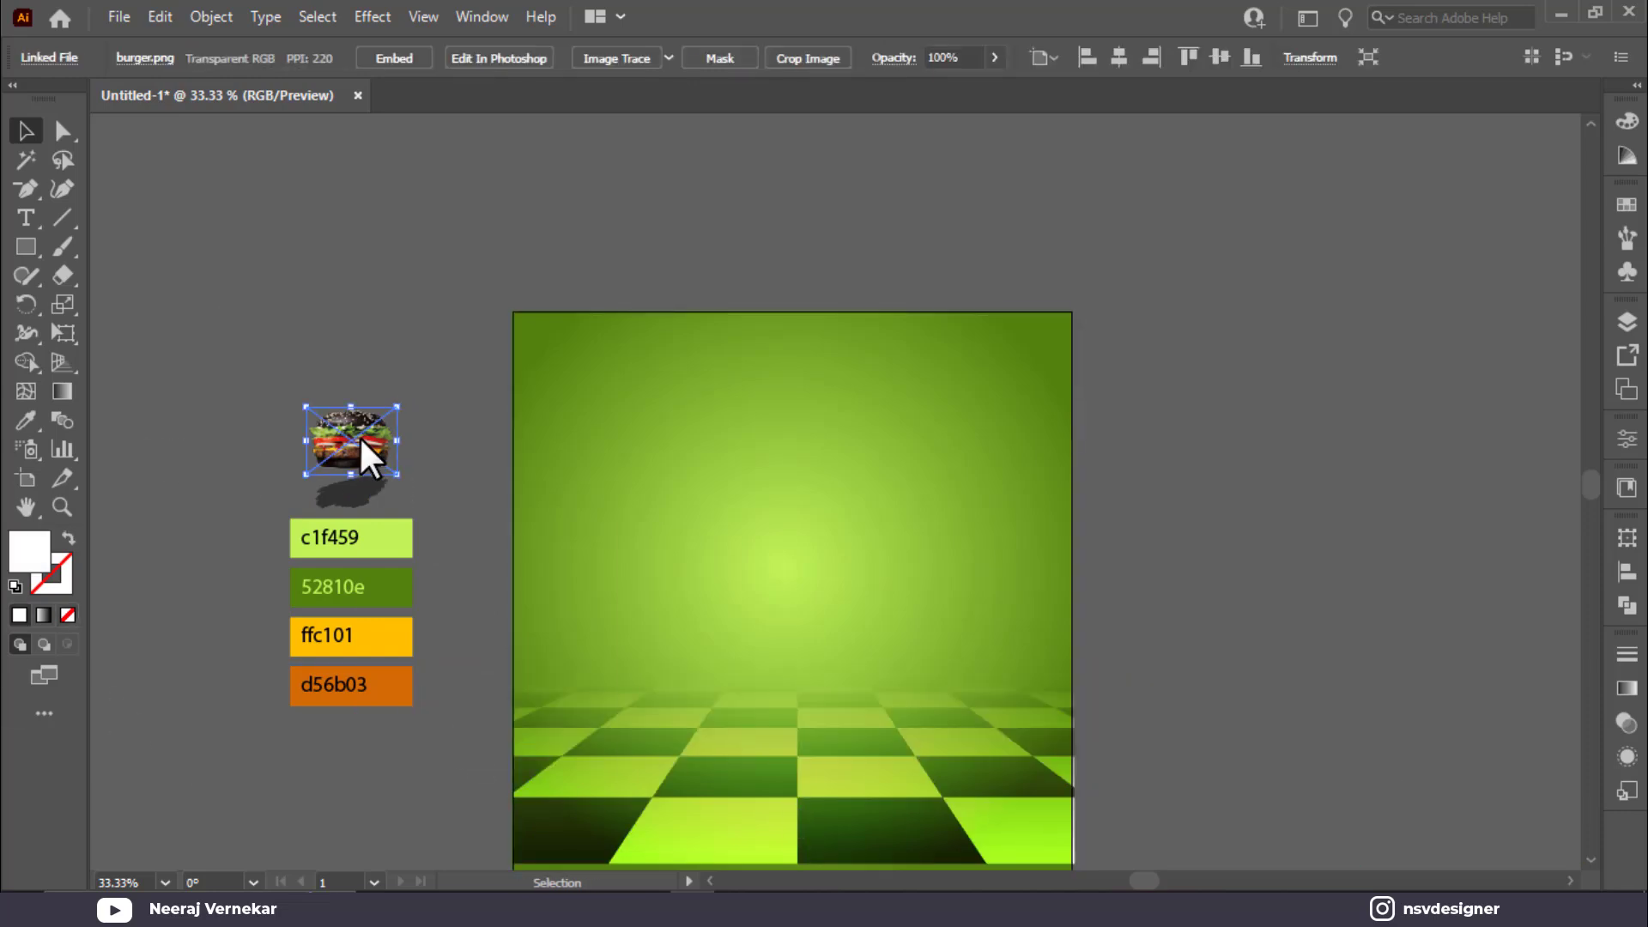
right_click(358, 435)
mouse_move(461, 651)
left_click(722, 643)
left_click_drag(391, 471, 1233, 826)
Step: Centre the burger horizontally on the poster with Horizontal Align Center
left_click(1045, 651)
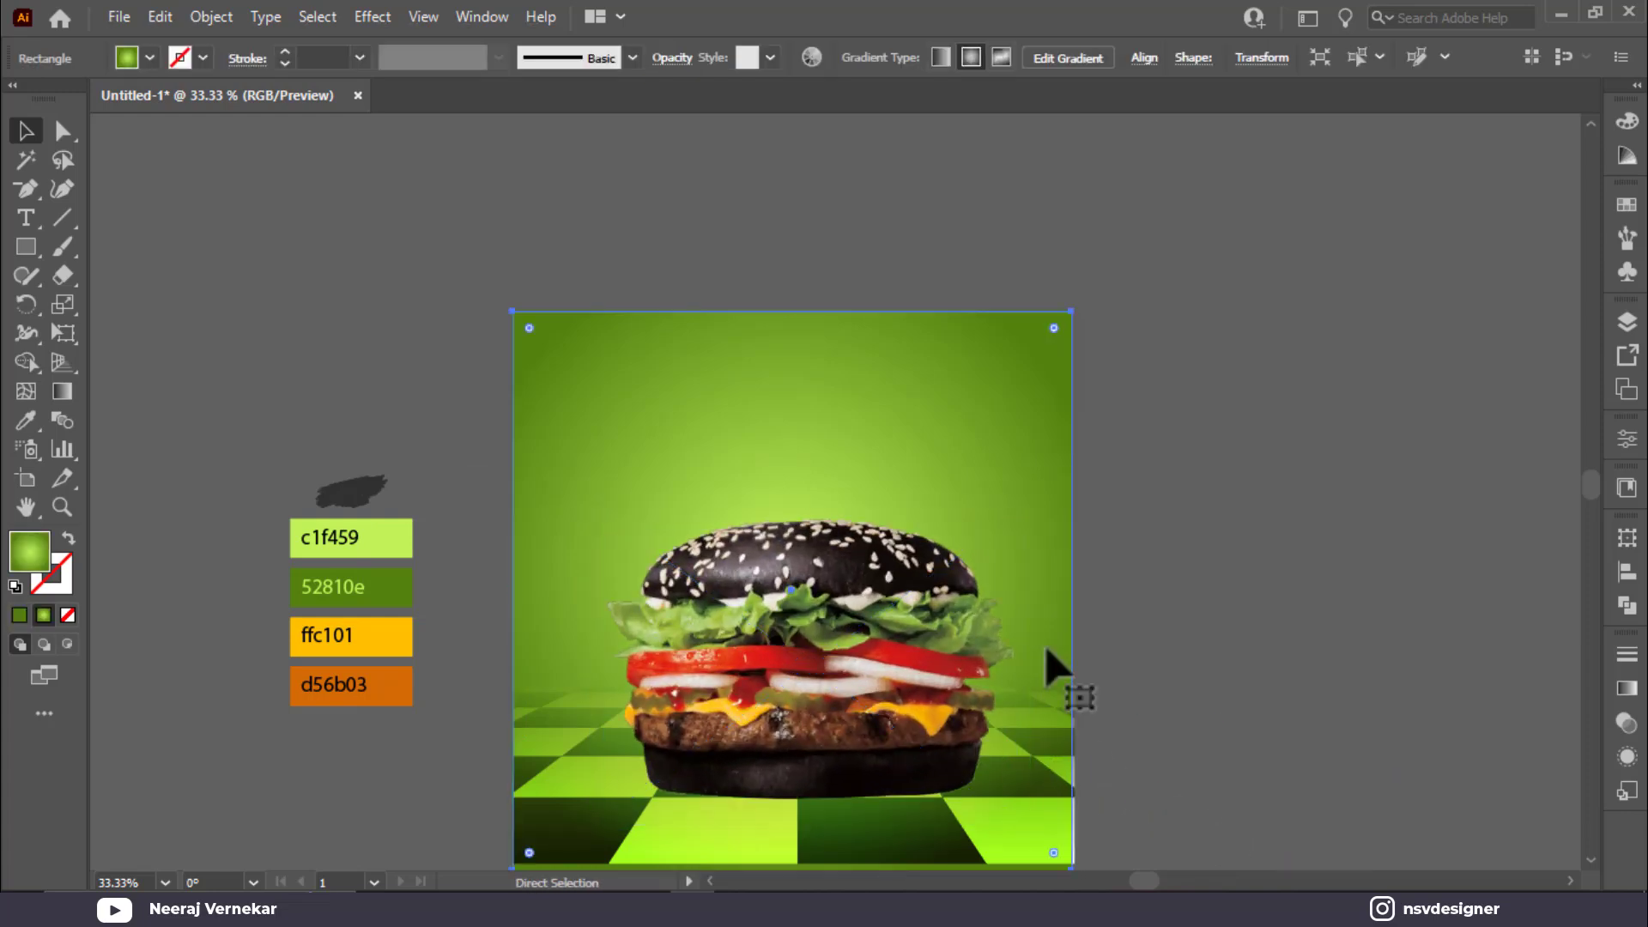
key("ctrl+0")
left_click(1036, 711)
left_click_drag(1039, 730, 986, 723)
left_click(1110, 54)
left_click(1366, 577)
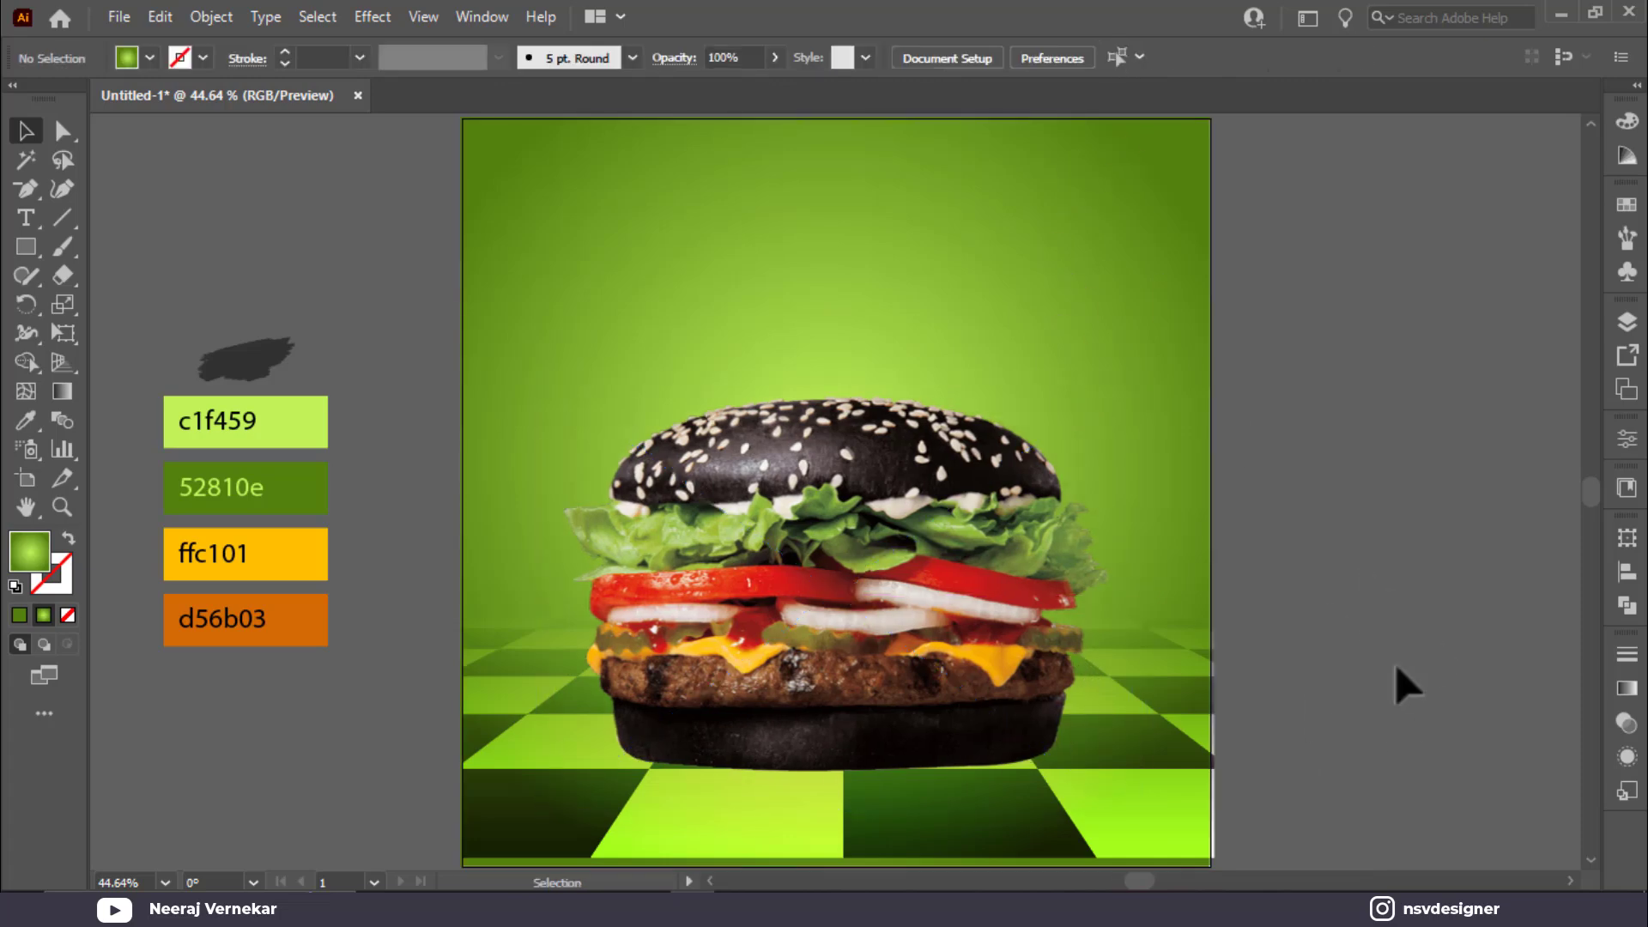
Step: Draw a circle beside the artboard and fill it with a reversed white-to-black radial gradient
left_click_drag(25, 247, 114, 305)
left_click_drag(1304, 349, 1376, 422)
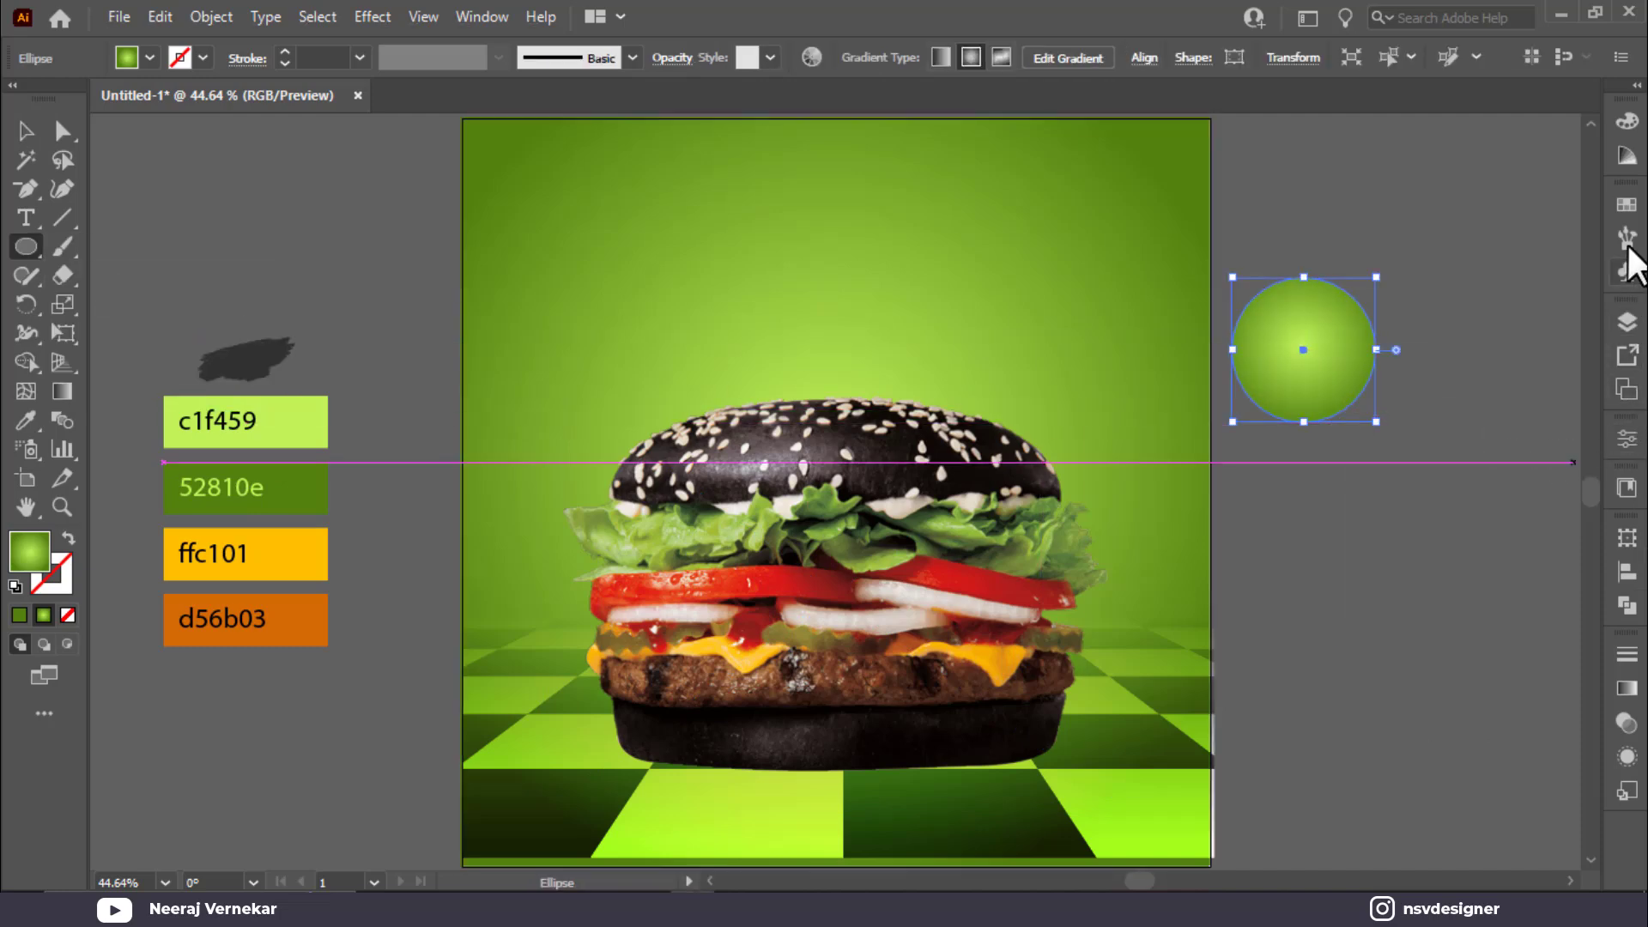
left_click(1627, 688)
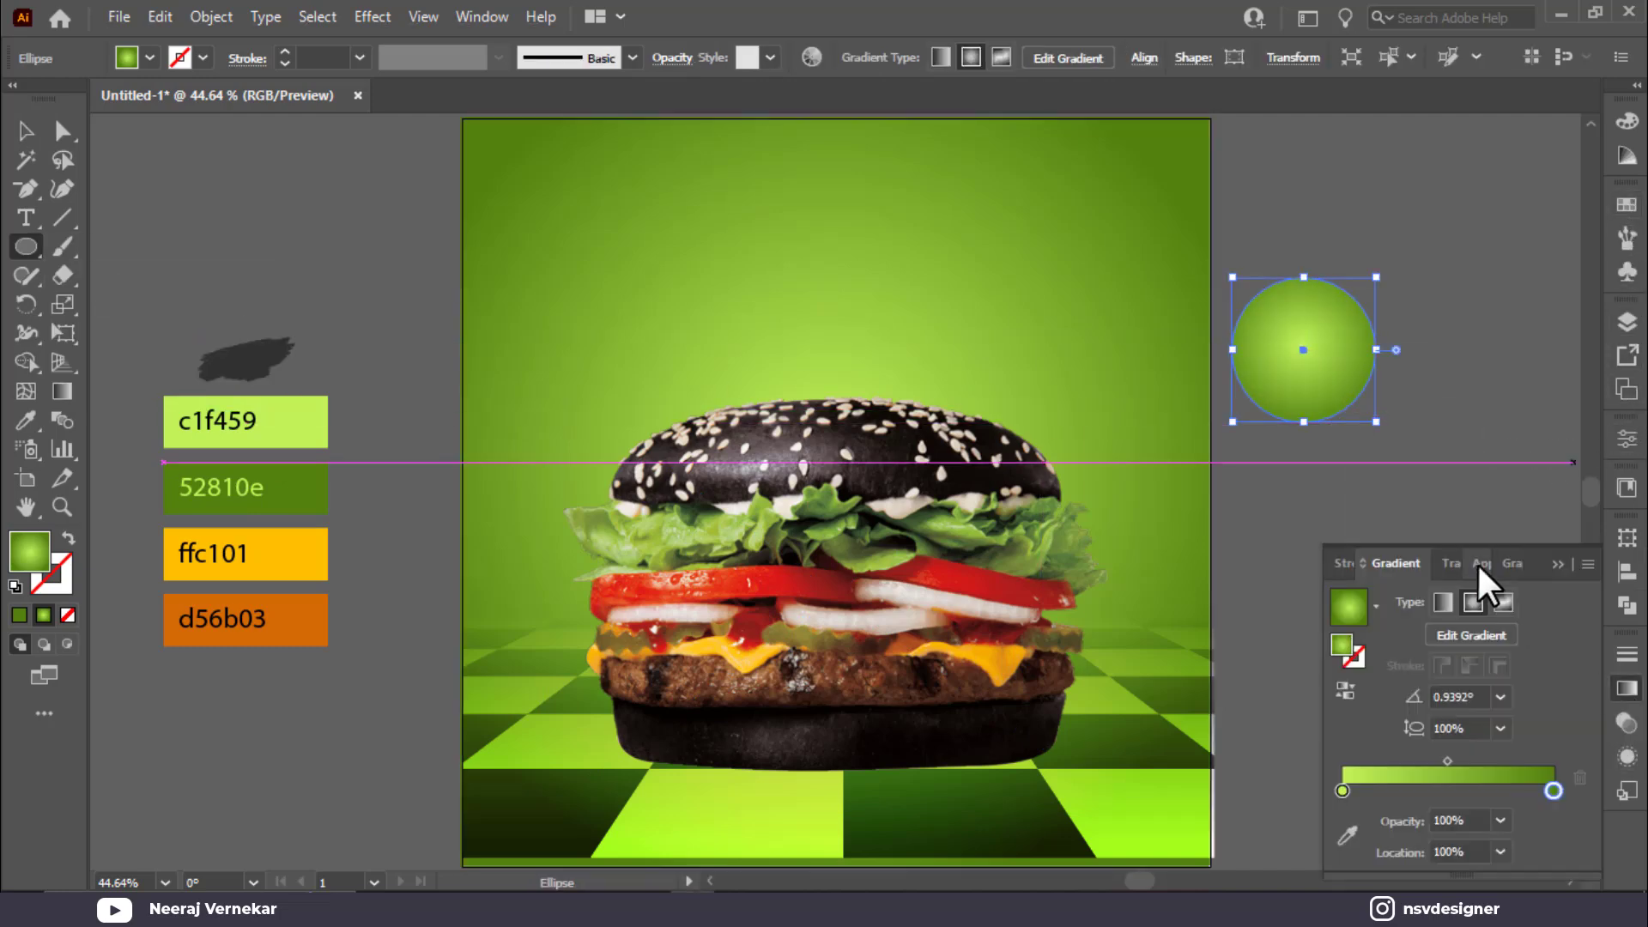
left_click(1377, 606)
left_click(1250, 651)
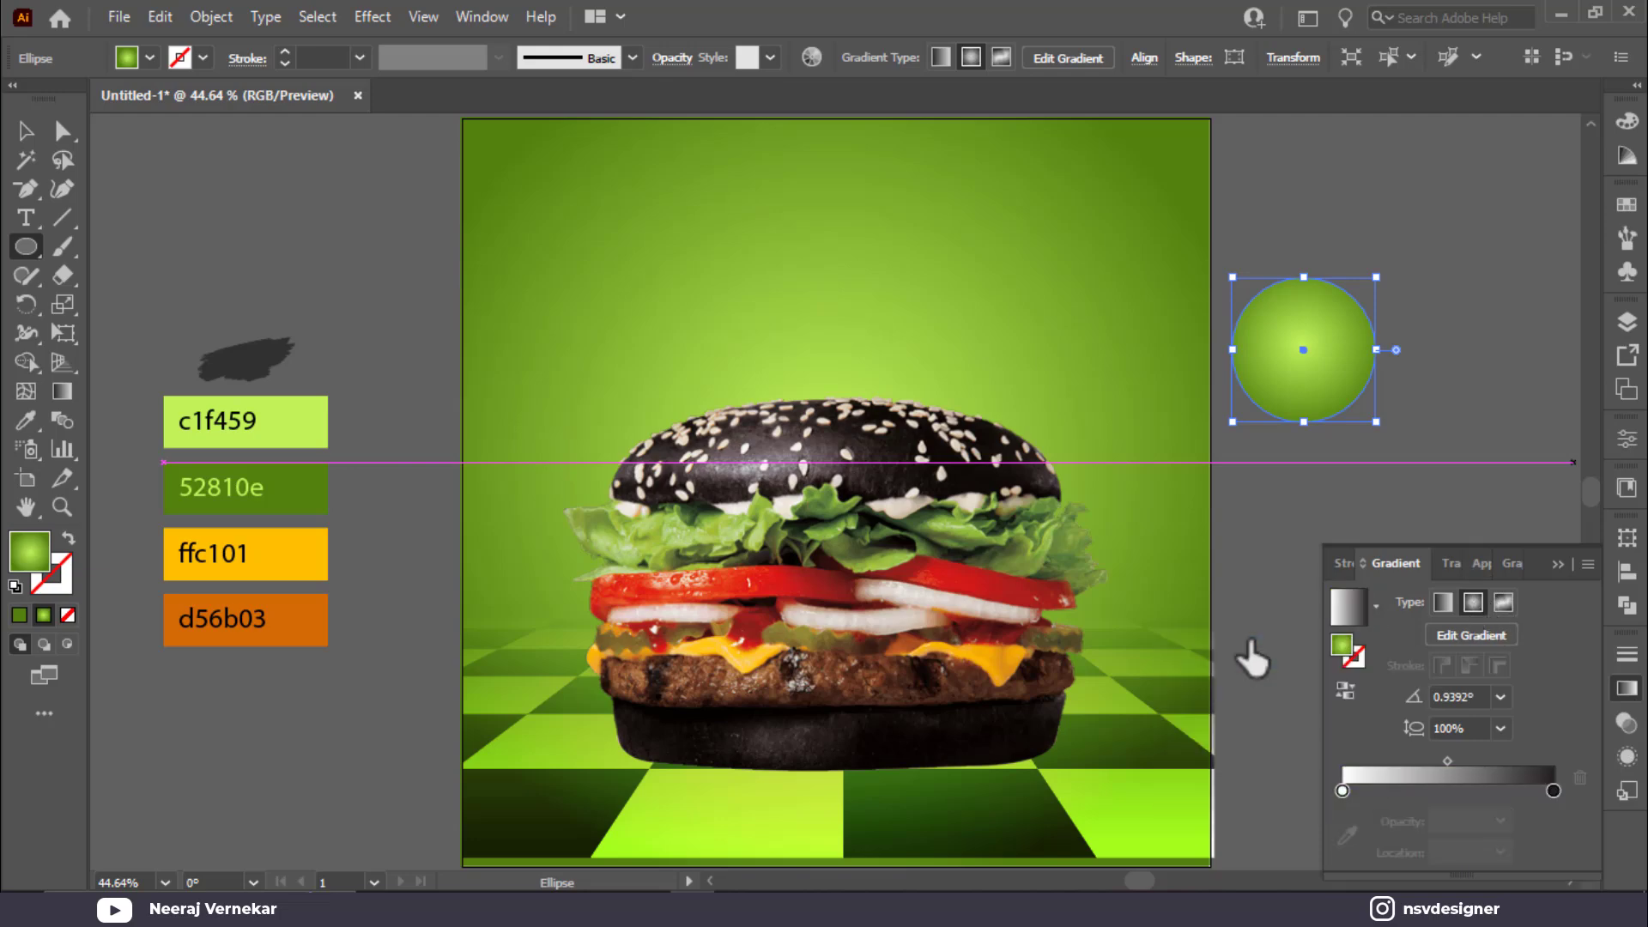
left_click(1473, 601)
left_click(1346, 689)
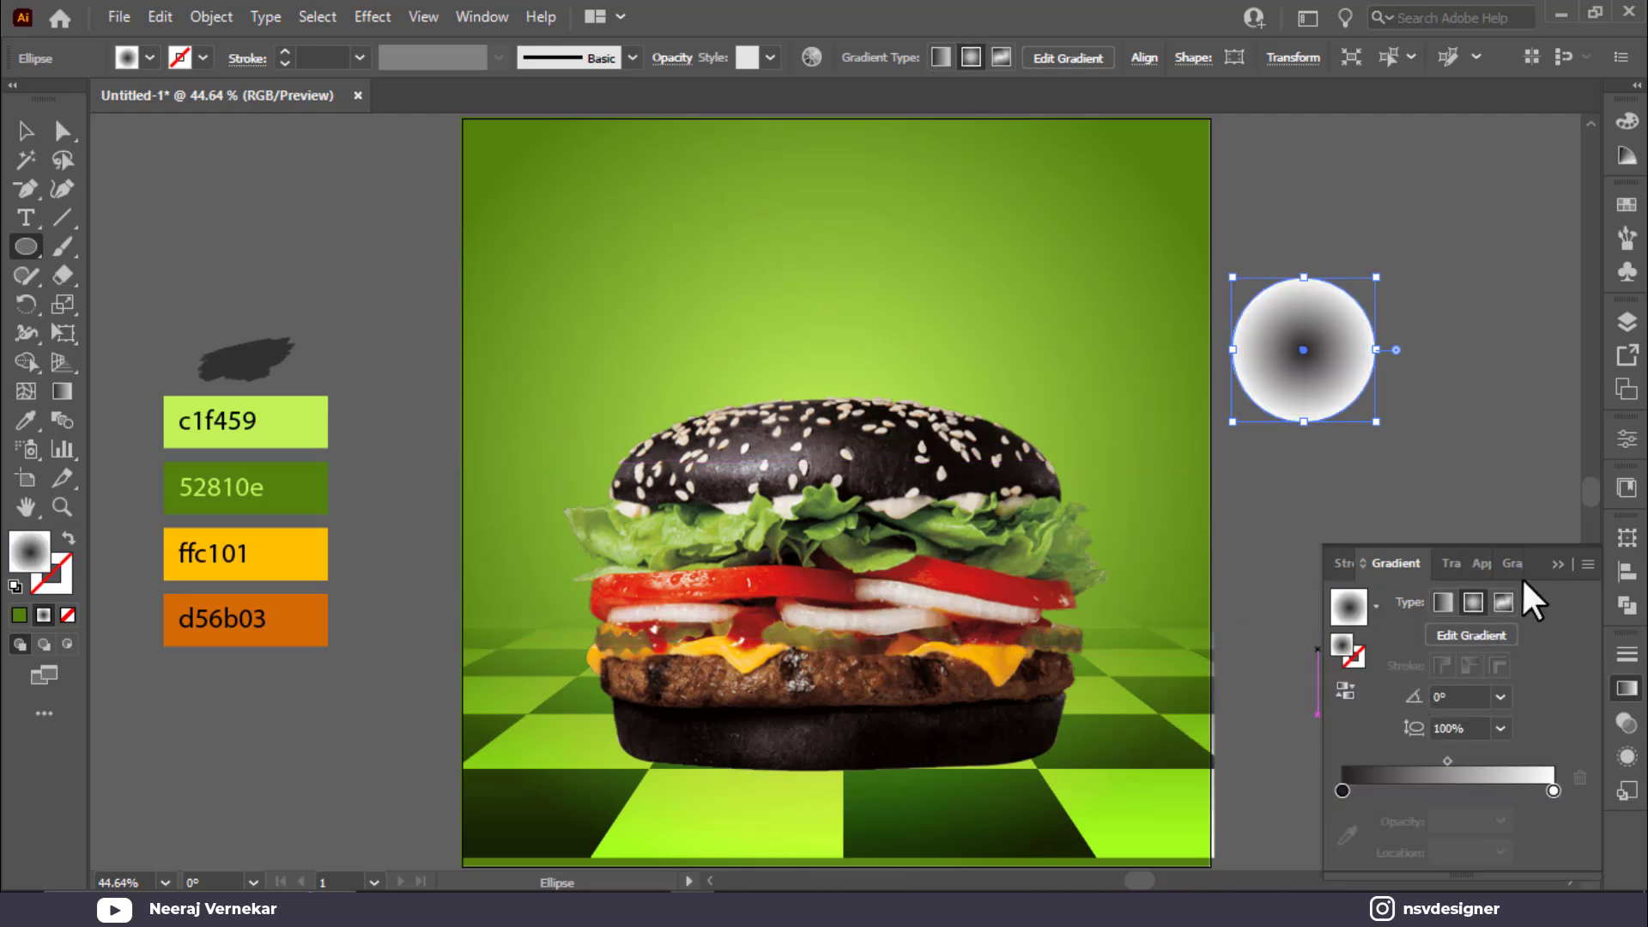
Step: Set the circle to Multiply, make its dark stop 000000, and squash it into a flat ellipse under the burger
left_click(1451, 563)
left_click(1356, 681)
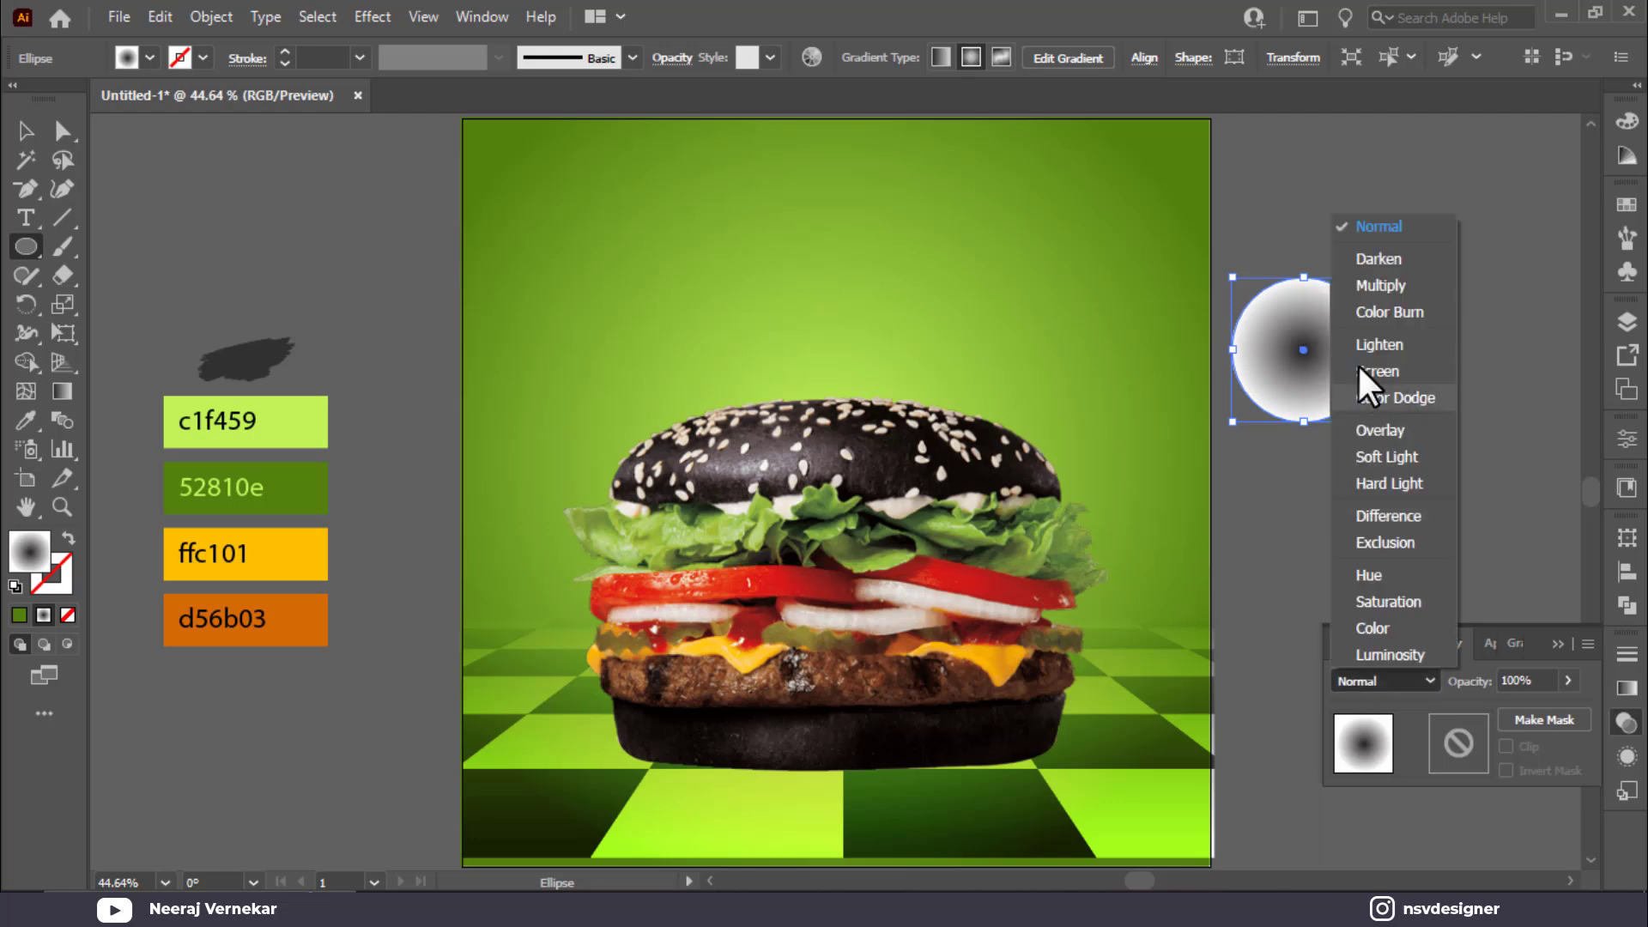
left_click(1381, 285)
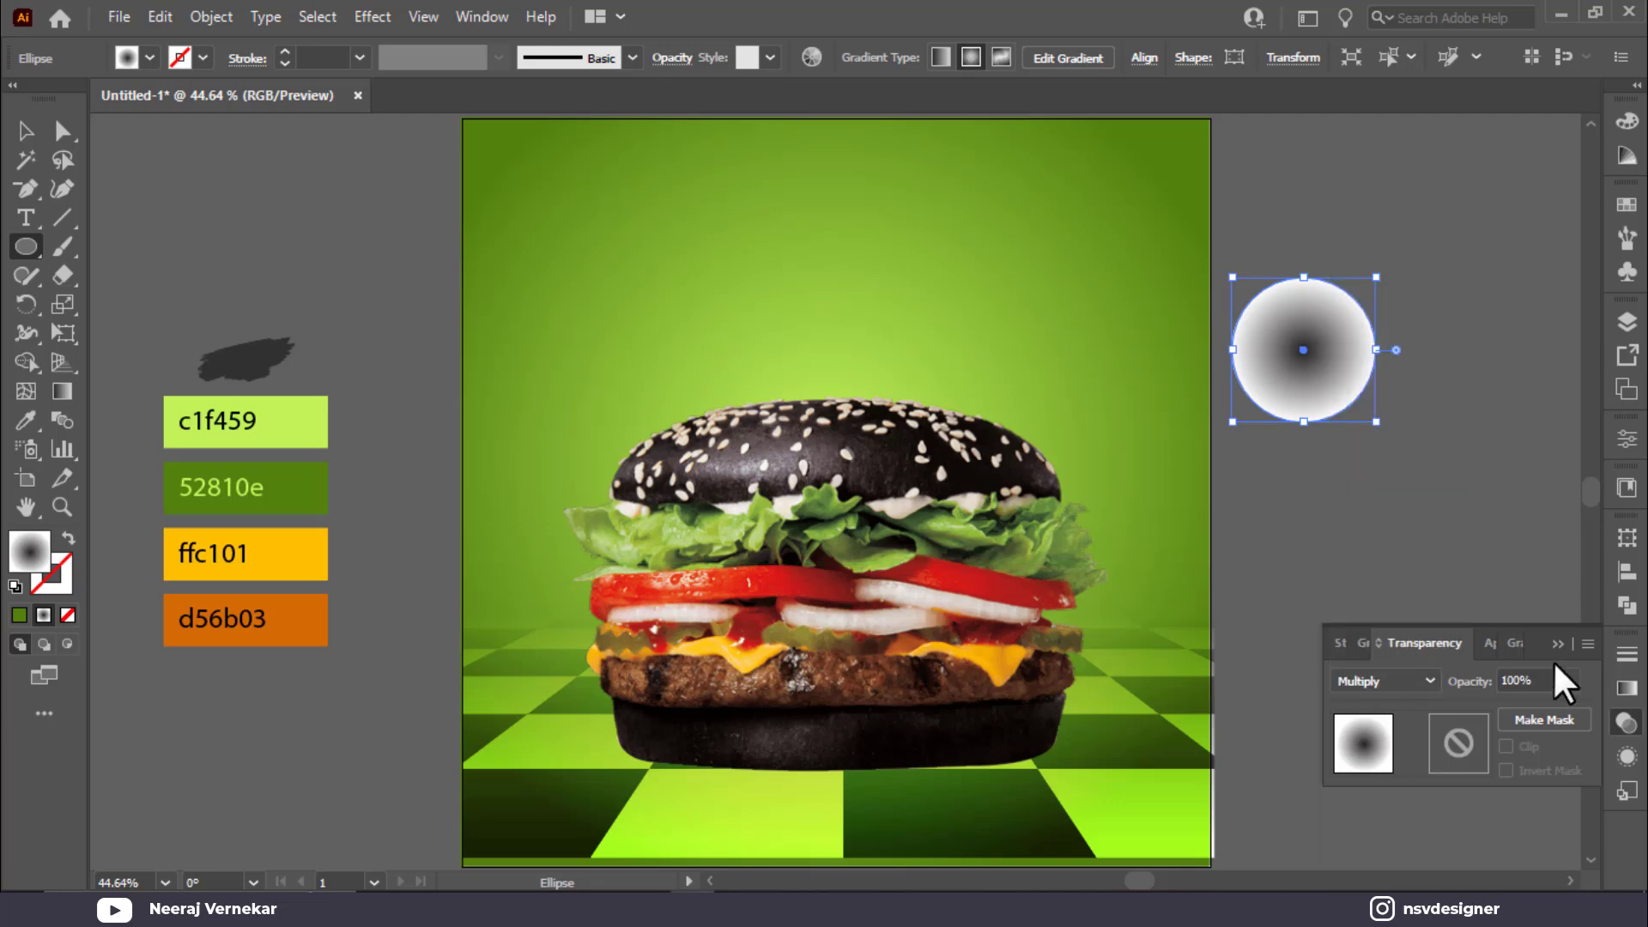
left_click(1362, 644)
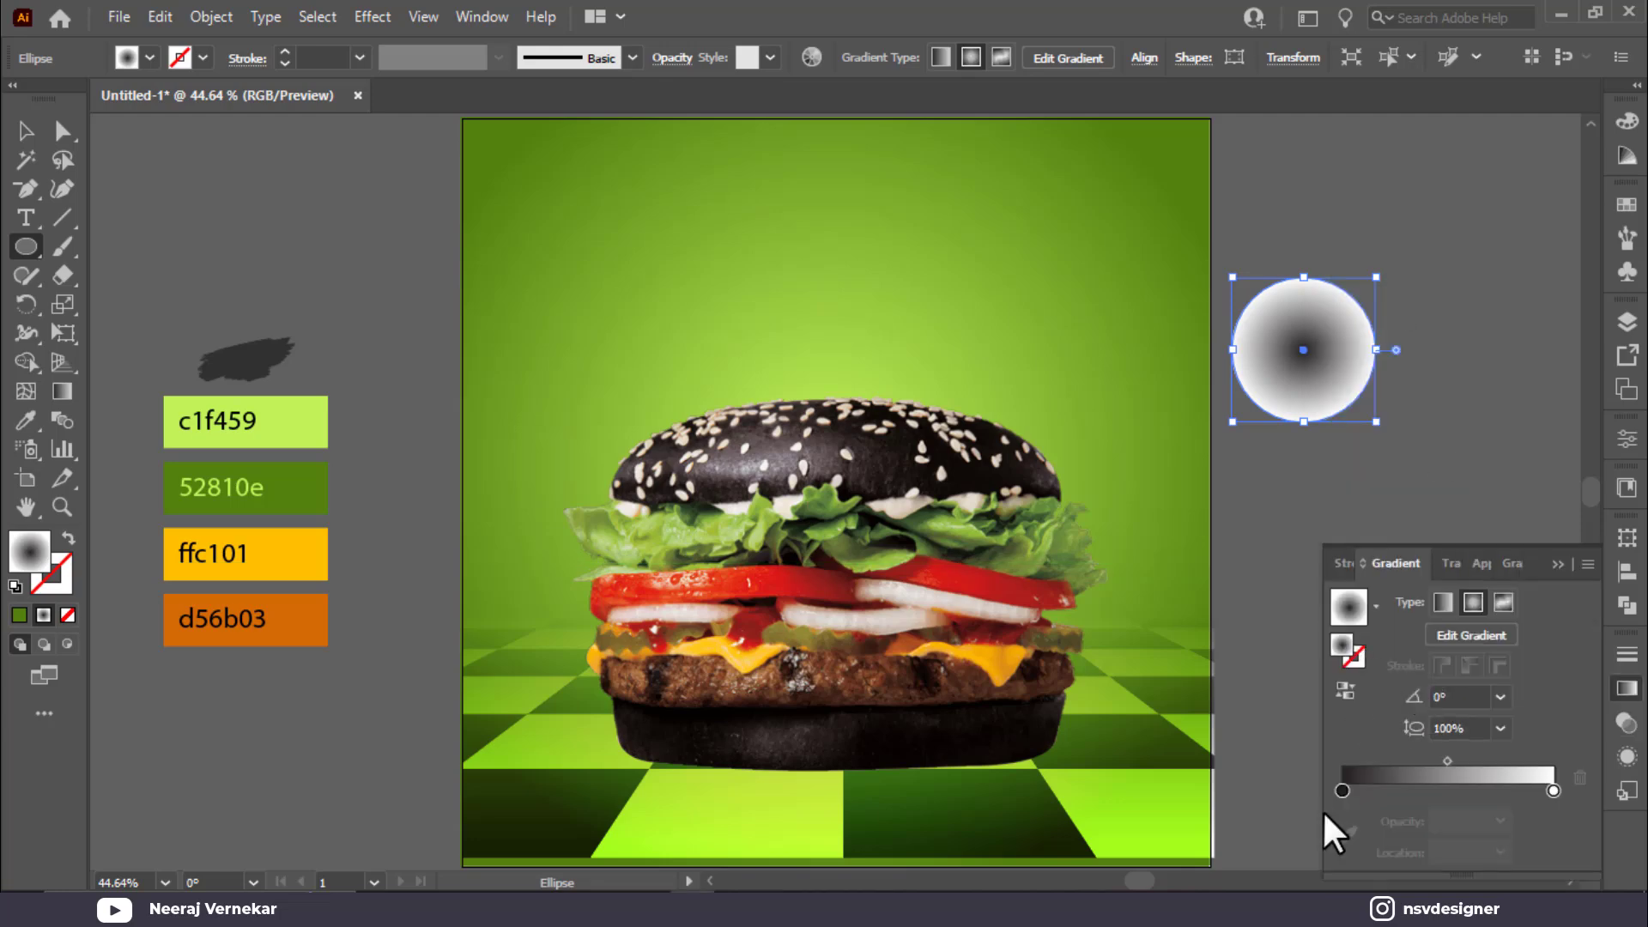
double_click(1342, 790)
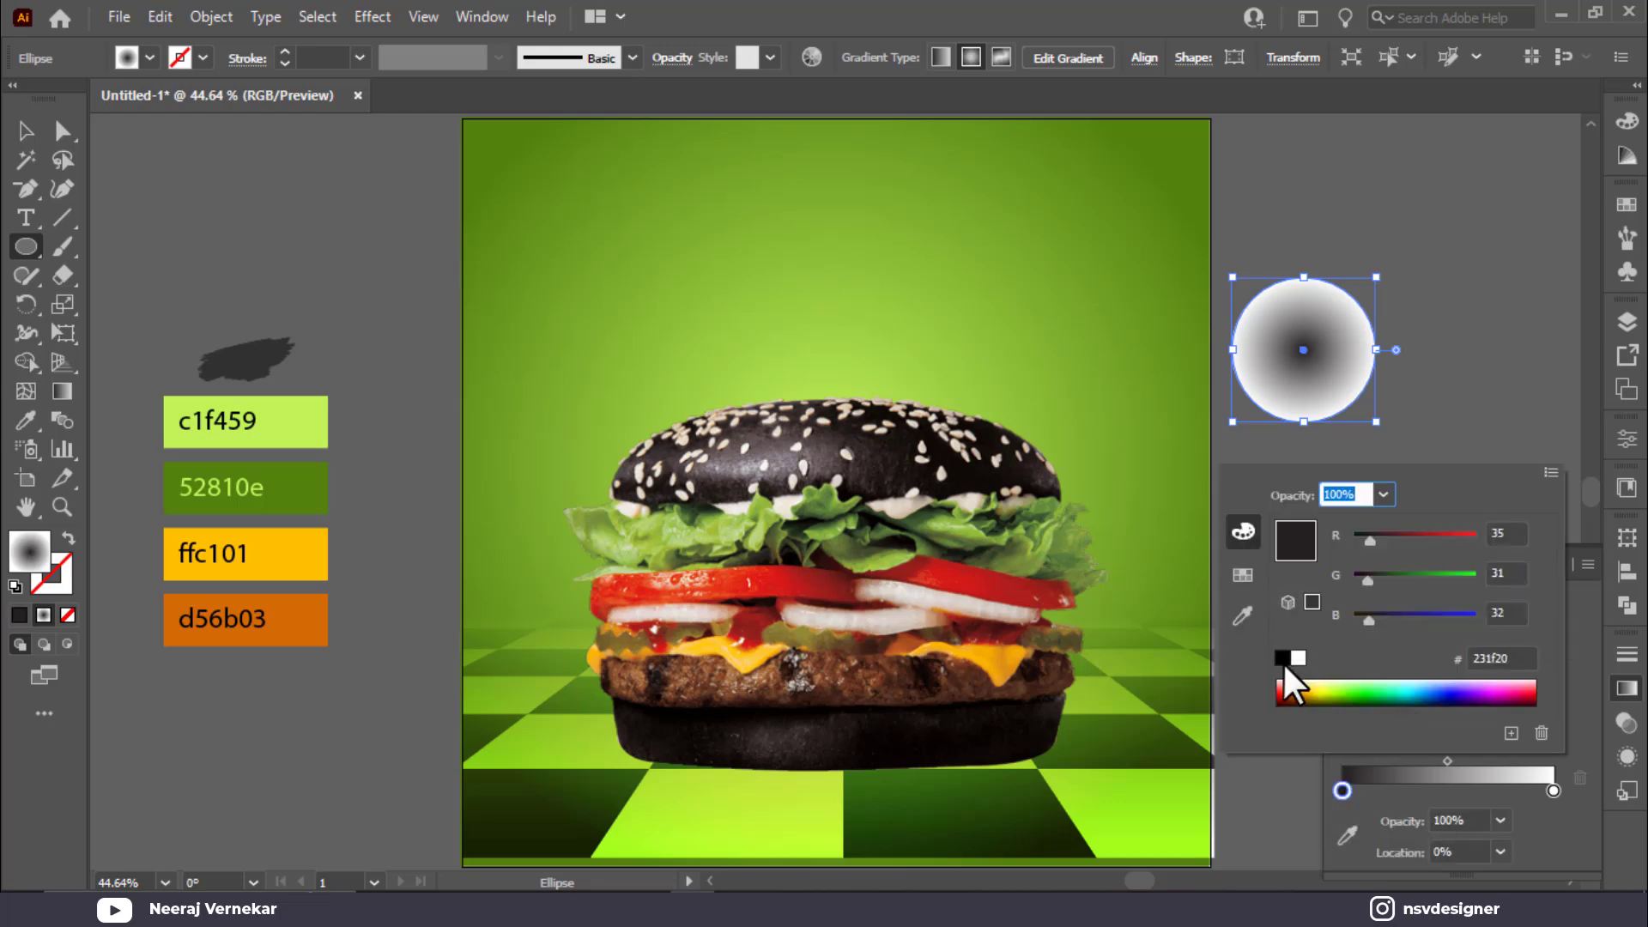
left_click(1281, 659)
key("Escape")
key("v")
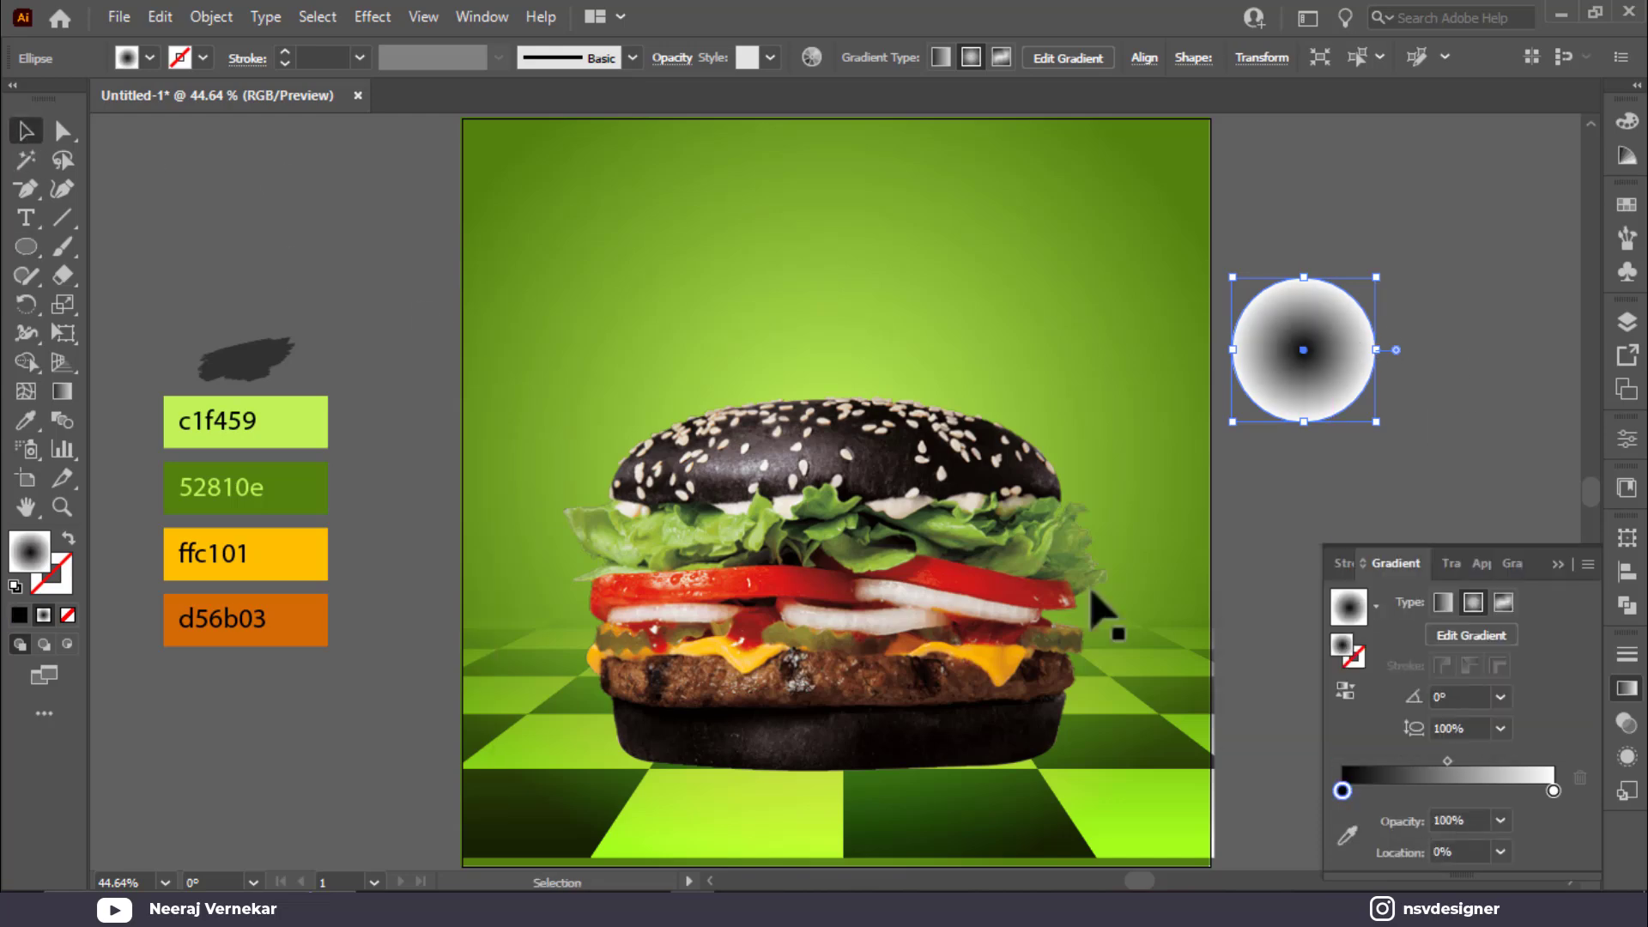
left_click(1555, 564)
left_click_drag(1304, 277, 955, 780)
Step: Bring the burger image in front of the shadow and lock it
left_click(964, 589)
right_click(969, 569)
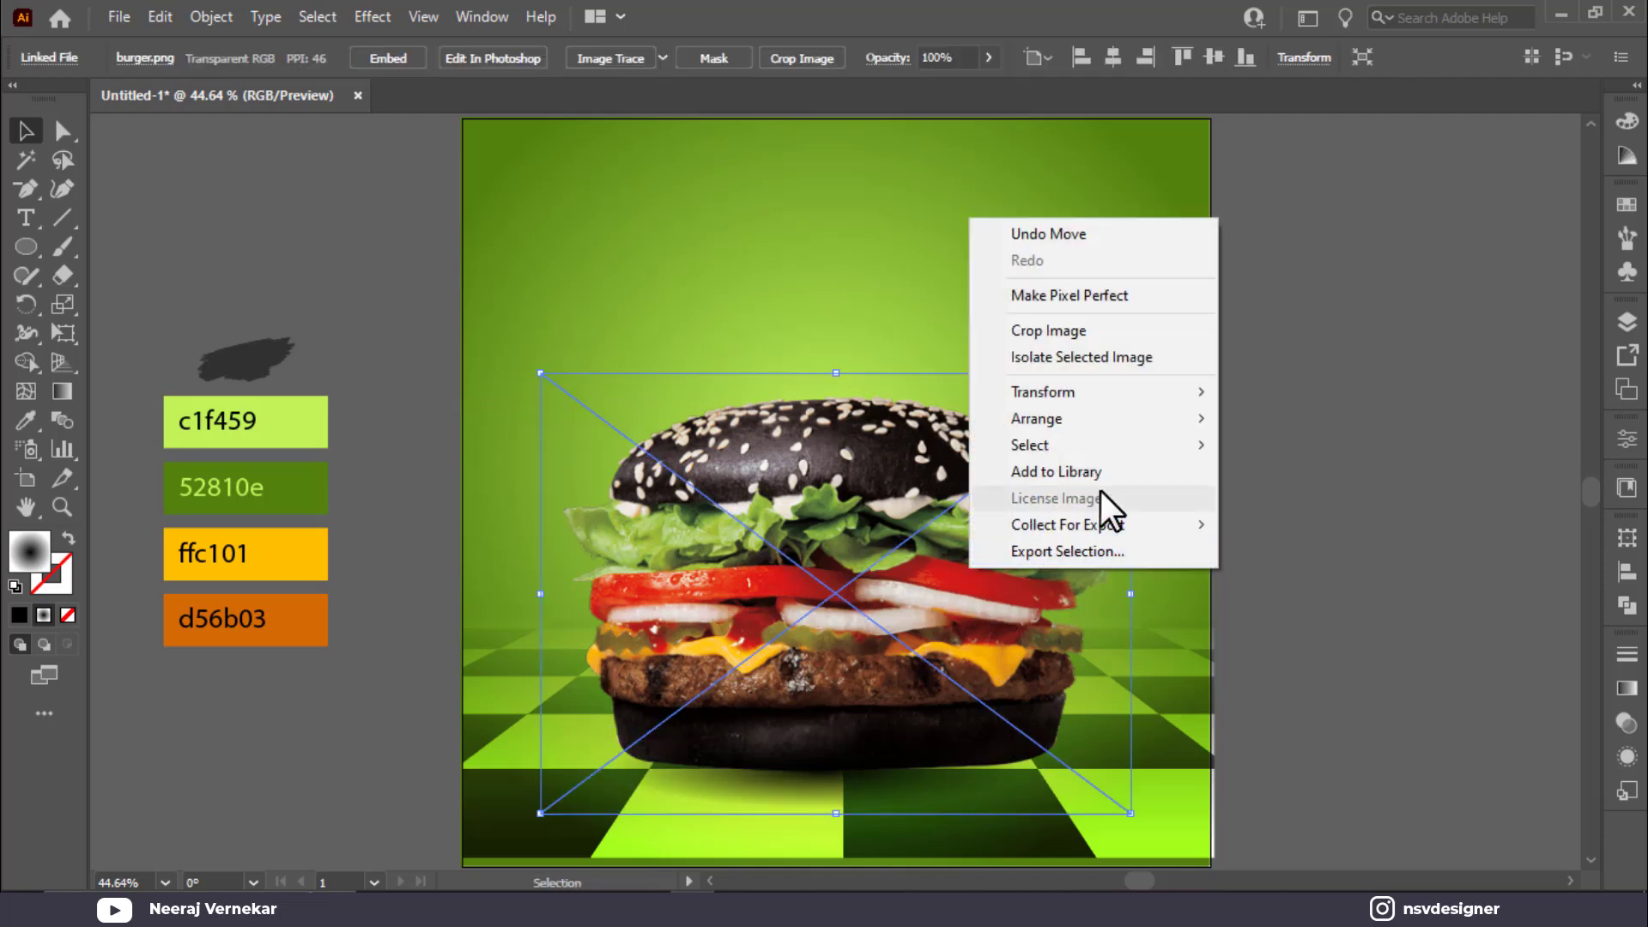
mouse_move(1115, 418)
left_click(1395, 420)
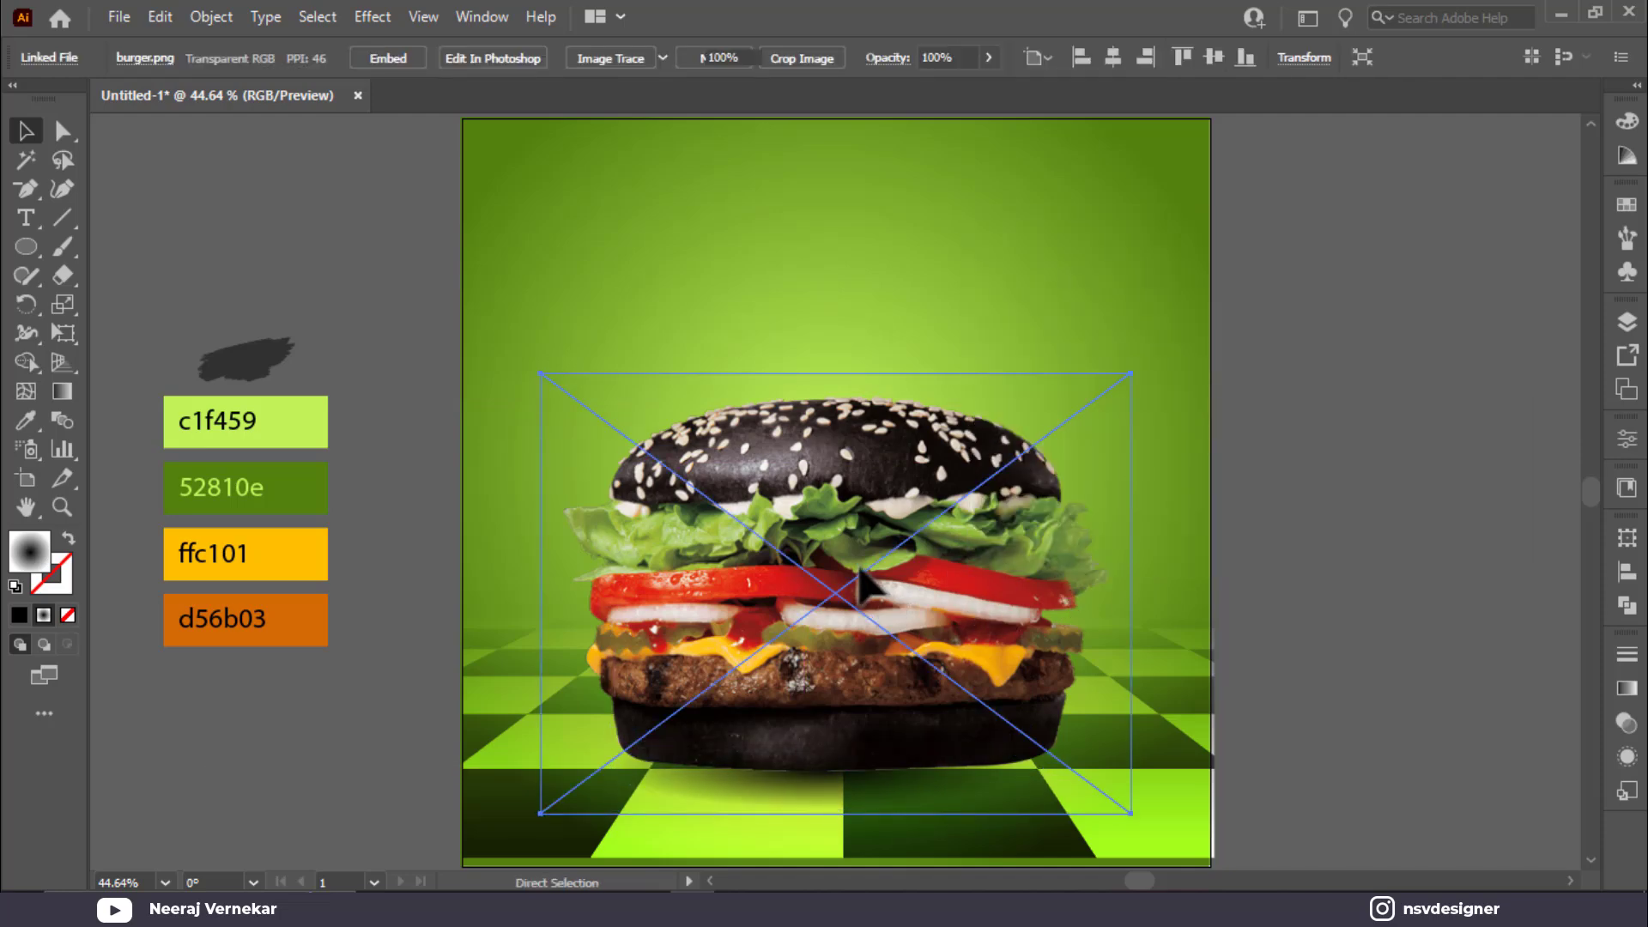
key("ctrl+2")
Step: Select the shadow ellipse and widen it to about 605 × 104 pt beneath the burger
left_click(867, 804)
left_click(1260, 756)
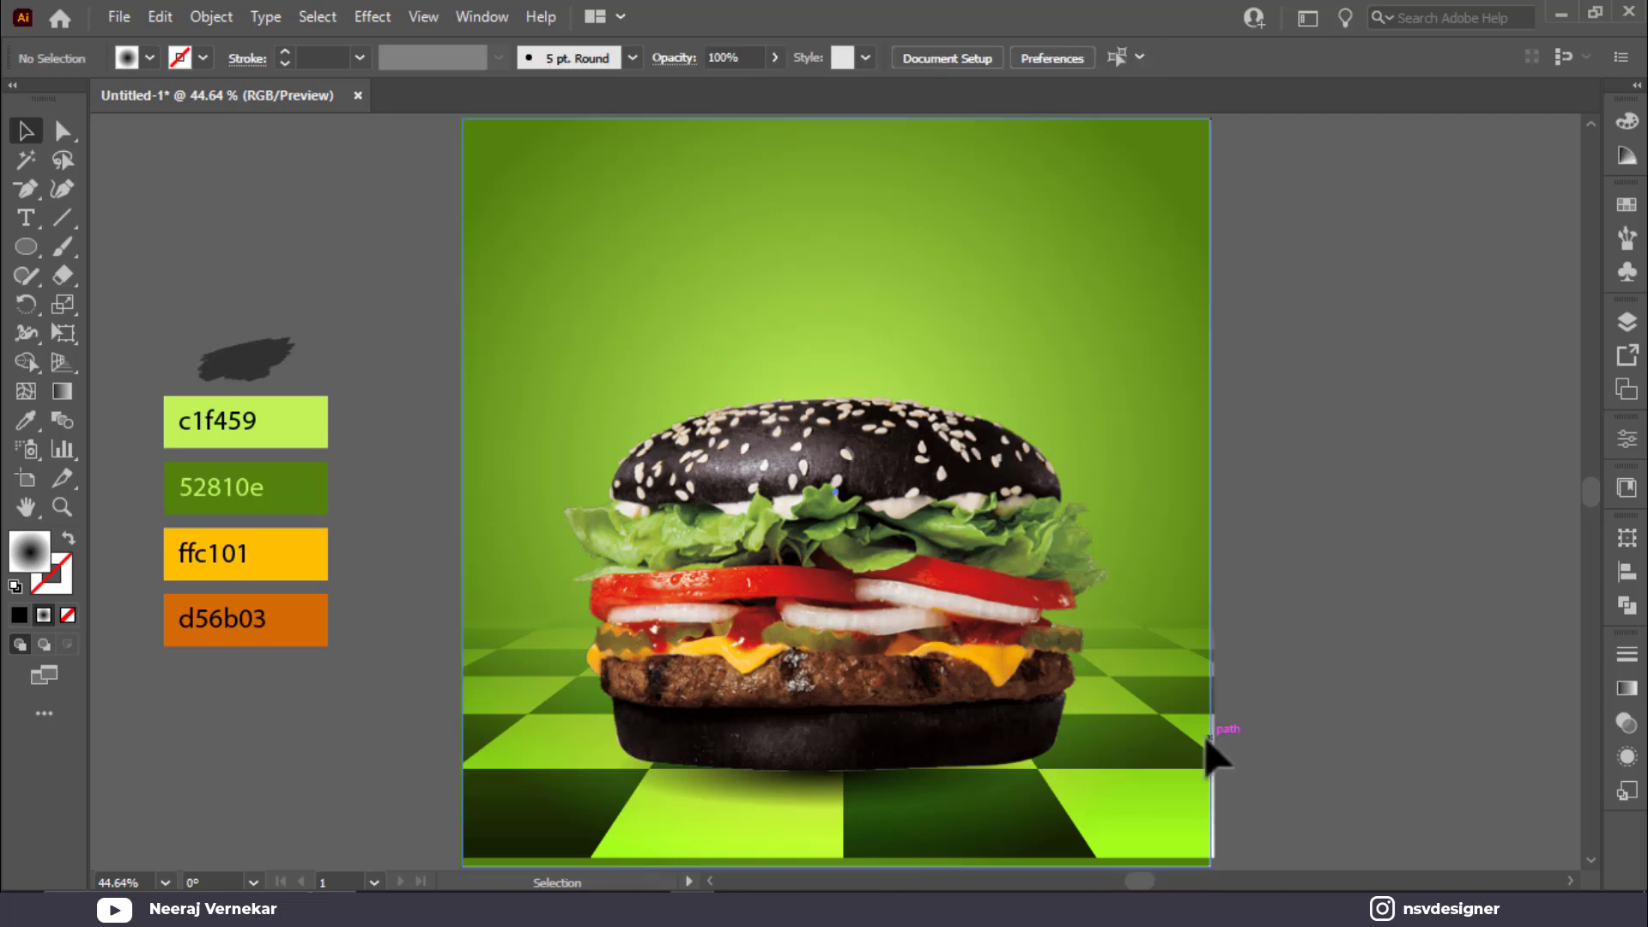
left_click(1211, 749)
left_click(1269, 829)
left_click(1177, 838)
left_click(1141, 772)
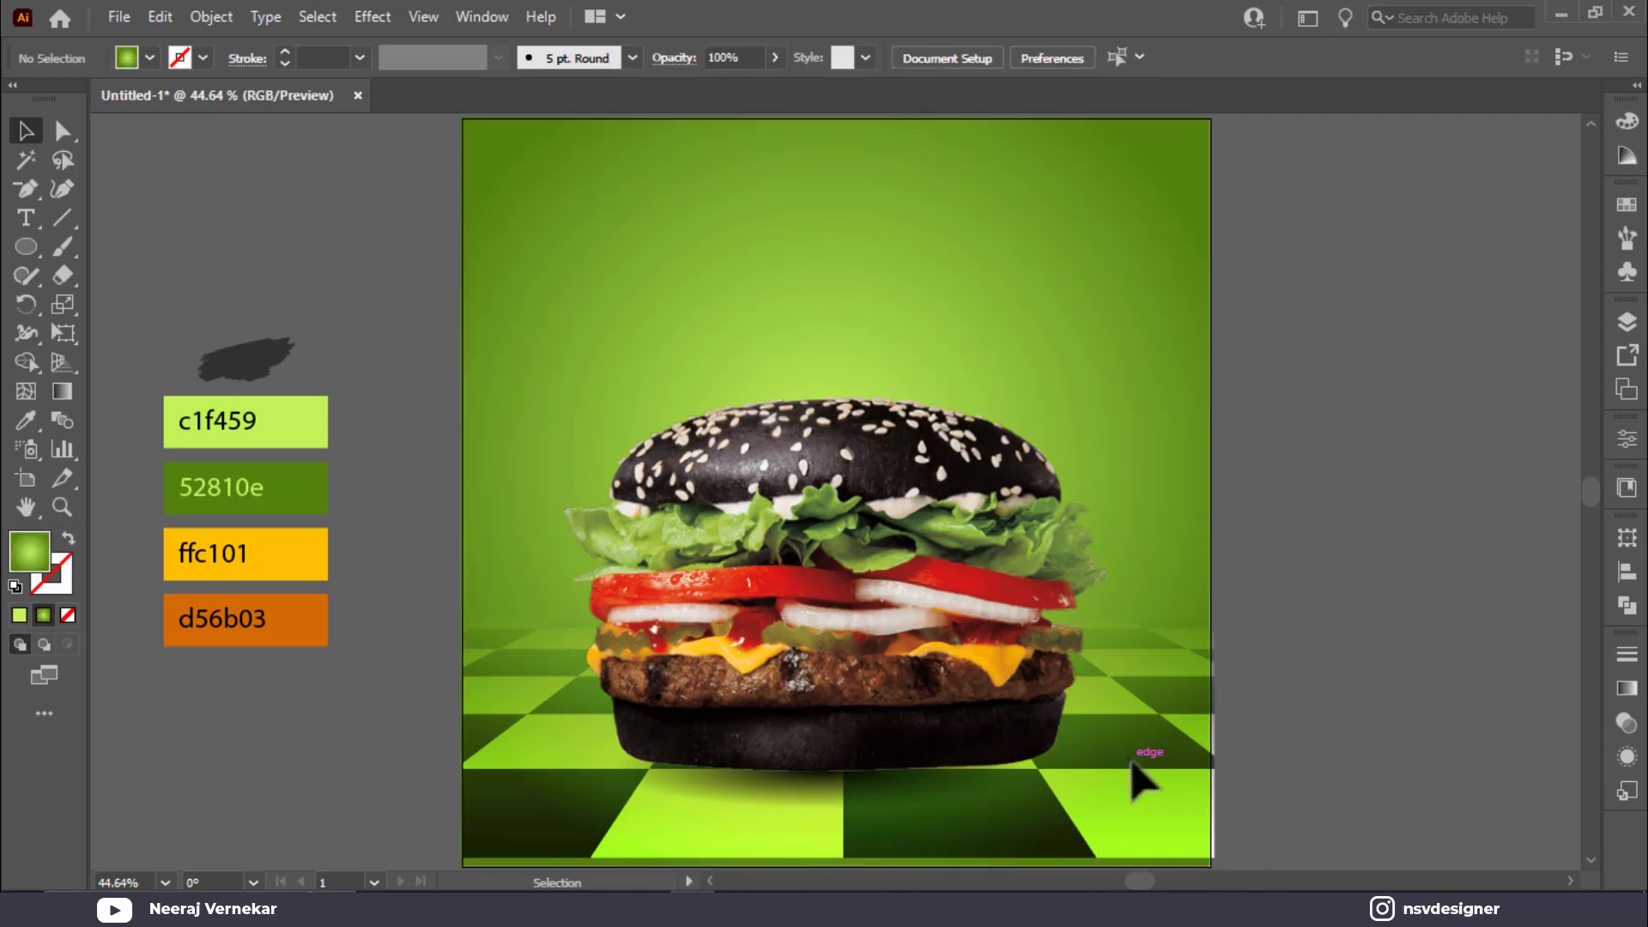
left_click(901, 779)
left_click_drag(1026, 768, 992, 788)
Step: Apply a Gaussian Blur effect to the shadow ellipse
left_click(370, 17)
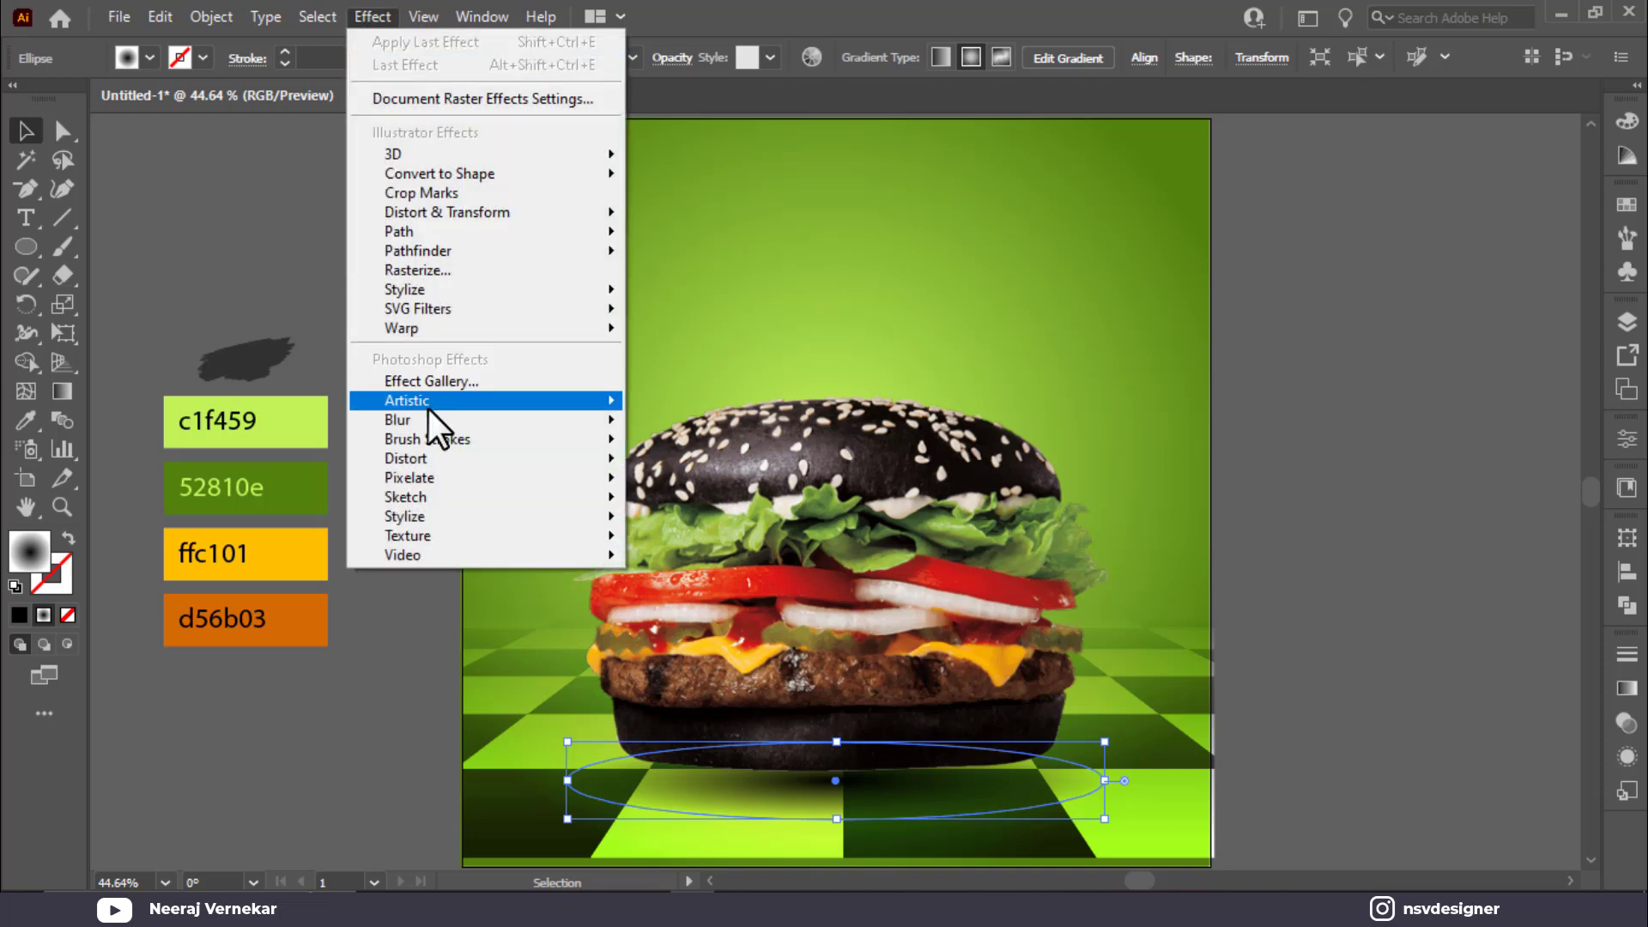
mouse_move(429, 414)
left_click(657, 423)
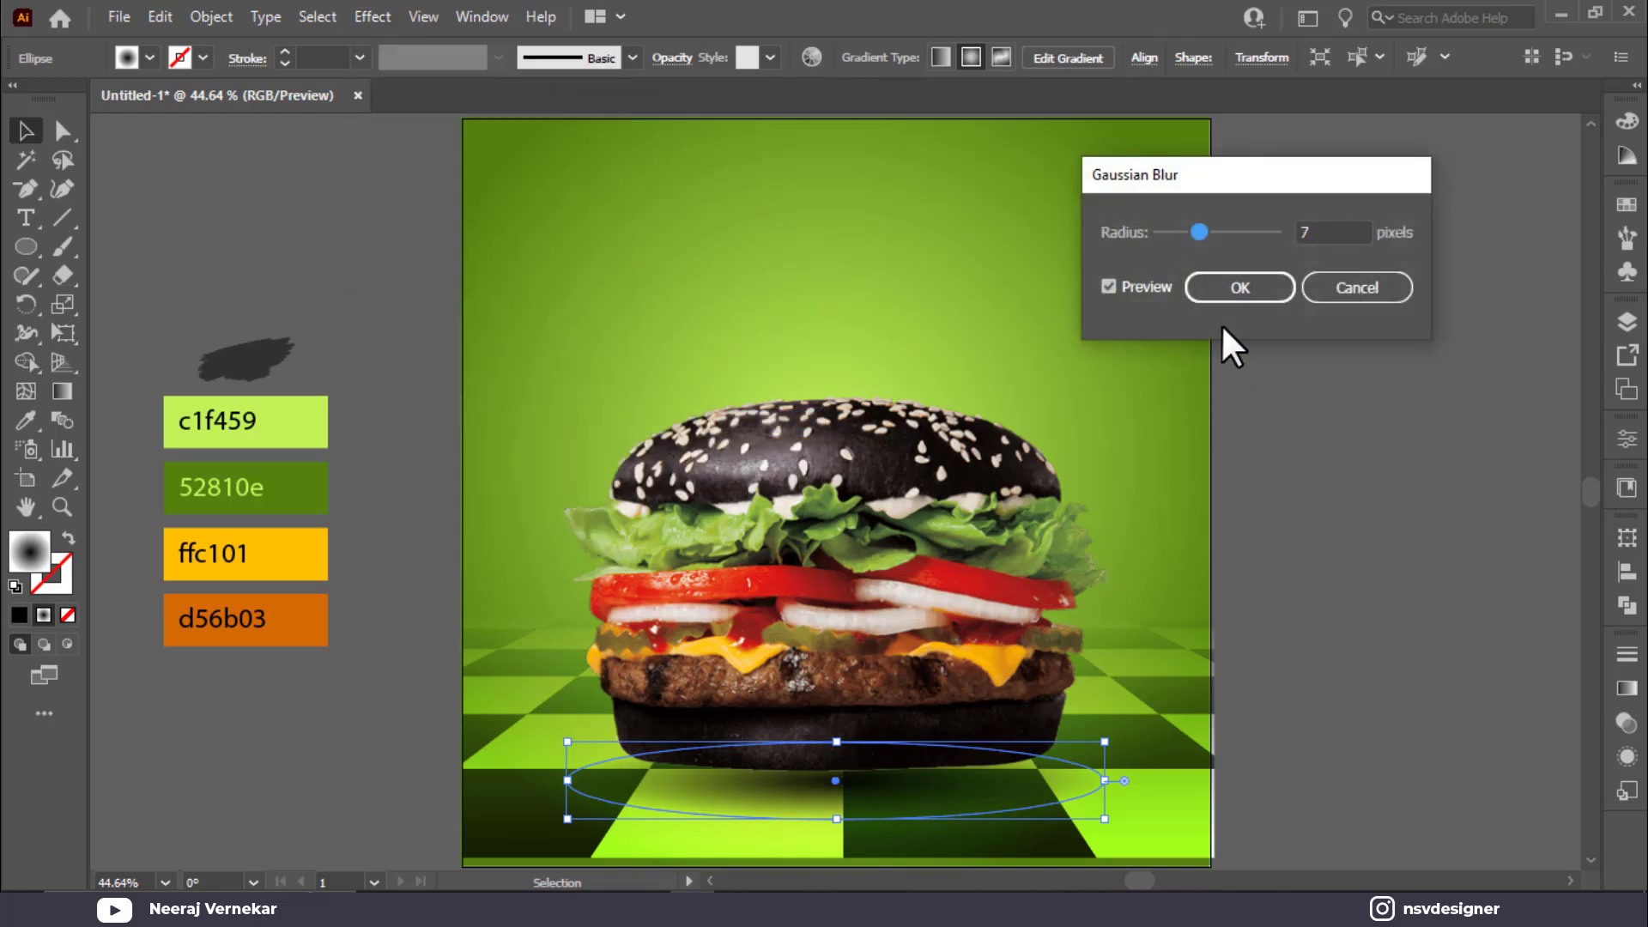
left_click(1197, 286)
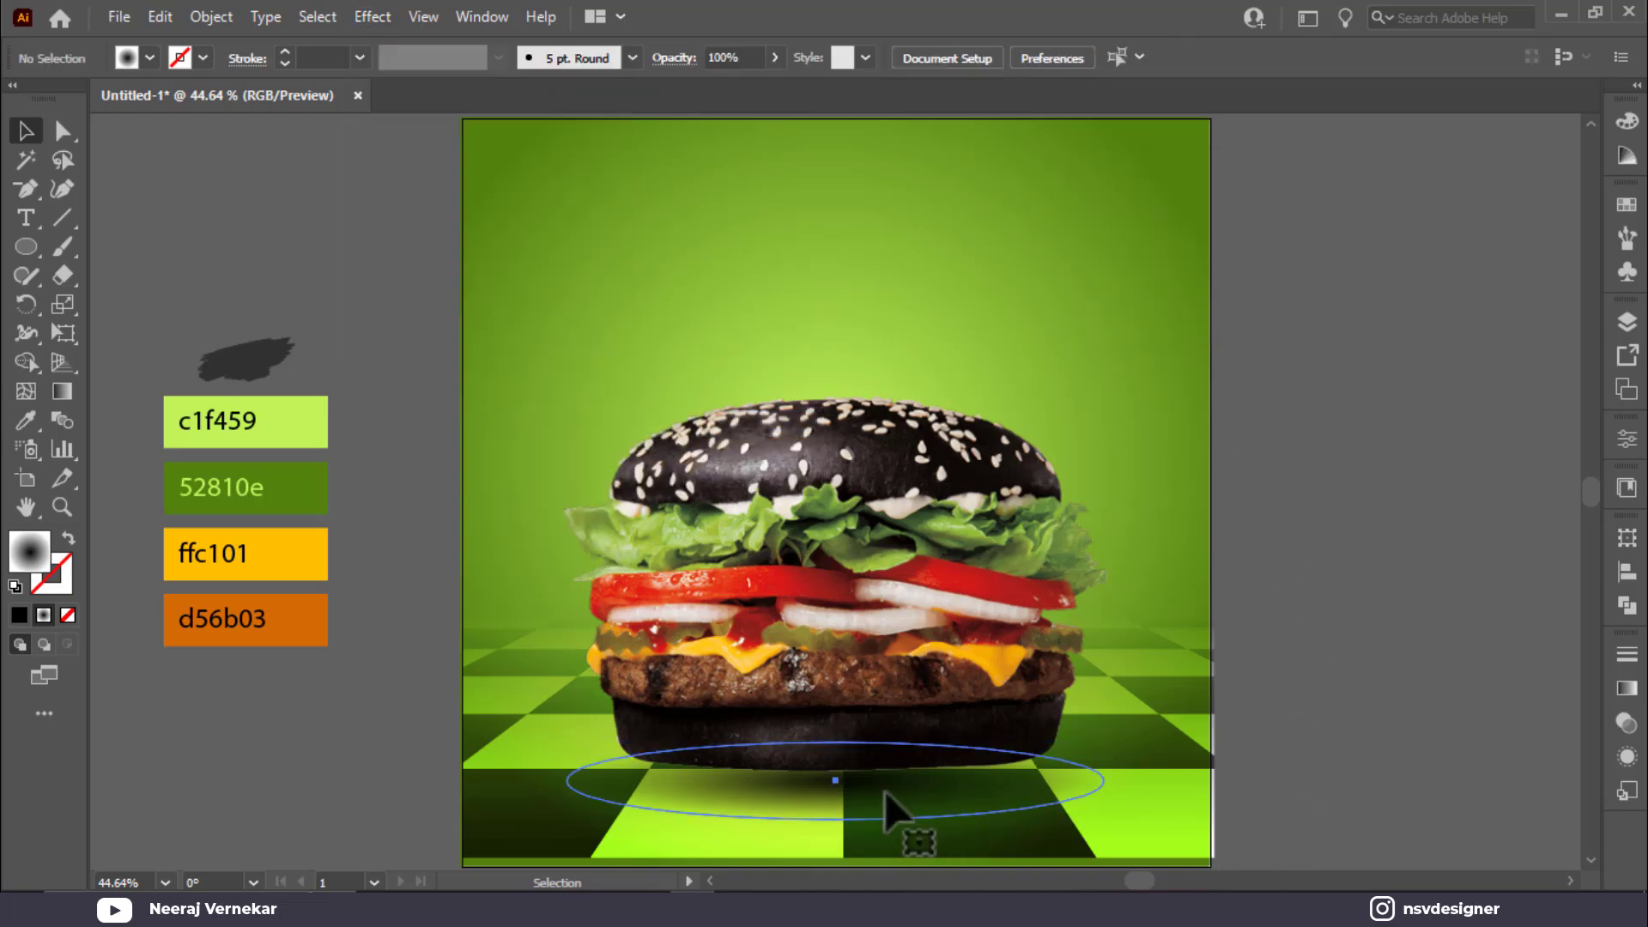
left_click_drag(835, 738, 905, 784)
key("ctrl+z")
Step: Paste a copy of the shadow in front to darken it, then move it lower and flatten it
left_click(1223, 764)
left_click(878, 796)
key("ctrl+f")
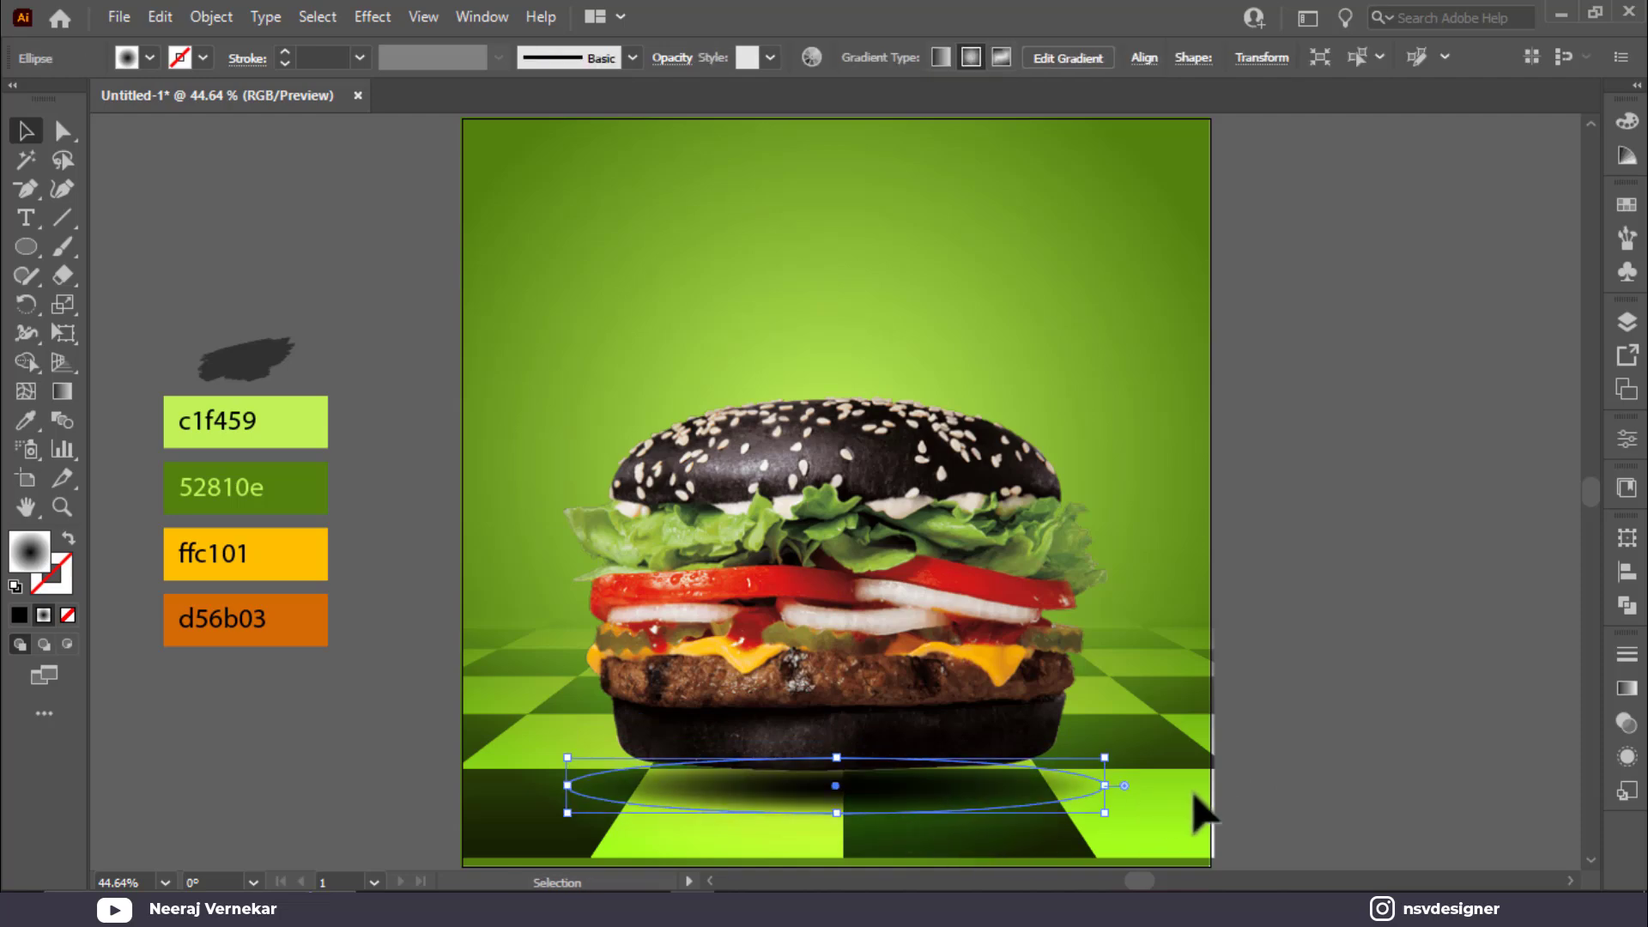
left_click(1192, 793)
left_click(1078, 795)
left_click_drag(904, 785, 841, 778)
left_click_drag(948, 799, 939, 790)
key("v")
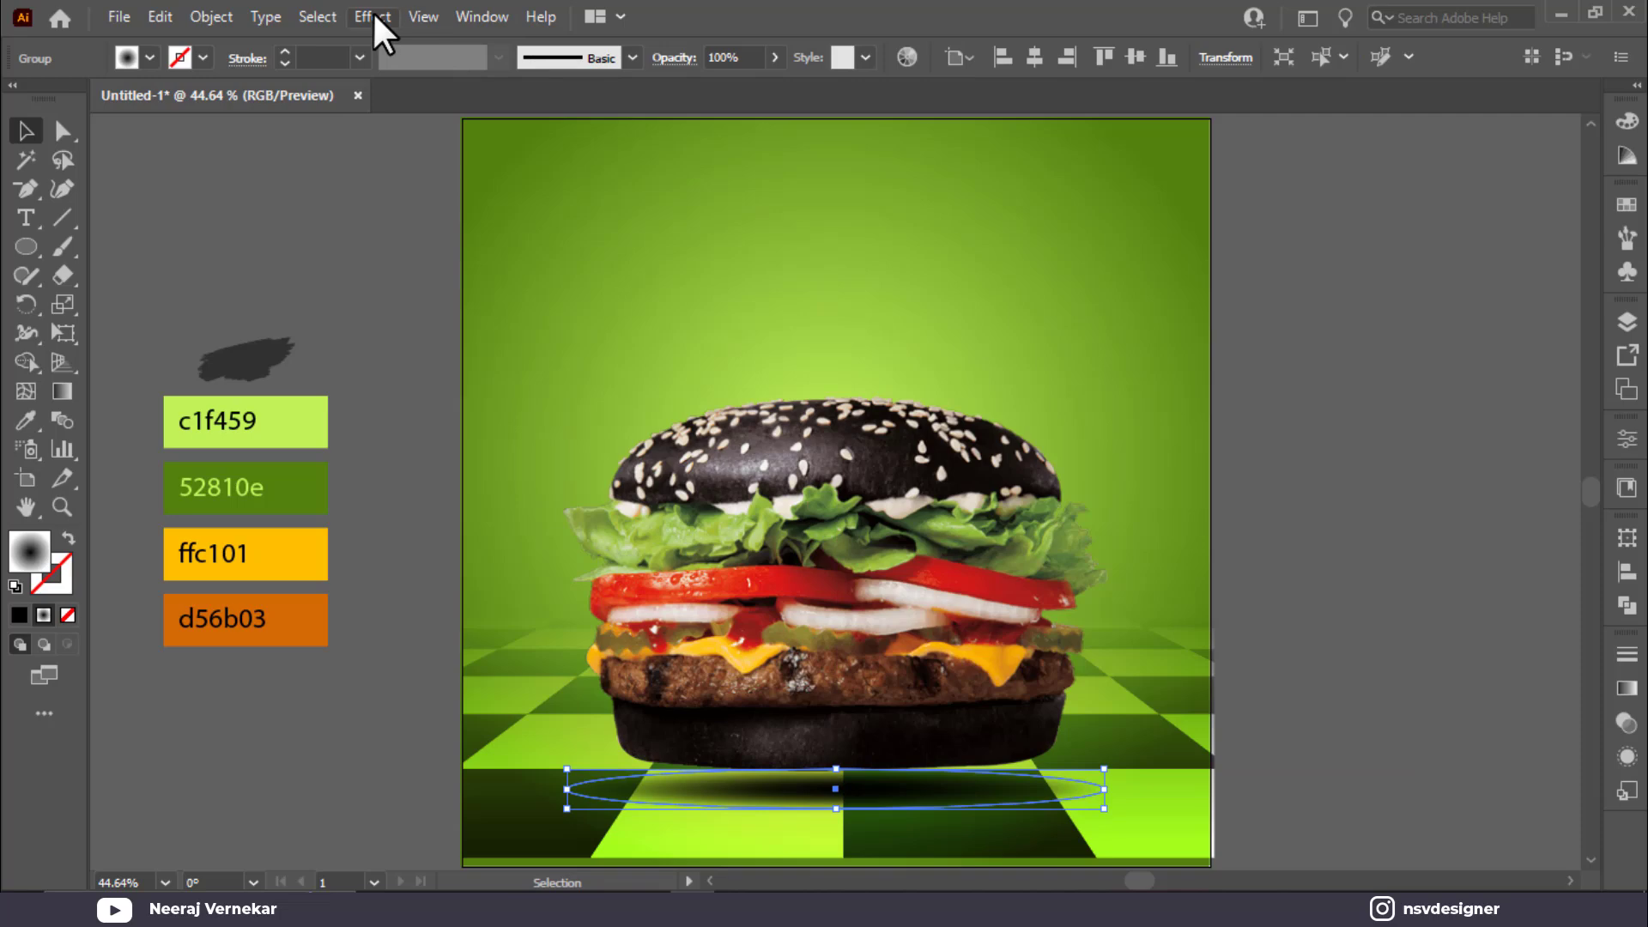
left_click(1265, 625)
left_click(1040, 799)
Step: Reapply Gaussian Blur at about 3.57 px and set the shadow to Multiply
left_click(373, 17)
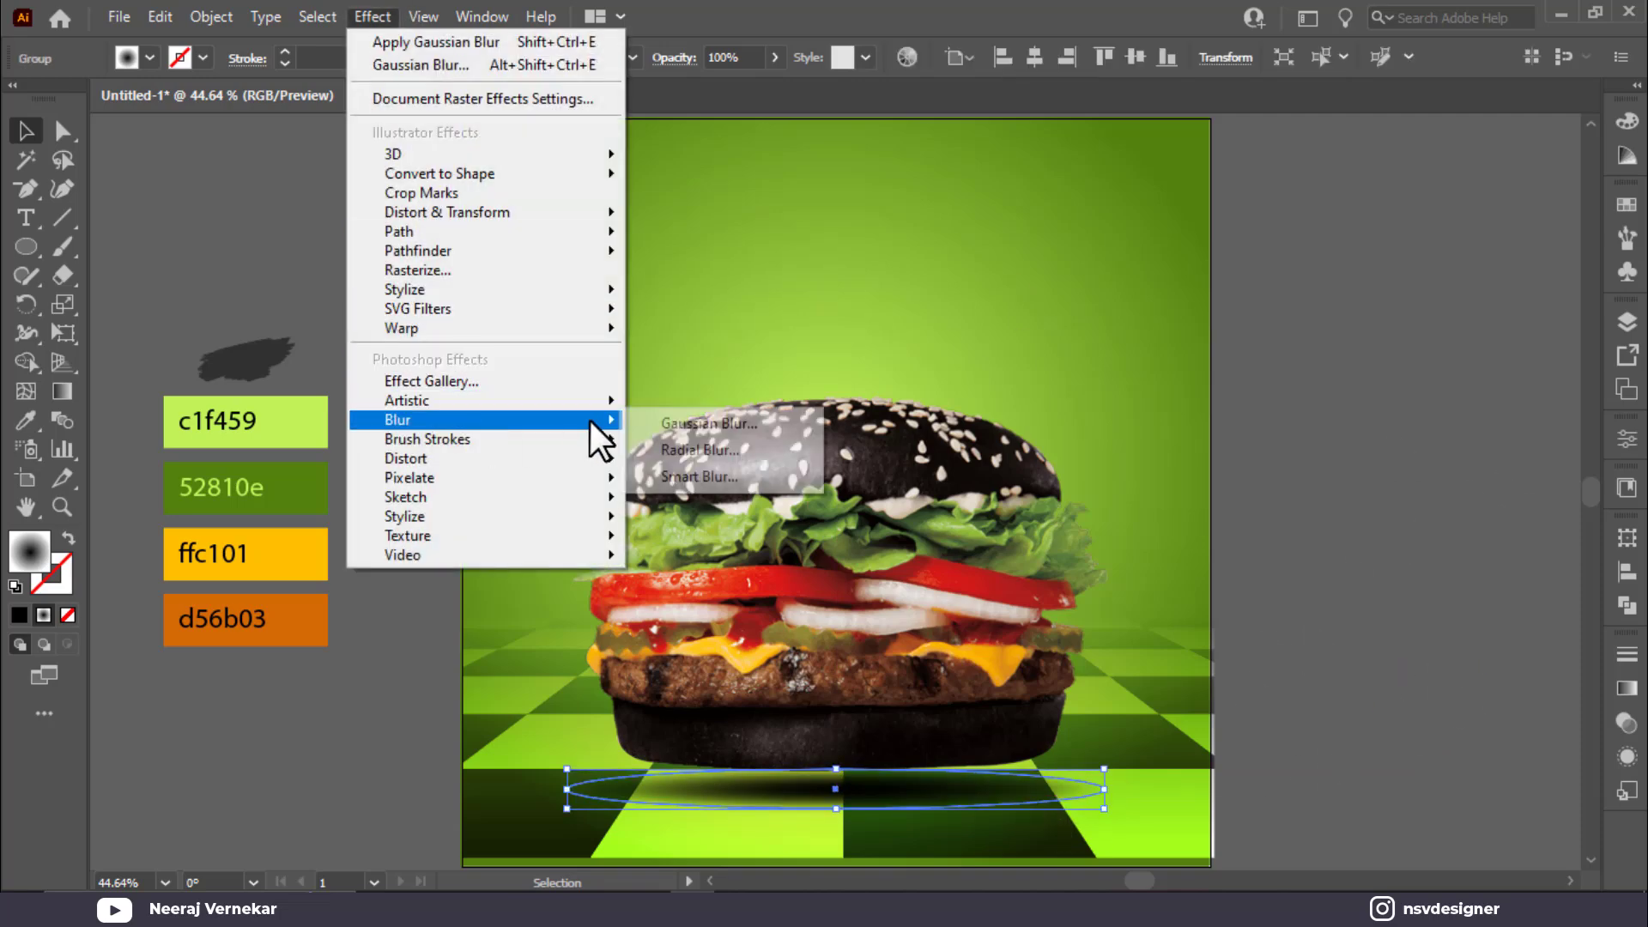
left_click(704, 423)
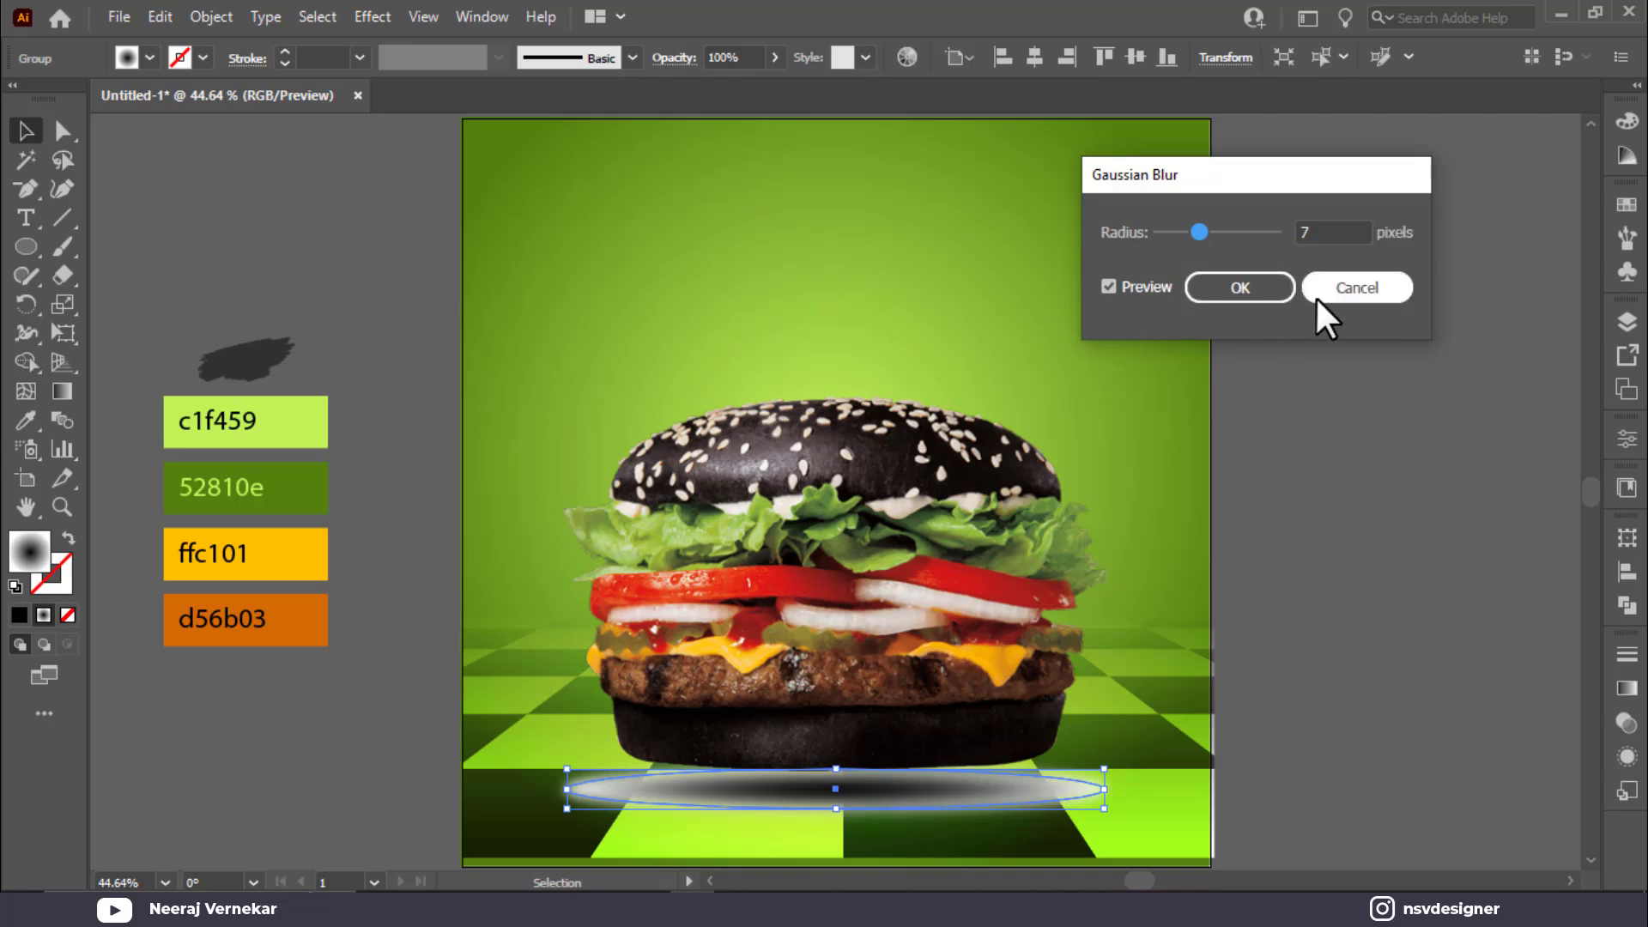
left_click_drag(1199, 231, 1180, 232)
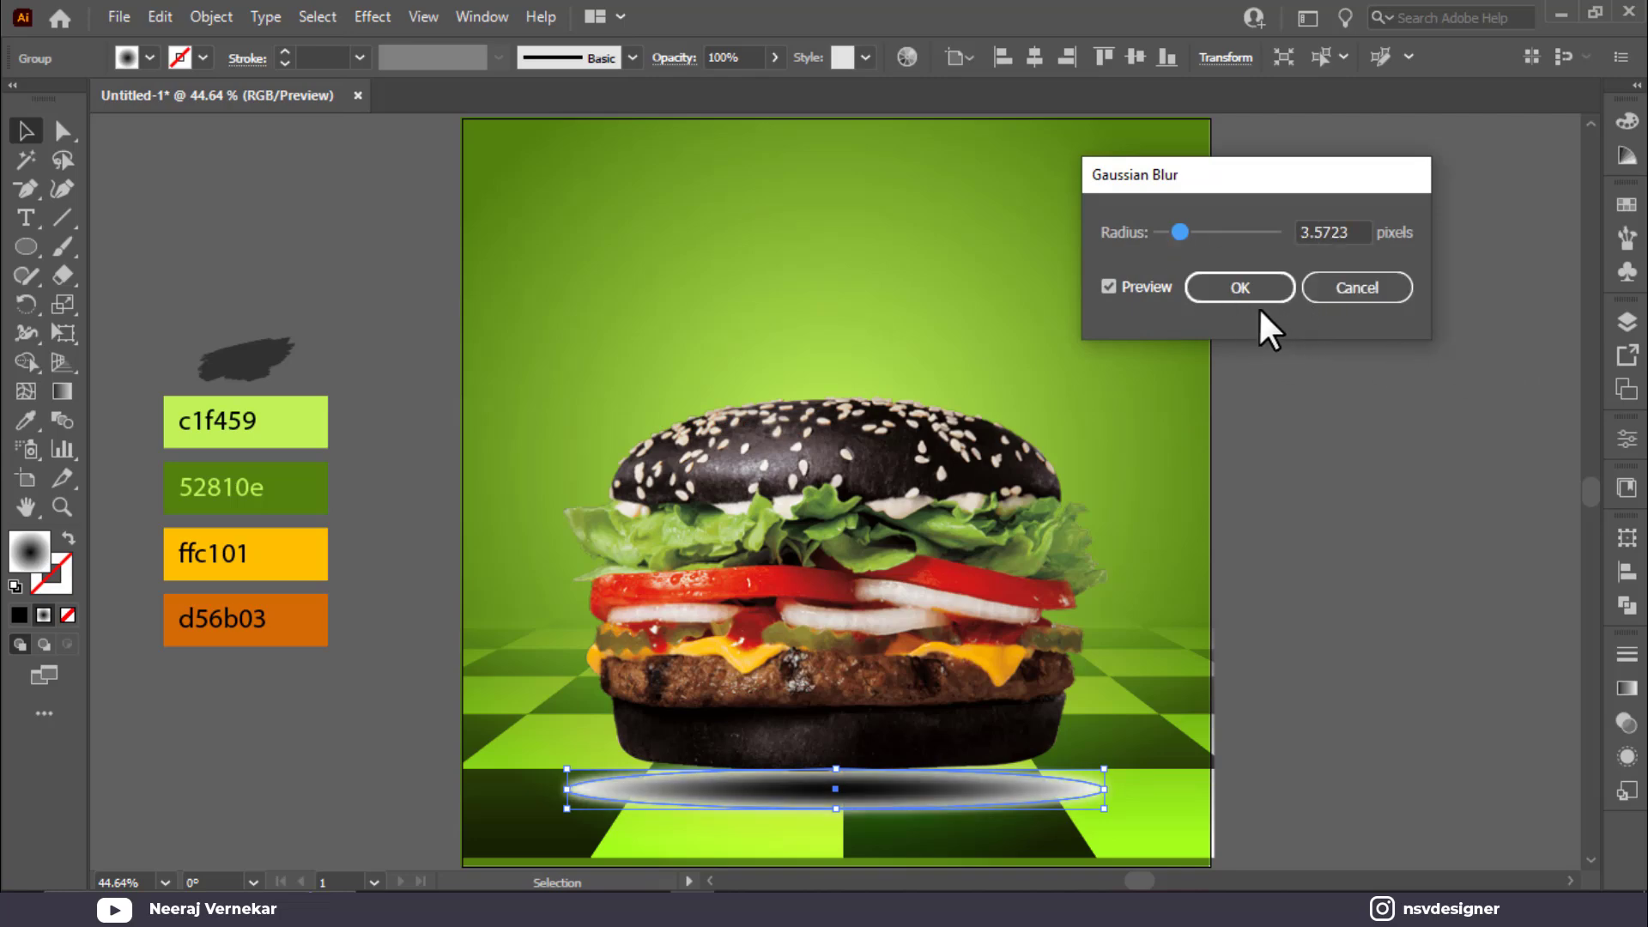
left_click(1279, 288)
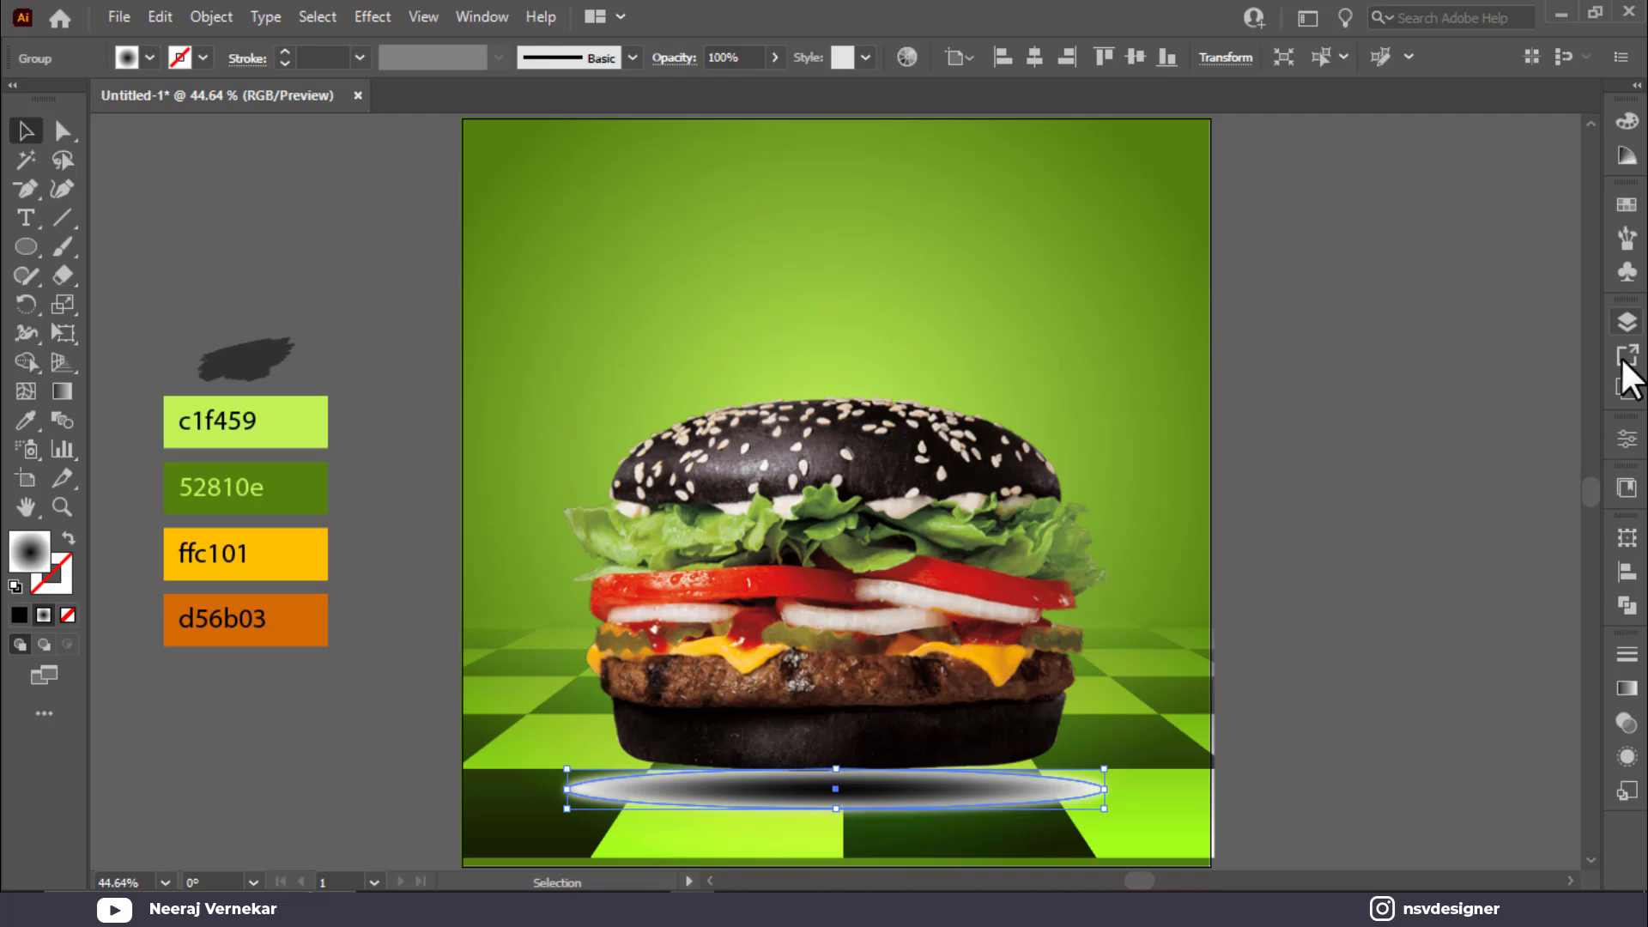
left_click(1625, 724)
left_click(1384, 681)
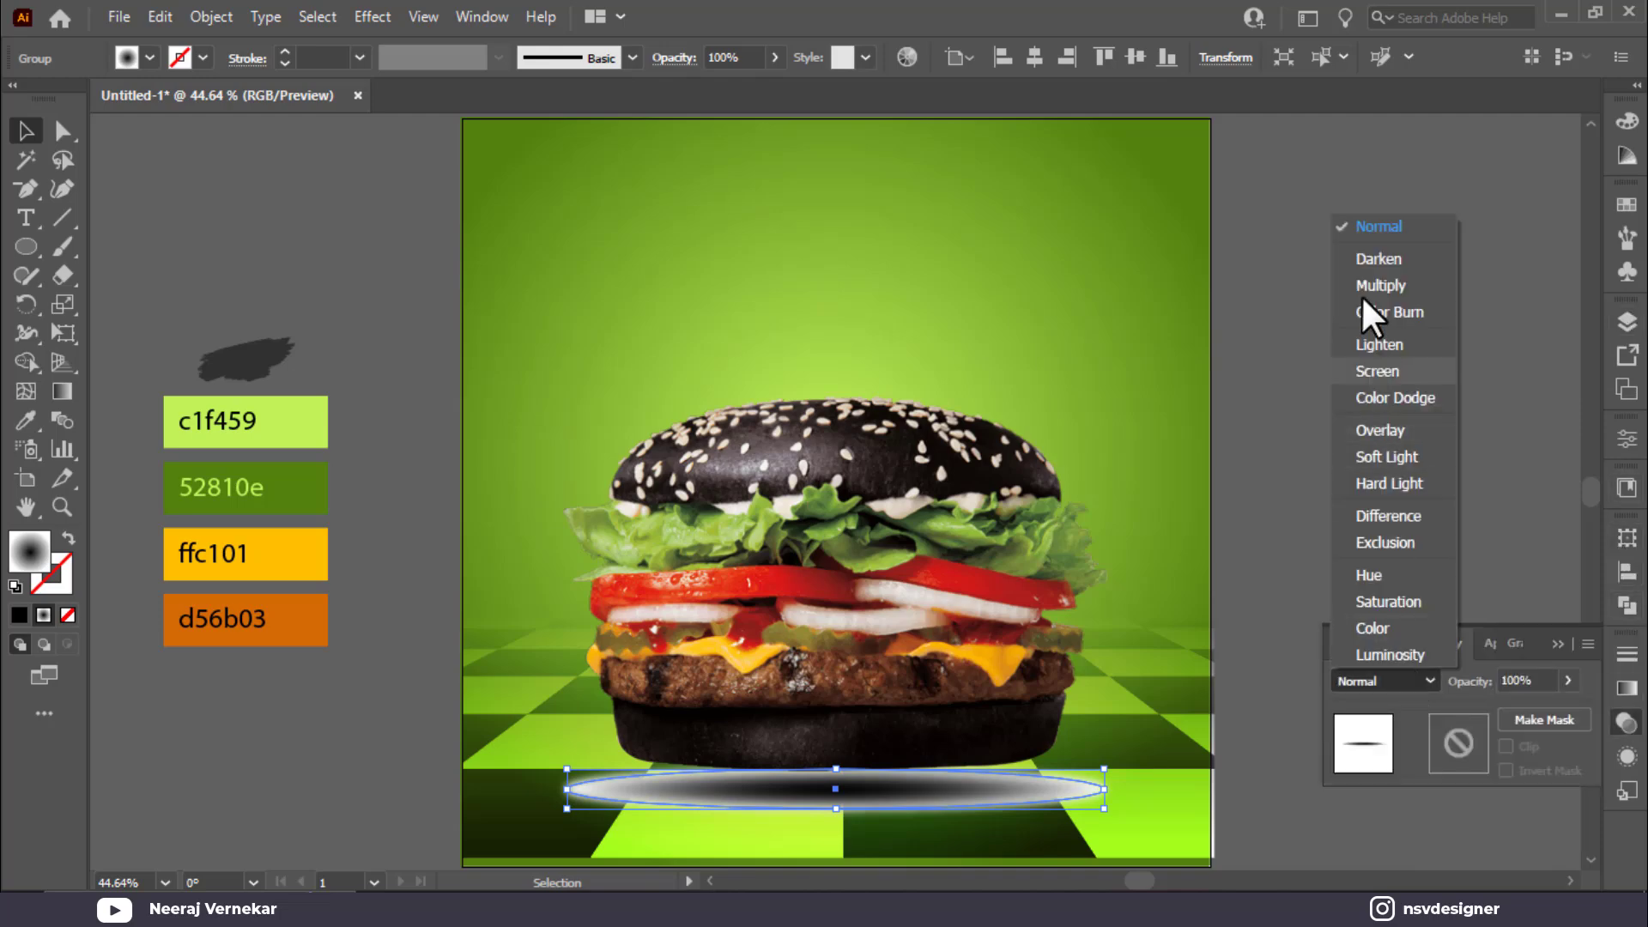
left_click(1374, 285)
left_click(1564, 662)
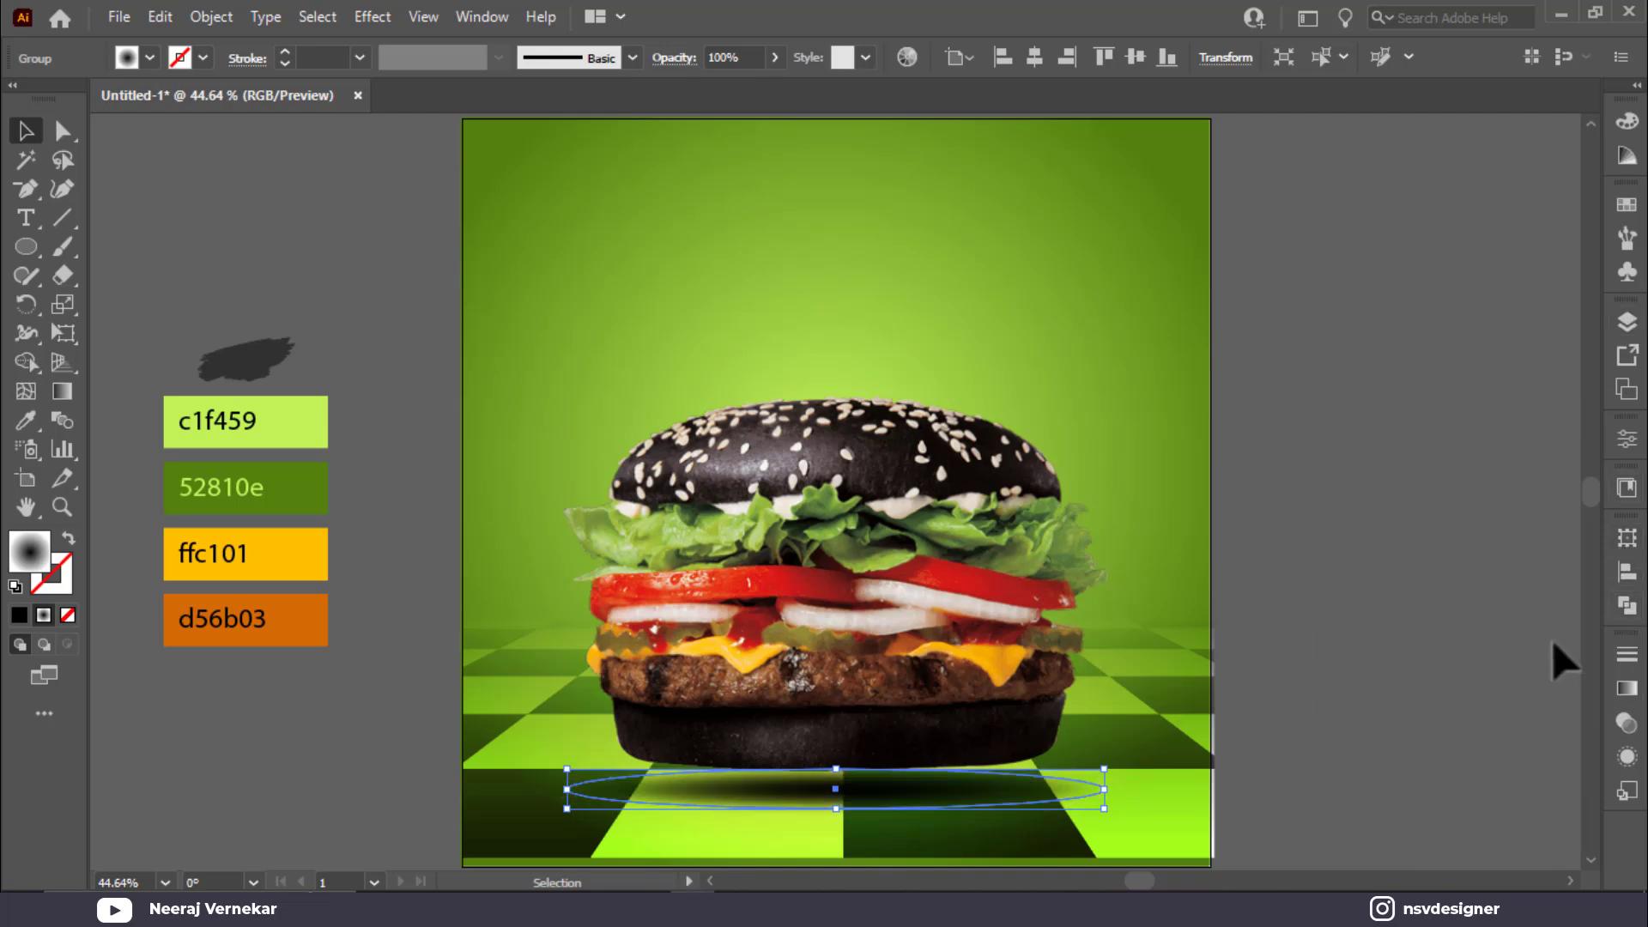
left_click(1352, 728)
Step: Bring the brush-stroke image to the front, move it above the burger, enlarge and centre it
left_click(257, 357)
right_click(255, 352)
mouse_move(438, 560)
left_click(606, 553)
mouse_move(249, 354)
left_mouse_down()
mouse_move(854, 291)
mouse_move(1056, 374)
left_mouse_up()
left_click_drag(897, 324, 889, 280)
left_click_drag(1056, 369, 1087, 379)
left_click_drag(918, 317, 908, 306)
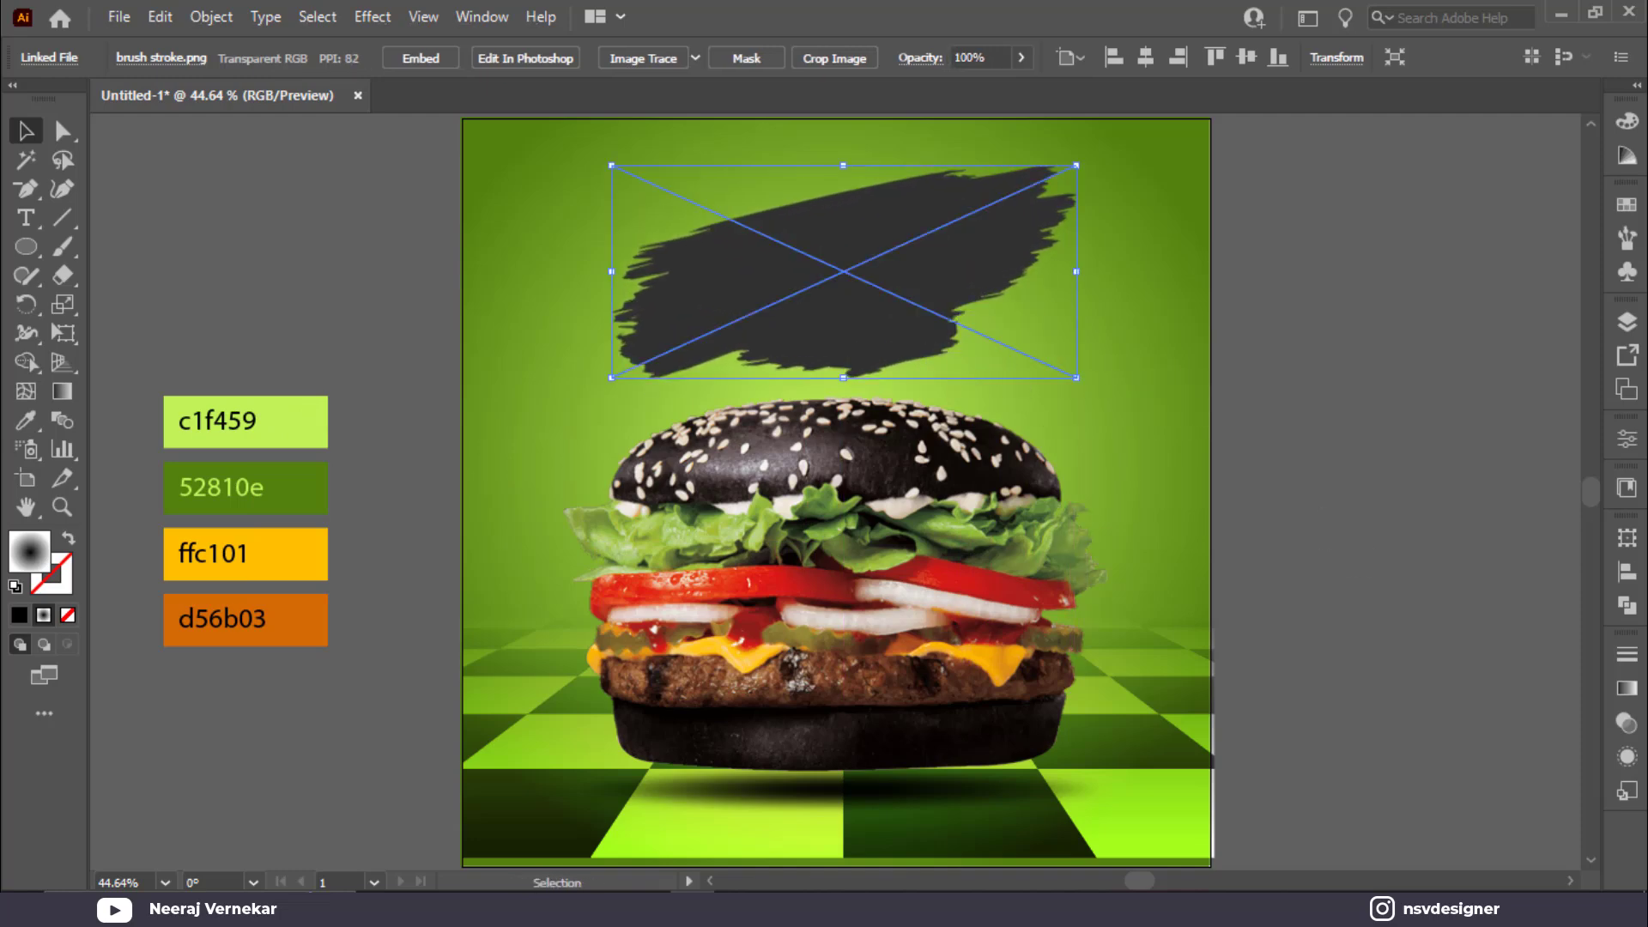
Step: Set the brush stroke's blend mode to Overlay so it shows green
left_click(1628, 721)
left_click(1404, 681)
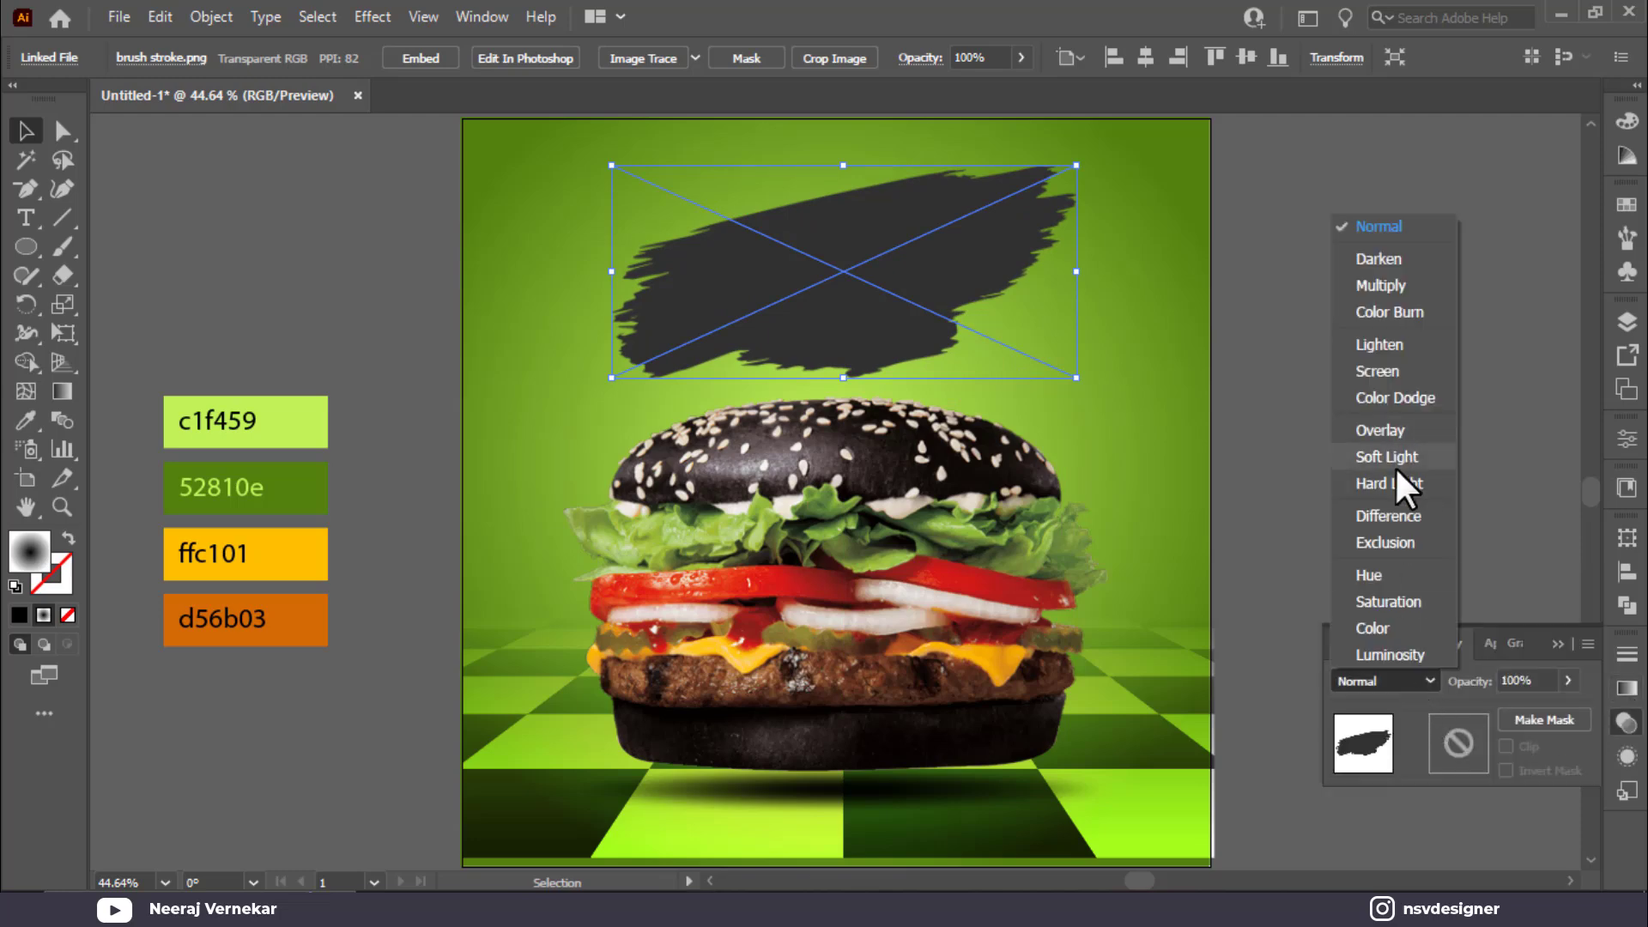
left_click(1395, 432)
left_click(1558, 645)
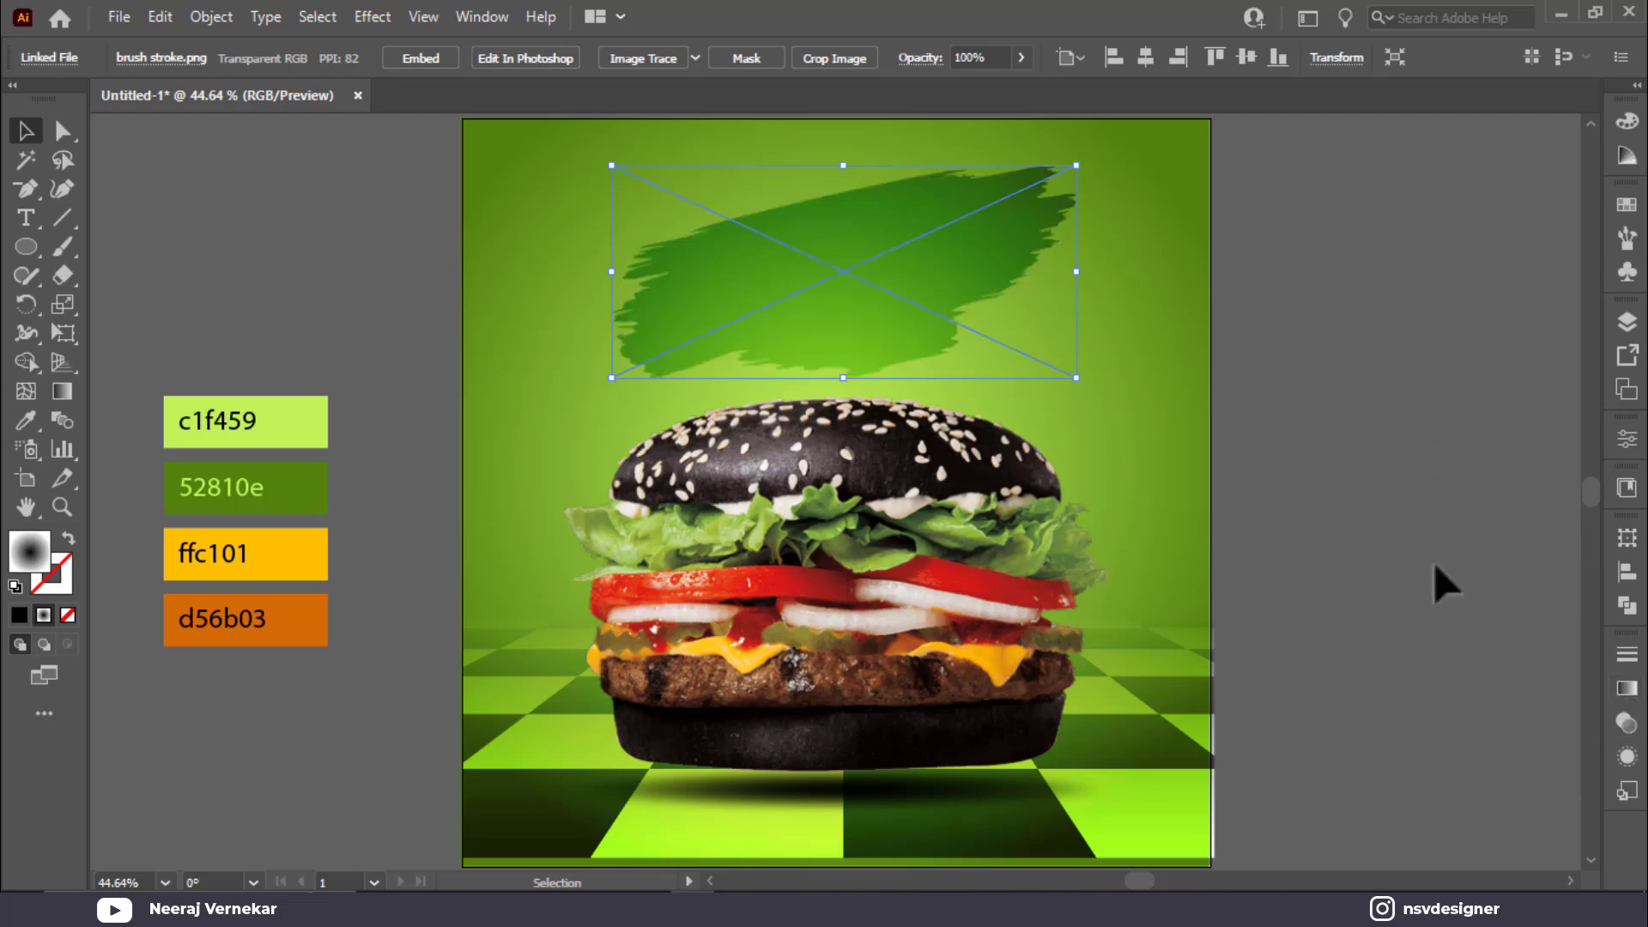
left_click(1371, 656)
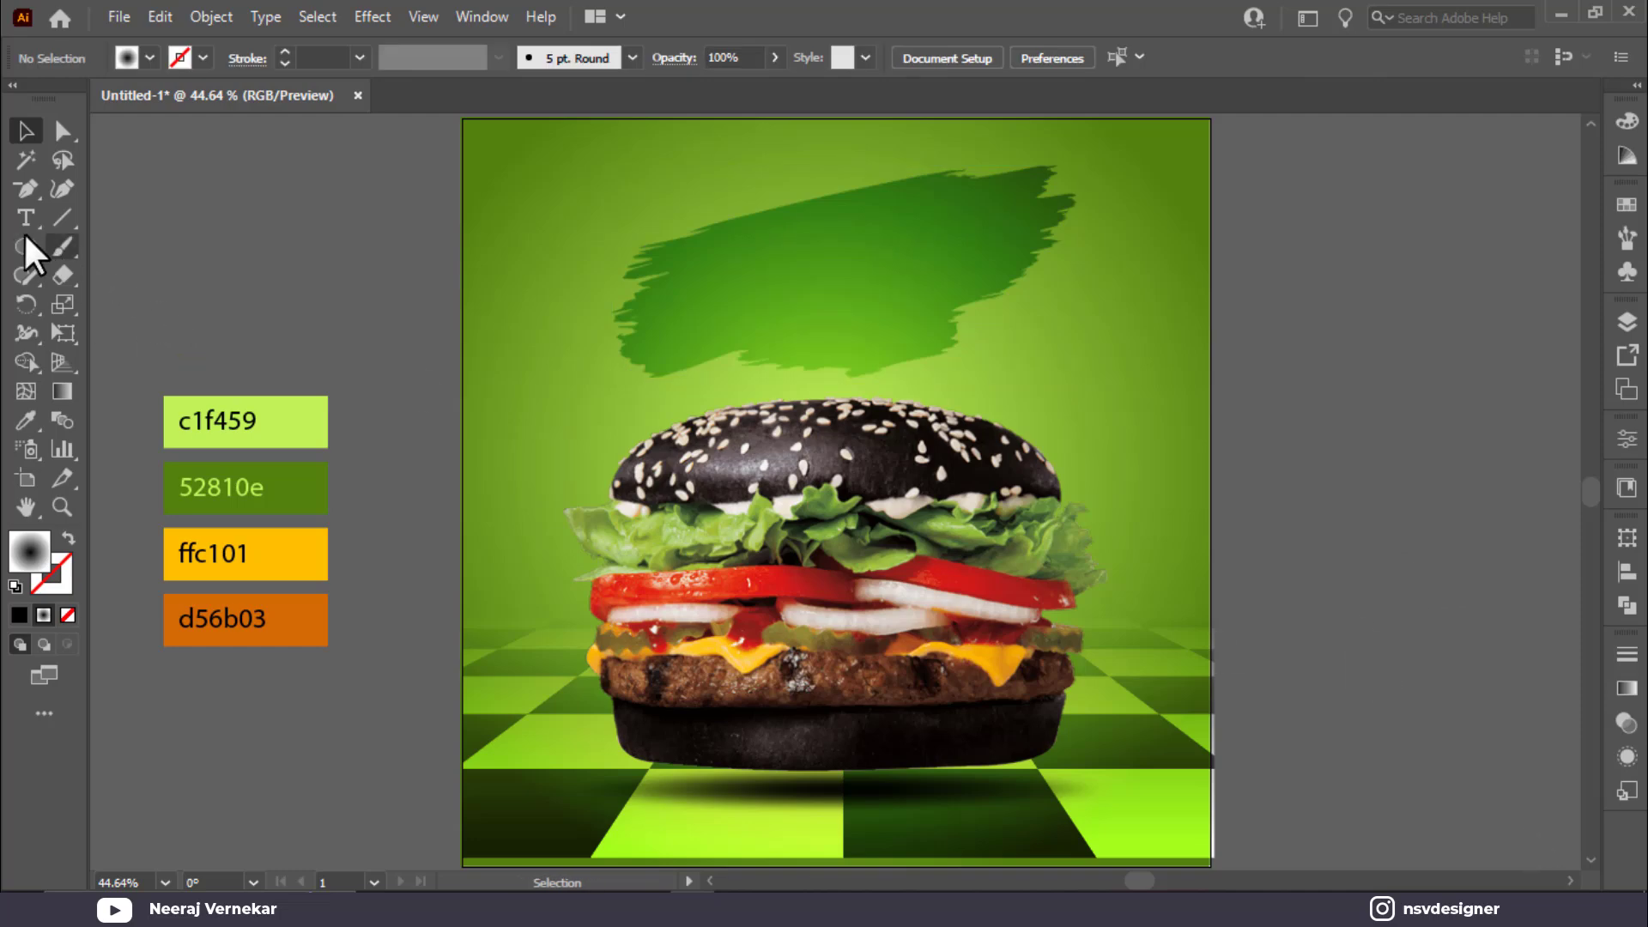
Step: Type the word 'Super' to the left of the artboard
key("t")
left_click(232, 256)
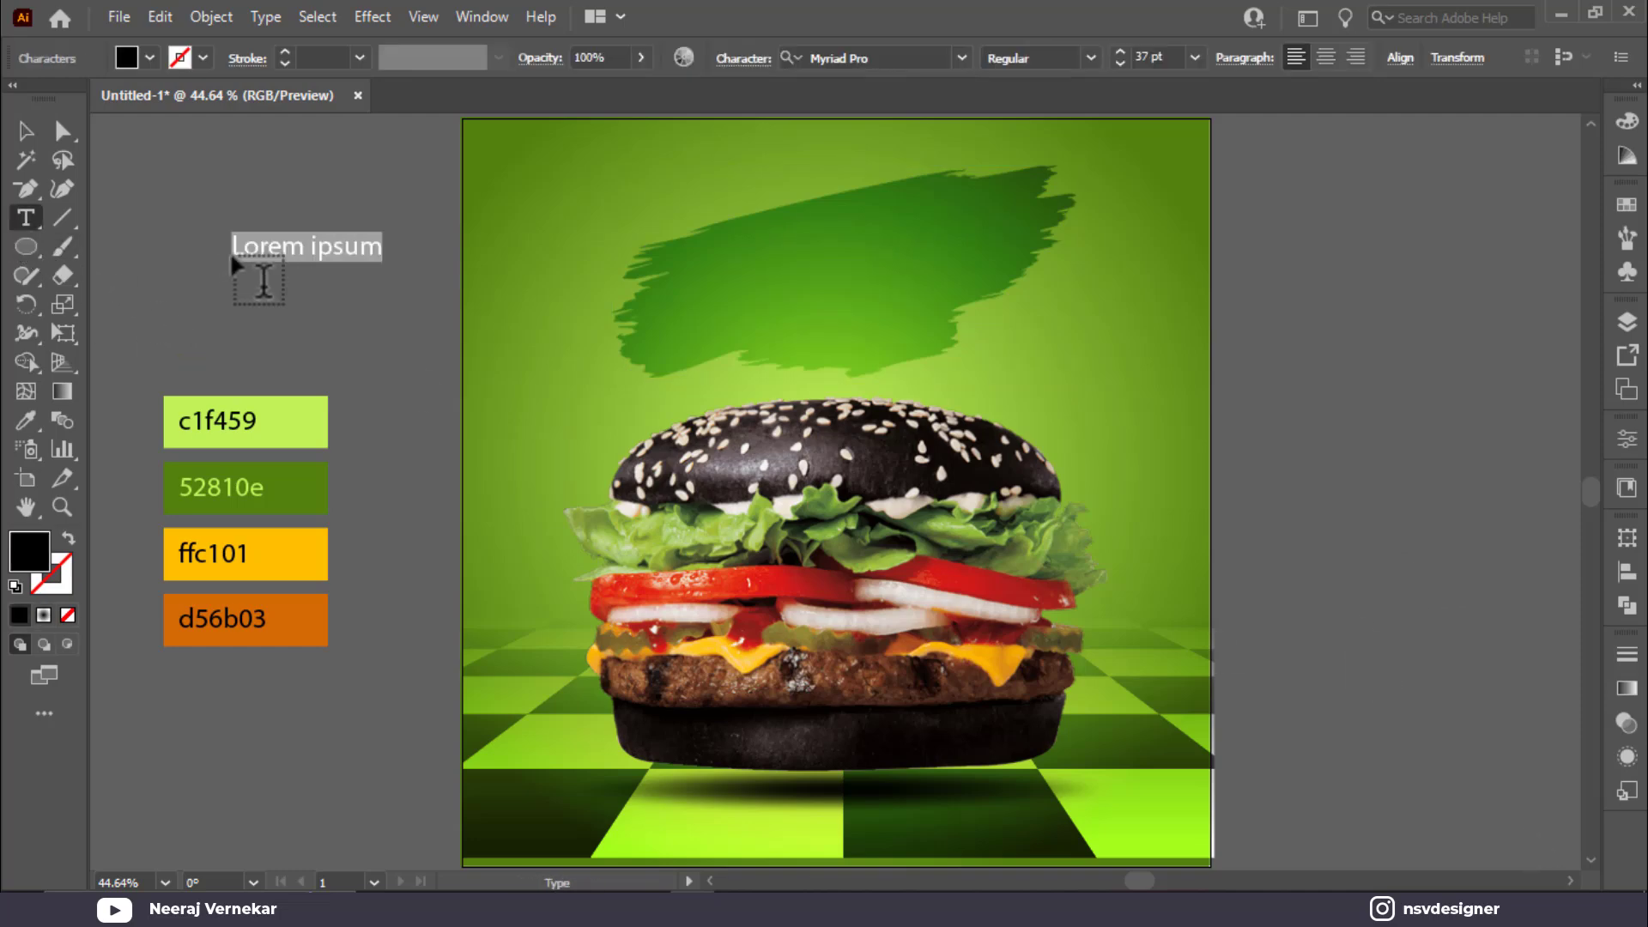
type("Super")
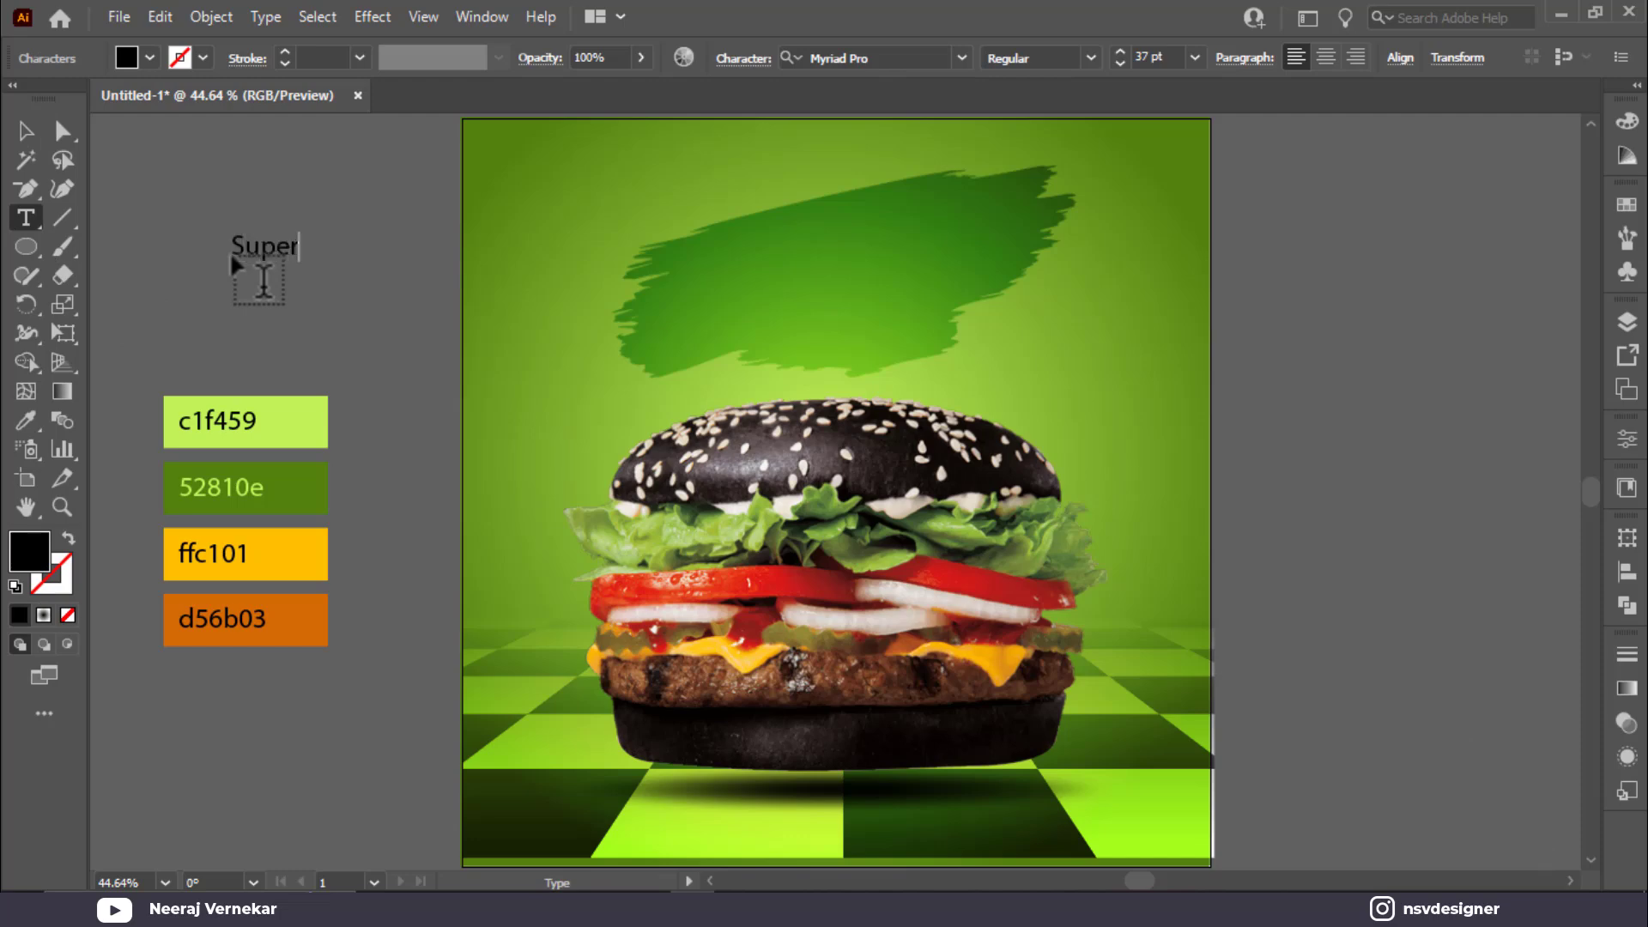
key("BackSpace")
left_click(403, 315)
Step: Duplicate Super onto a second line and retype it as 'DELICIOUS'
left_click(25, 130)
mouse_move(274, 252)
left_mouse_down()
mouse_move(262, 208)
mouse_move(256, 239)
left_mouse_up()
double_click(258, 236)
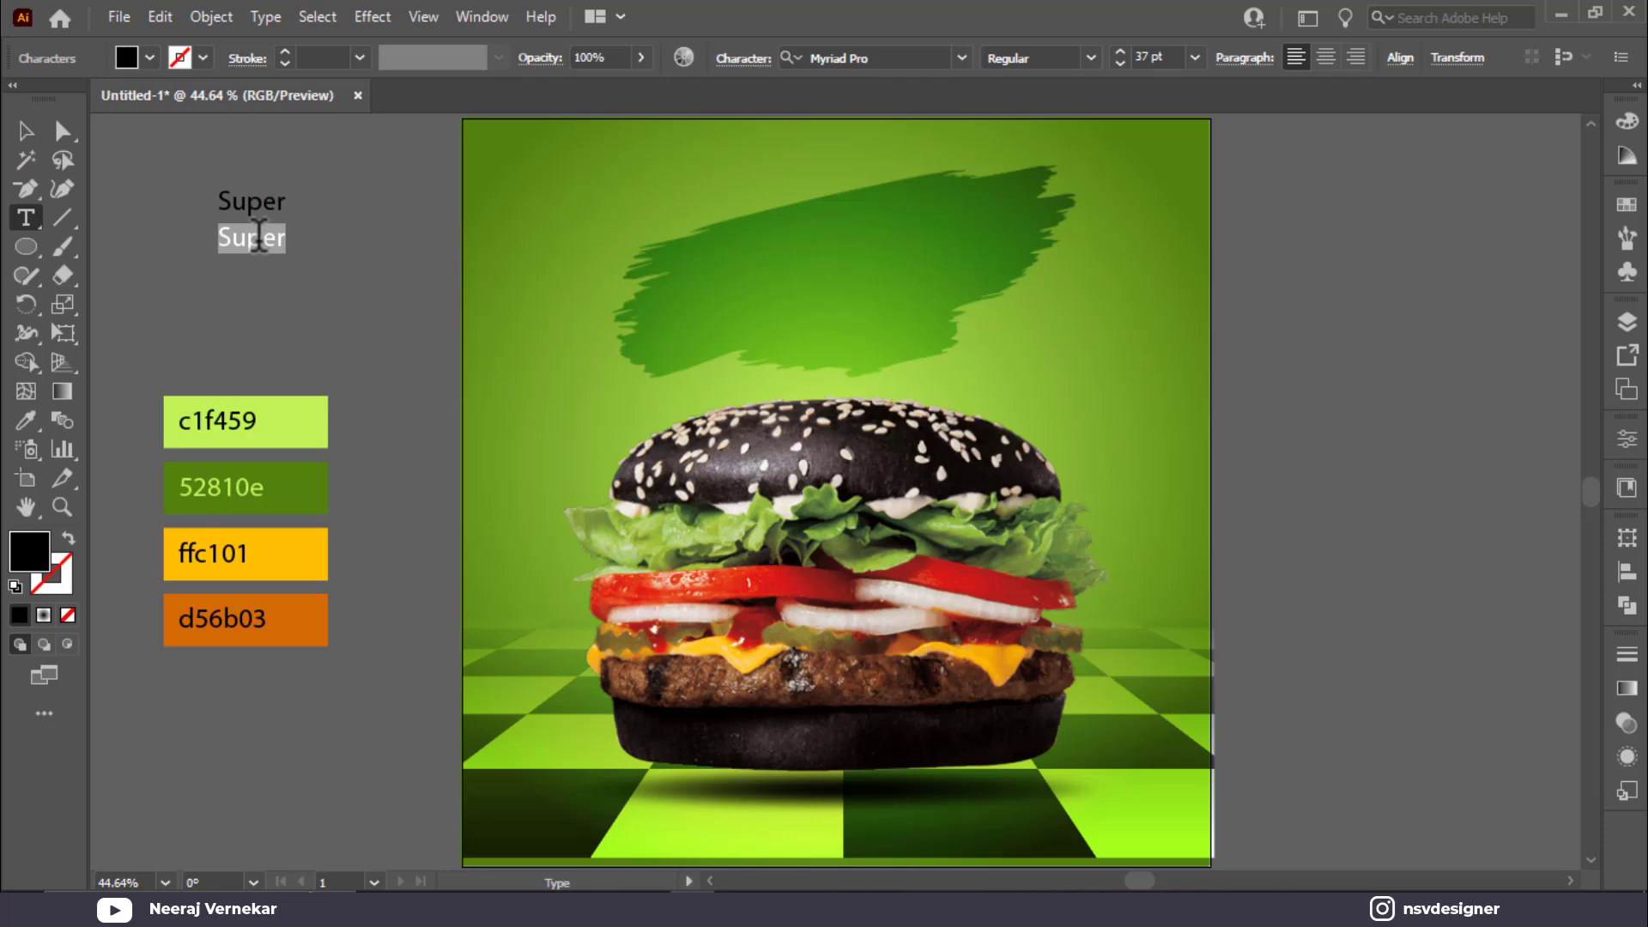
type("GELICIOU")
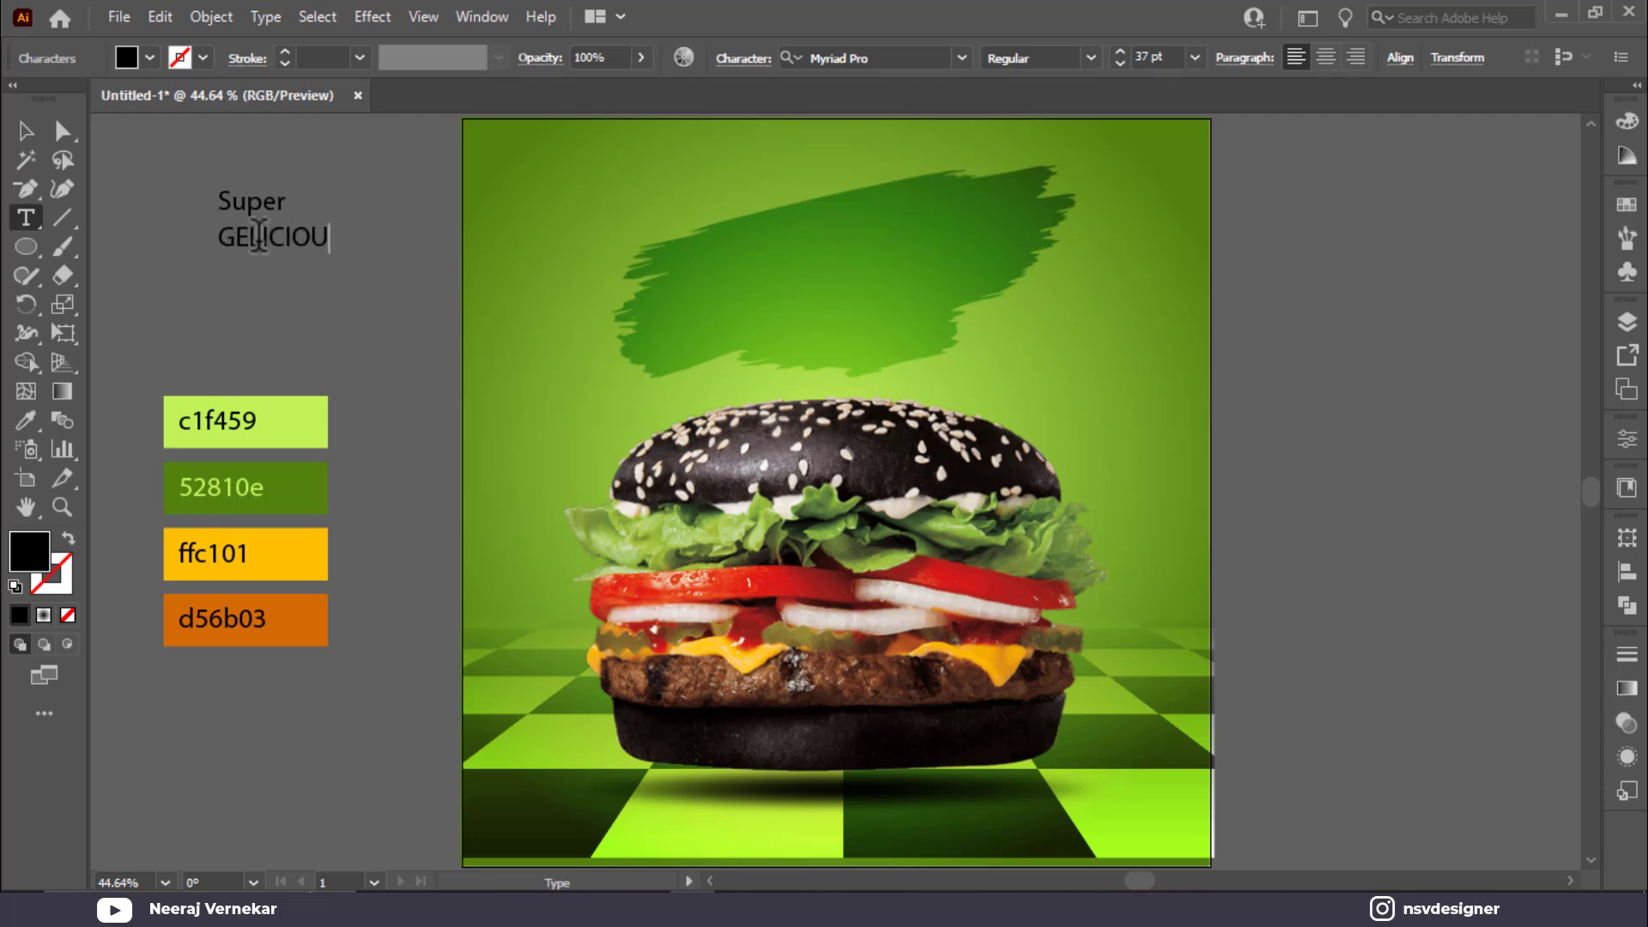
key("ctrl+s")
key("Escape")
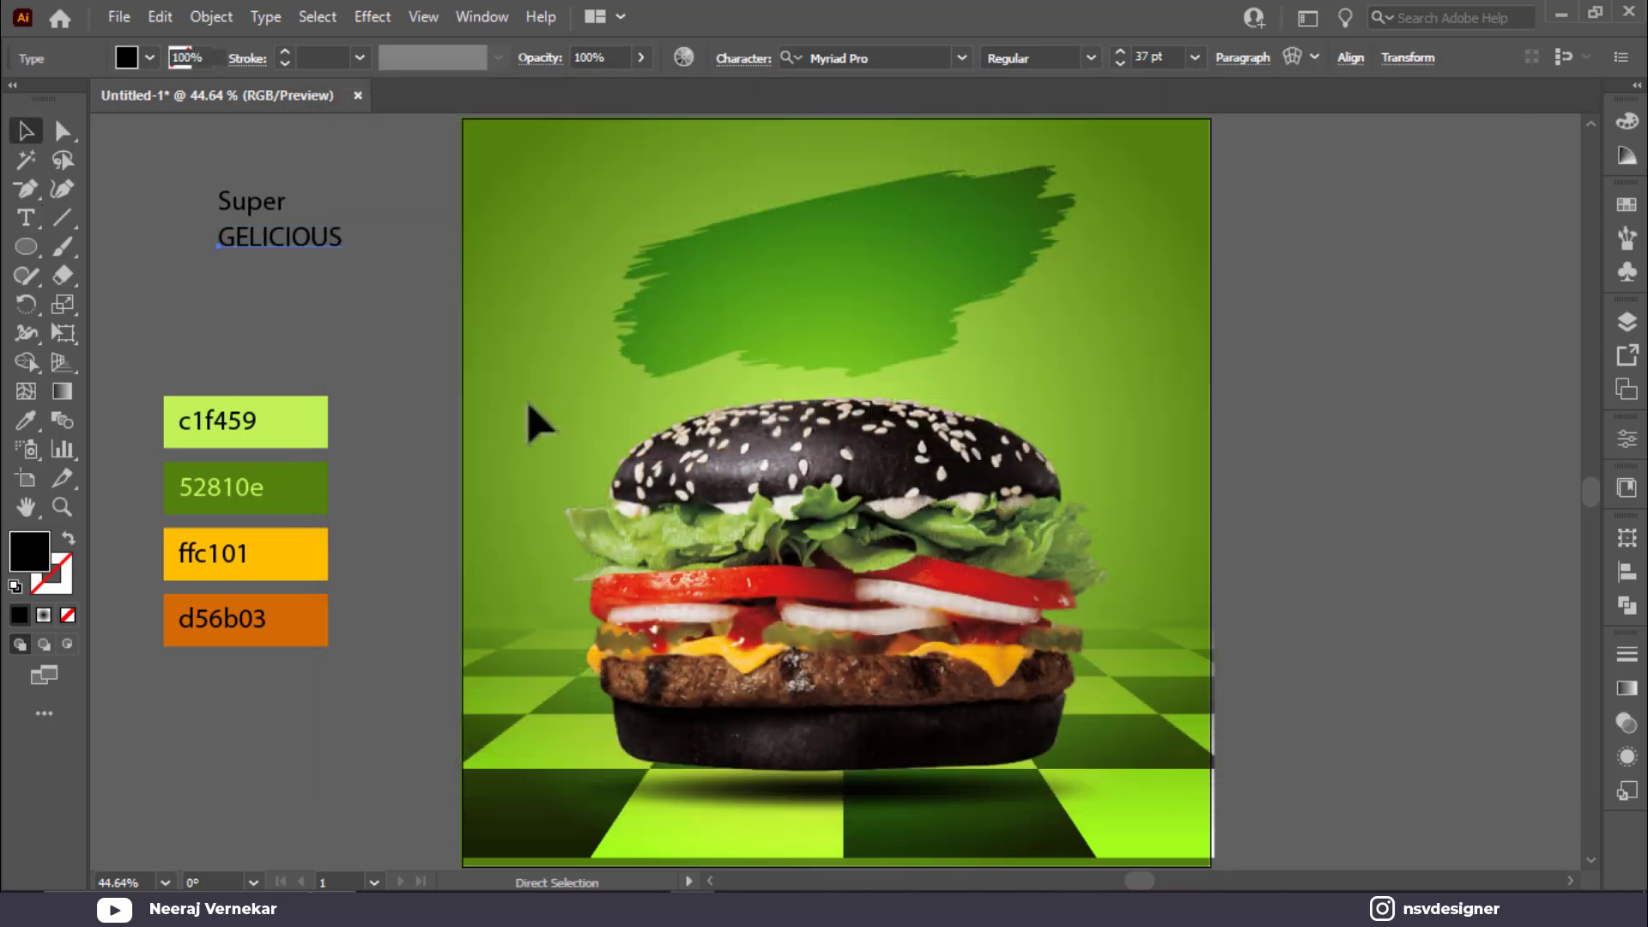
key("ctrl+a")
left_click(317, 320)
double_click(295, 237)
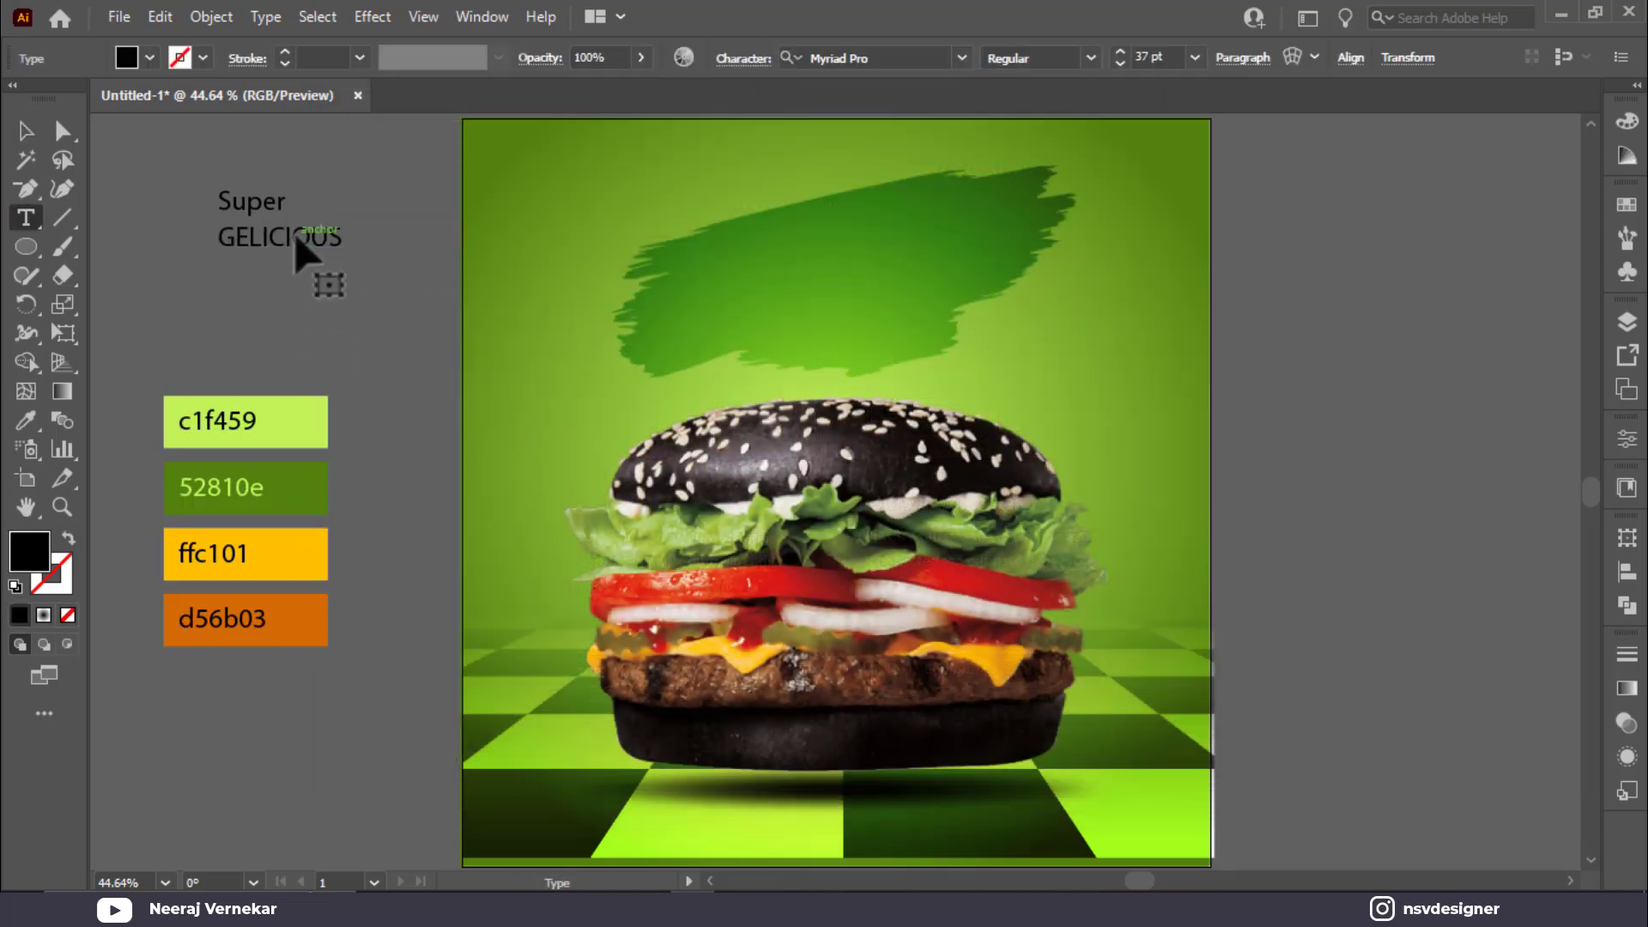
double_click(295, 239)
type("DE")
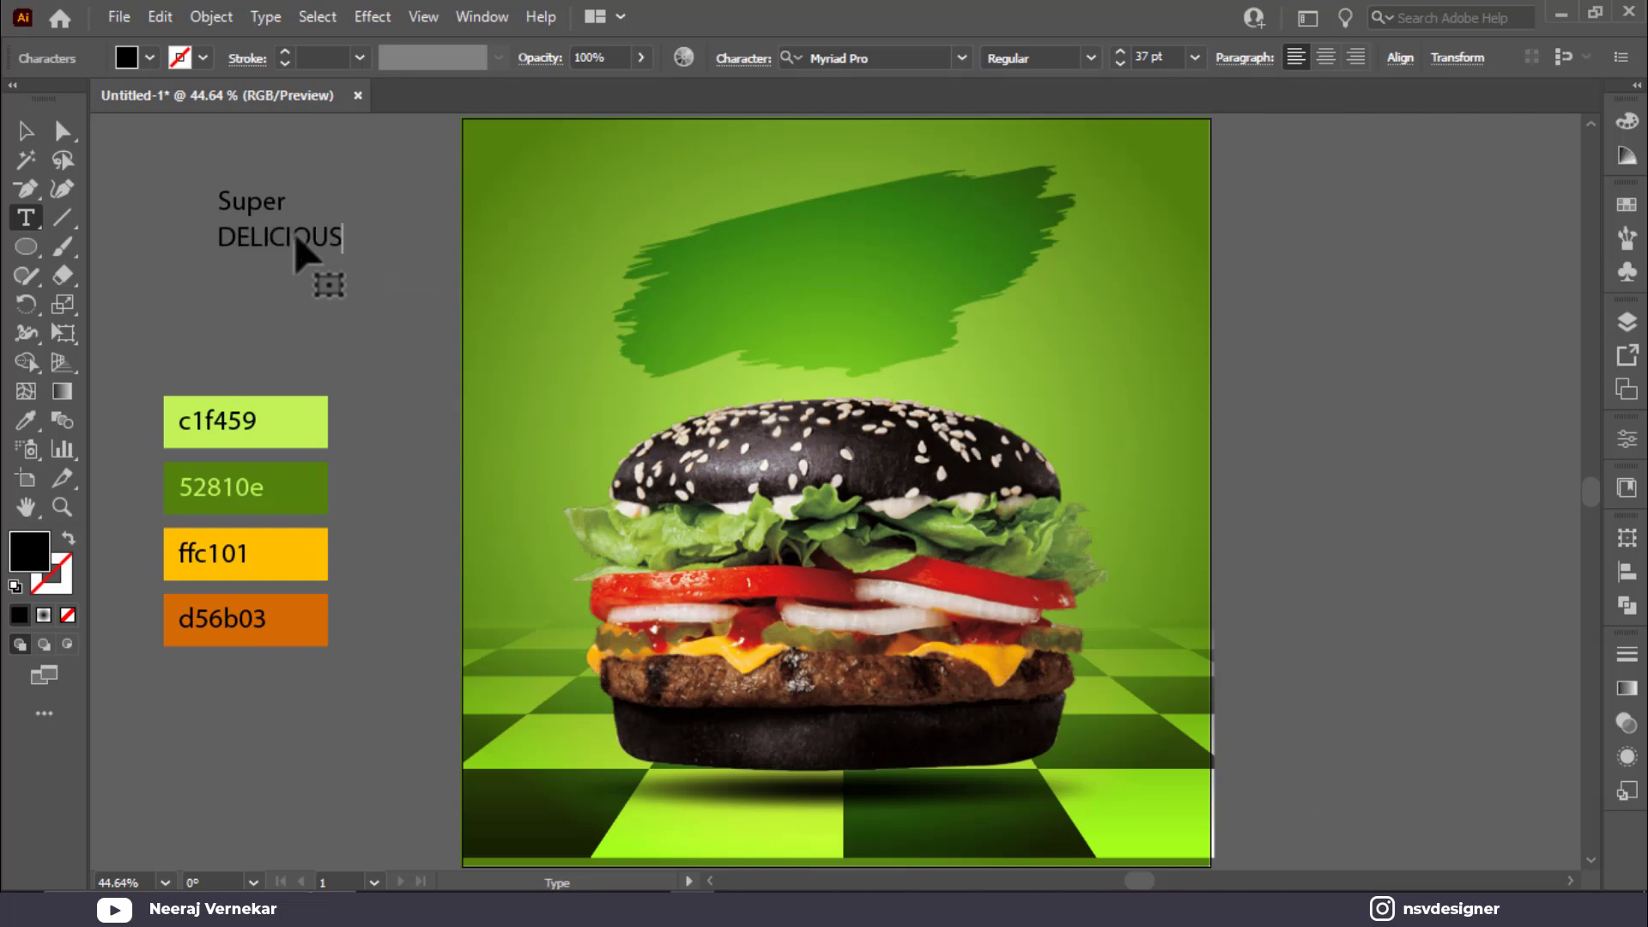
key("Escape")
left_click(197, 301)
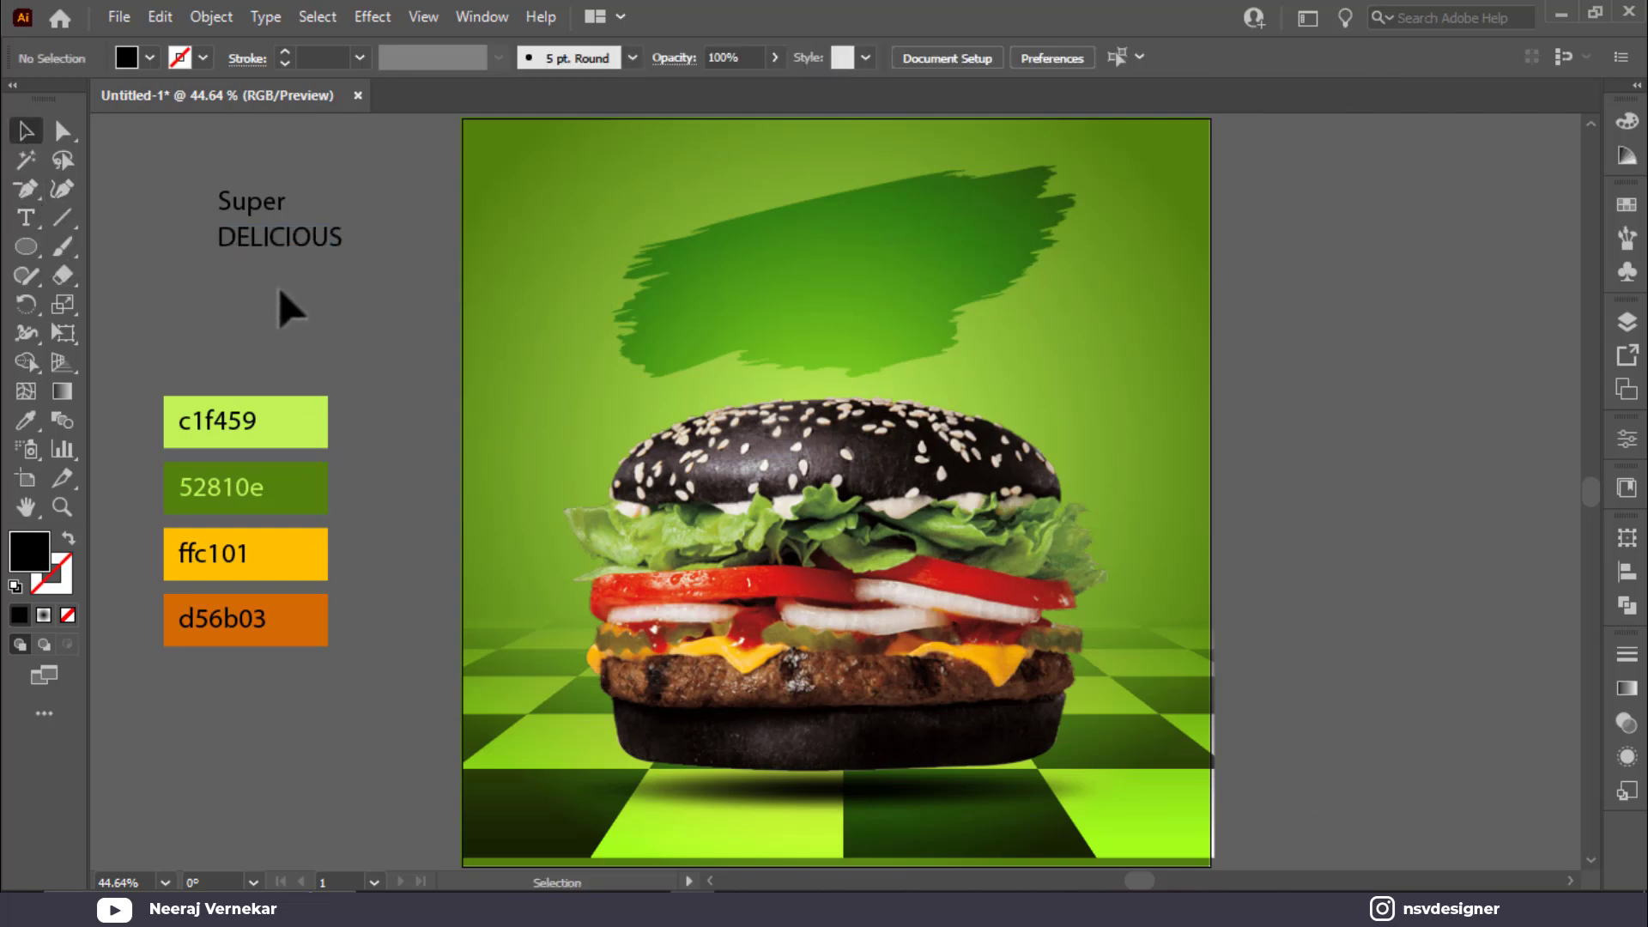
Step: Duplicate DELICIOUS onto a third line and retype it as 'Burger'
left_click_drag(285, 254, 288, 279)
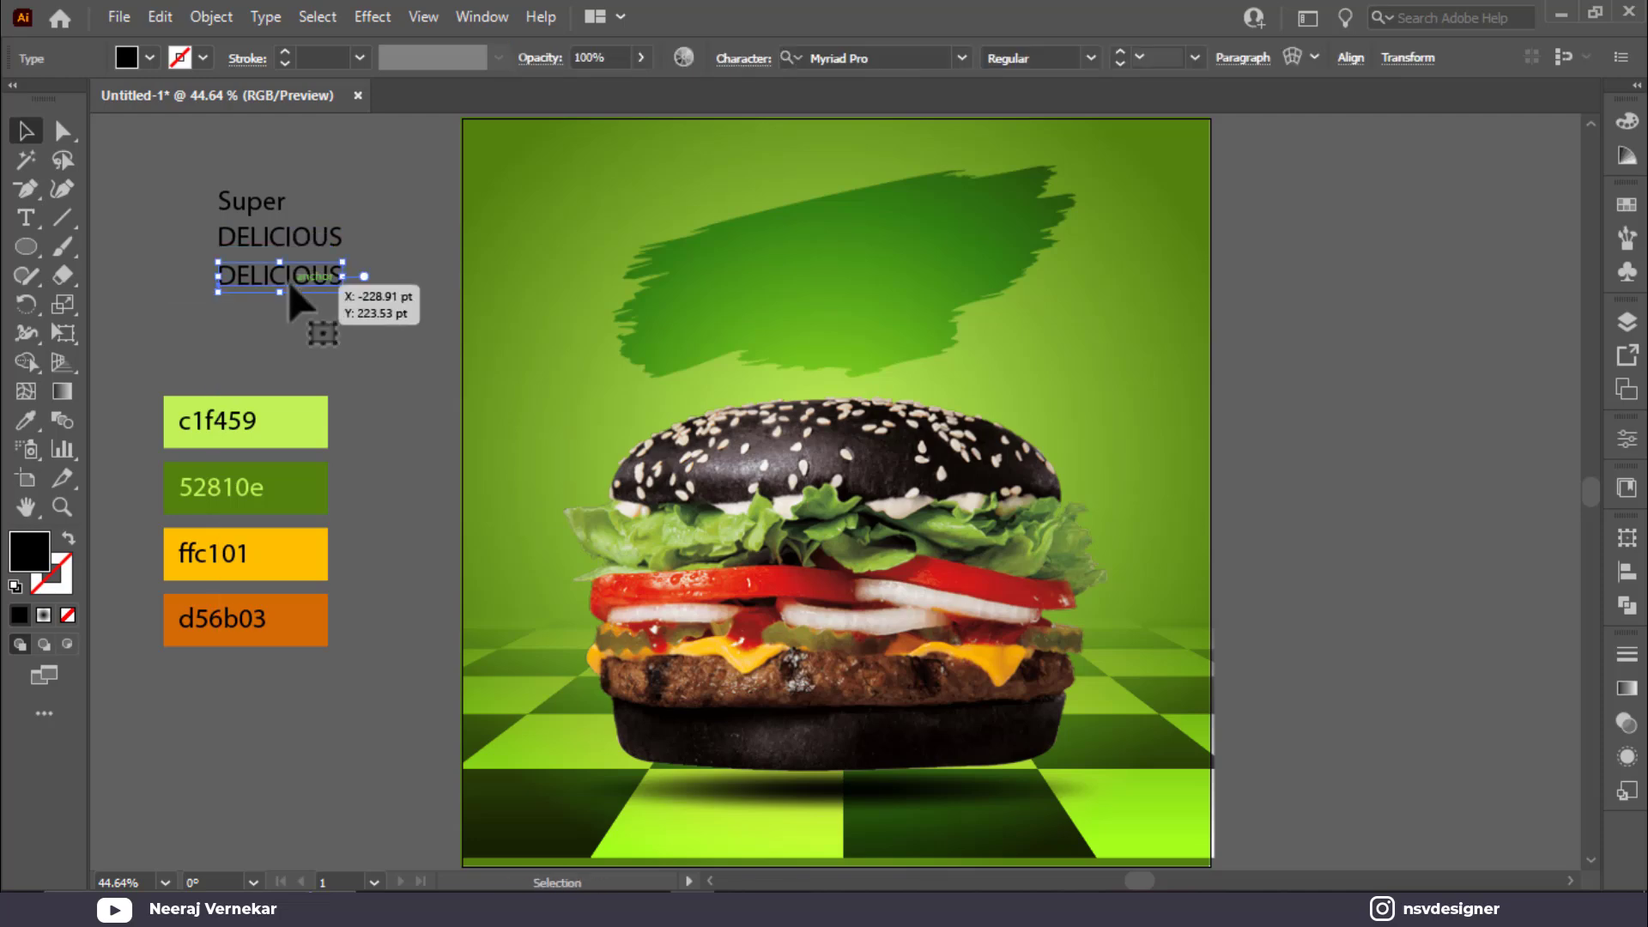
double_click(289, 283)
type("Burger")
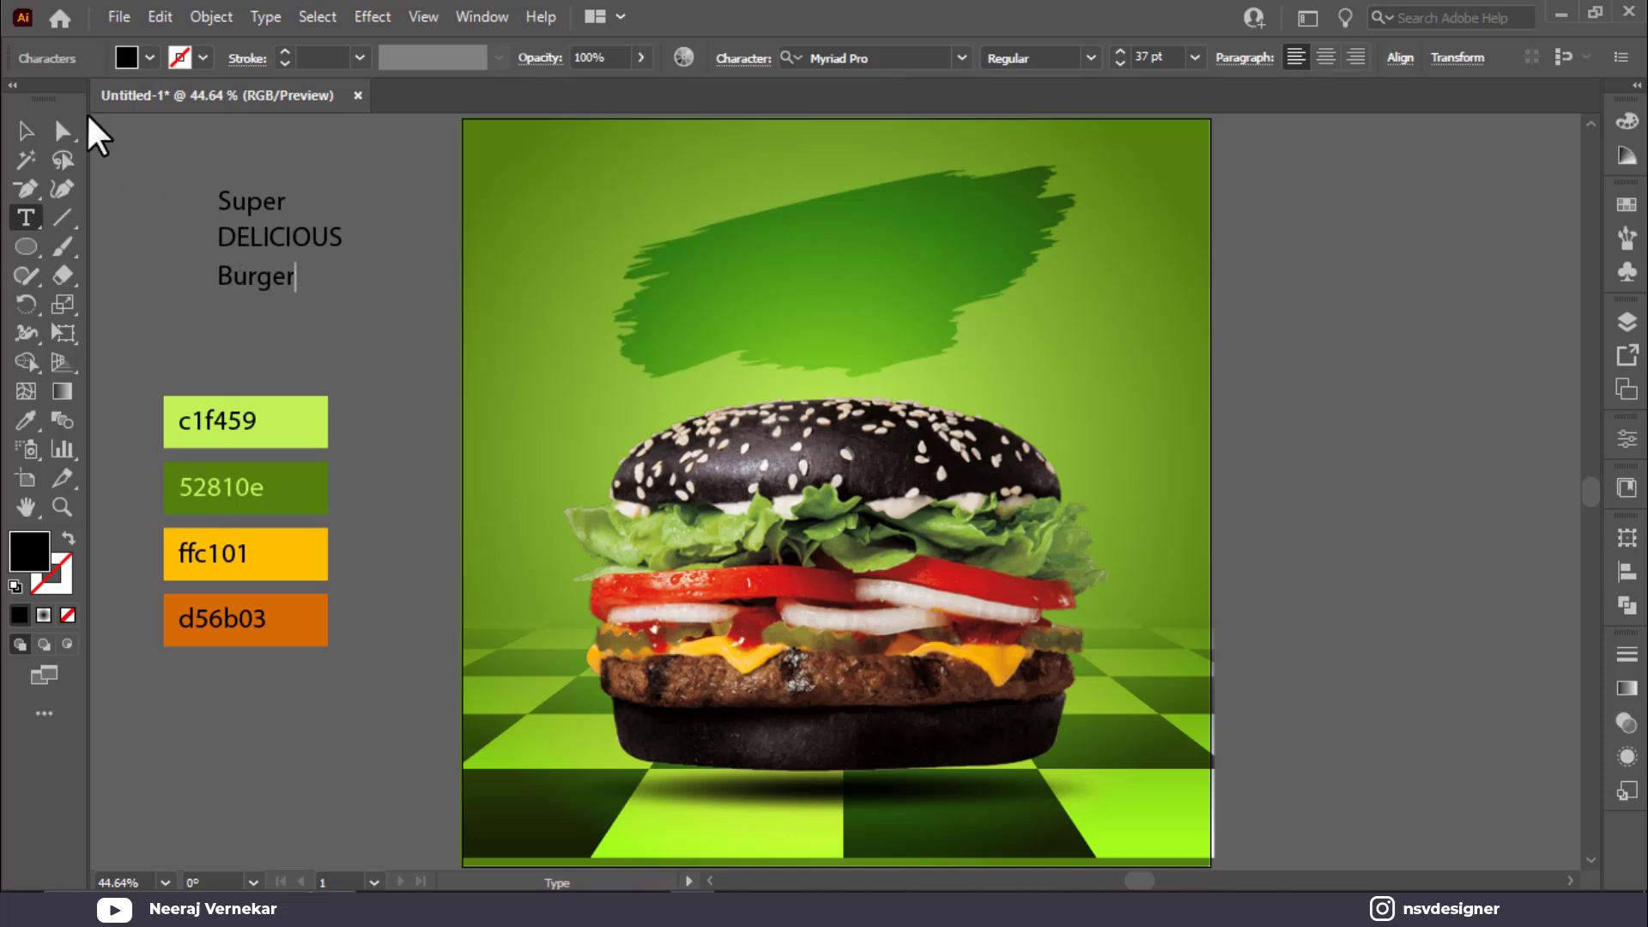
left_click(21, 131)
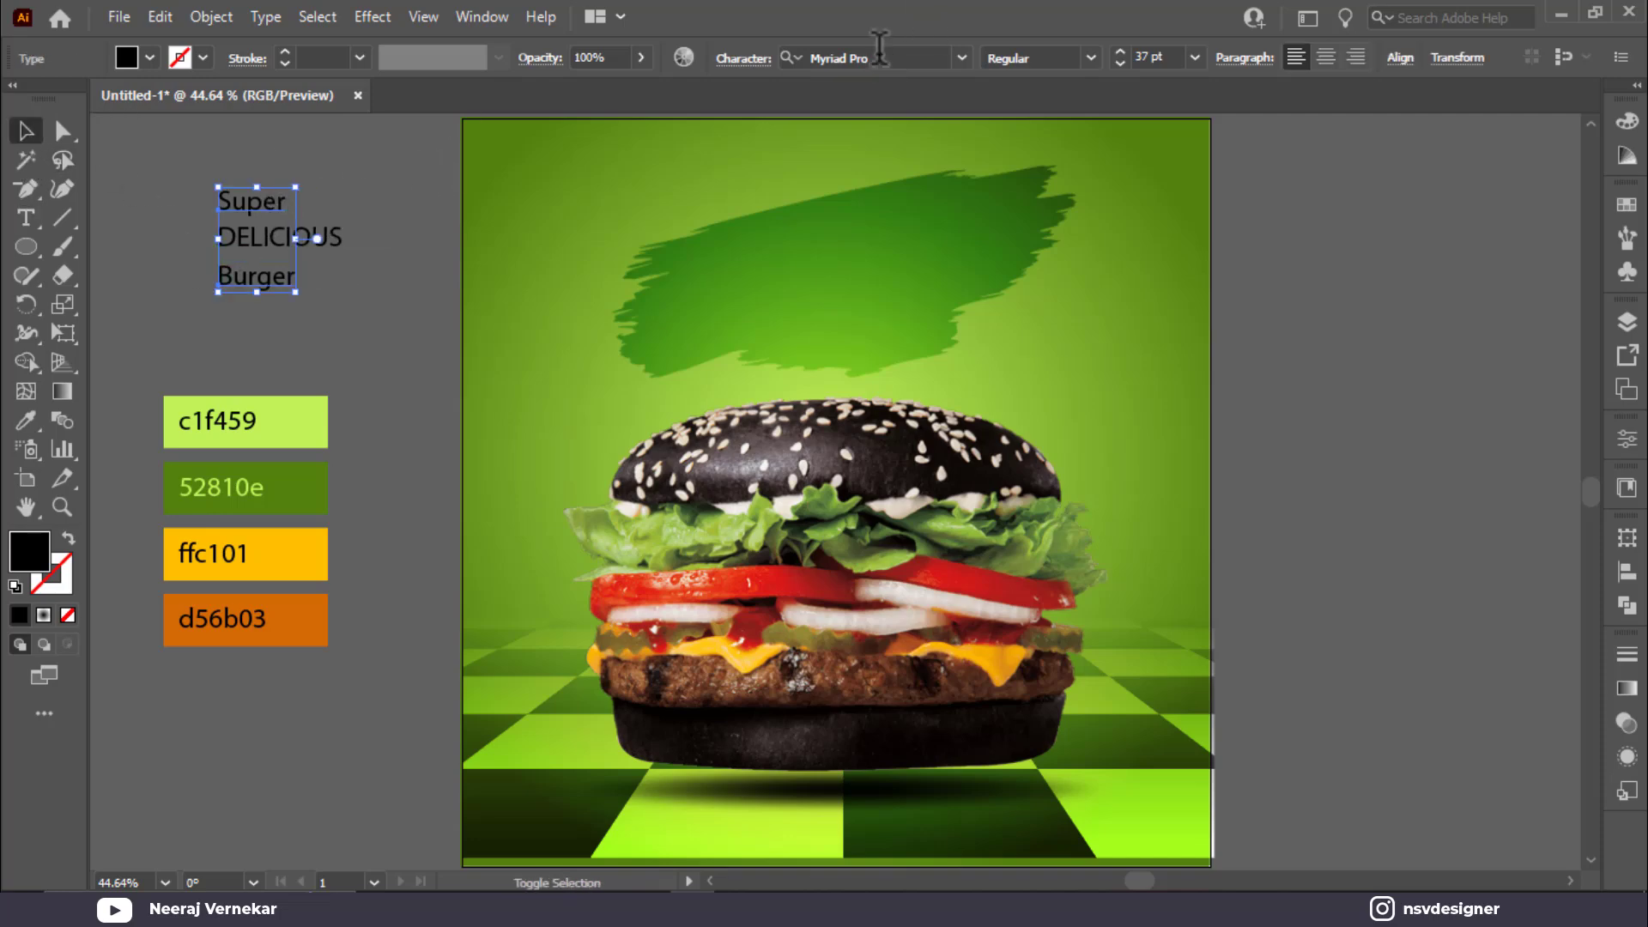
Step: Set Super to Badcats Regular, Burger to Dopestyle and DELICIOUS to Cheddar Gothic Rough
left_click(285, 189)
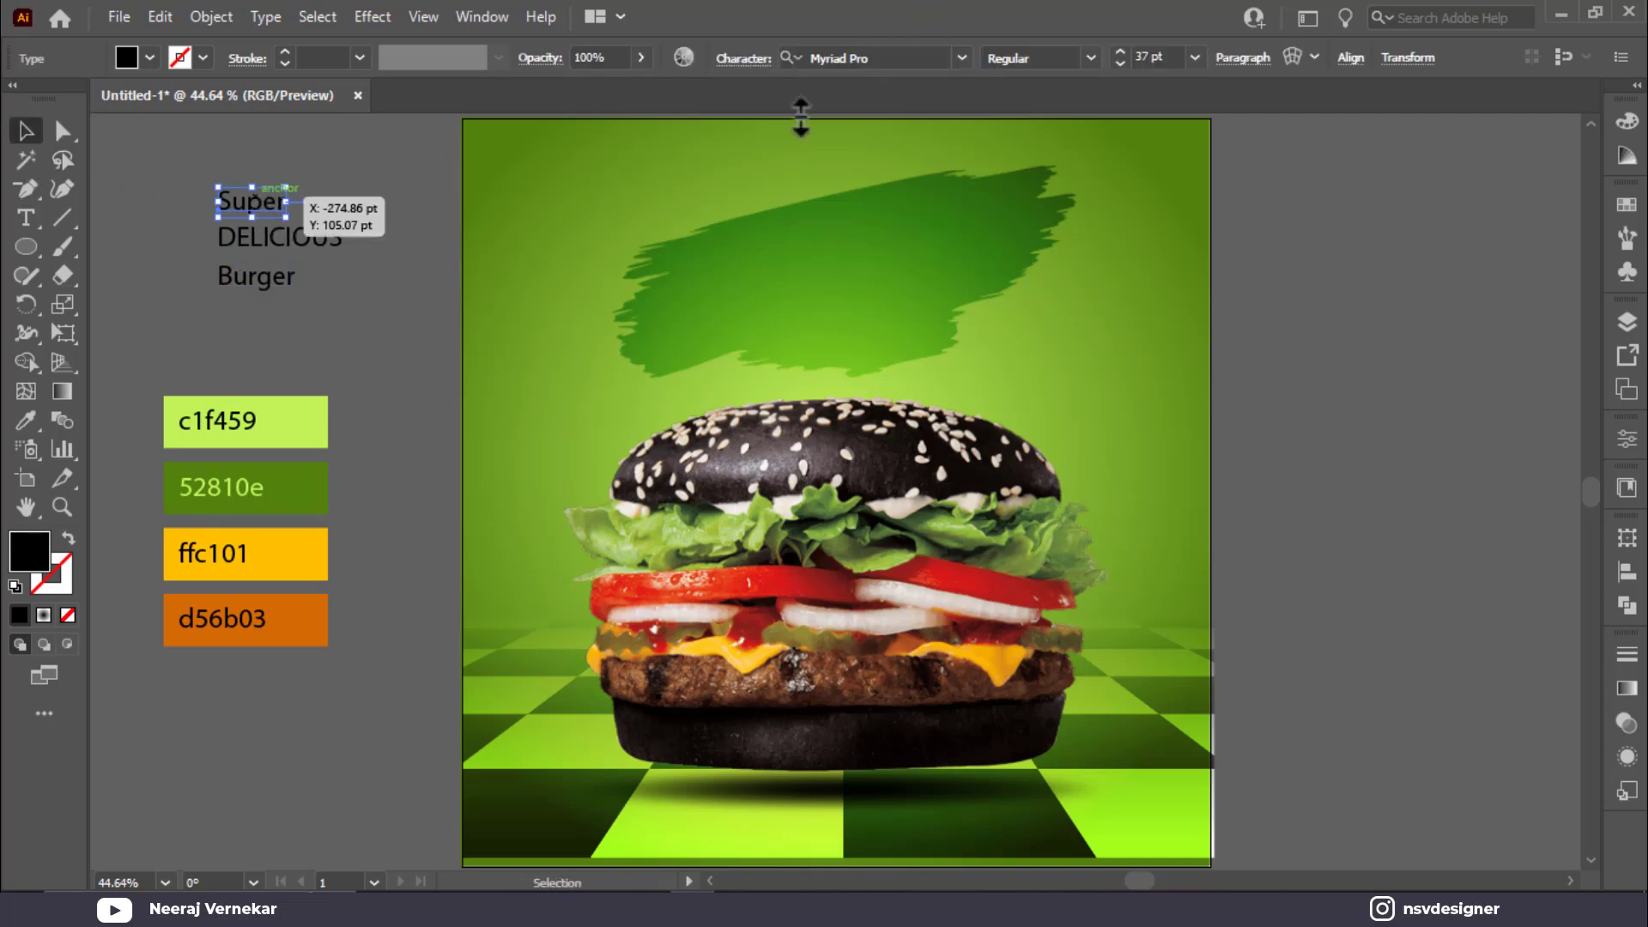
left_click(918, 53)
type("bad")
left_click(1104, 162)
left_click(261, 276)
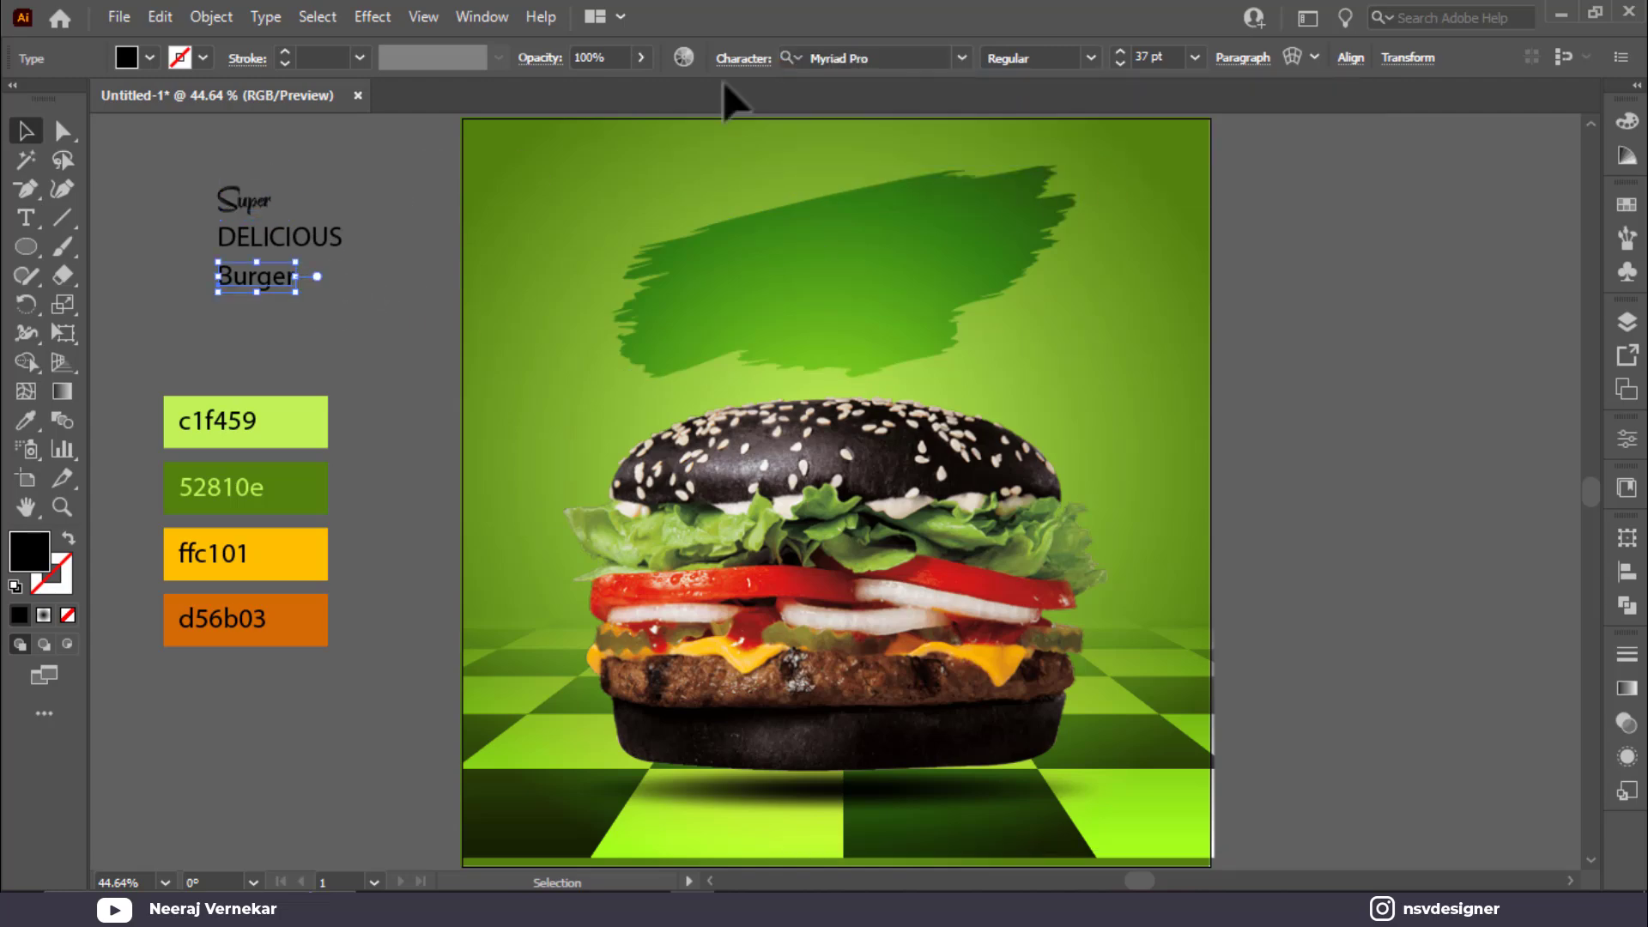
left_click(846, 57)
type("dope")
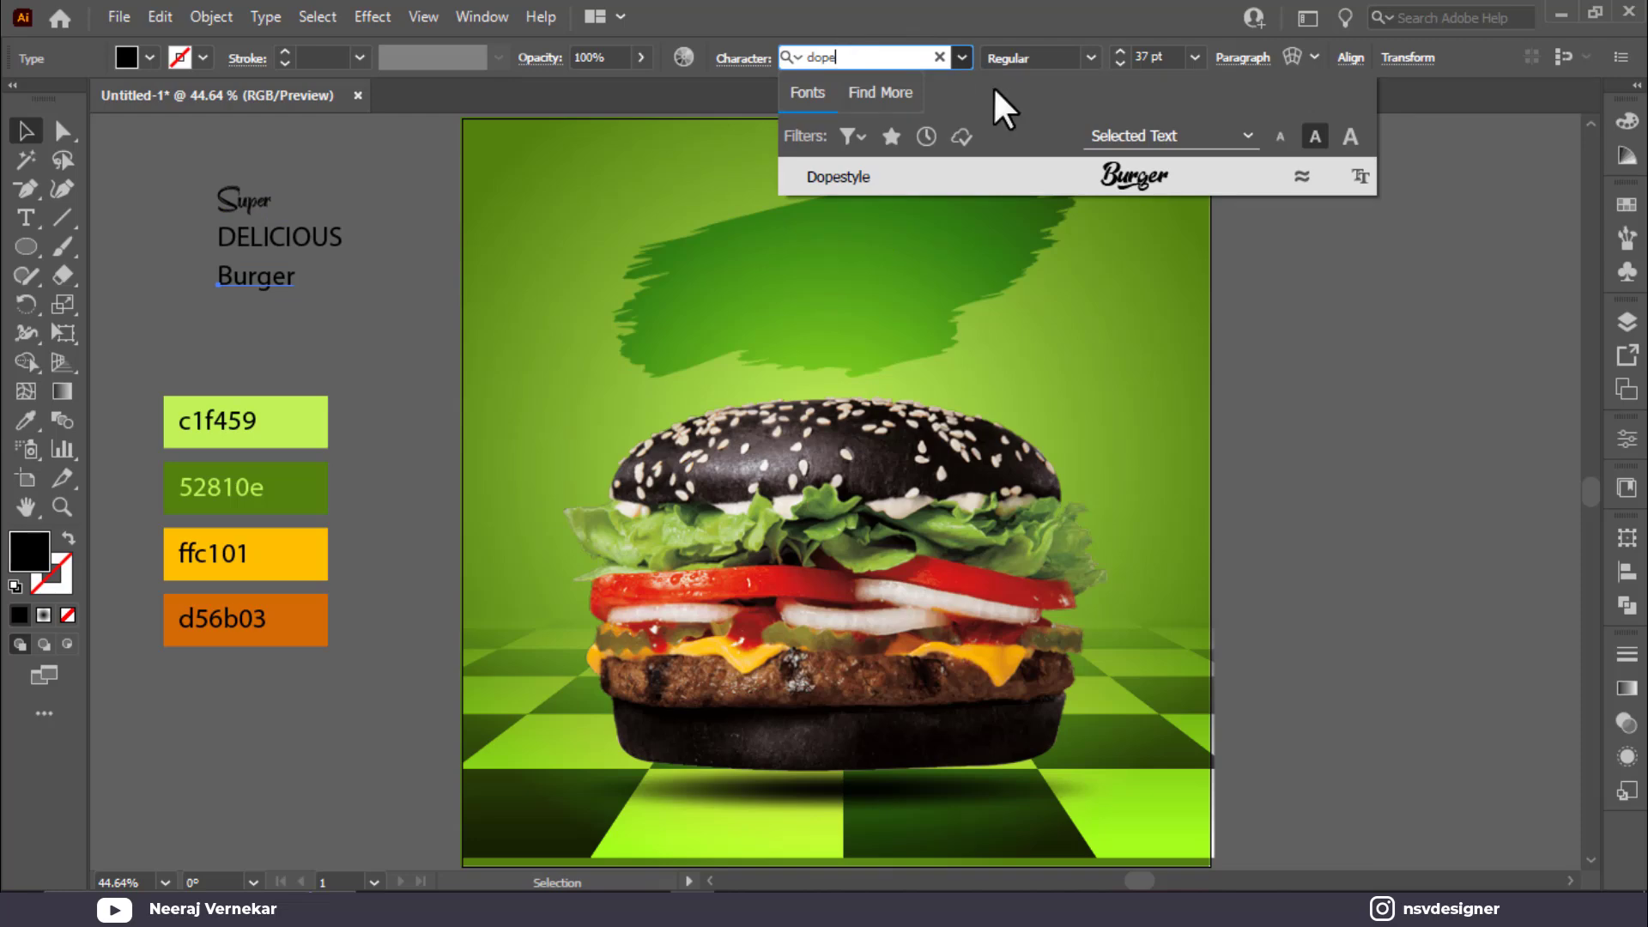
left_click(1085, 180)
left_click(336, 238)
left_click(875, 49)
type("c")
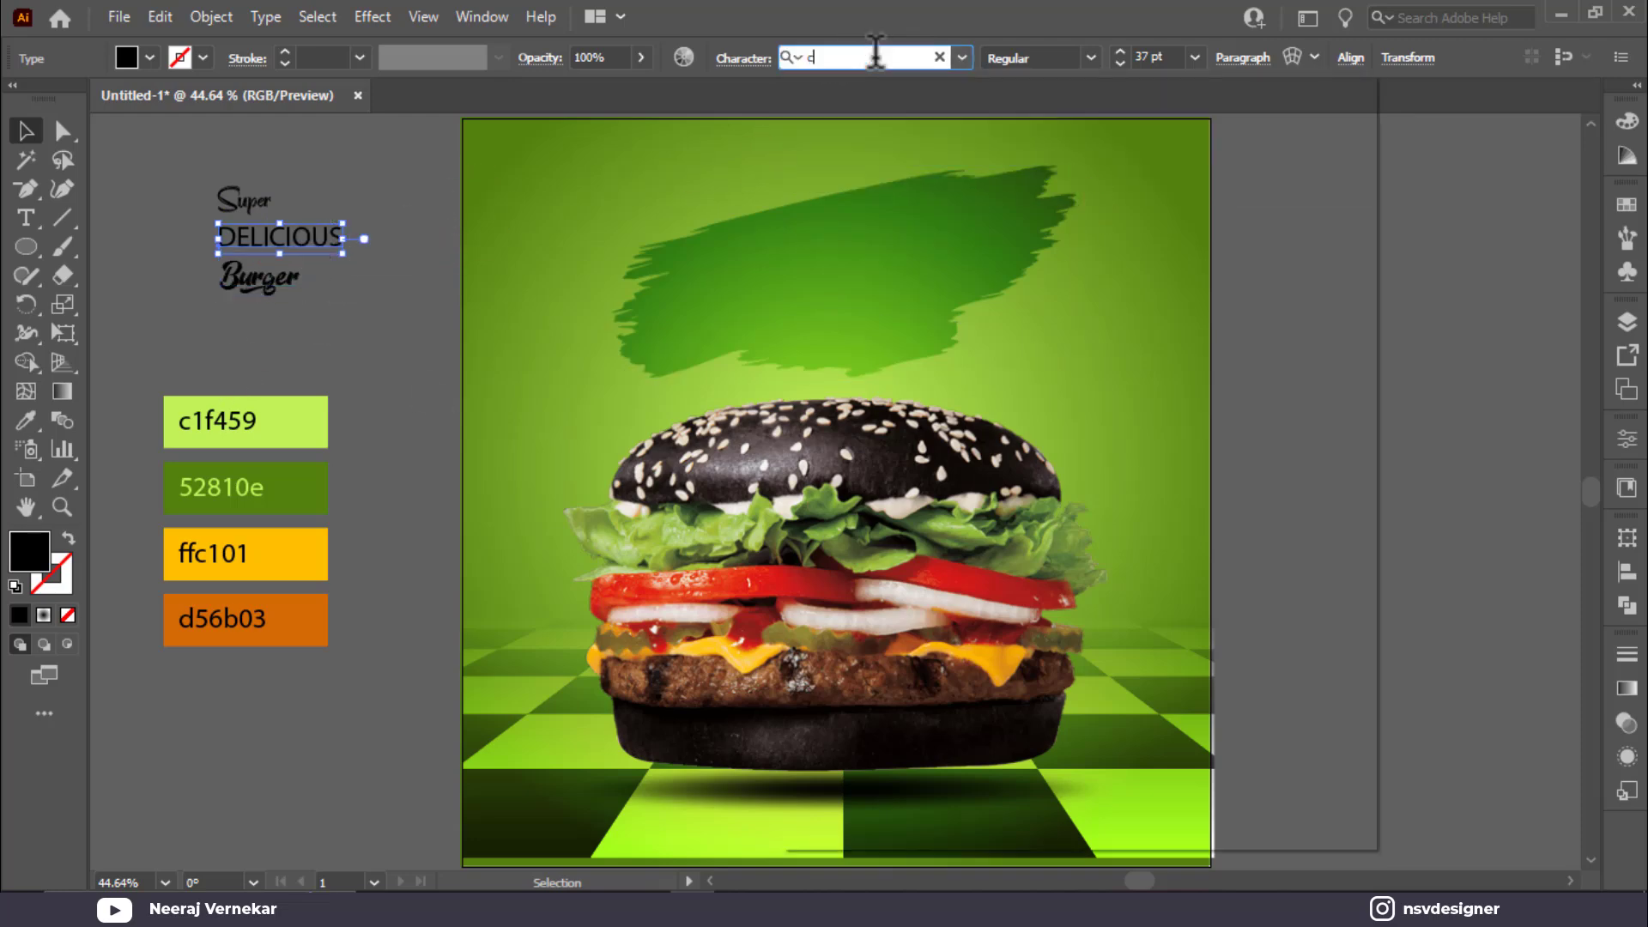
type("he")
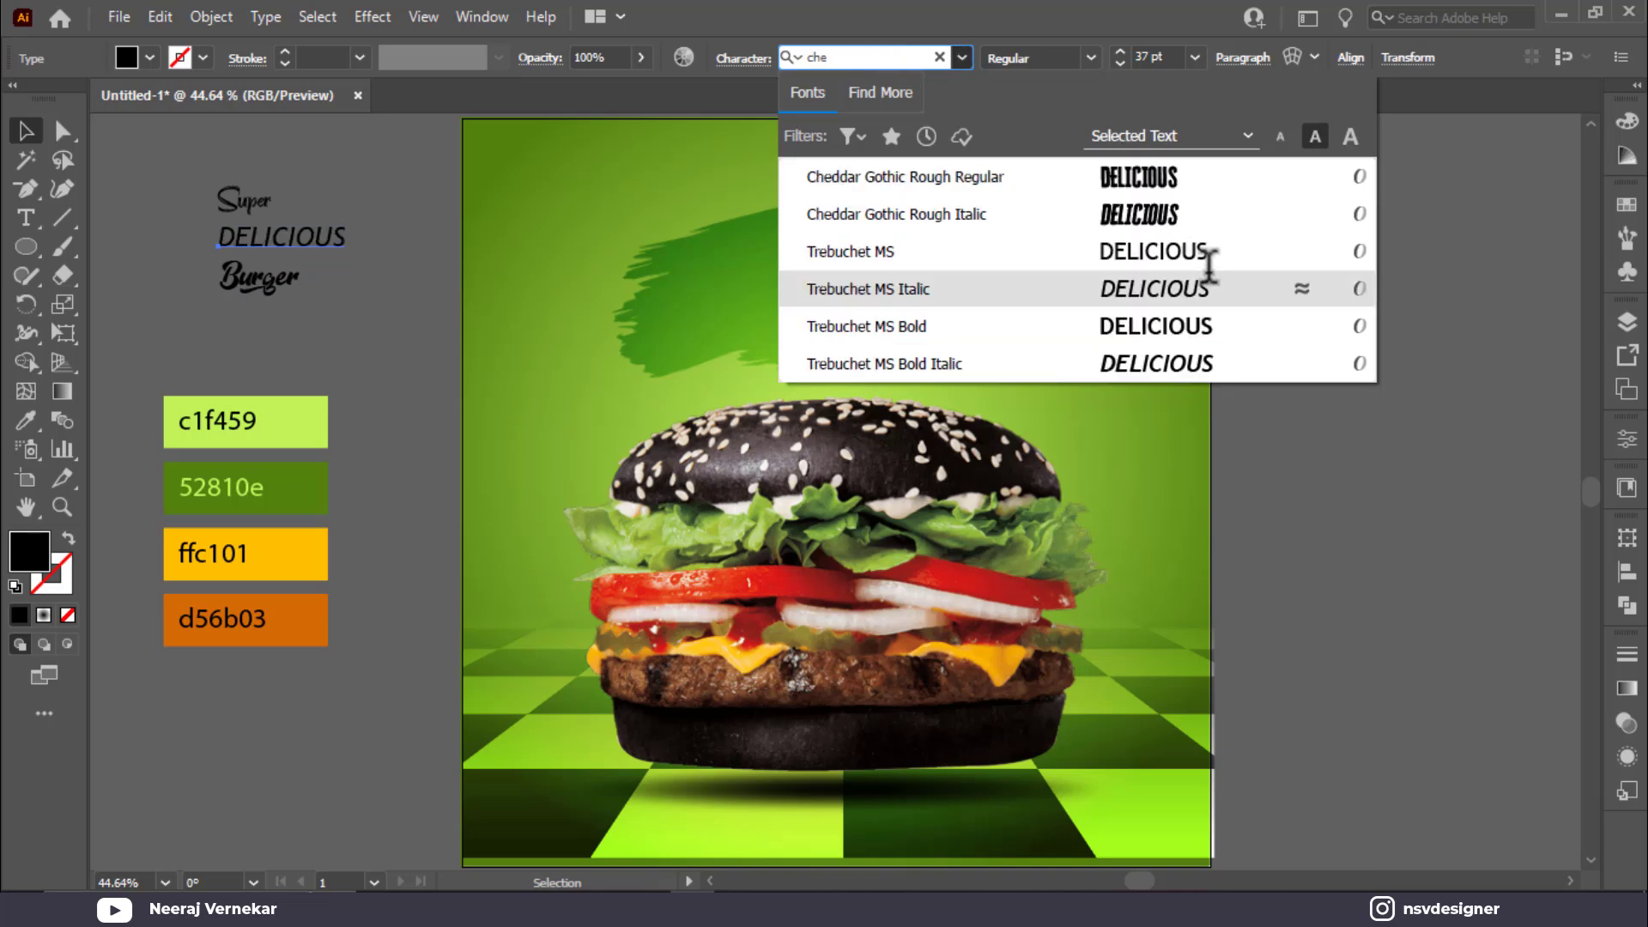
left_click(1167, 176)
Step: Enlarge Burger to about 96 pt and place it on the green brush stroke
left_click(231, 291)
left_click(262, 316)
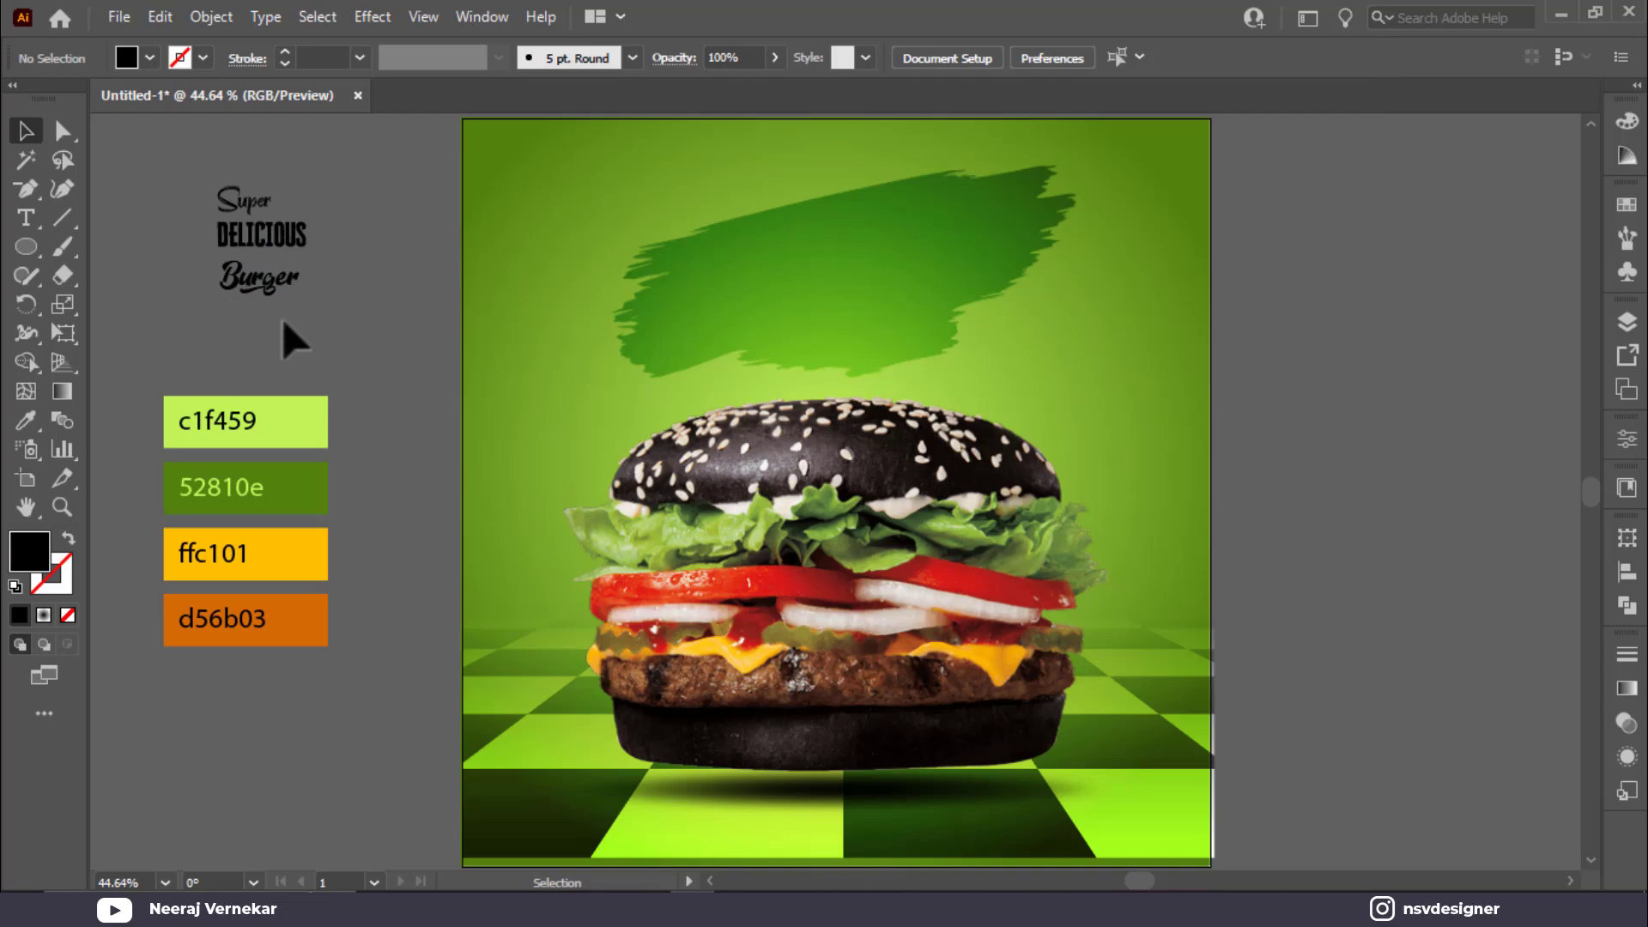
left_click(290, 292)
mouse_move(301, 299)
left_mouse_down()
mouse_move(449, 357)
mouse_move(434, 357)
left_mouse_up()
mouse_move(316, 336)
left_mouse_down()
mouse_move(706, 368)
mouse_move(816, 348)
mouse_move(801, 334)
left_mouse_up()
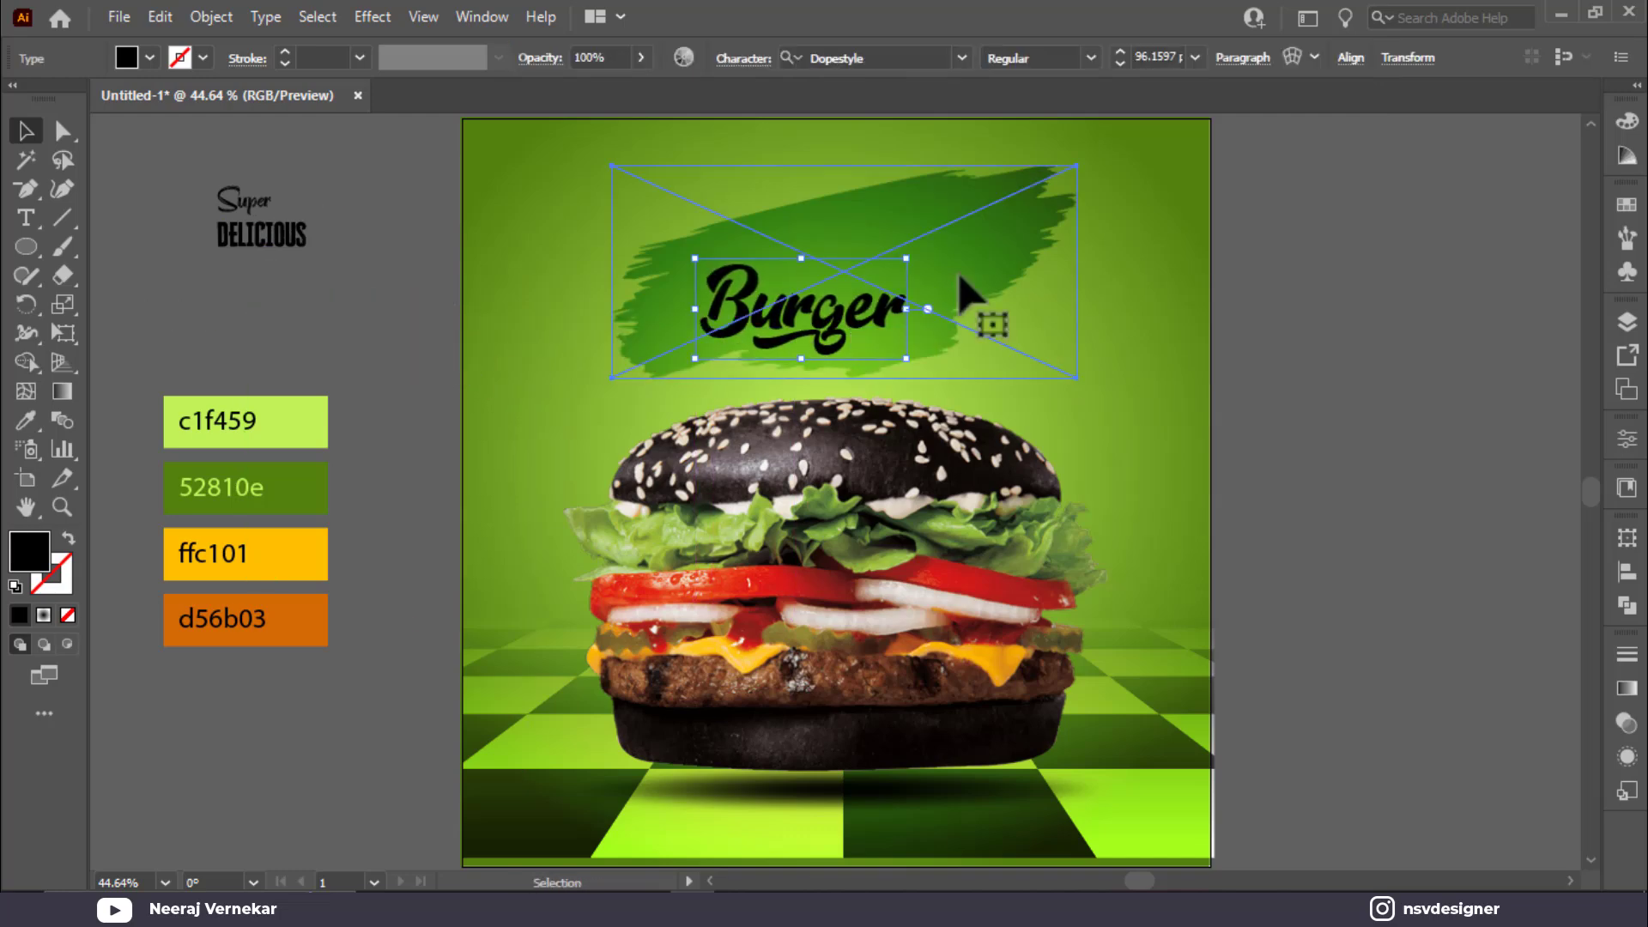
left_click(977, 252)
key("ctrl+shift+a")
Step: Stack DELICIOUS and Super above Burger on the brush stroke and fill Super white
mouse_move(277, 249)
left_mouse_down()
mouse_move(795, 295)
mouse_move(907, 233)
left_mouse_up()
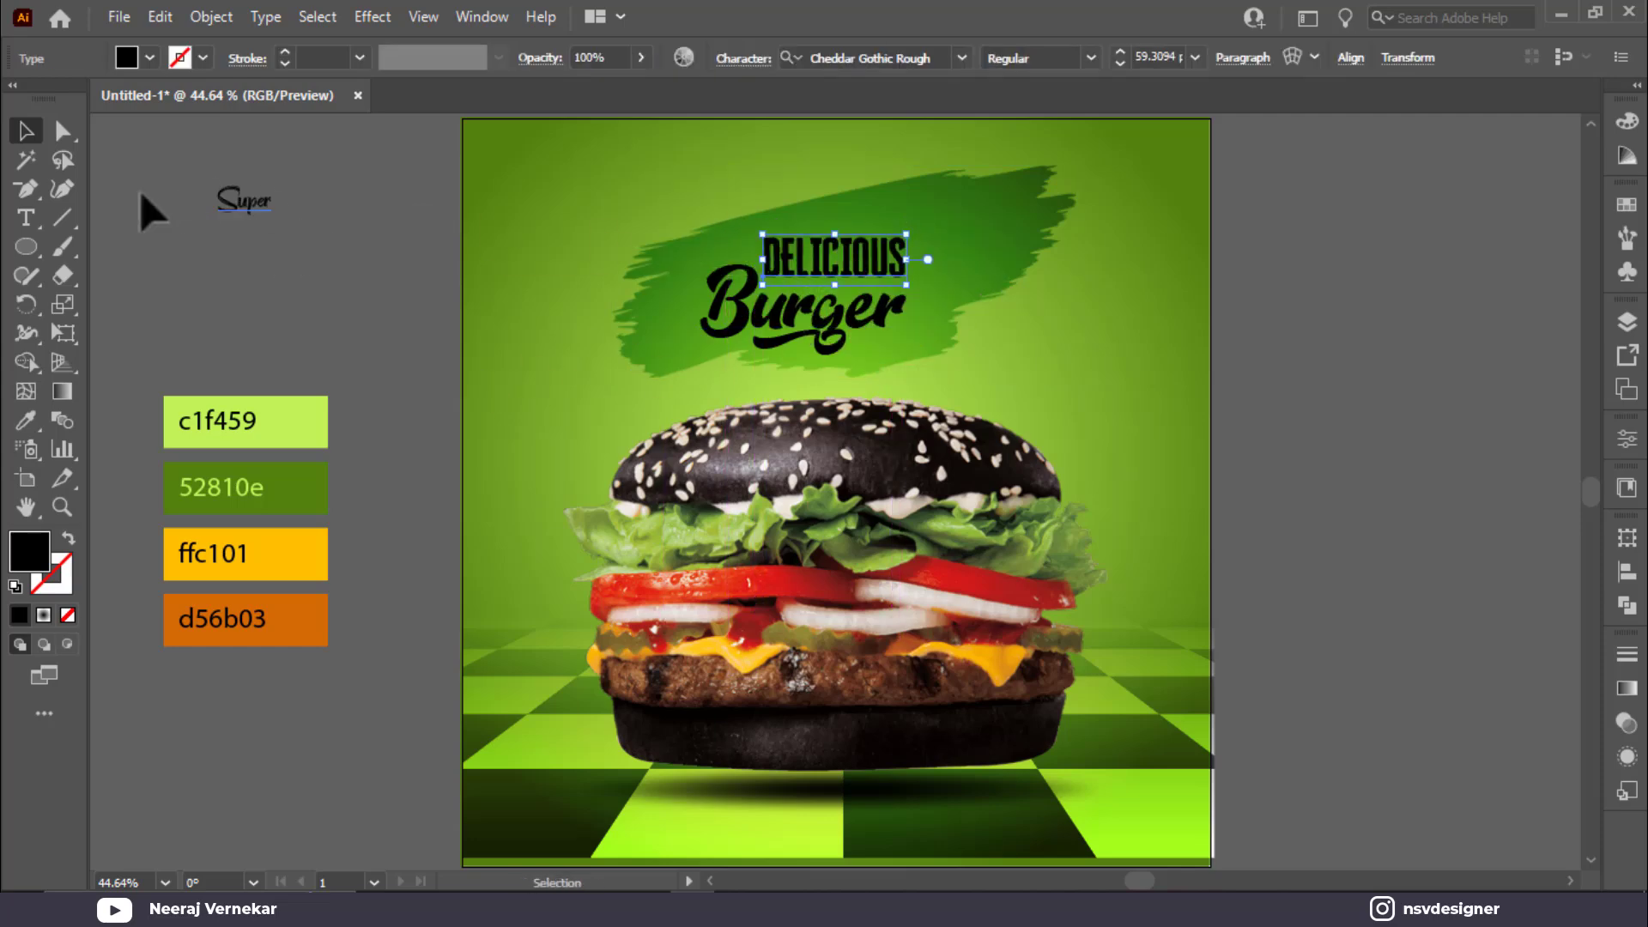
left_click_drag(219, 210, 747, 228)
left_click_drag(259, 225, 768, 230)
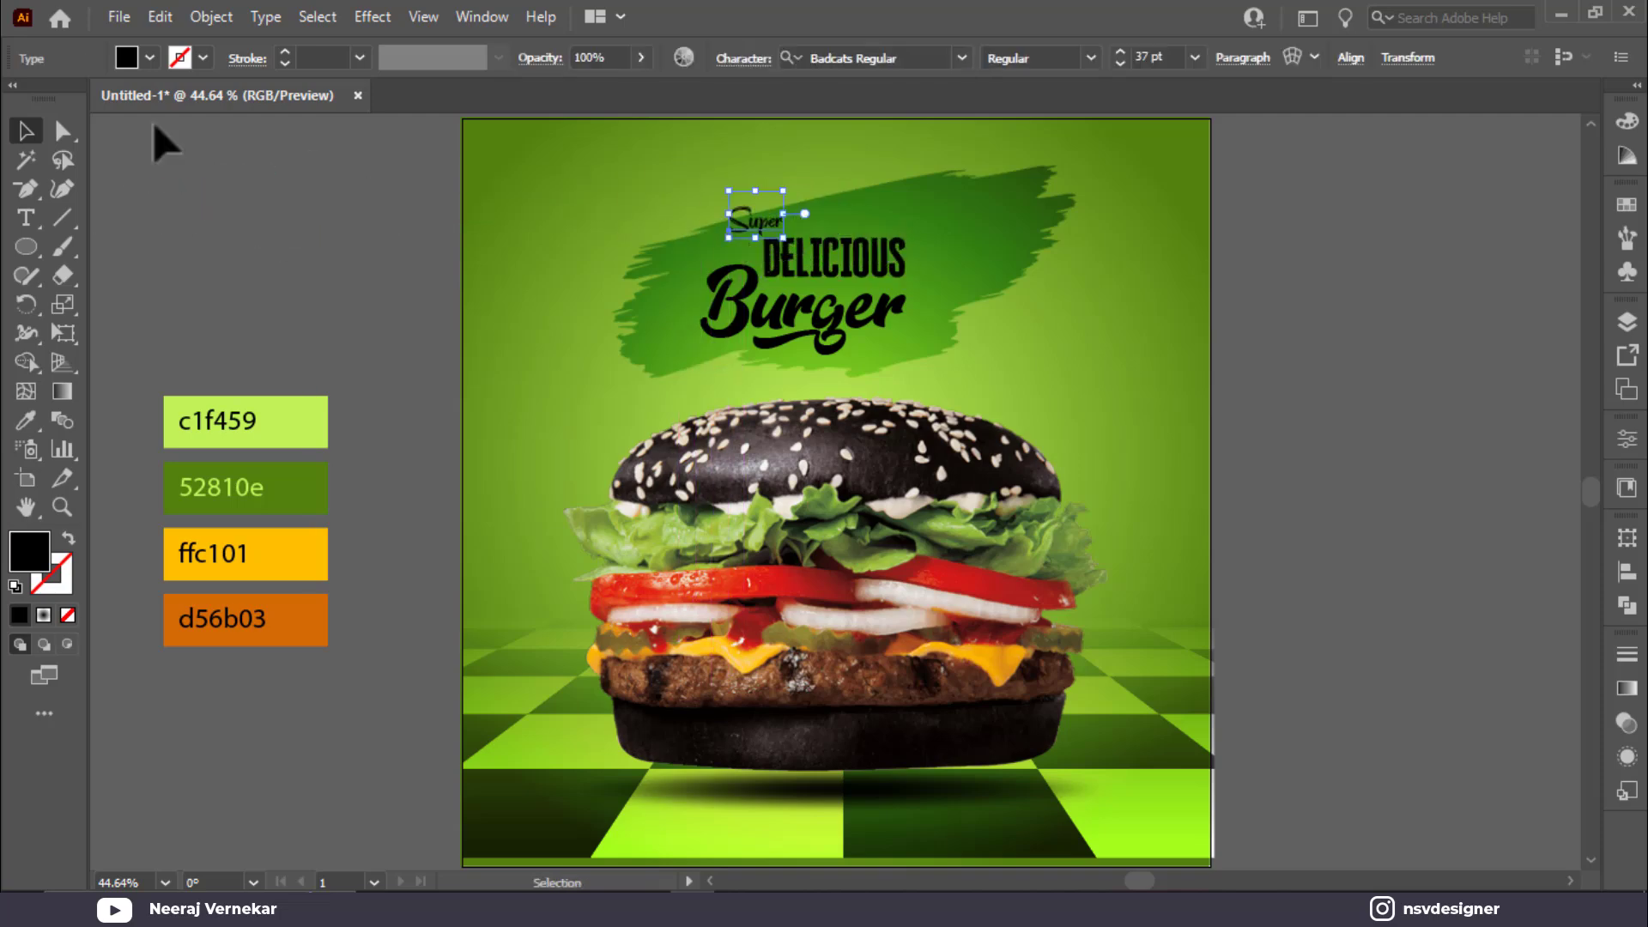
left_click(150, 58)
left_click(53, 103)
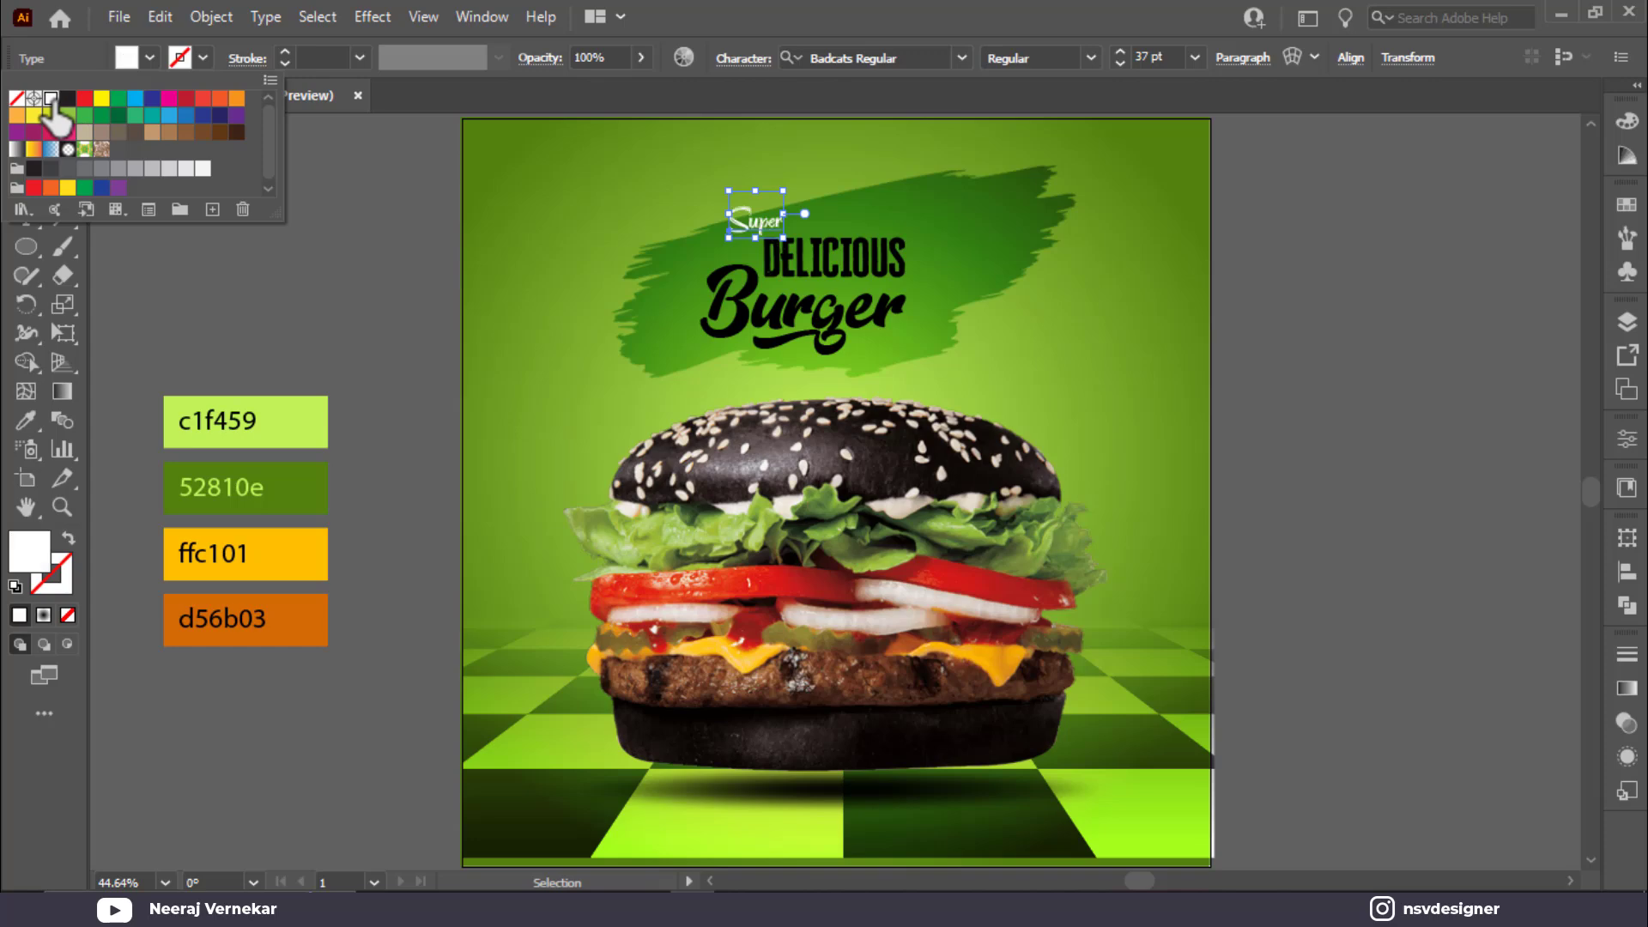
left_click(420, 250)
Step: Nudge DELICIOUS into place, enlarge Super to about 40 pt, and fill Burger white
scroll(919, 367, "up", 3)
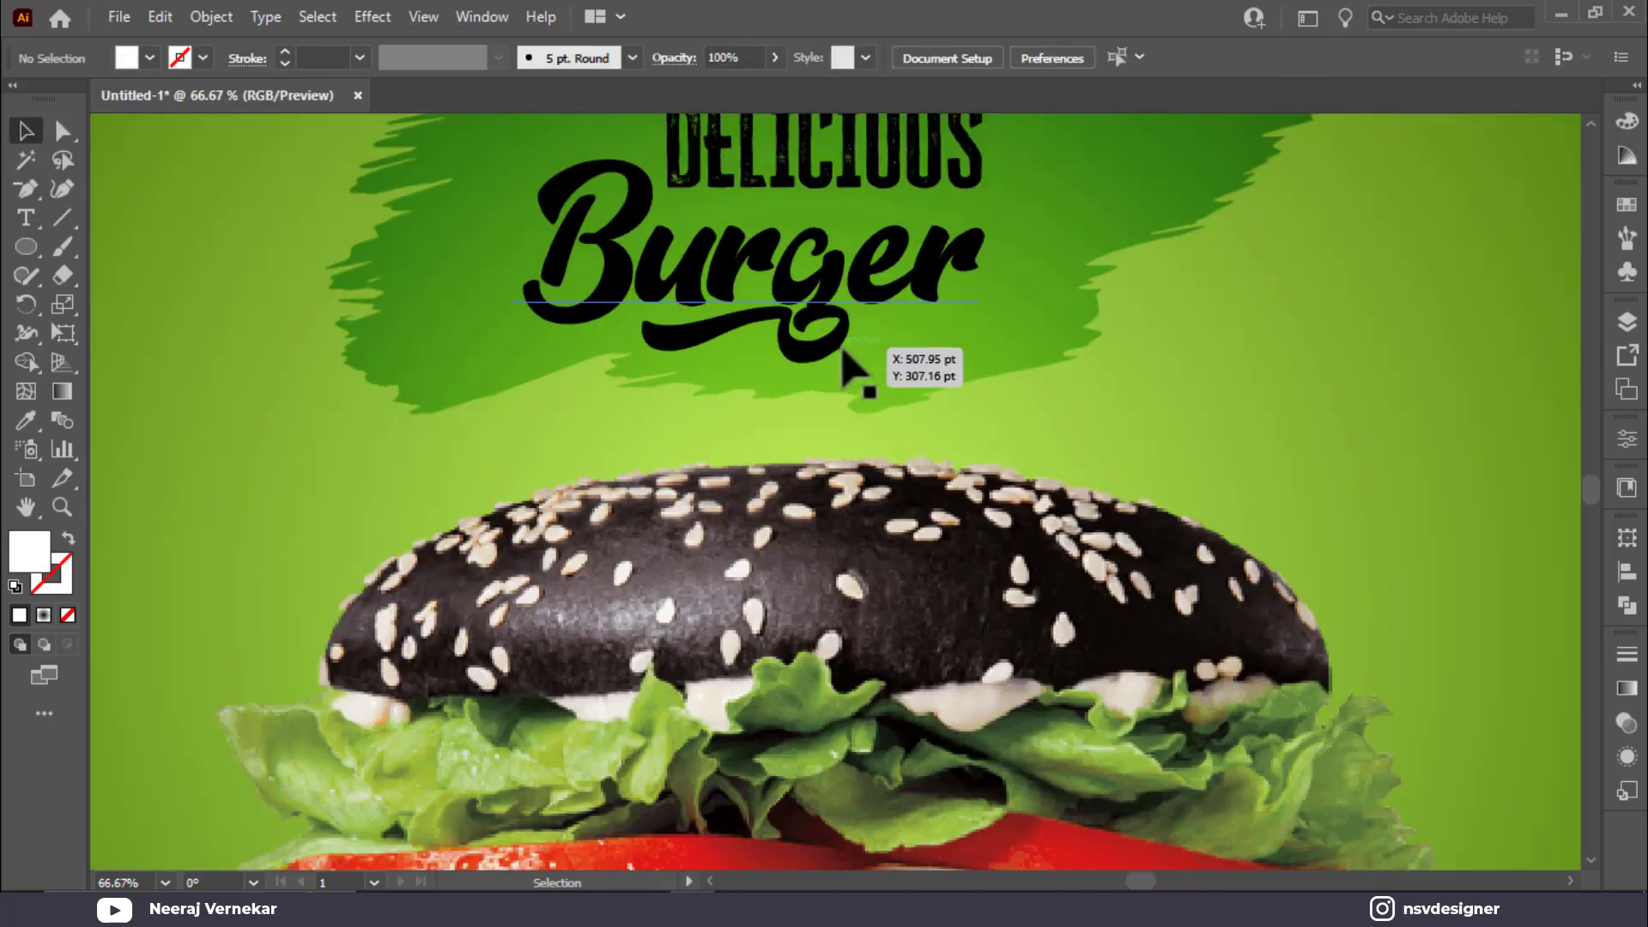
left_click_drag(985, 378, 713, 559)
left_click(770, 379)
left_click_drag(802, 355, 793, 379)
left_click(526, 336)
left_click_drag(527, 355, 494, 382)
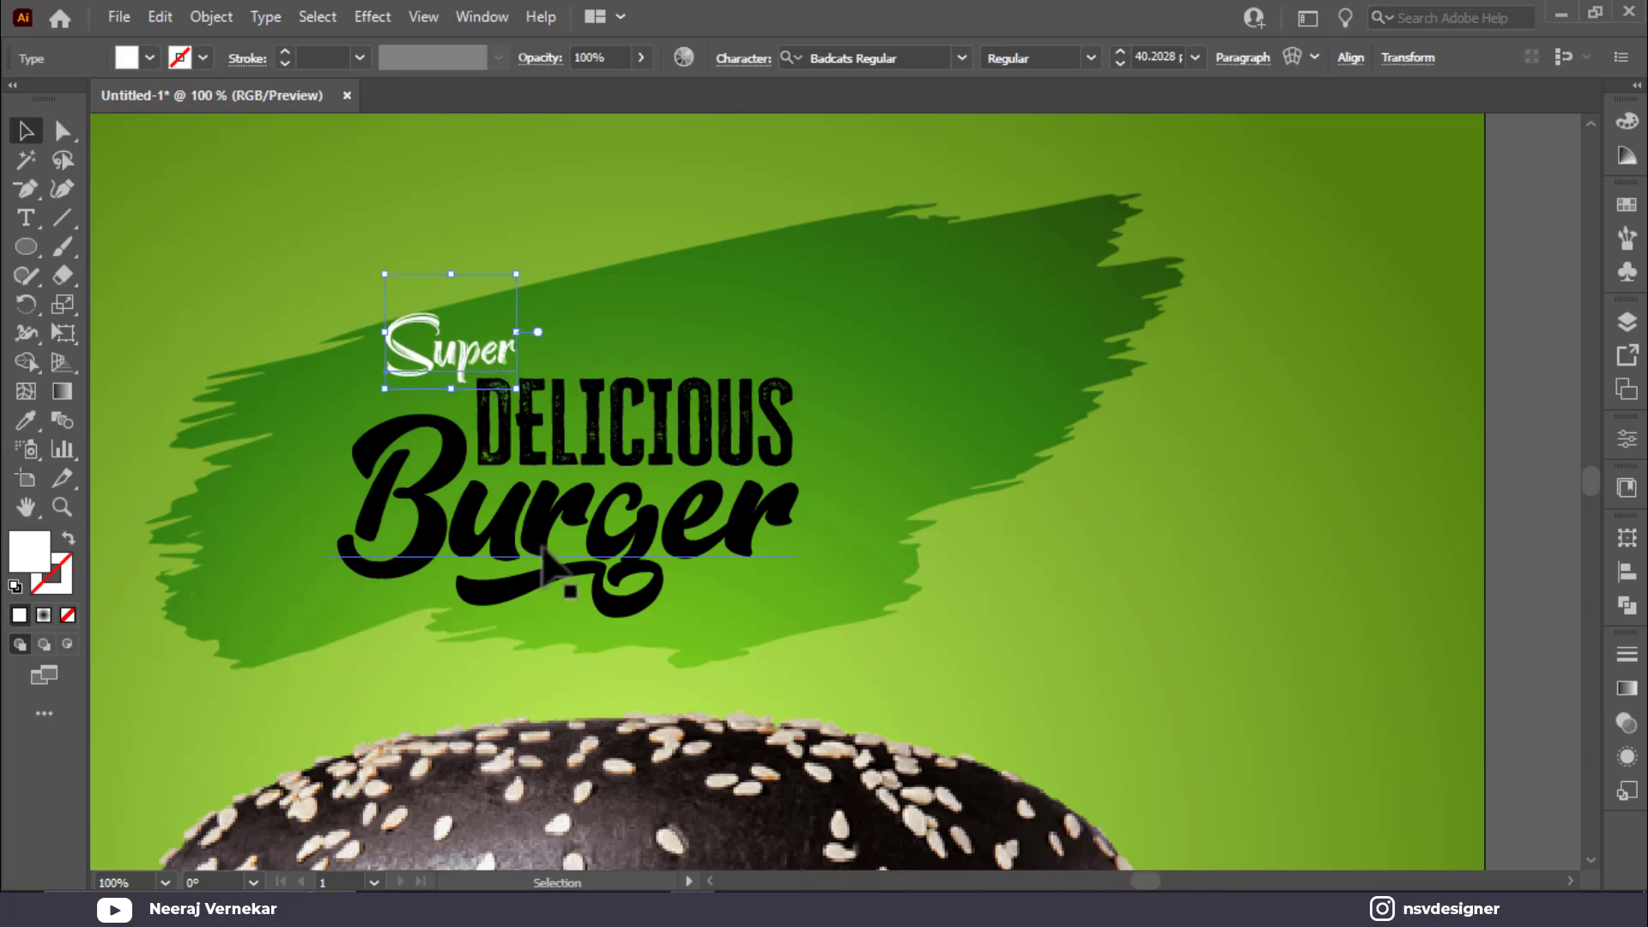
left_click(593, 583)
left_click(151, 59)
left_click(65, 101)
left_click(48, 96)
left_click(726, 214)
Step: Try the ffc101 yellow and d56b03 orange on Burger, then undo the trials
key("ctrl+minus")
left_click_drag(879, 341, 1089, 248)
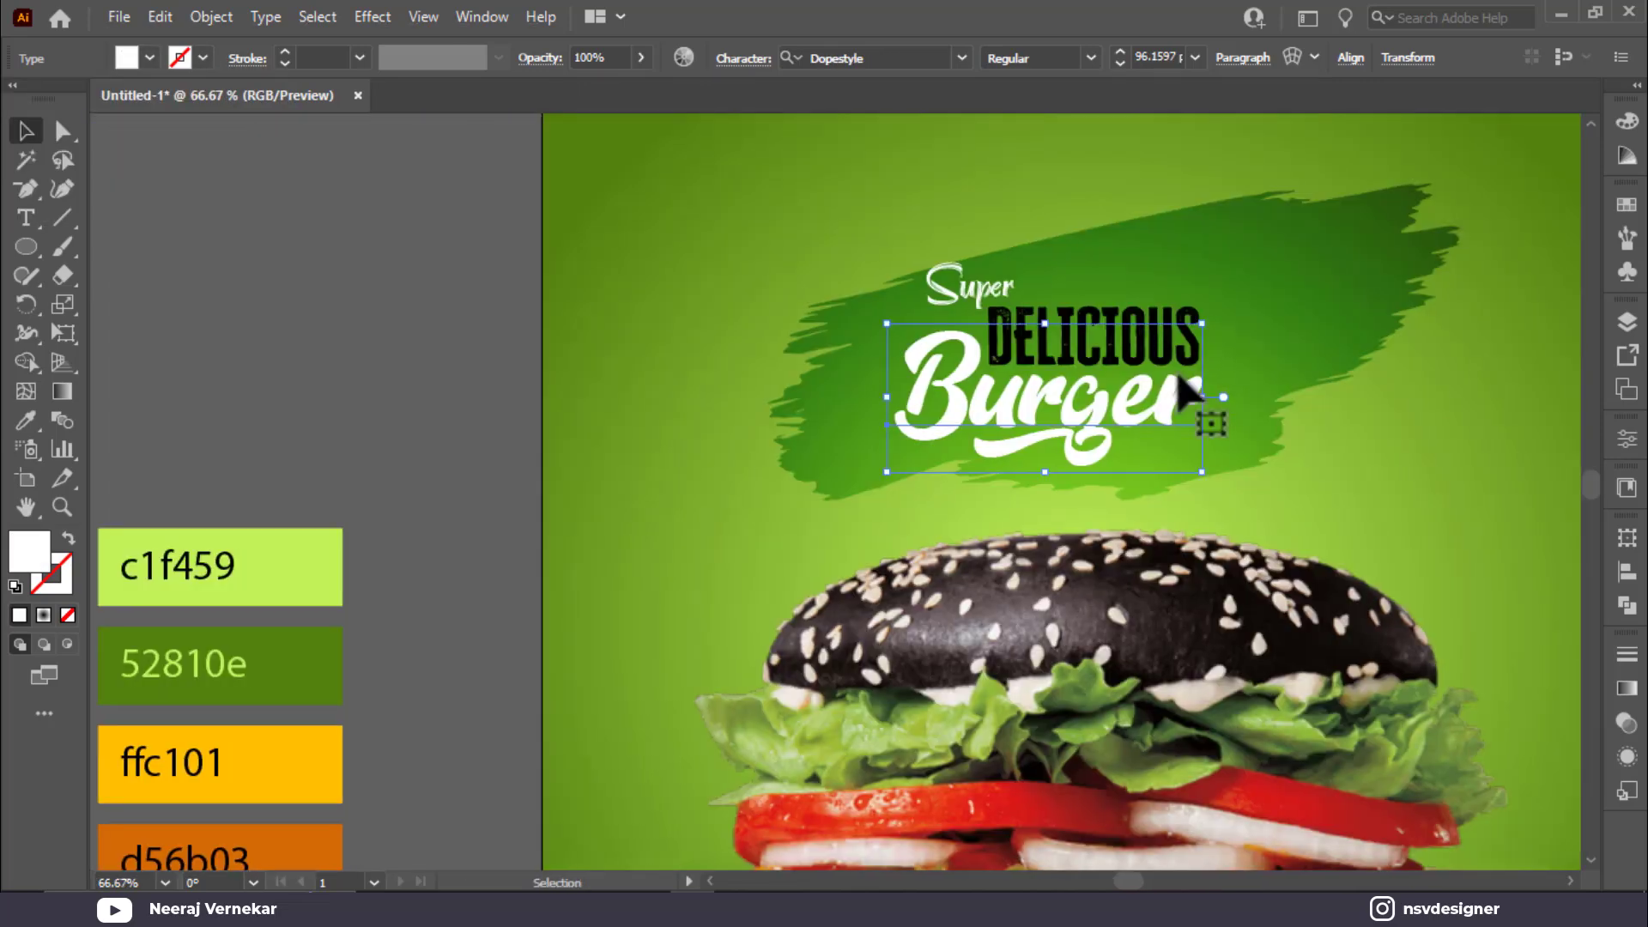
scroll(1176, 375, "down", 1)
key("i")
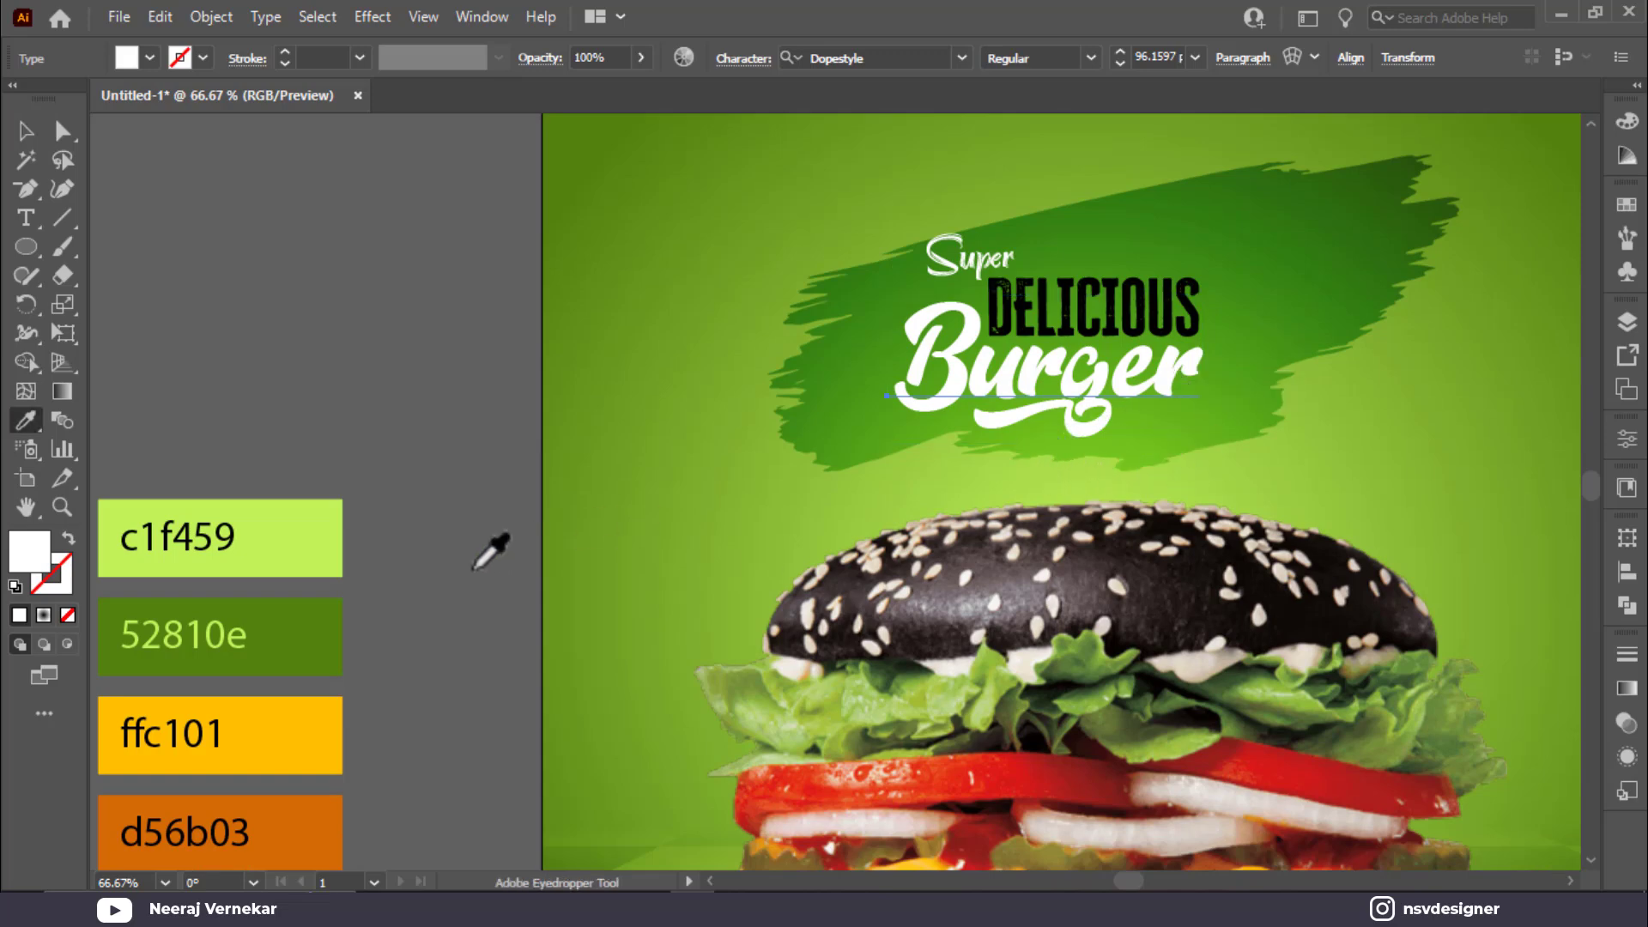
left_click(314, 732)
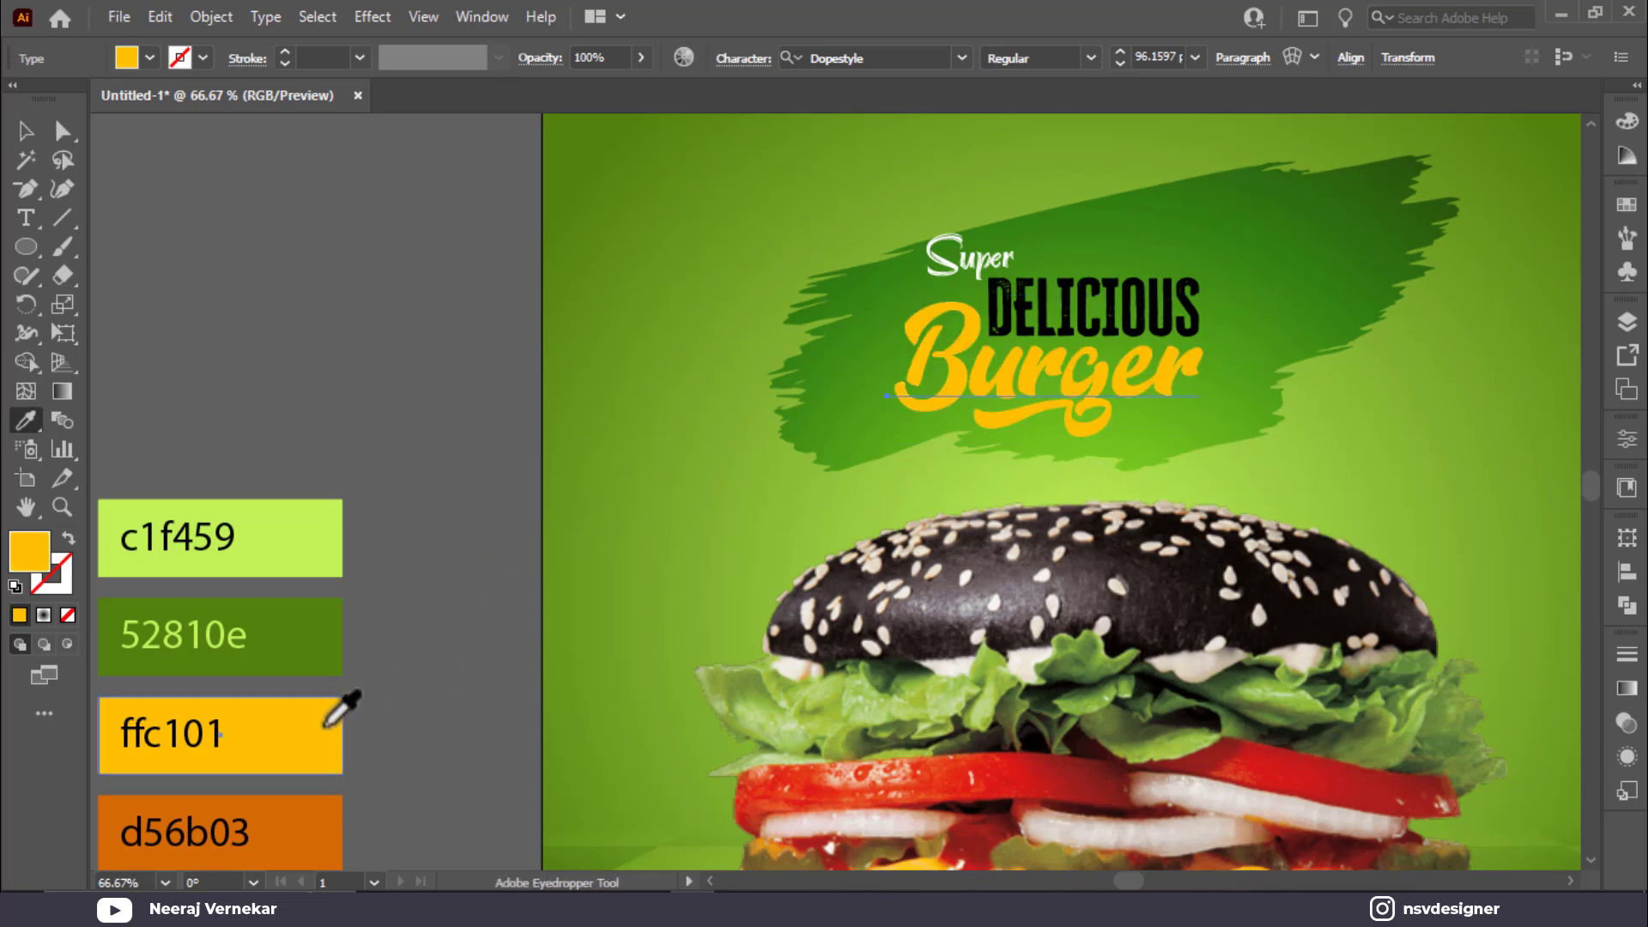
left_click(296, 798)
key("ctrl+z")
key("ctrl+z")
Step: Give DELICIOUS the ffc101 yellow from the palette
key("v")
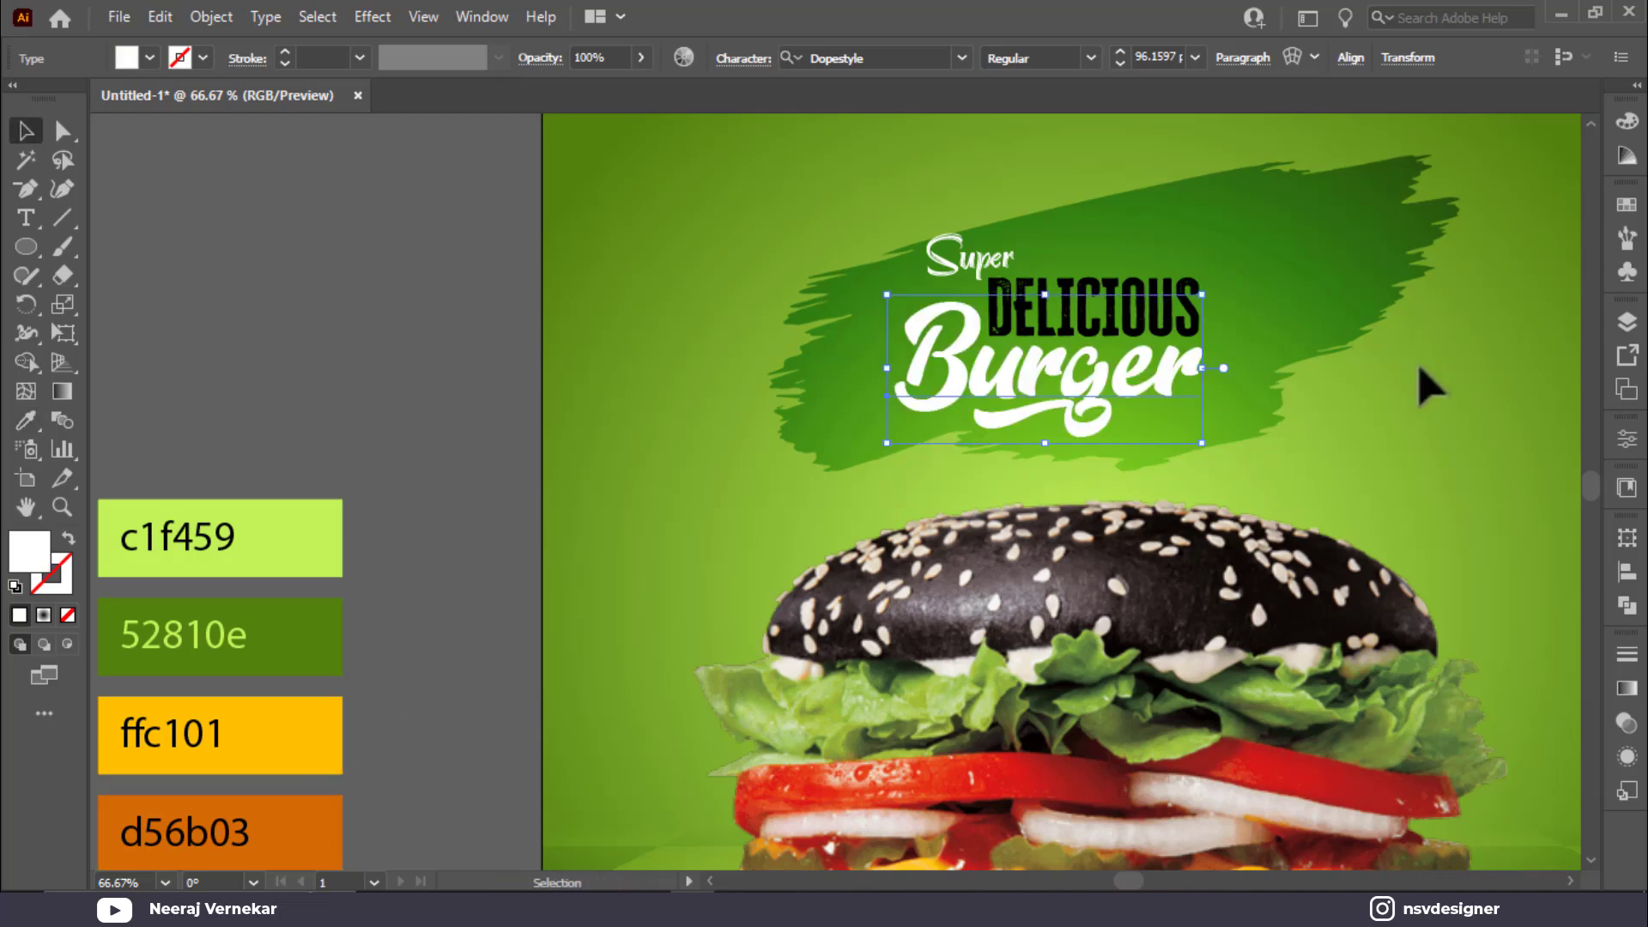
left_click(1149, 295)
key("i")
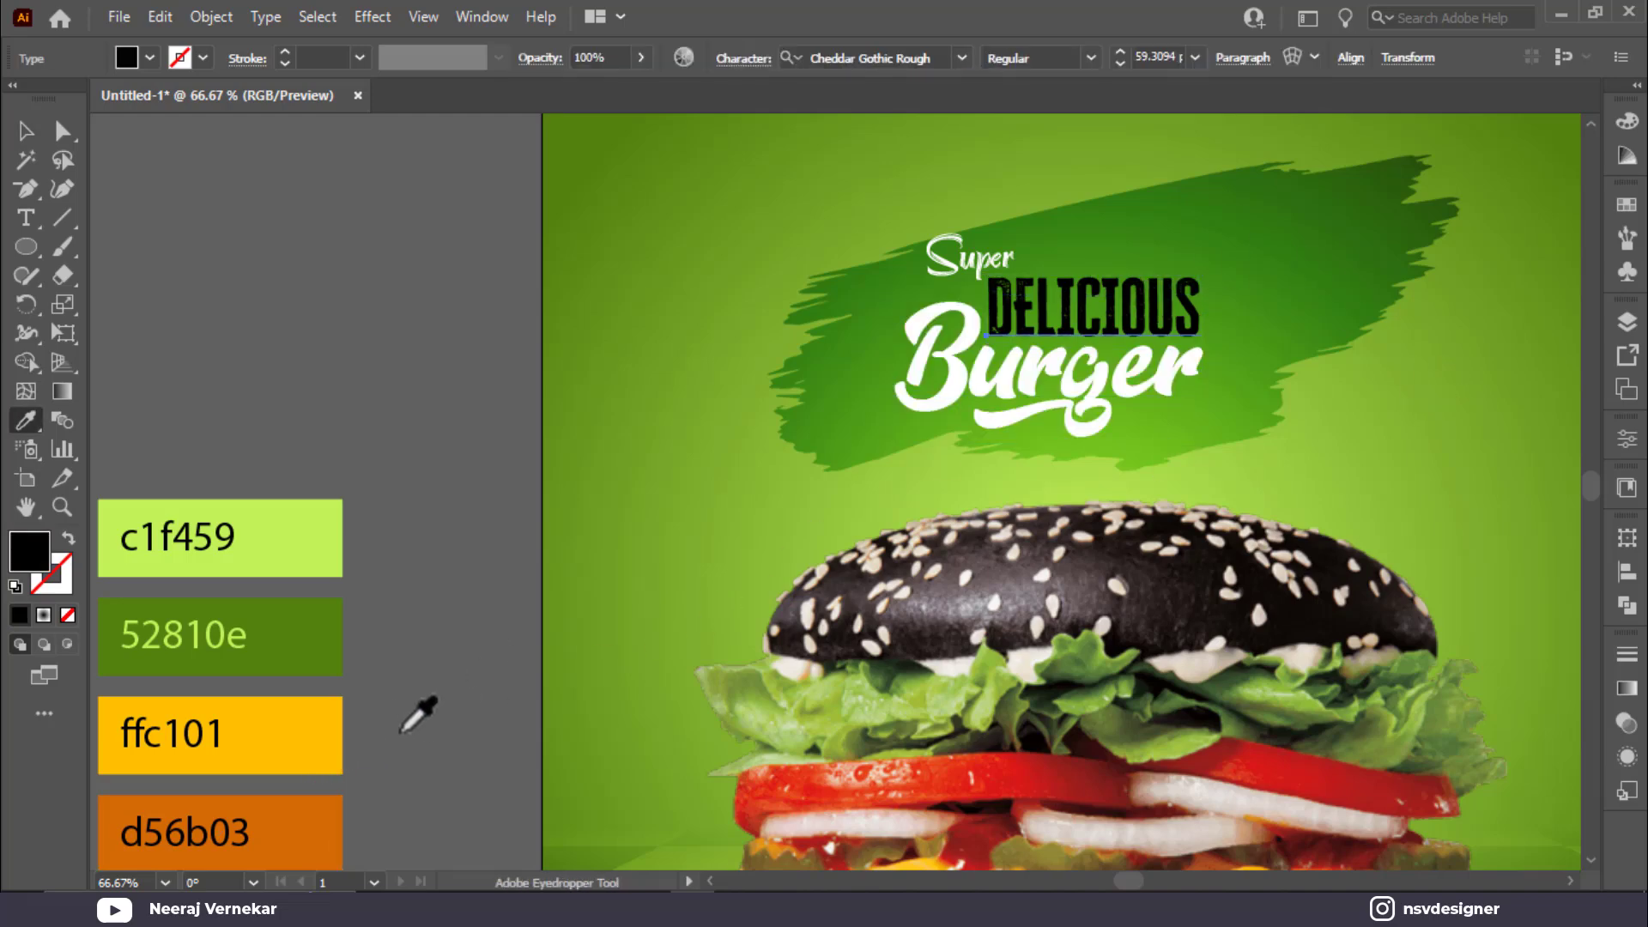
left_click(339, 737)
key("v")
Step: Return Super to white after trying orange and yellow, and select all three headline lines
left_click(956, 243)
key("i")
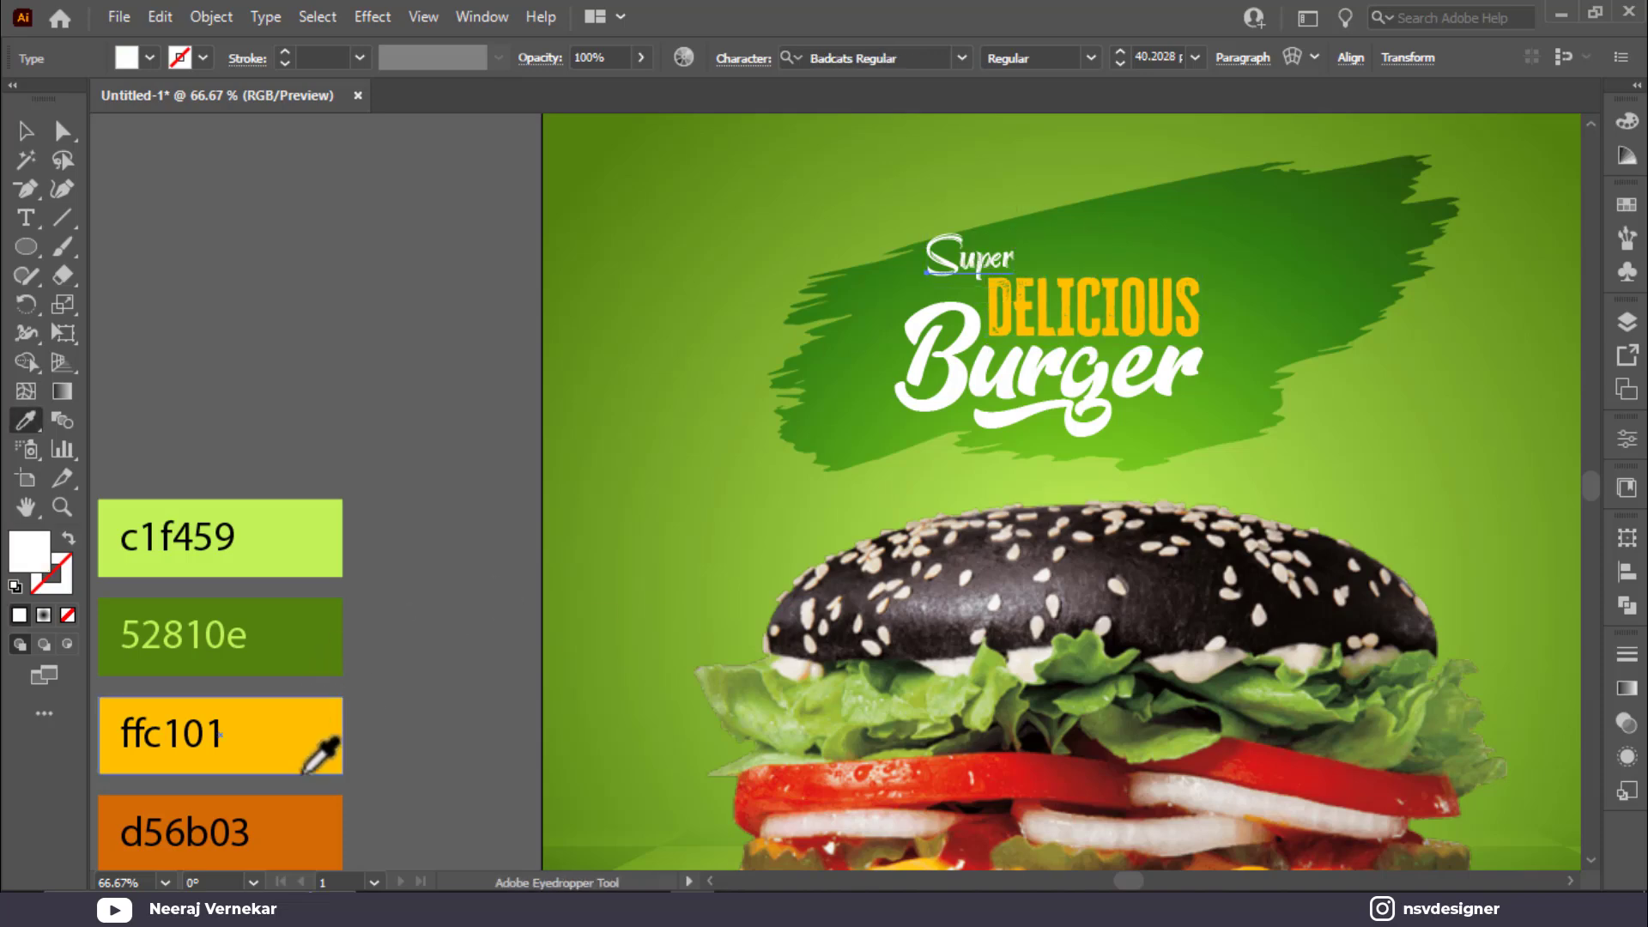
left_click(301, 815)
left_click(340, 743)
key("v")
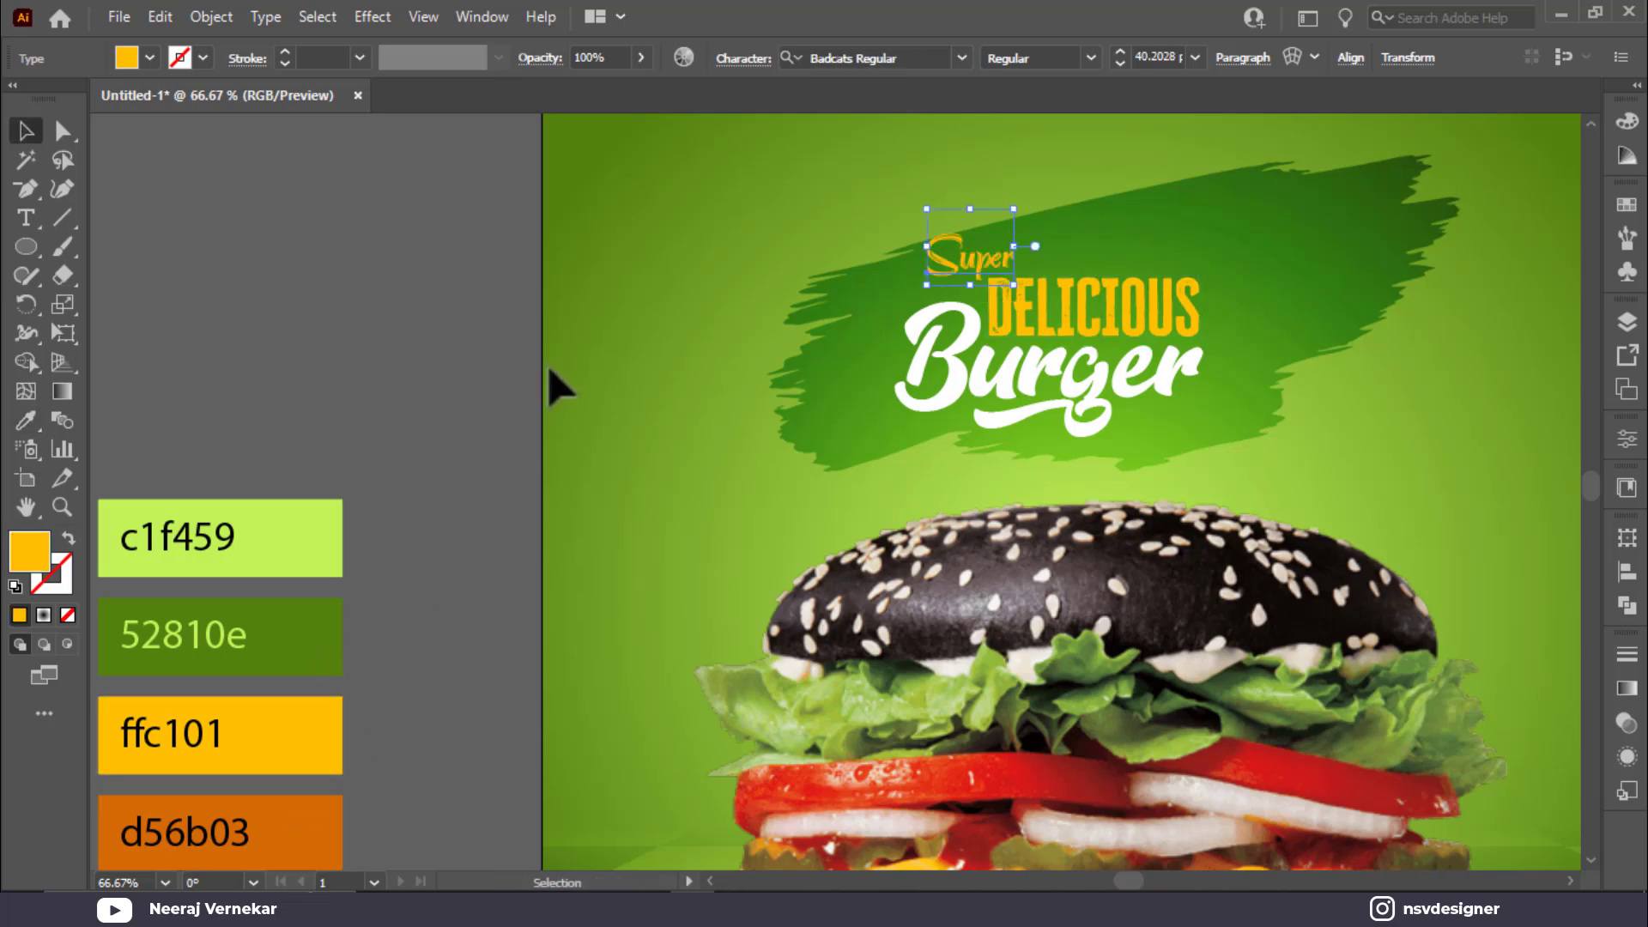
left_click(126, 58)
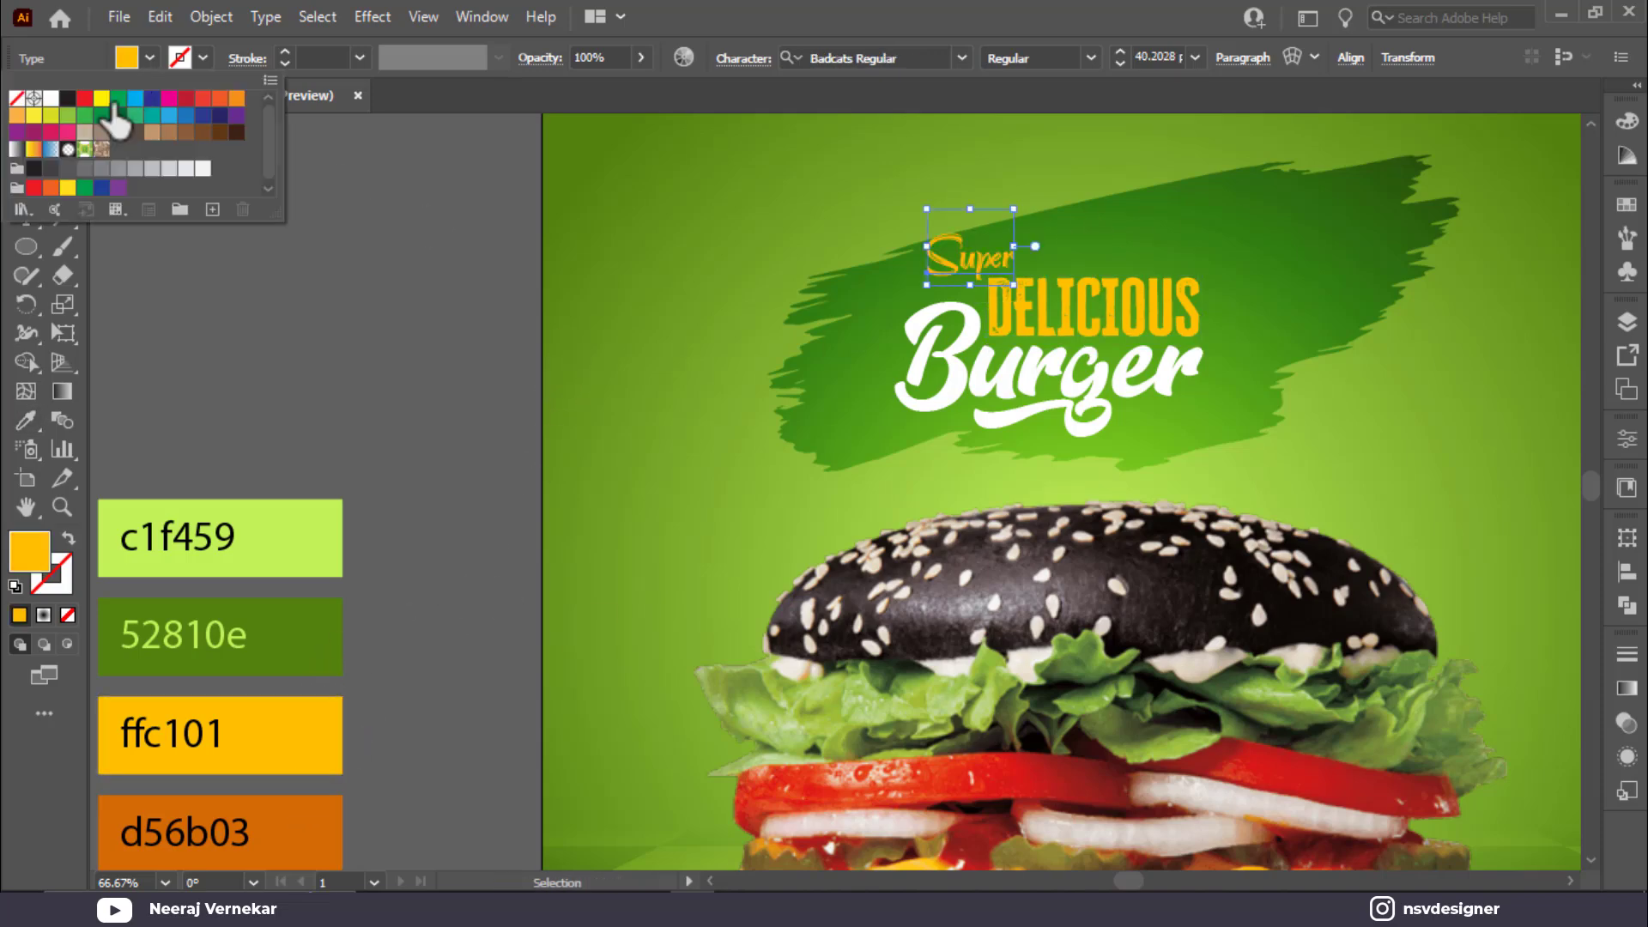
left_click(45, 107)
left_click_drag(846, 230, 1170, 426)
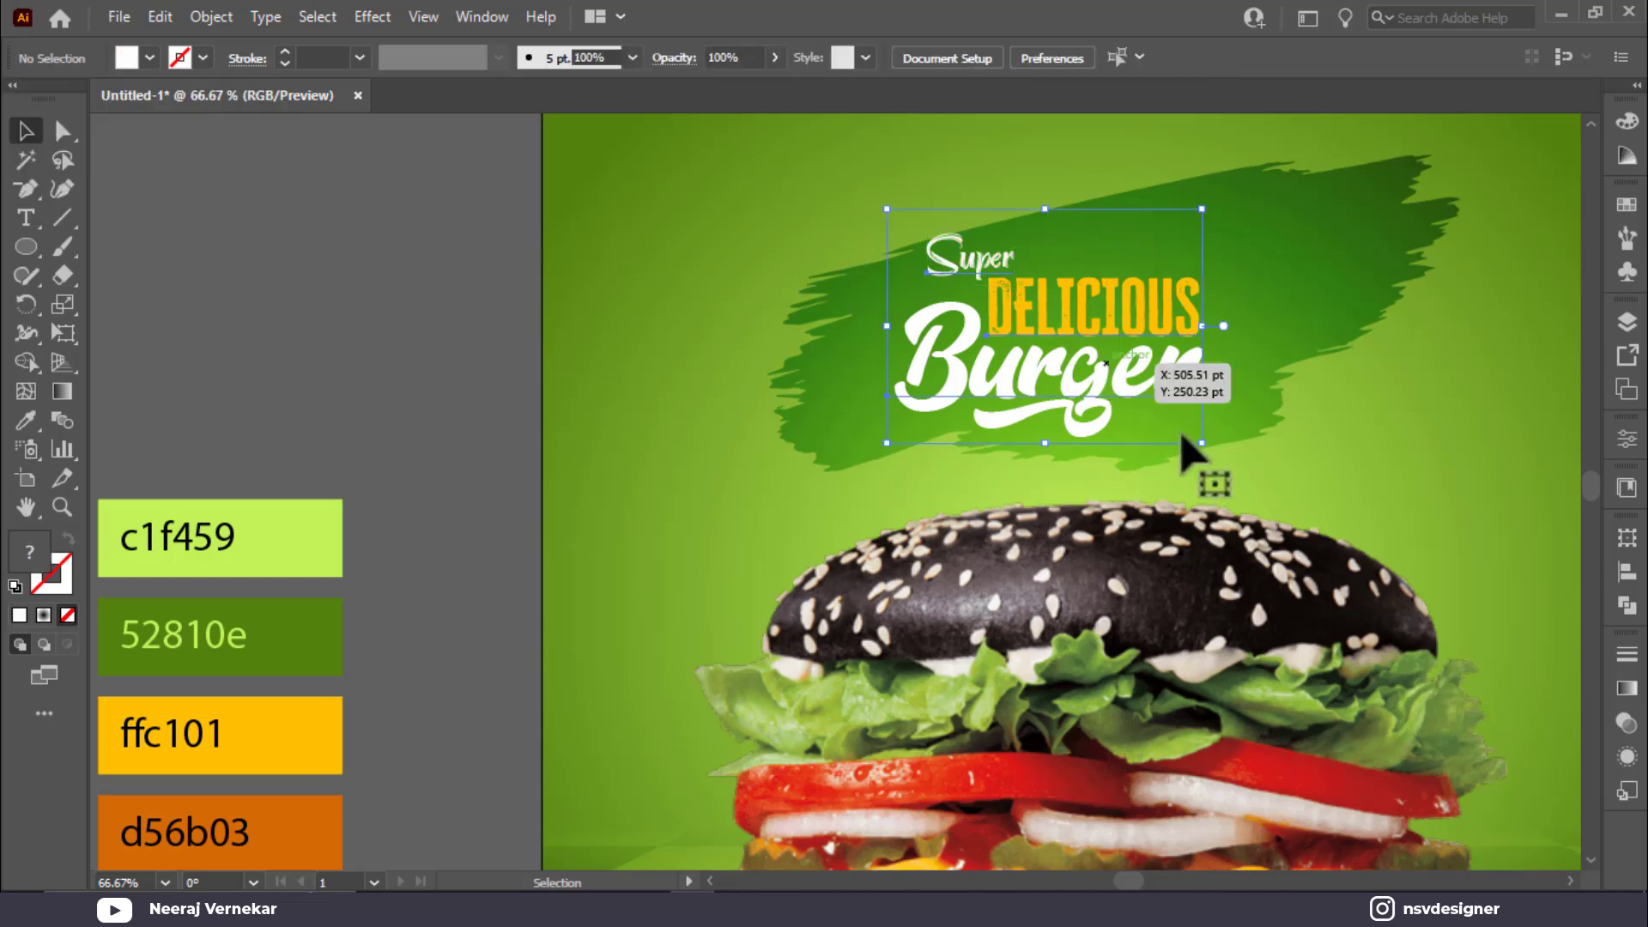
Step: Group the three headline lines and scale the group up
scroll(1179, 366, "up", 1)
left_click_drag(1255, 380, 798, 415)
key("ctrl+g")
left_click_drag(788, 506, 914, 541)
Step: Move the headline group right and tilt it slightly counter-clockwise over the brush stroke
left_click_drag(1064, 500, 1131, 492)
left_click_drag(880, 464, 939, 464)
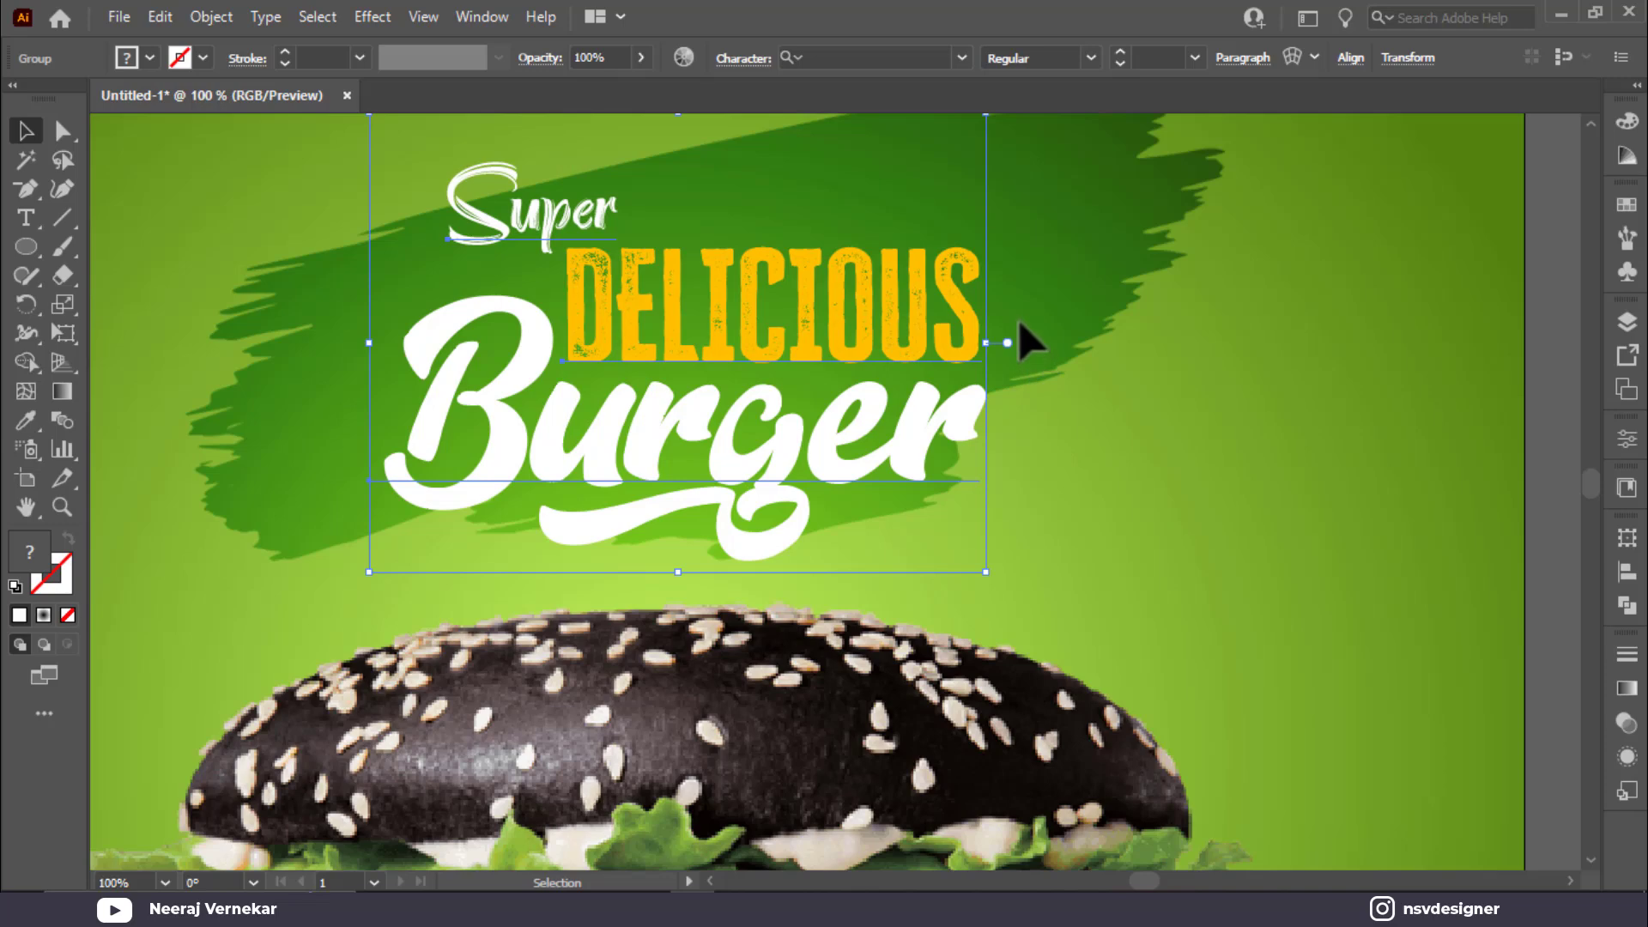
left_click_drag(1002, 584, 1057, 486)
left_click_drag(877, 465, 891, 439)
key("ctrl+0")
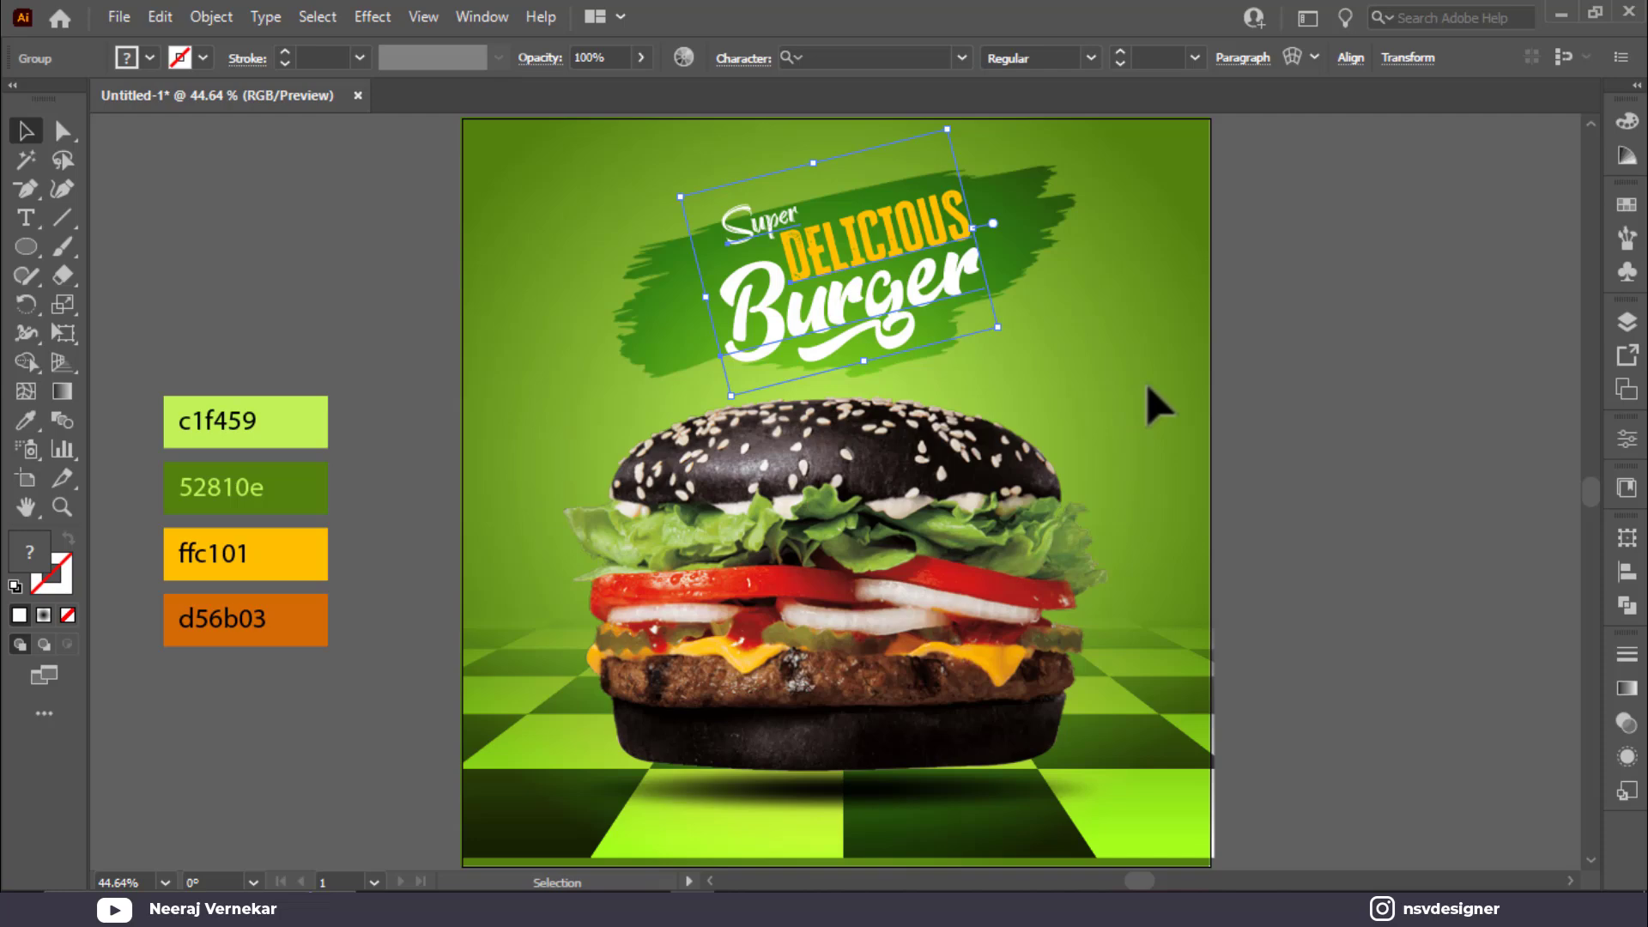
Step: Duplicate the headline group and offset the top copy up-left
left_click(1150, 403)
left_click_drag(948, 322, 971, 360)
key("ctrl+z")
left_click_drag(812, 299, 802, 290)
left_click(925, 346)
left_click(906, 342)
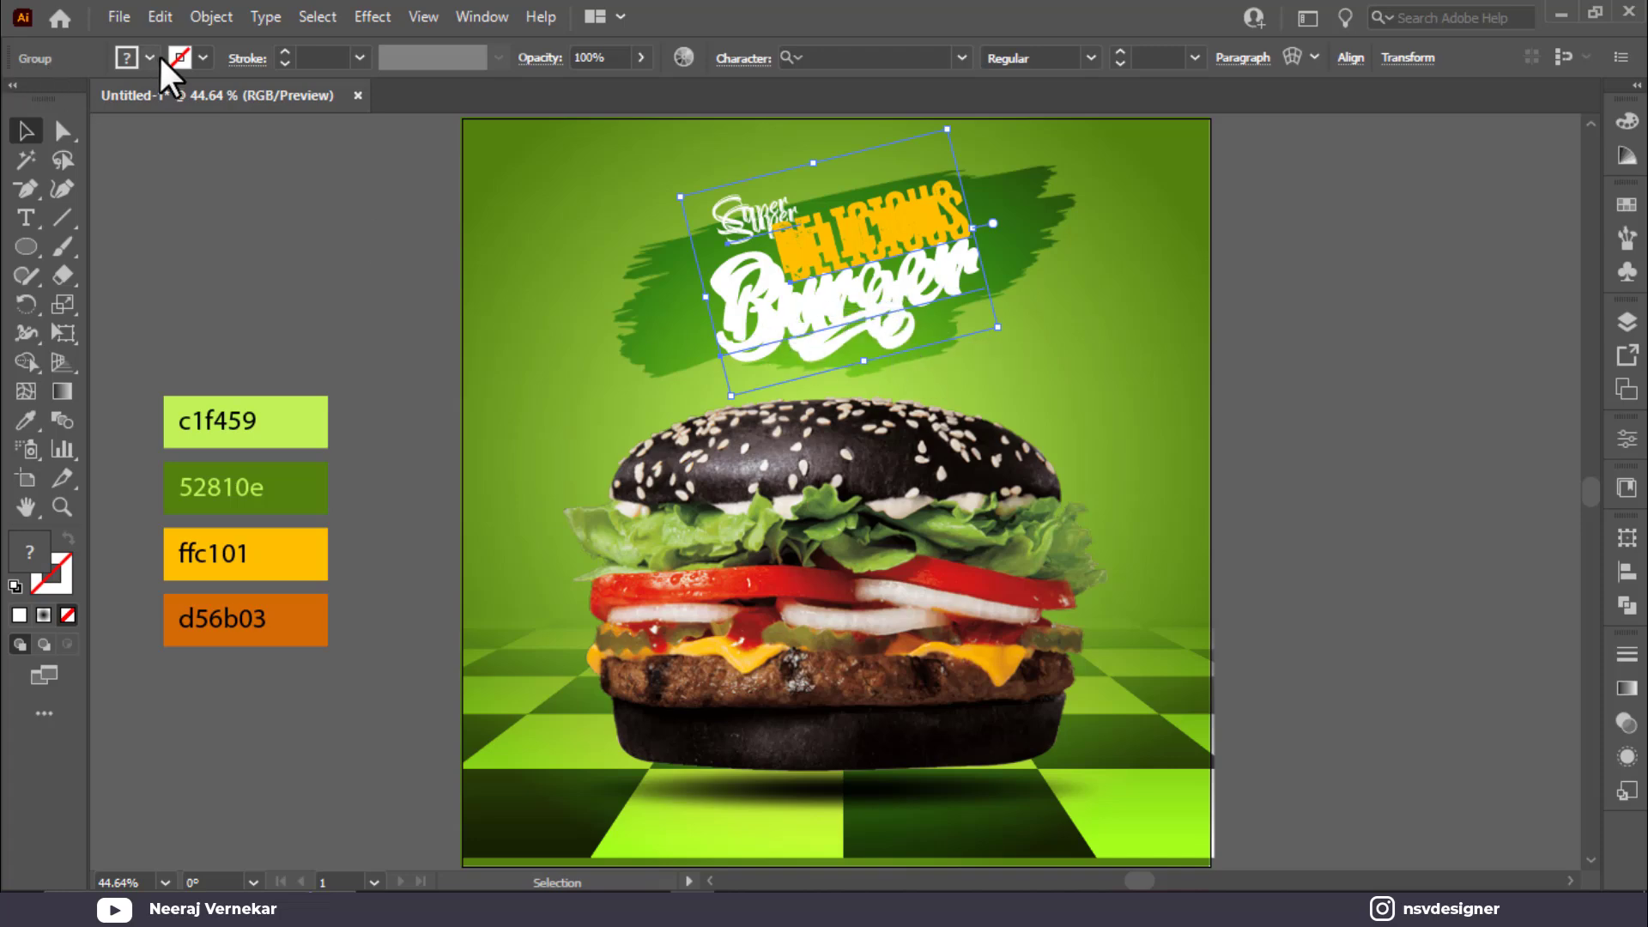
left_click_drag(788, 222, 760, 166)
Step: Fill the lower headline copy black
left_click(929, 350)
left_click(898, 331)
left_click(149, 59)
left_click(68, 102)
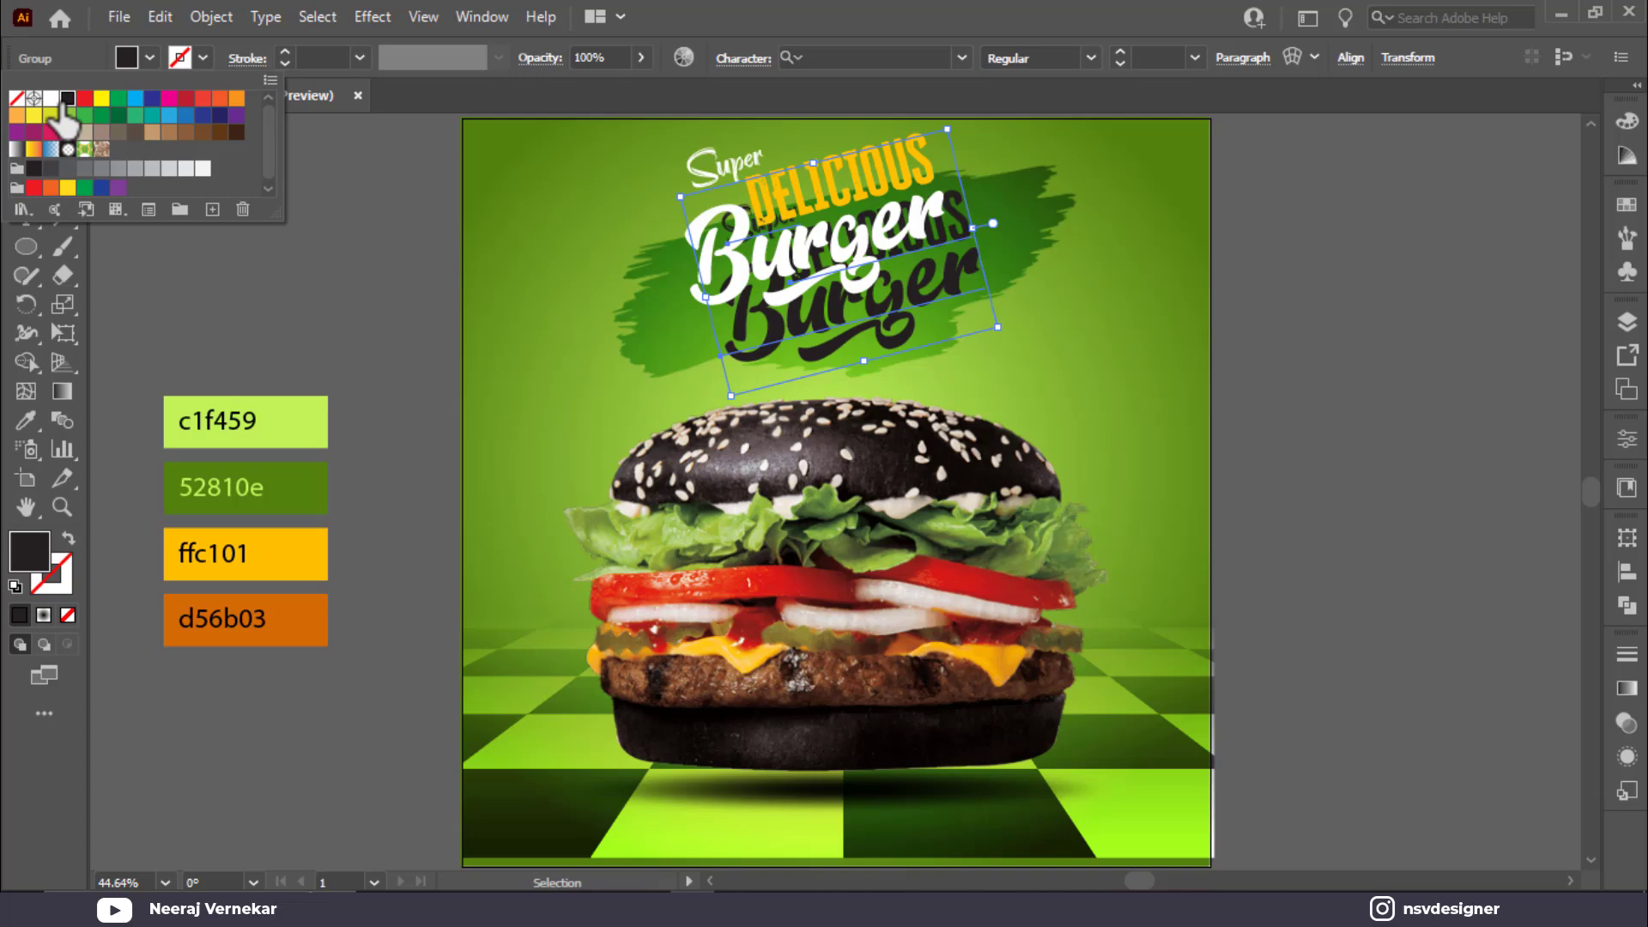
left_click(662, 301)
Step: Shift the white headline down-right and fade the black copy to about 27% opacity
scroll(1030, 305, "up", 3)
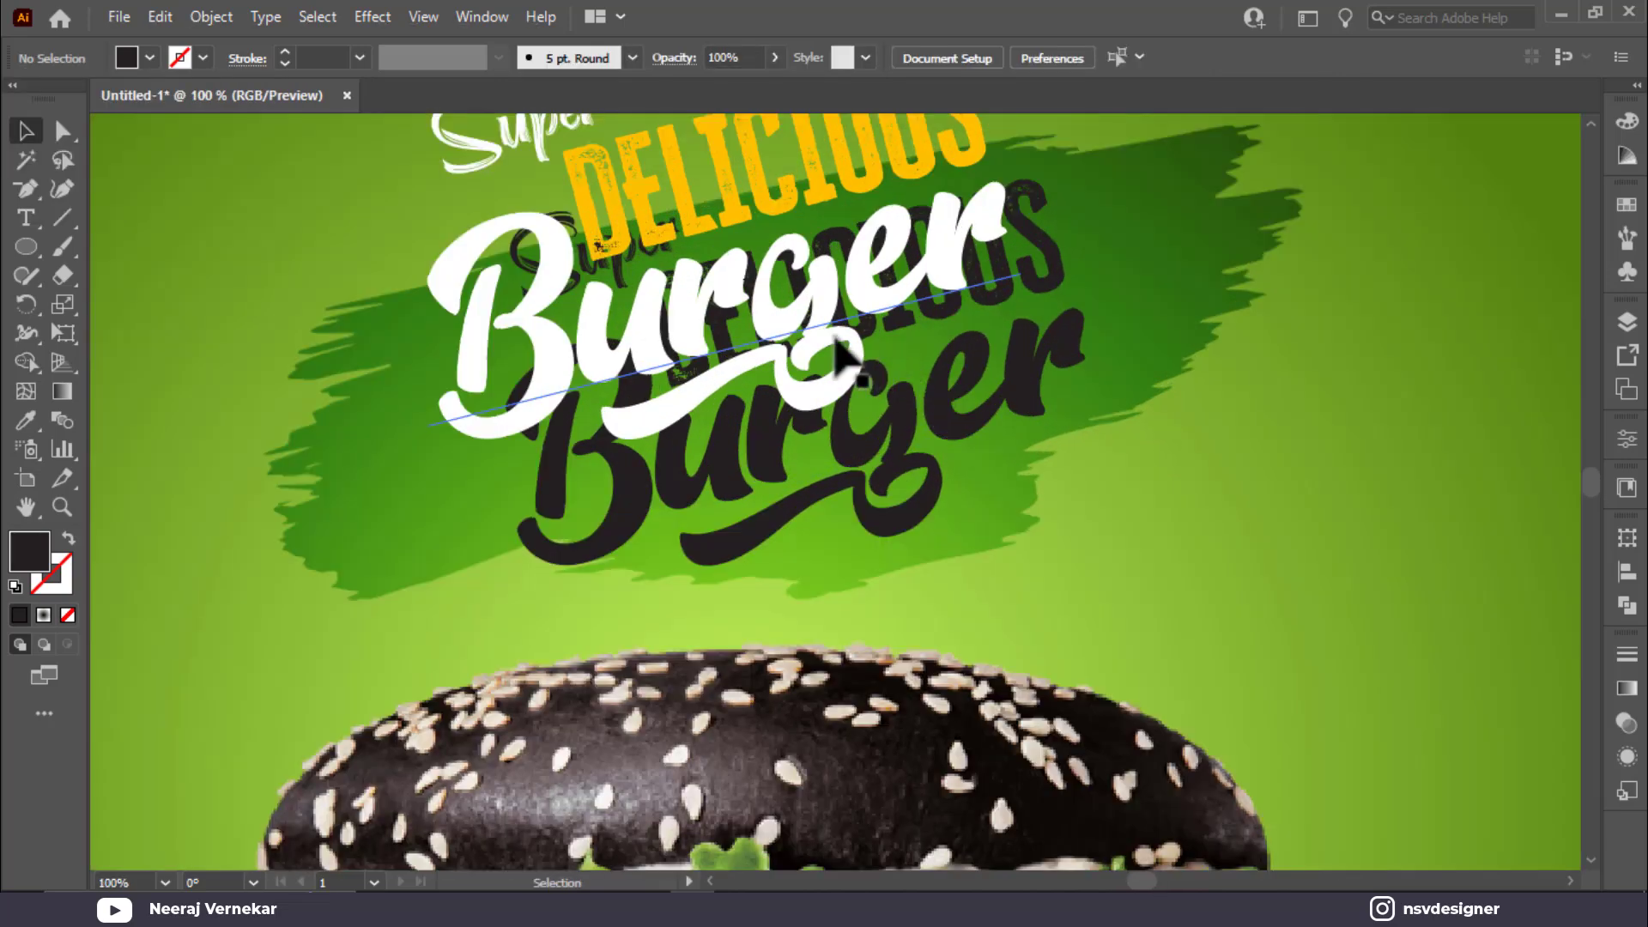
left_click_drag(837, 343, 867, 357)
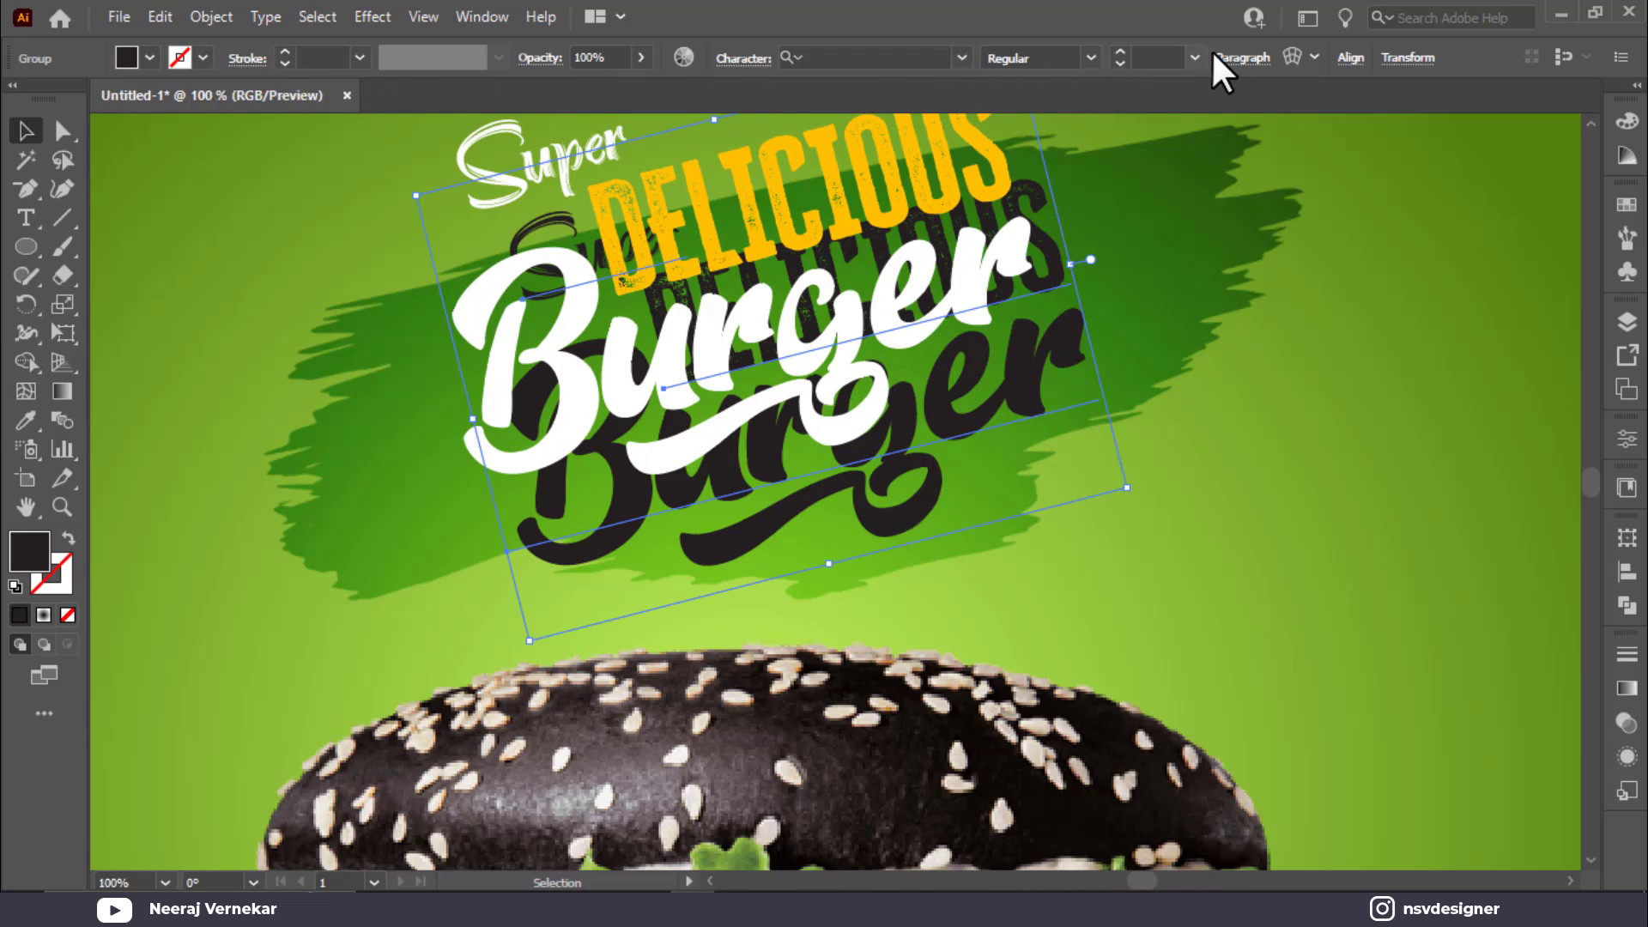
left_click(640, 57)
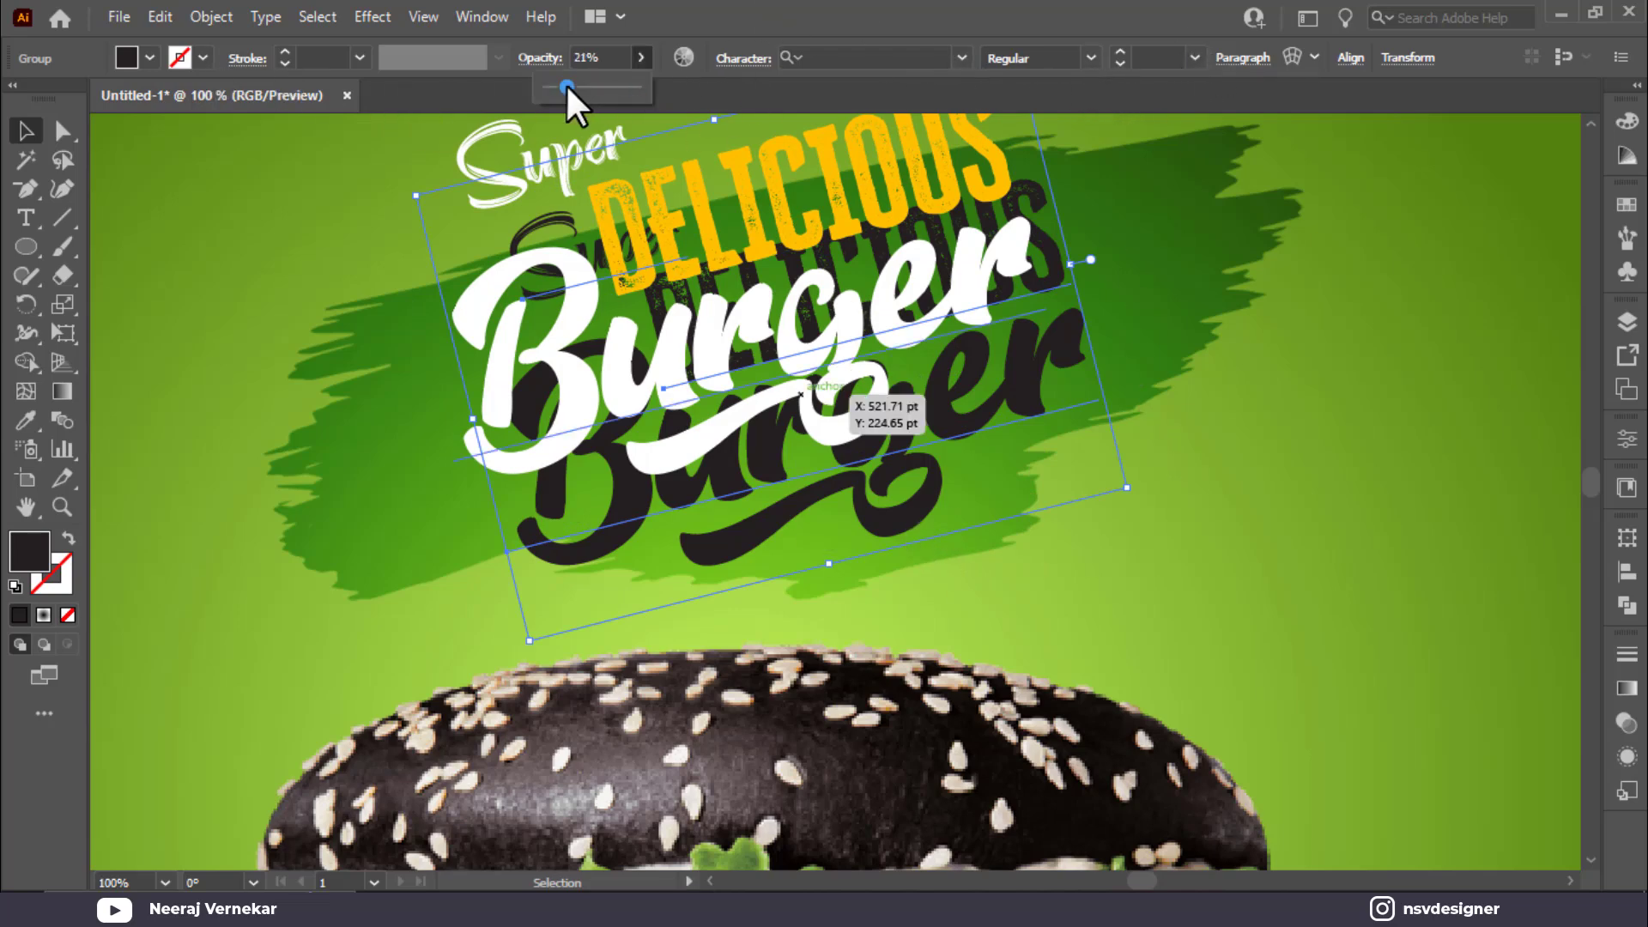
left_click(565, 86)
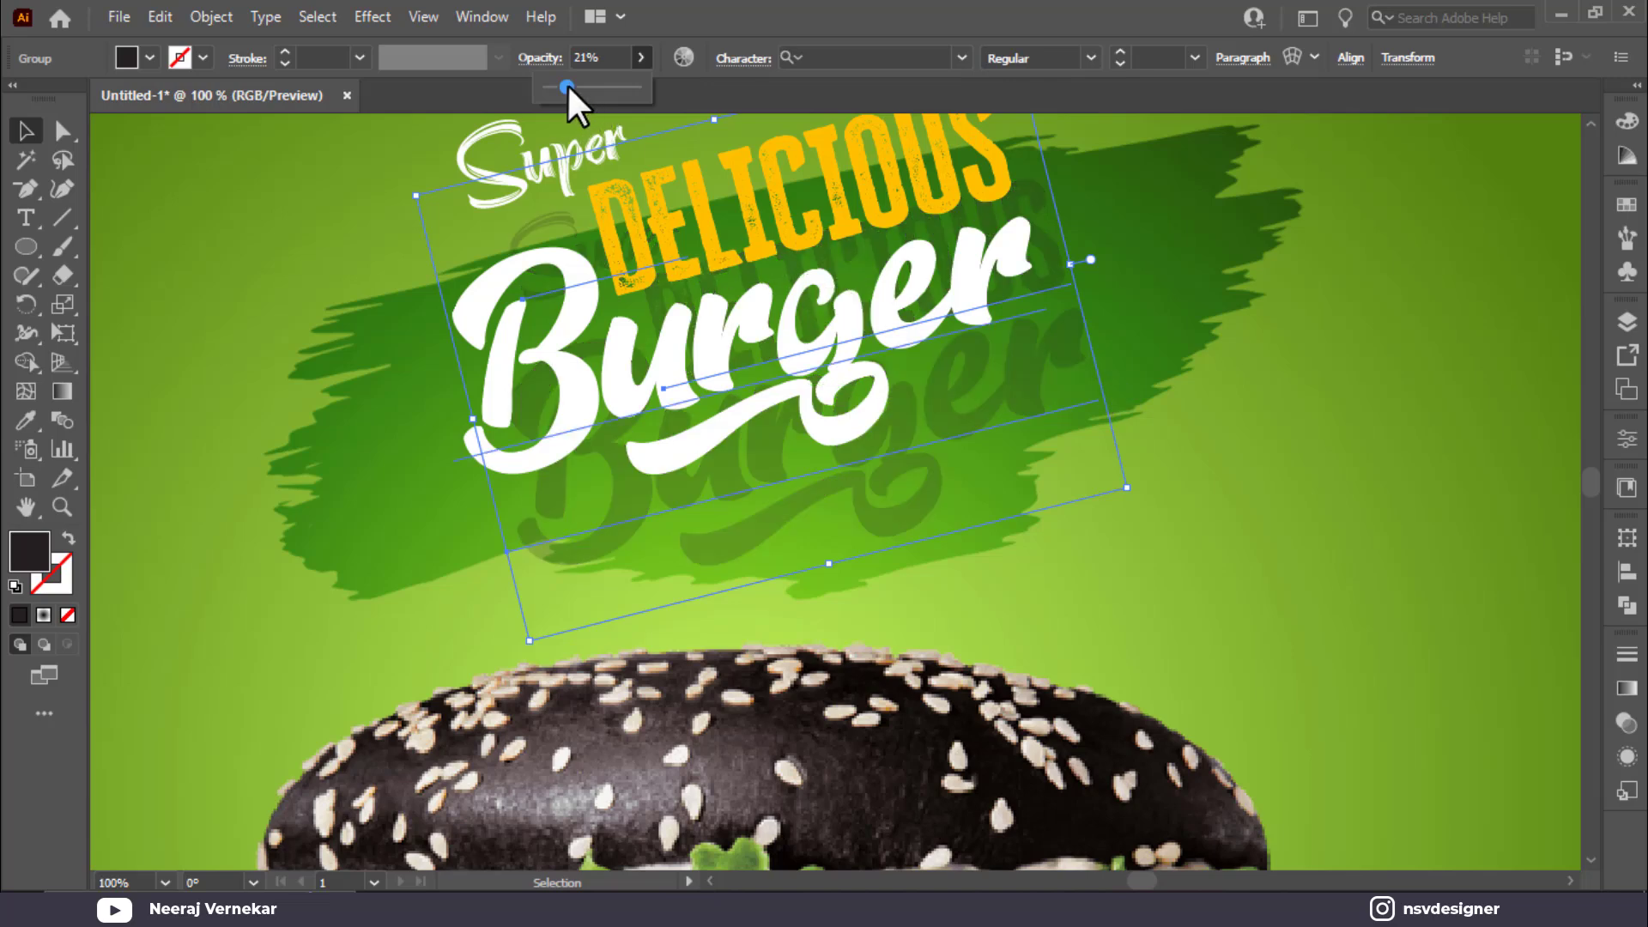
left_click(1003, 325)
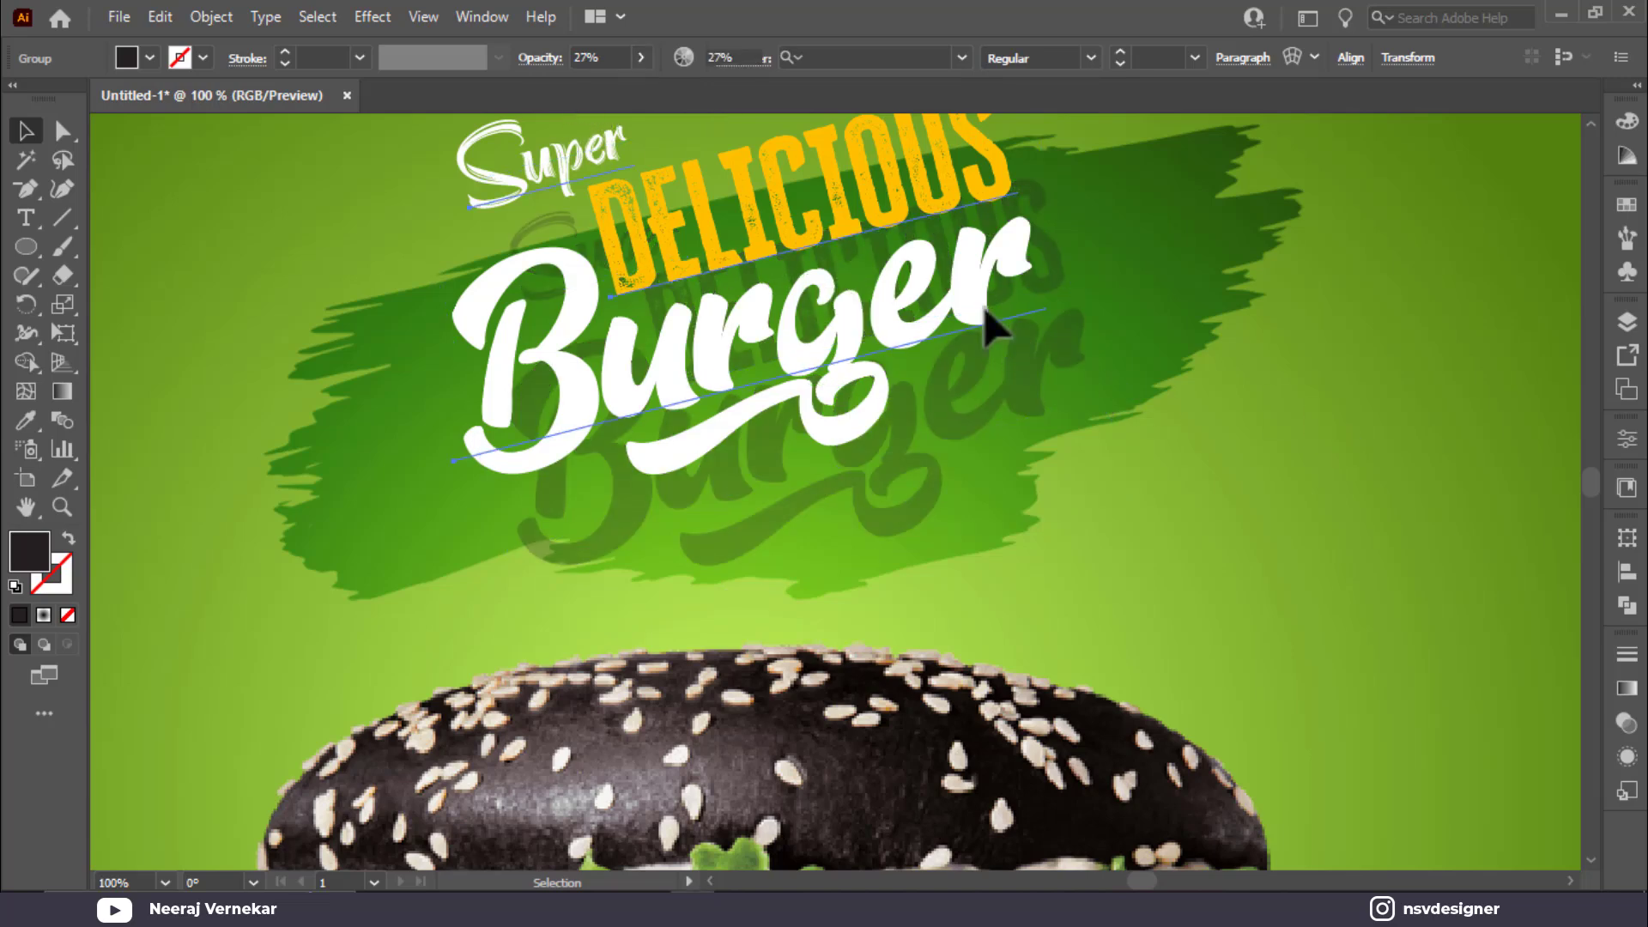
Step: Nudge the white lettering down-right so the dark copy reads as a shadow
left_click(840, 263)
left_click_drag(841, 263, 875, 313)
key("Right")
key("Right")
key("Right")
key("Right")
key("Right")
key("Right")
key("Right")
key("Right")
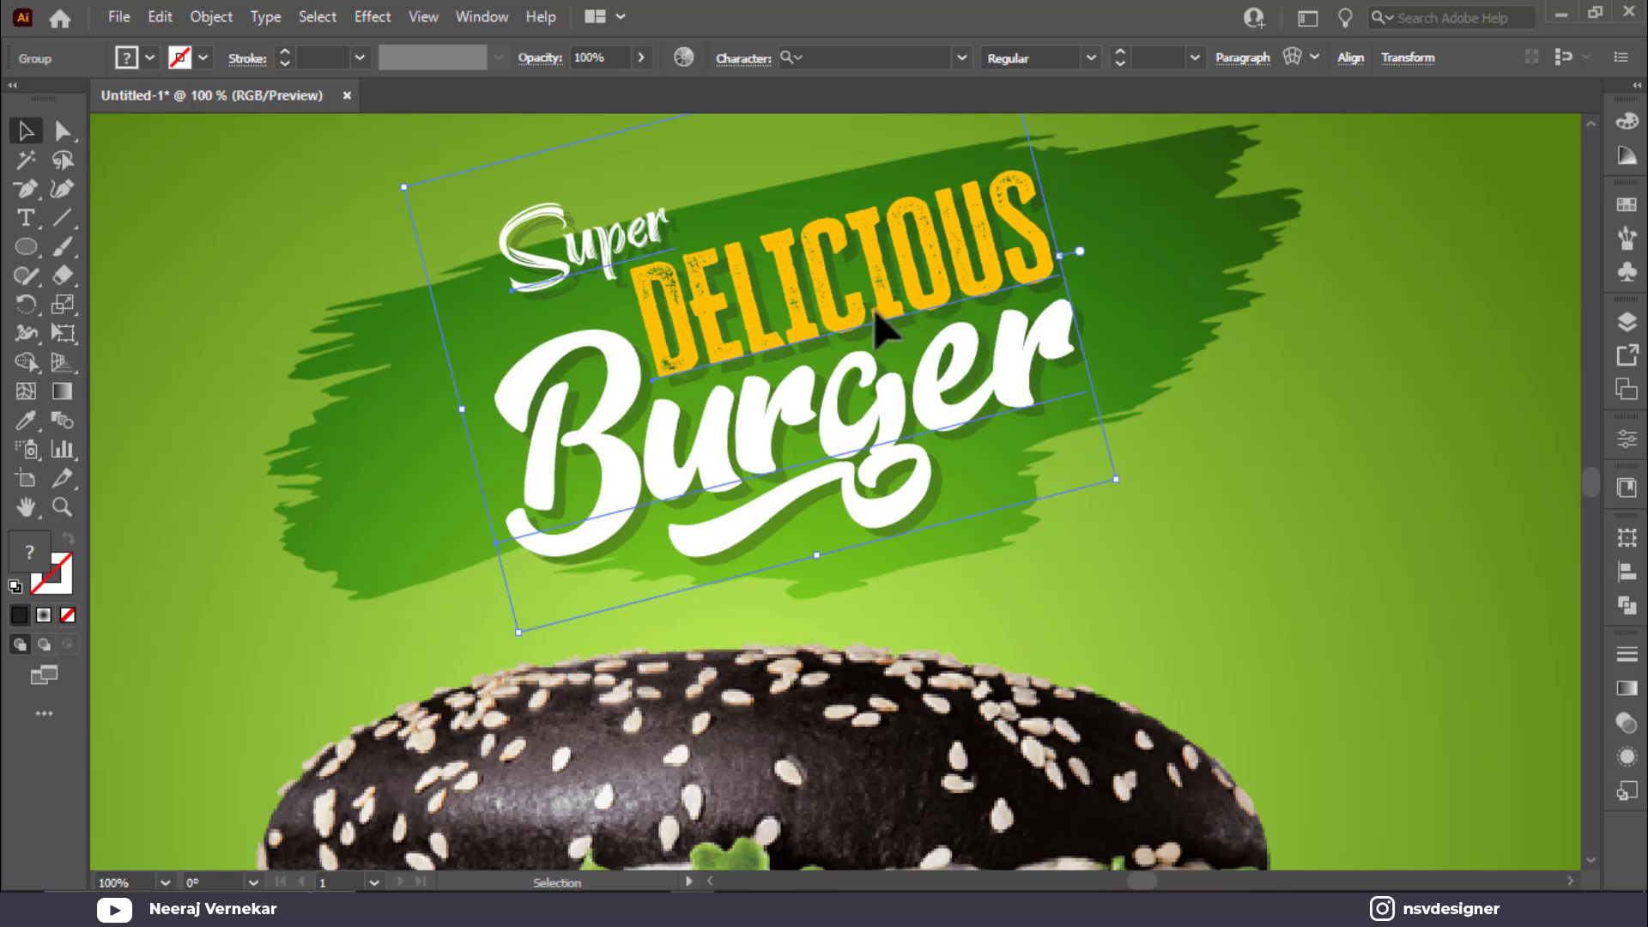
key("Right")
key("Right")
key("Right")
key("Right")
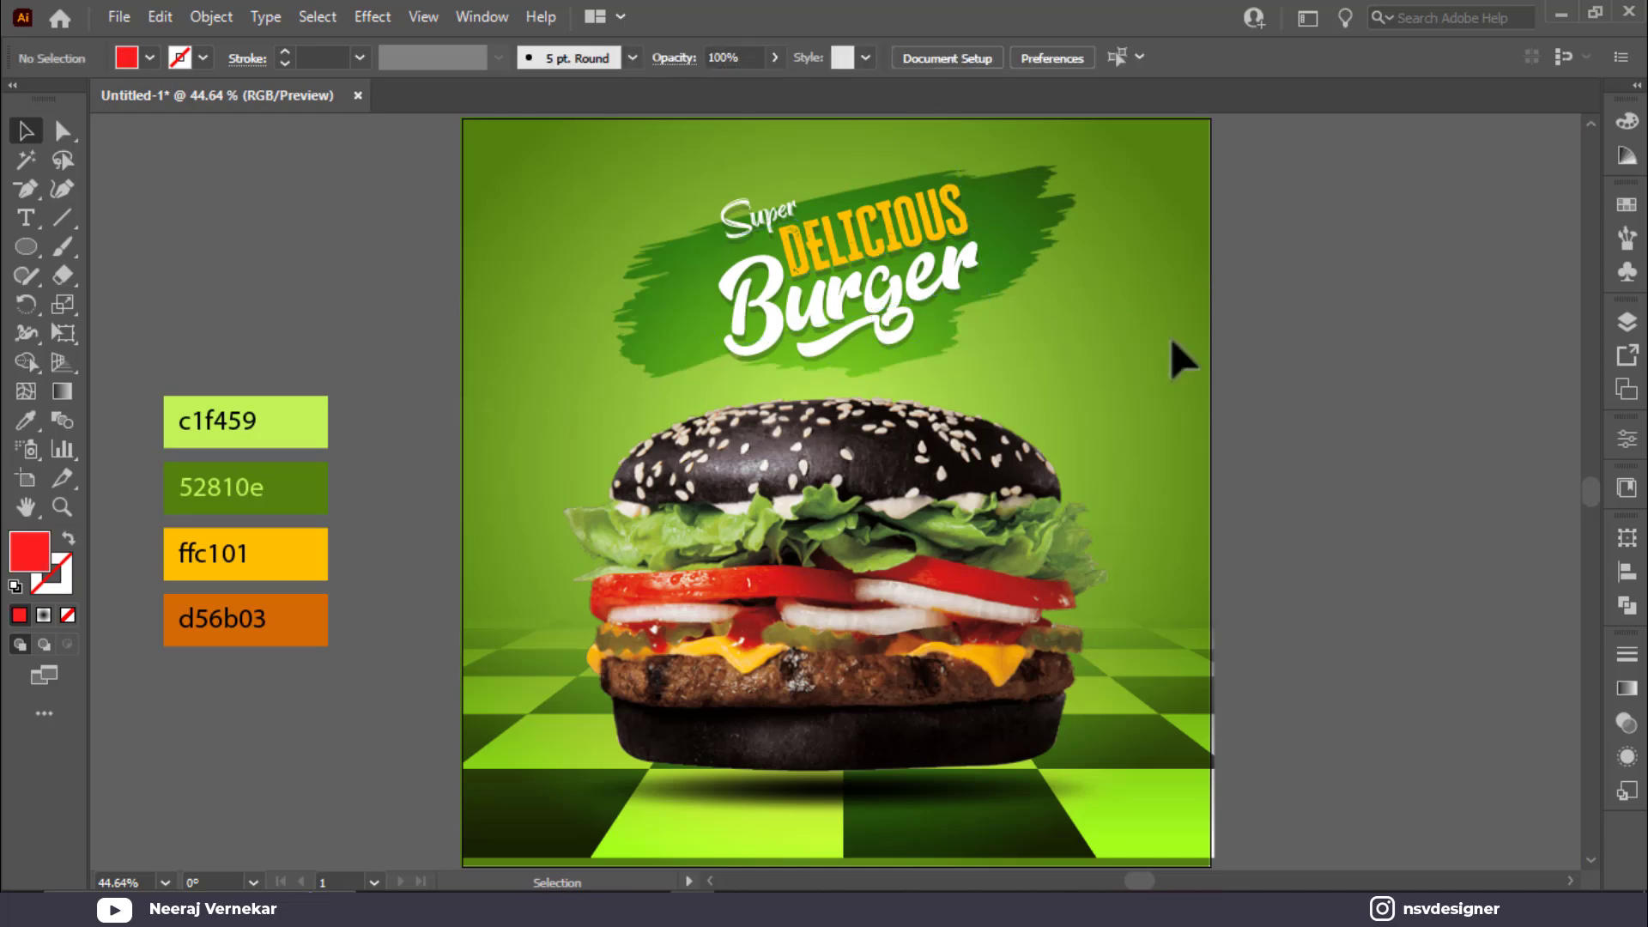
Step: Type LOGO and move it to the poster's top-left corner
left_click(28, 219)
left_click(206, 231)
type("LOGO")
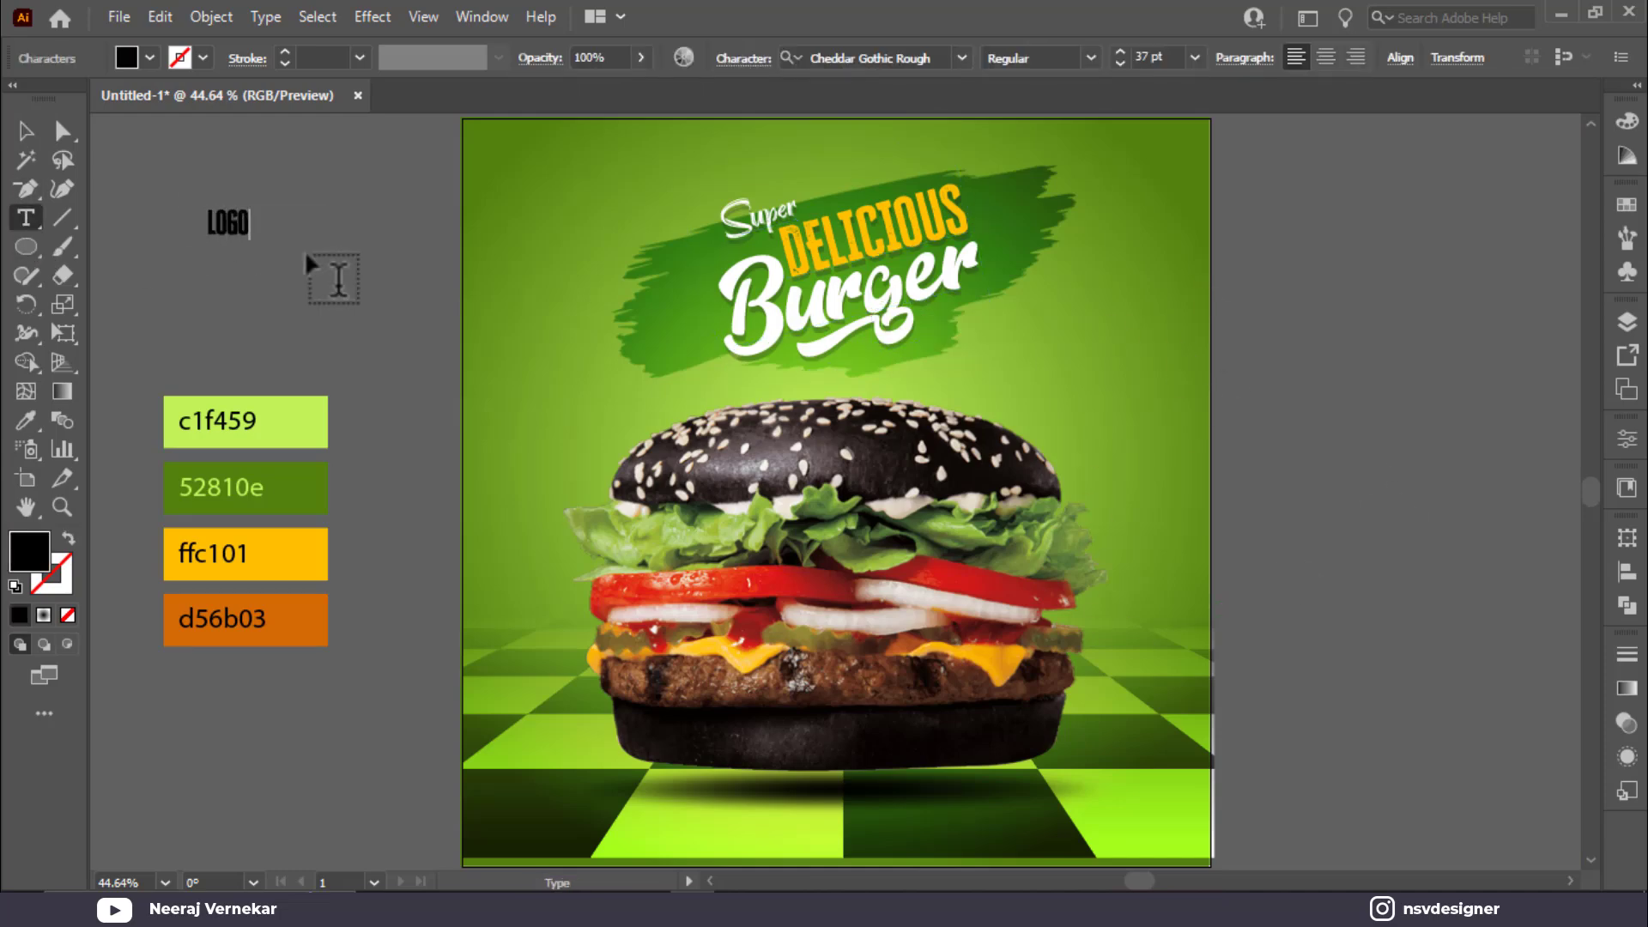
left_click(26, 131)
left_click_drag(240, 230, 540, 167)
Step: Colour LOGO with the ffc101 yellow and nudge it slightly down-left
left_click(148, 54)
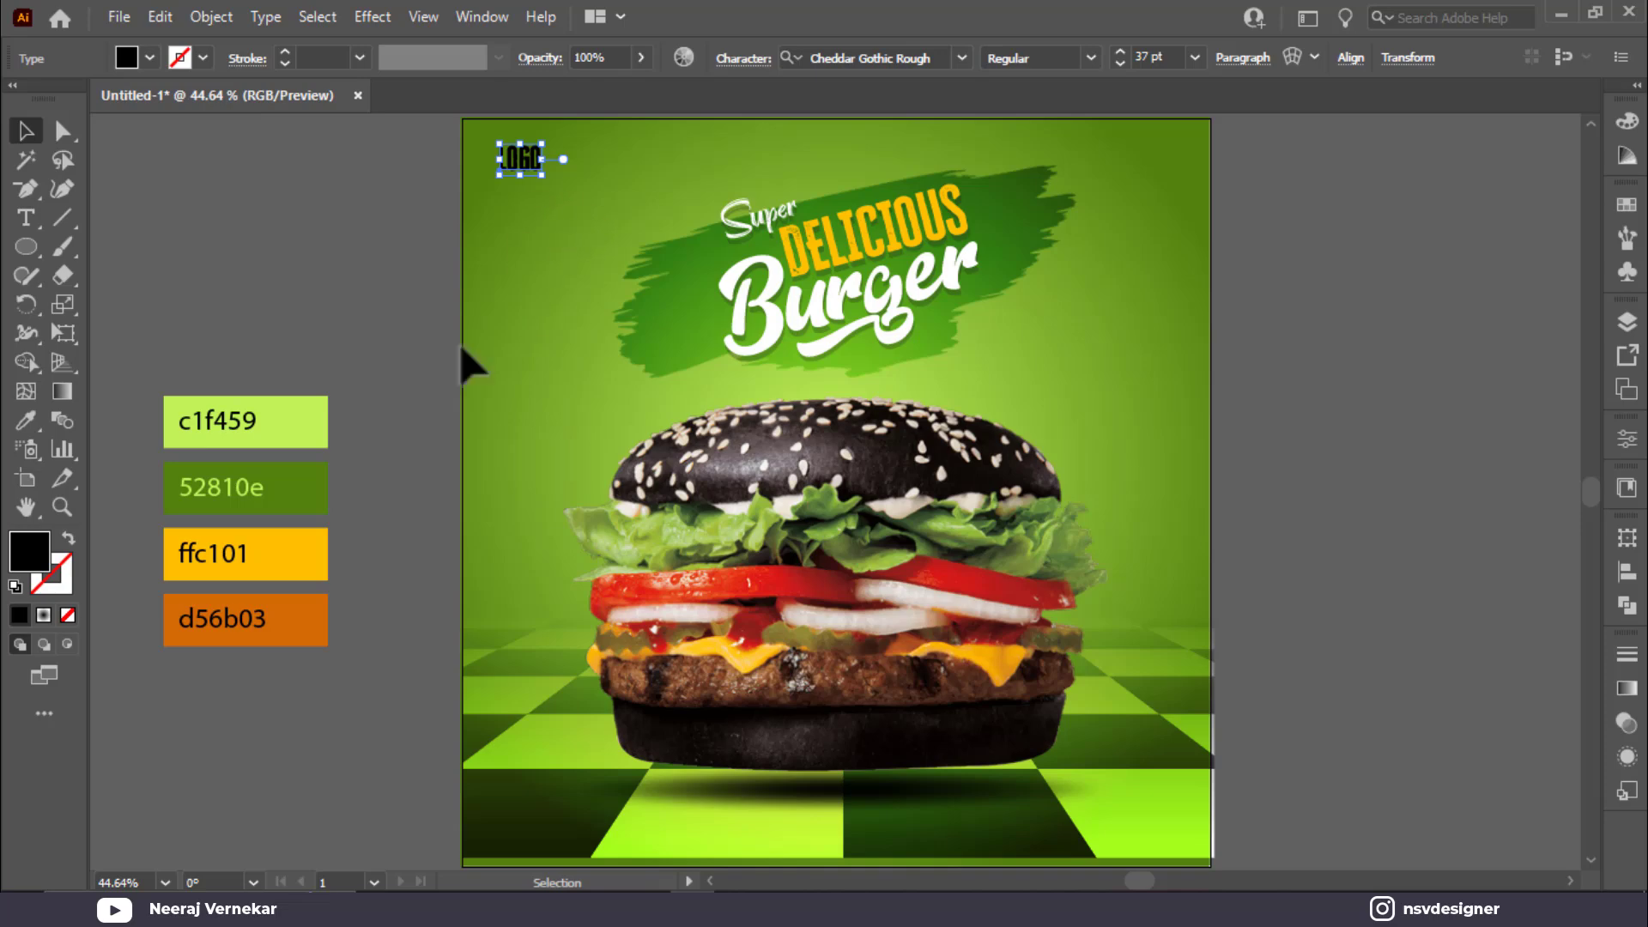
key("i")
left_click(269, 627)
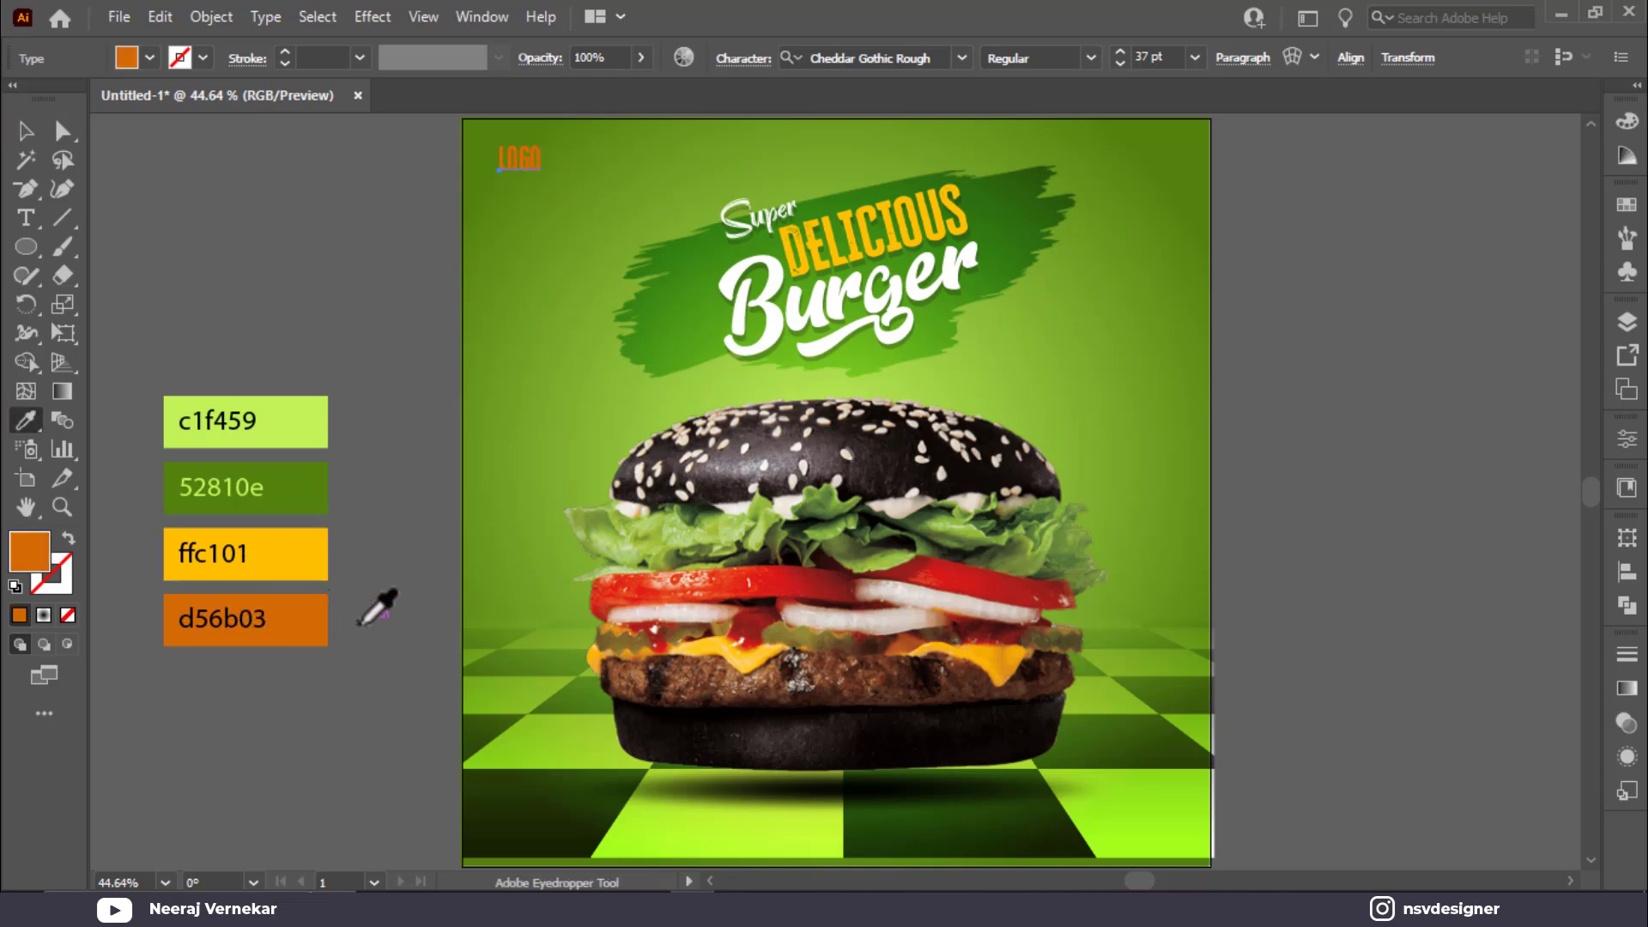
left_click(322, 553)
key("v")
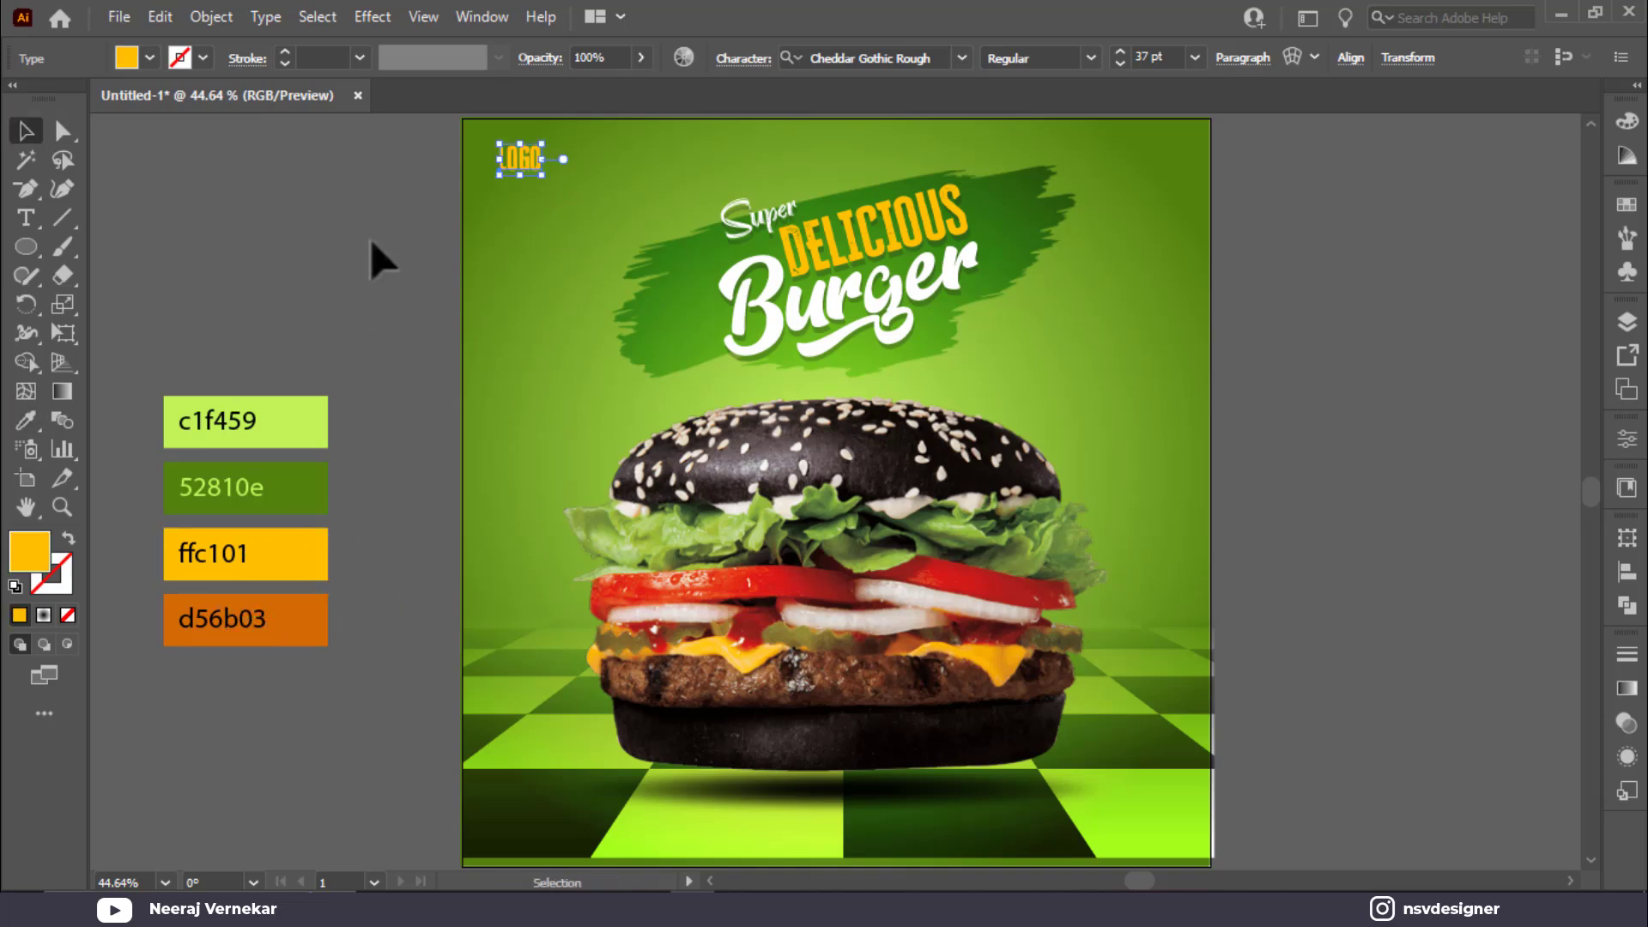
left_click(382, 257)
left_click(521, 161)
left_click(423, 220)
left_click_drag(534, 176, 530, 182)
left_click(26, 217)
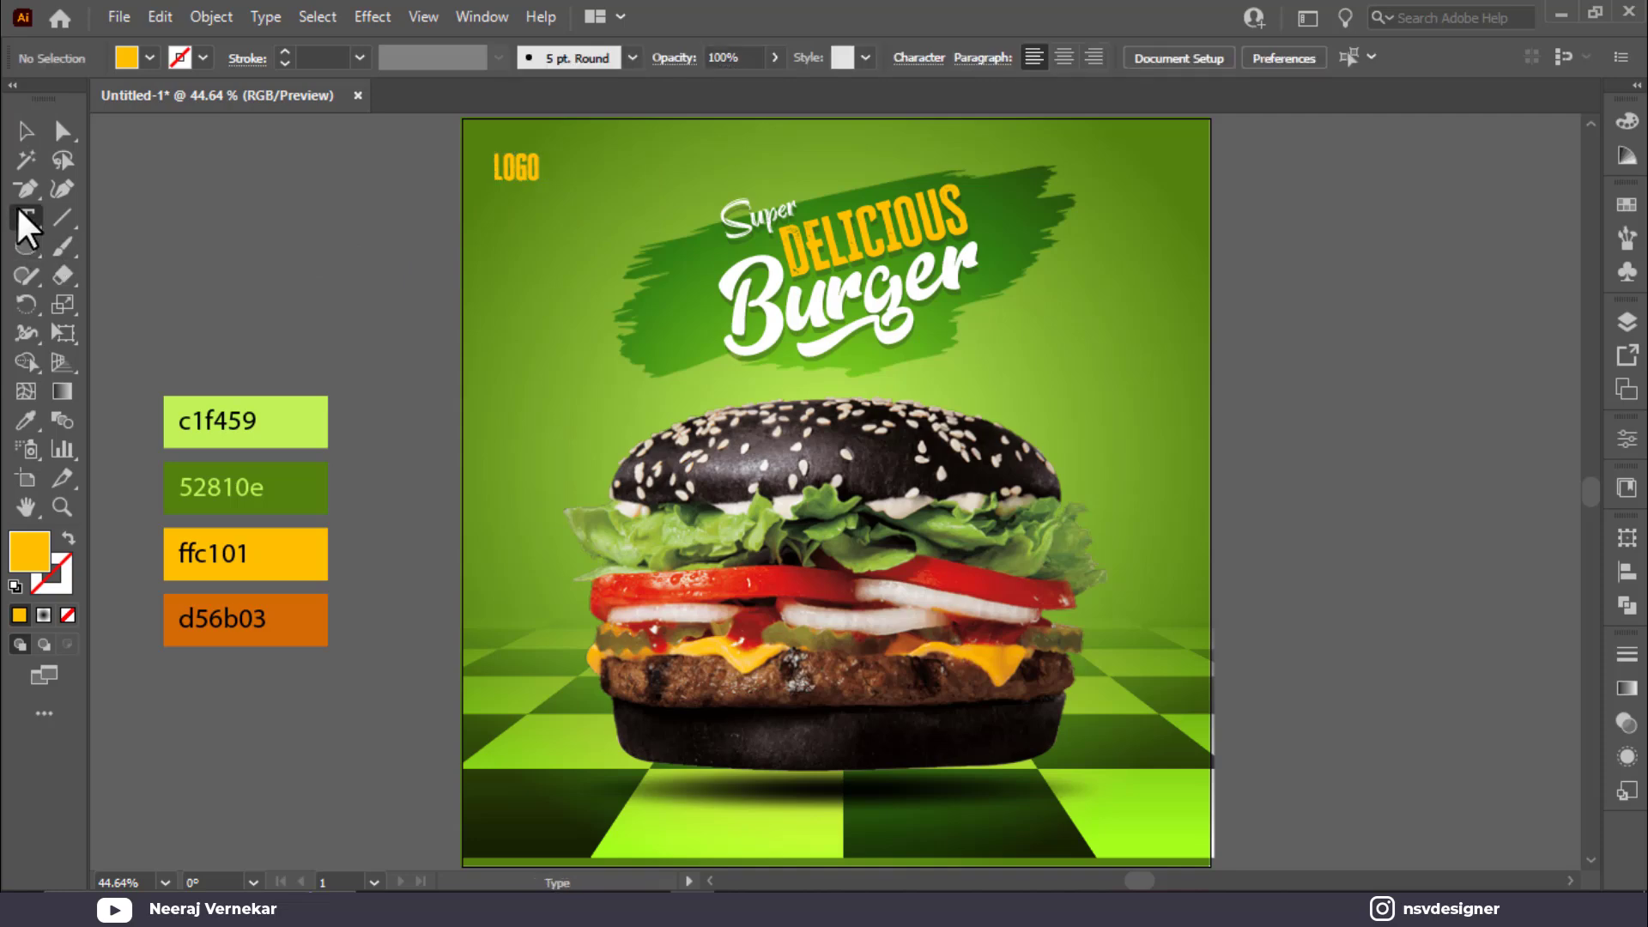
Step: Type CONTACT US, set it in Montserrat Bold, and move it to the poster's bottom-left
left_click(201, 309)
type("CONTACT")
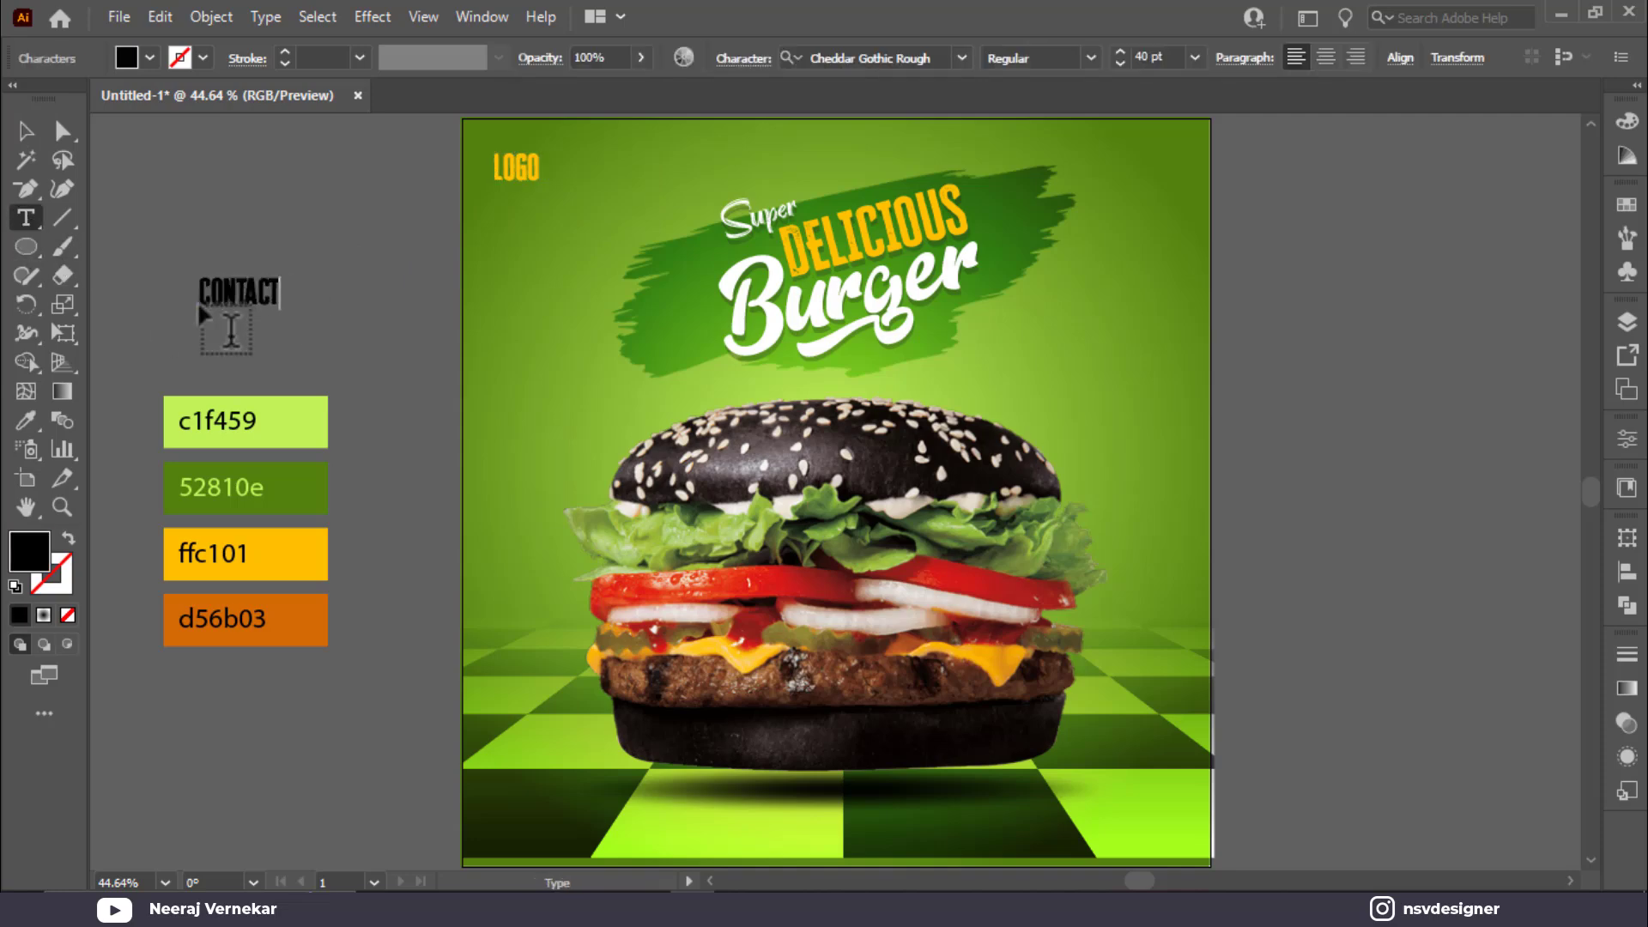
type(" US")
left_click(26, 131)
left_click(923, 58)
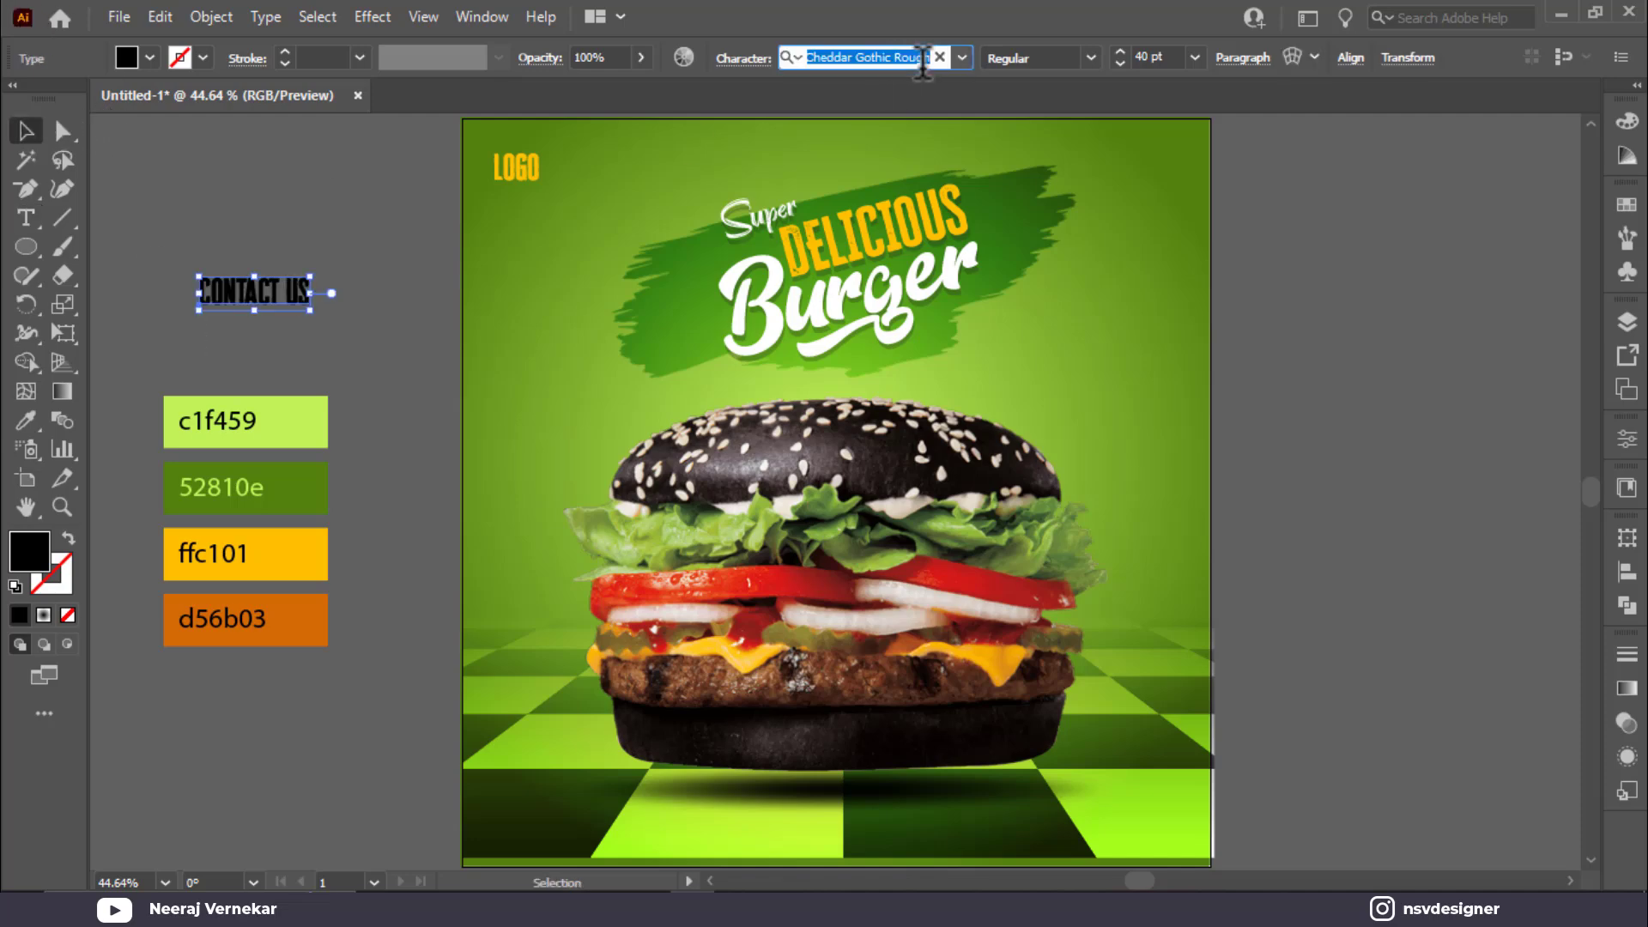
type("mon")
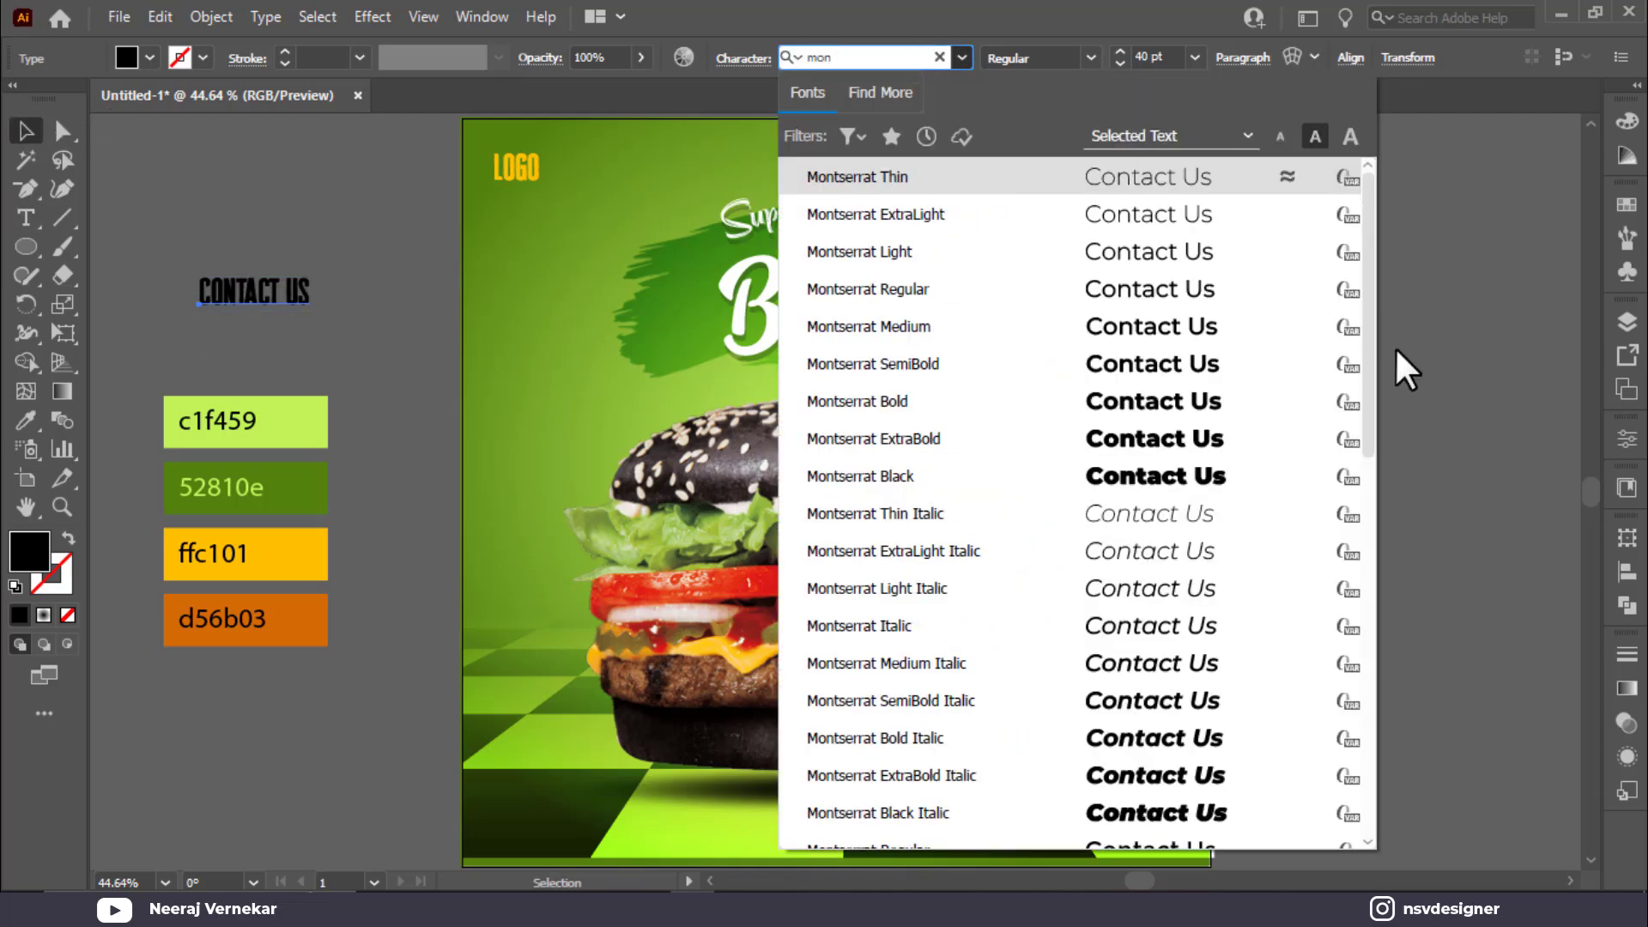
left_click(1219, 397)
left_click_drag(333, 301, 632, 819)
Step: Make Contact Us white after trying orange and yellow, then zoom to 100% on it
key("i")
left_click(304, 612)
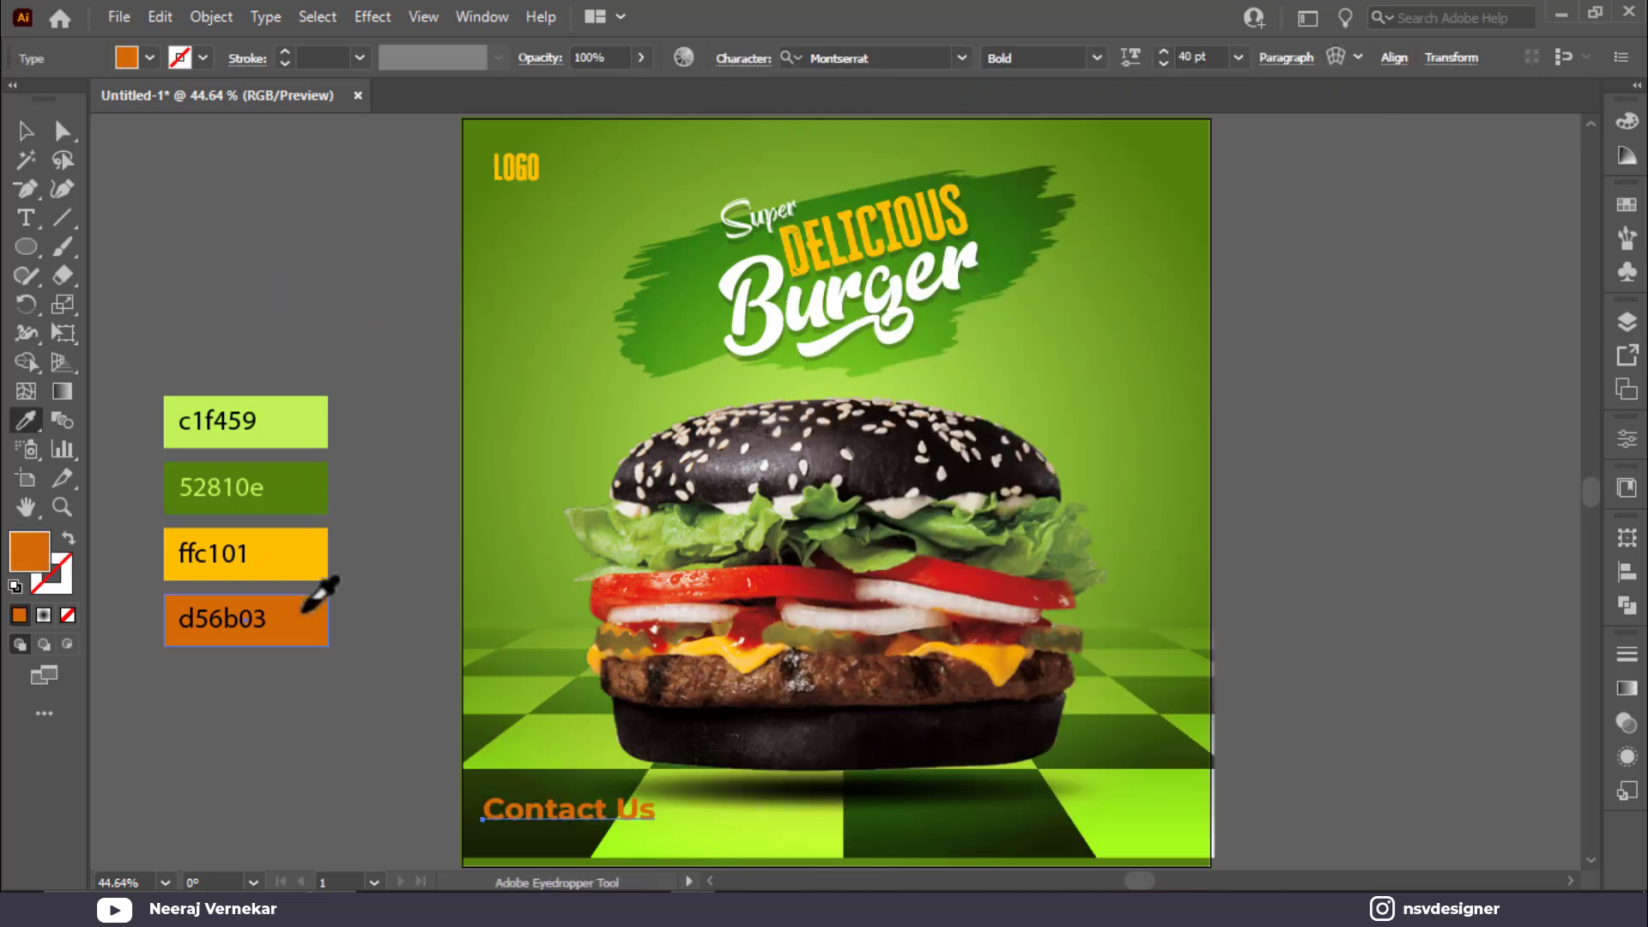
left_click(303, 565)
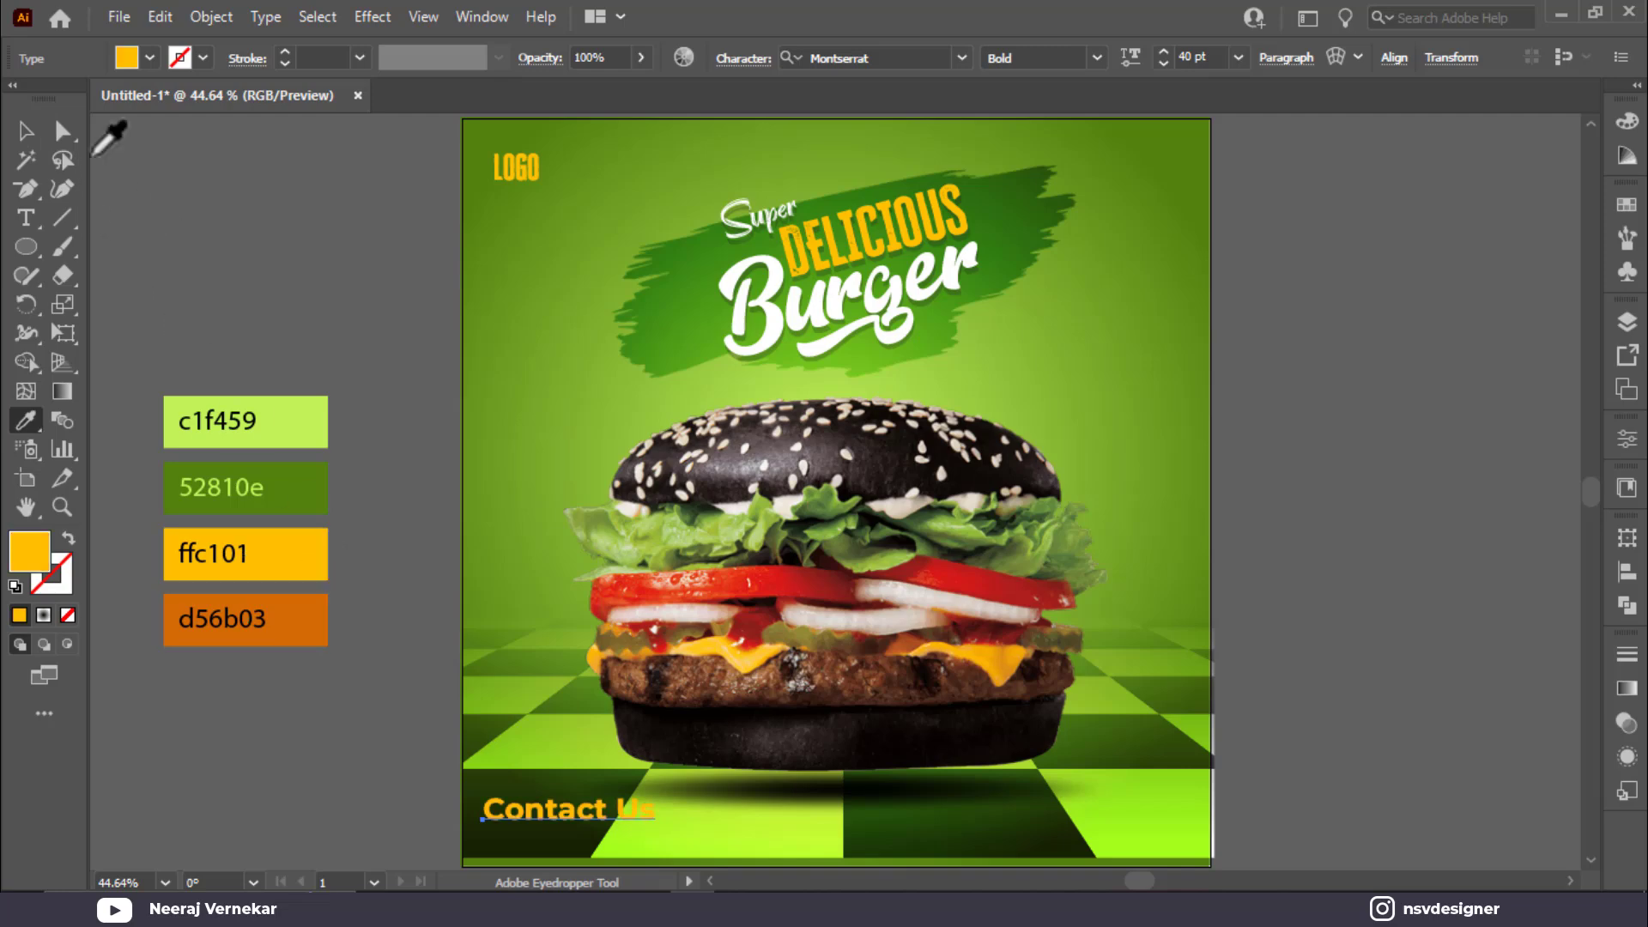
left_click(26, 130)
left_click(150, 58)
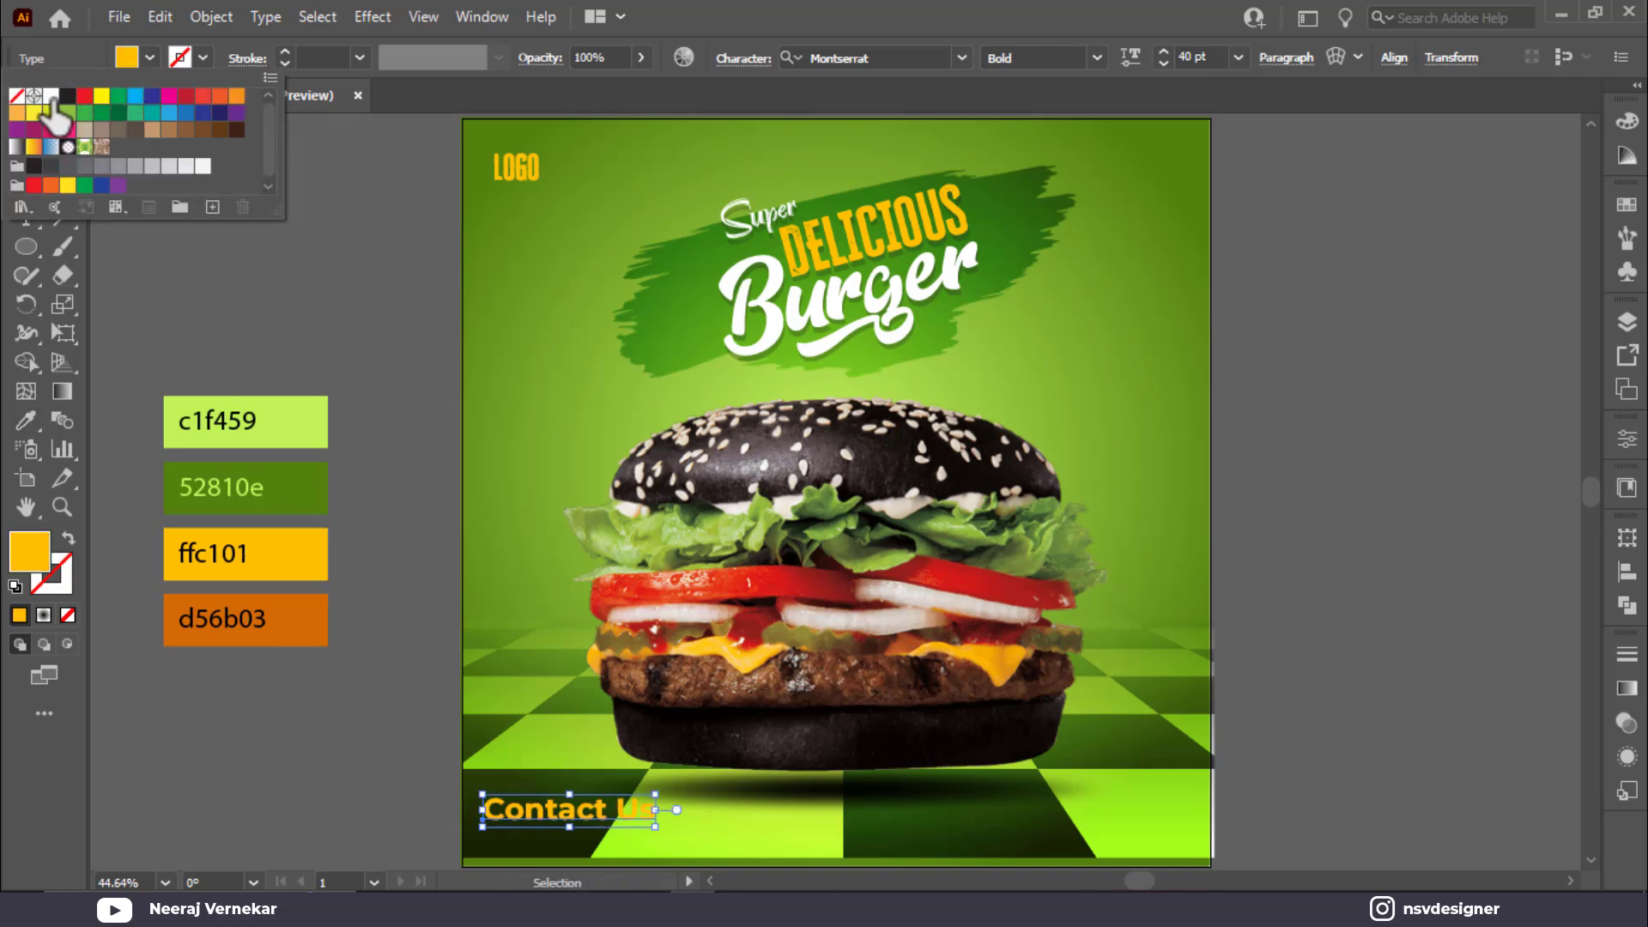
left_click(51, 96)
left_click(429, 781)
left_click(593, 837)
left_click(637, 810)
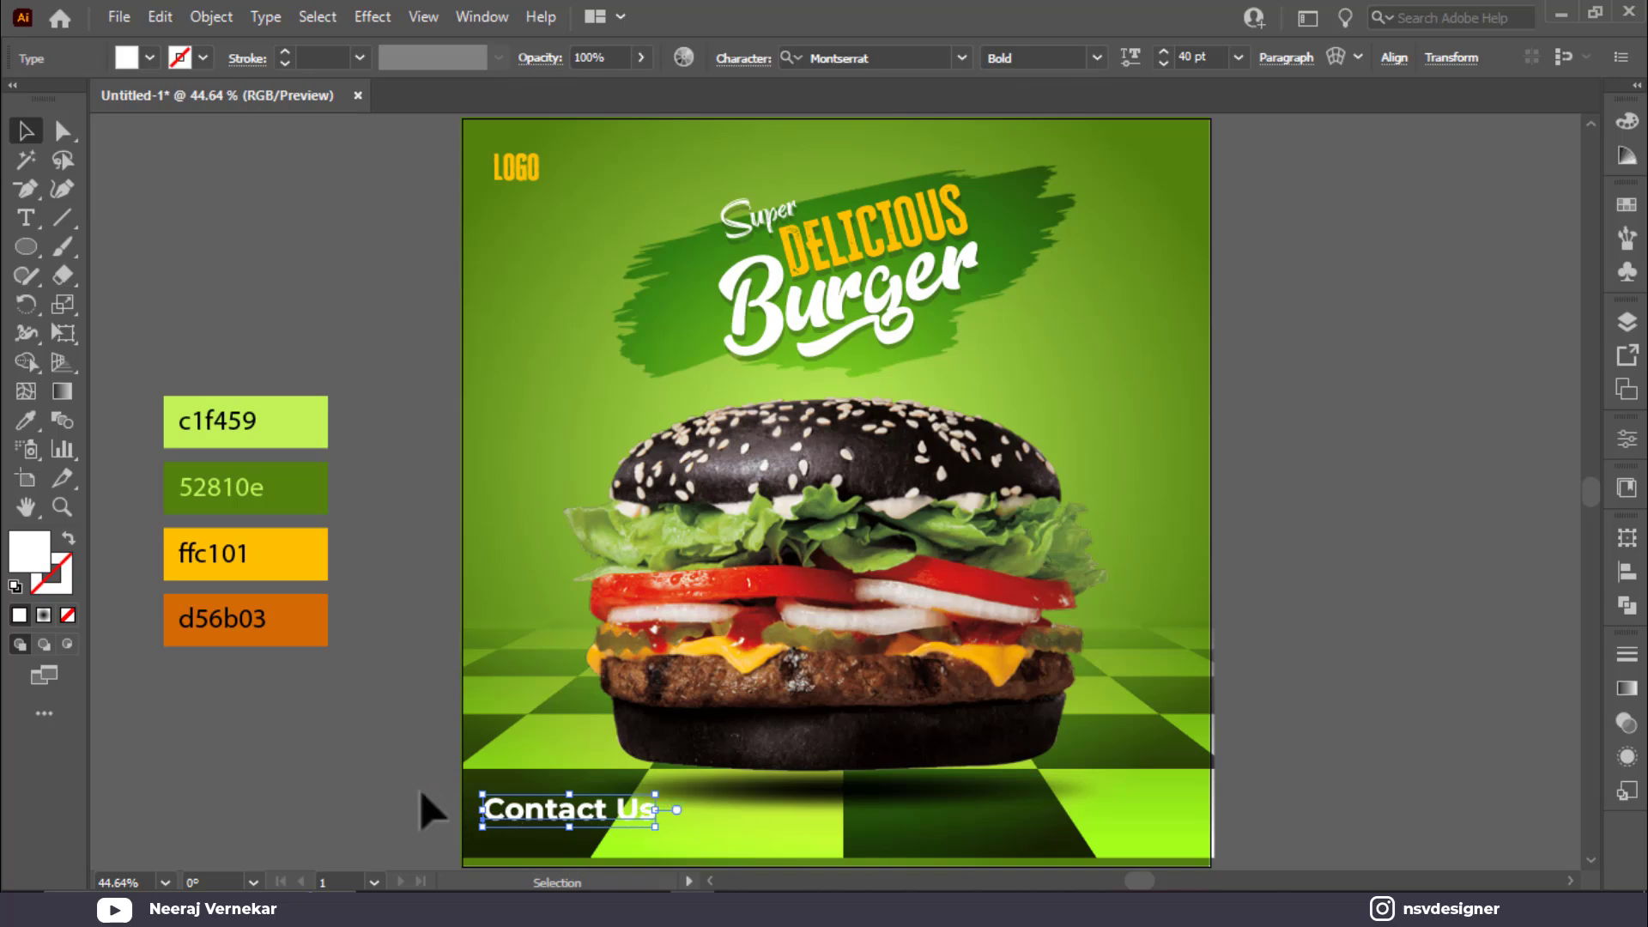
key("ctrl+1")
left_click_drag(738, 867, 637, 748)
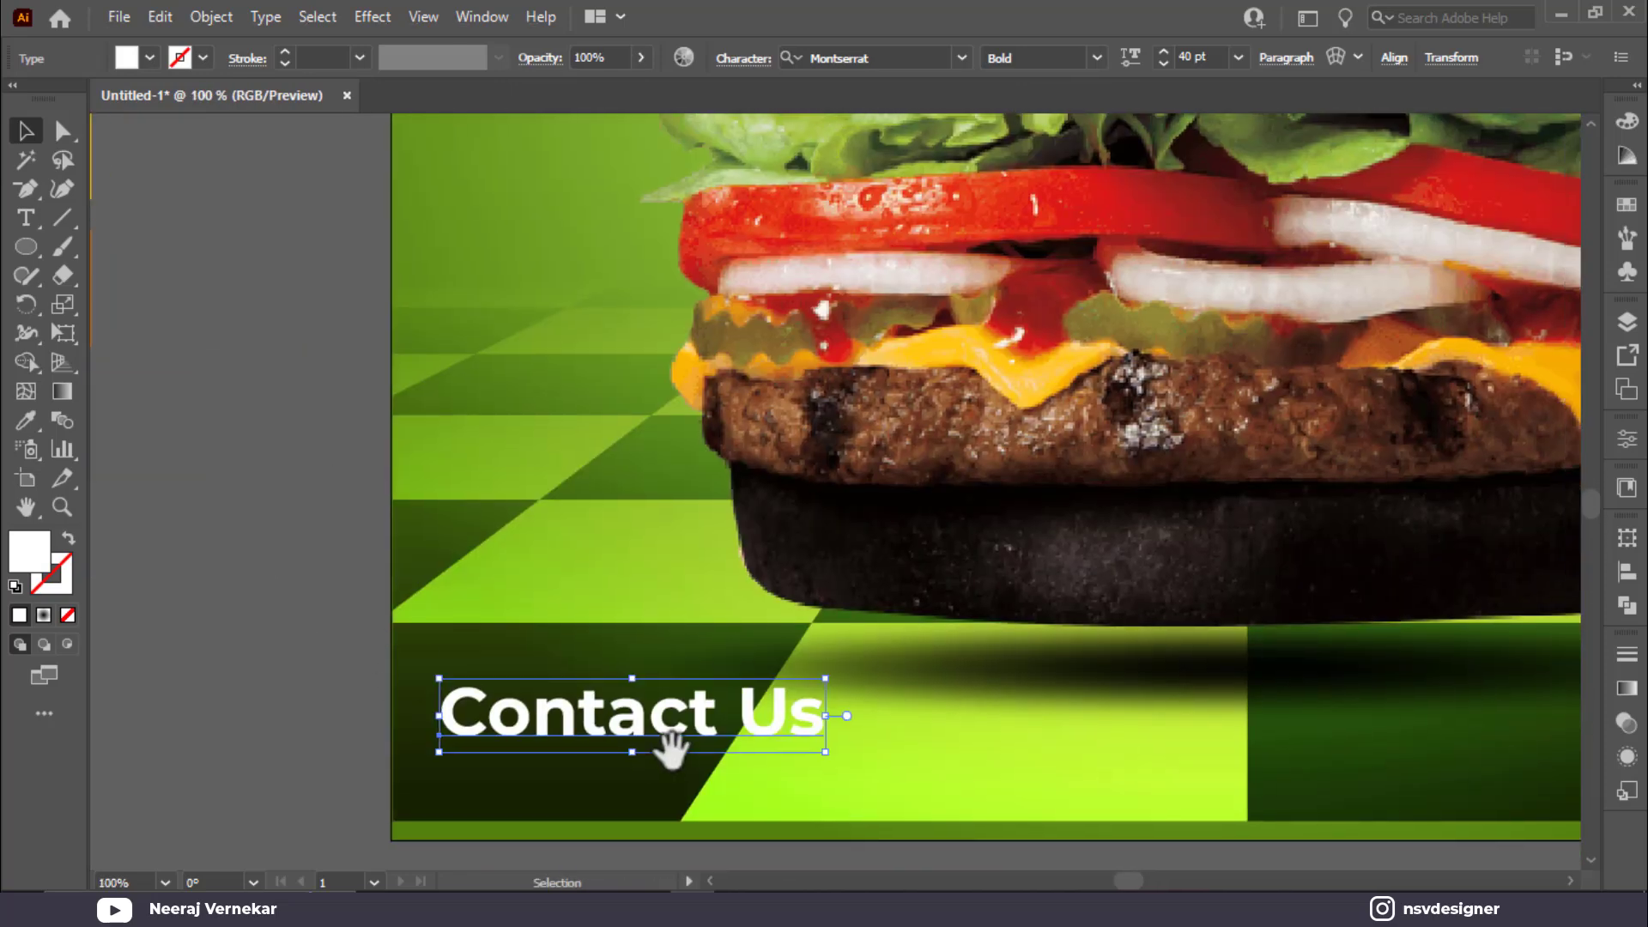
Step: Shrink the Contact Us text and shift it slightly right
left_click_drag(829, 755, 699, 723)
left_click(949, 831)
left_click(703, 737)
left_click(293, 681)
left_click_drag(488, 697, 539, 759)
Step: Duplicate the line below and retype it as the phone number
key("ctrl+shift+a")
key("t")
triple_click(537, 737)
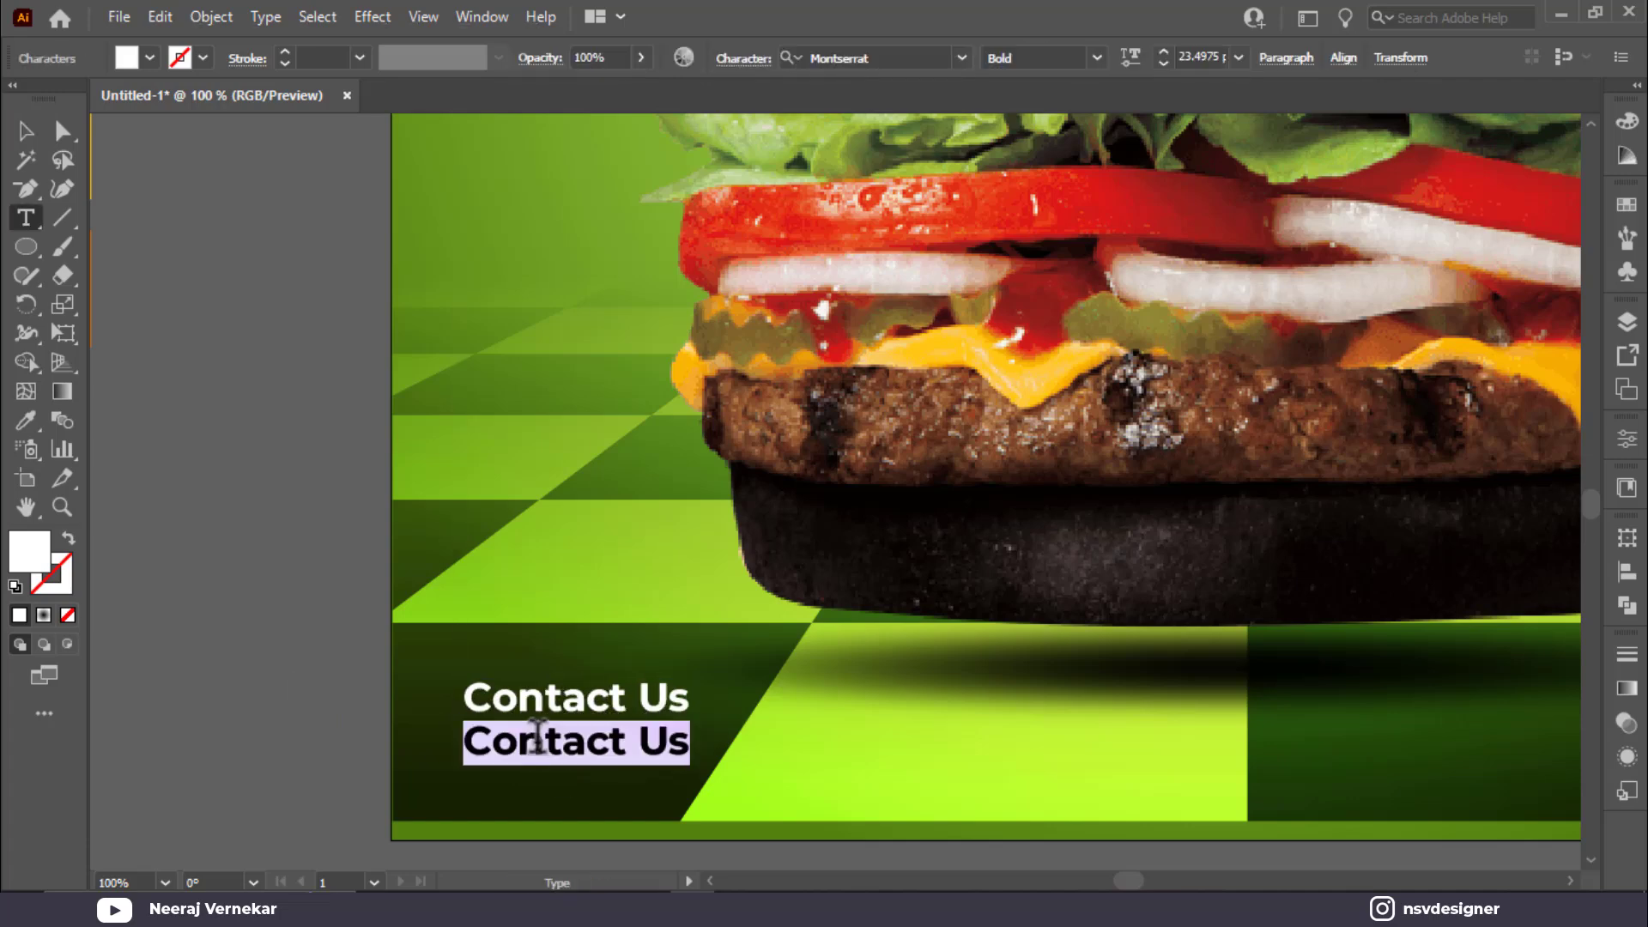
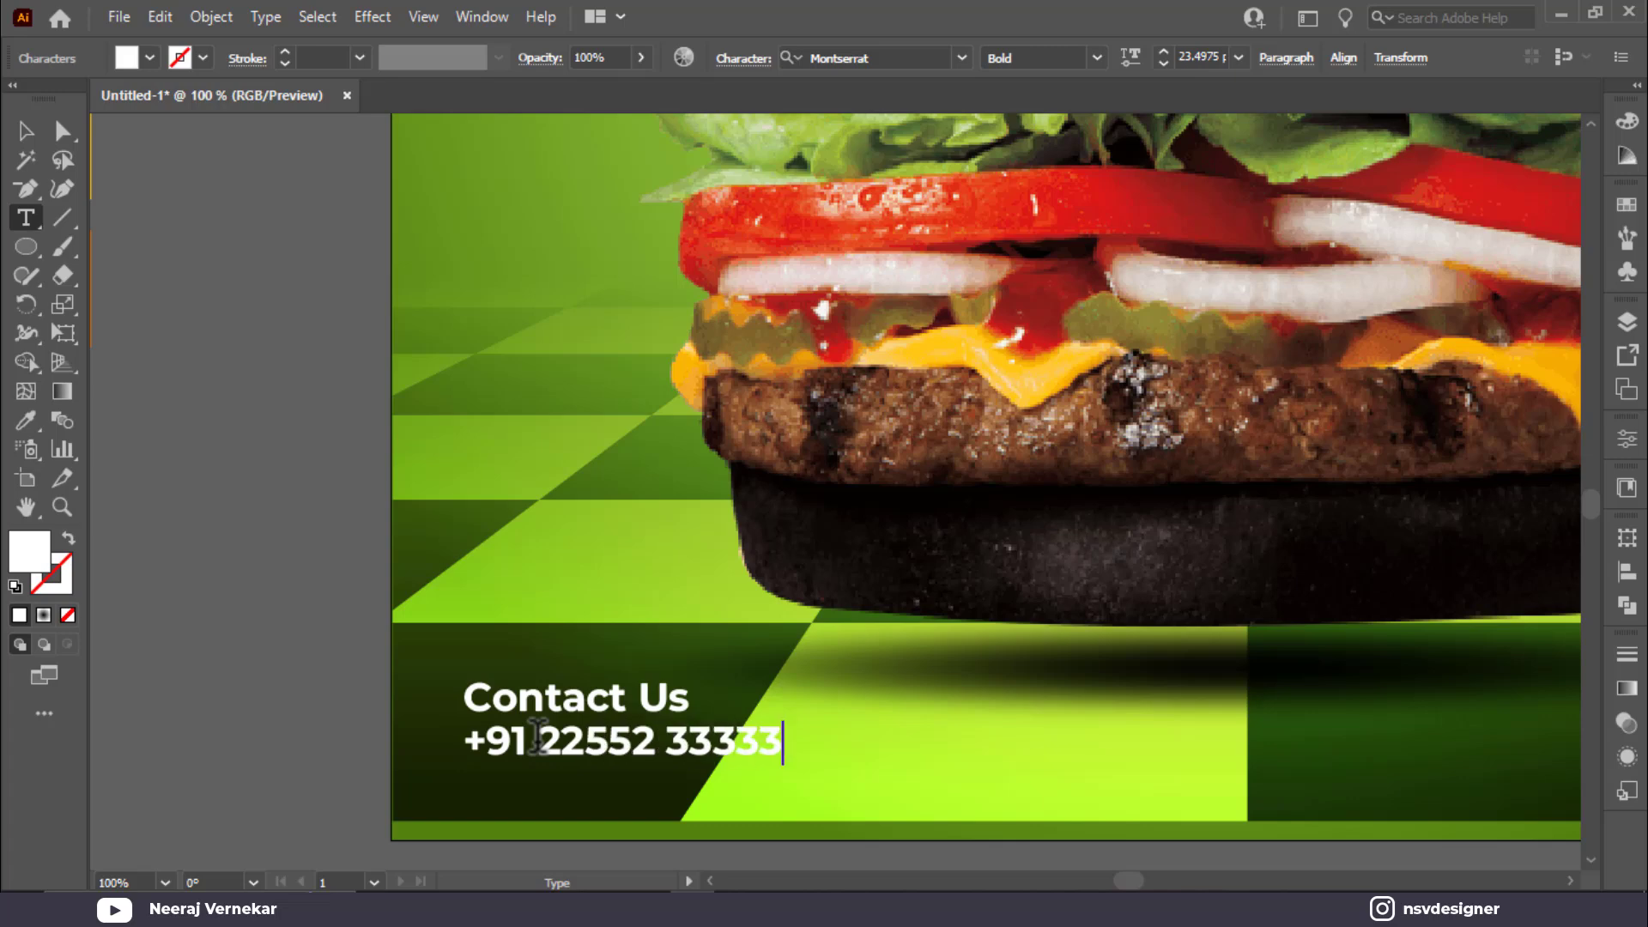
key("Escape")
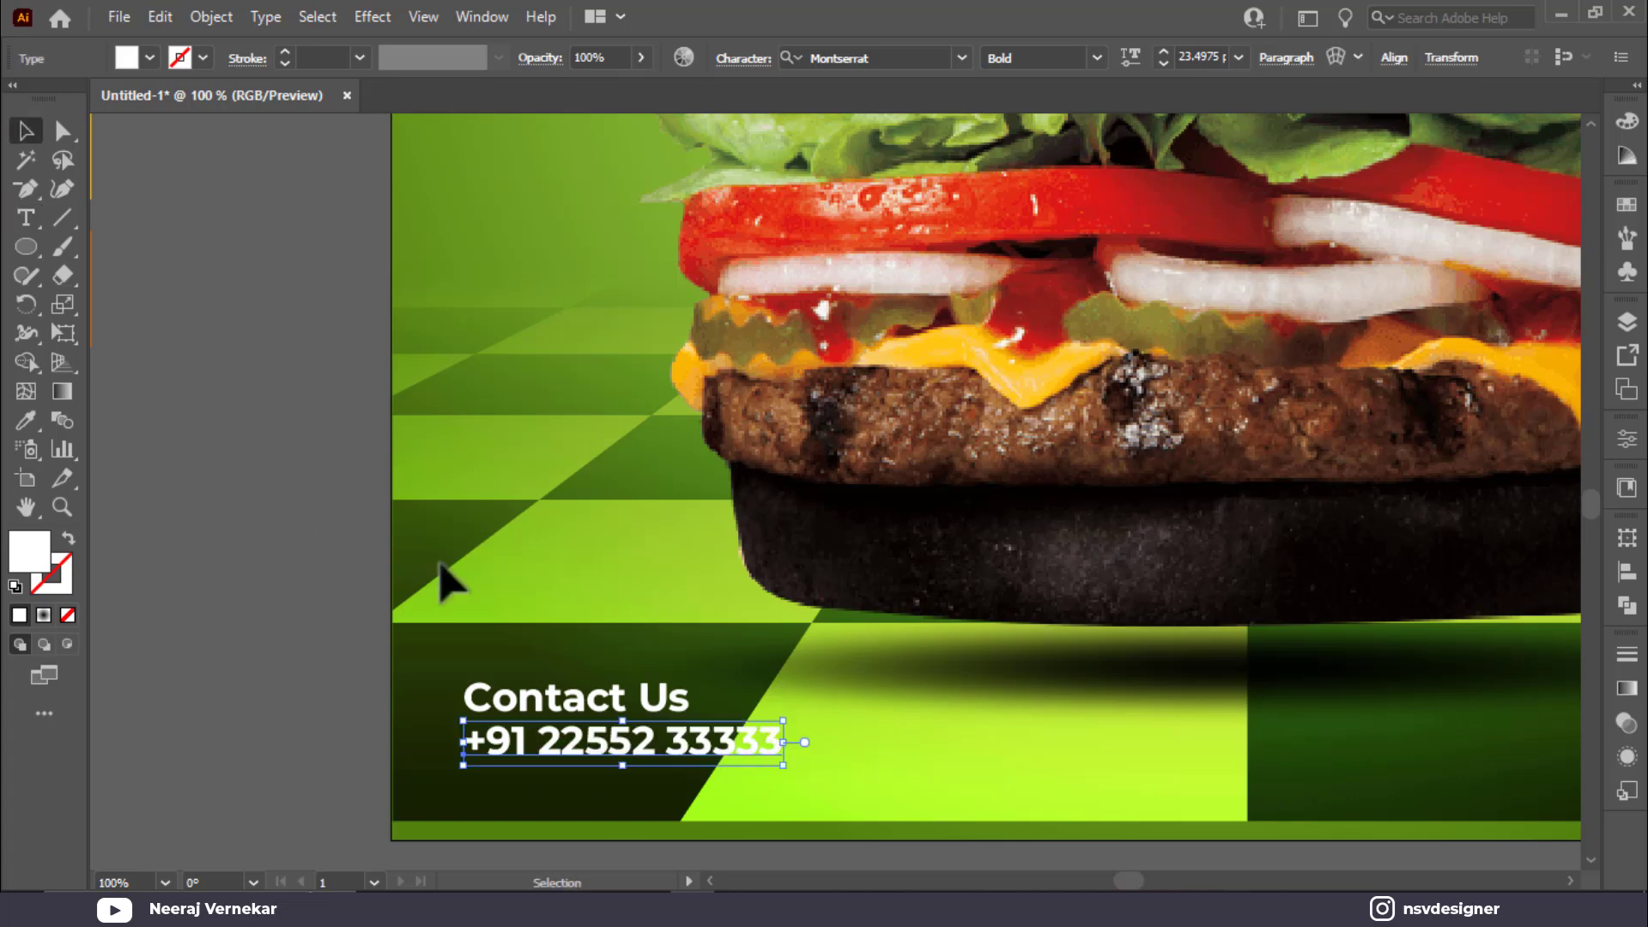
Step: Set Contact Us to Montserrat Medium weight and zoom out to the whole burger
left_click(661, 708)
left_click(1096, 58)
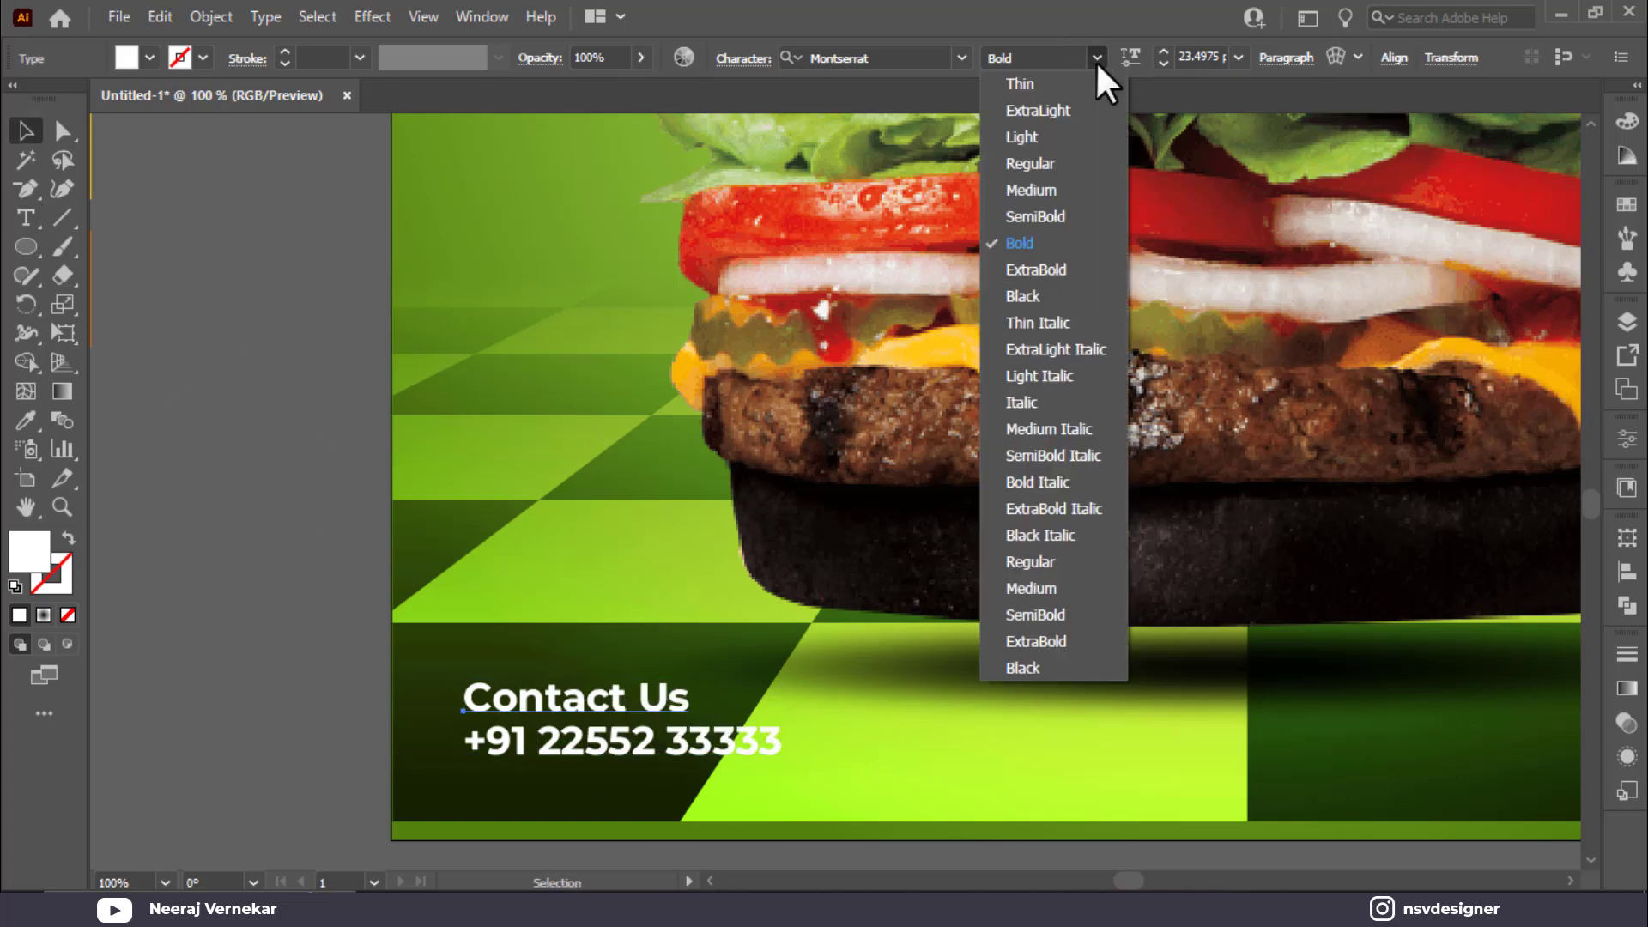
left_click(1069, 188)
left_click(291, 525)
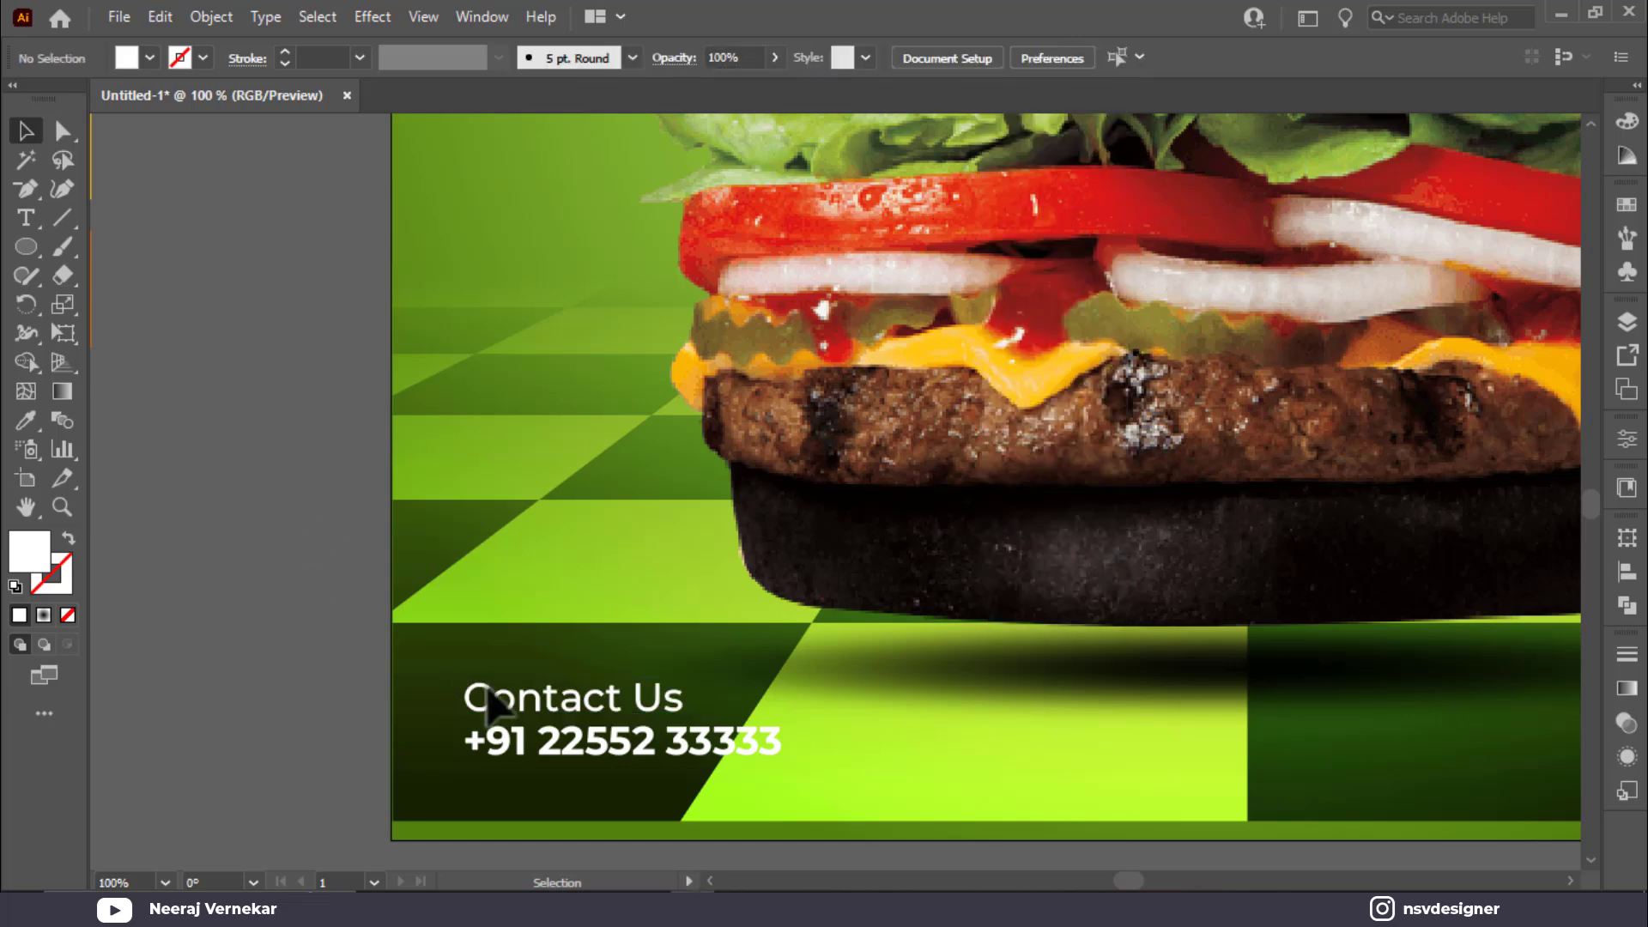
left_click(564, 748)
key("ctrl+minus")
left_click_drag(987, 784, 758, 732)
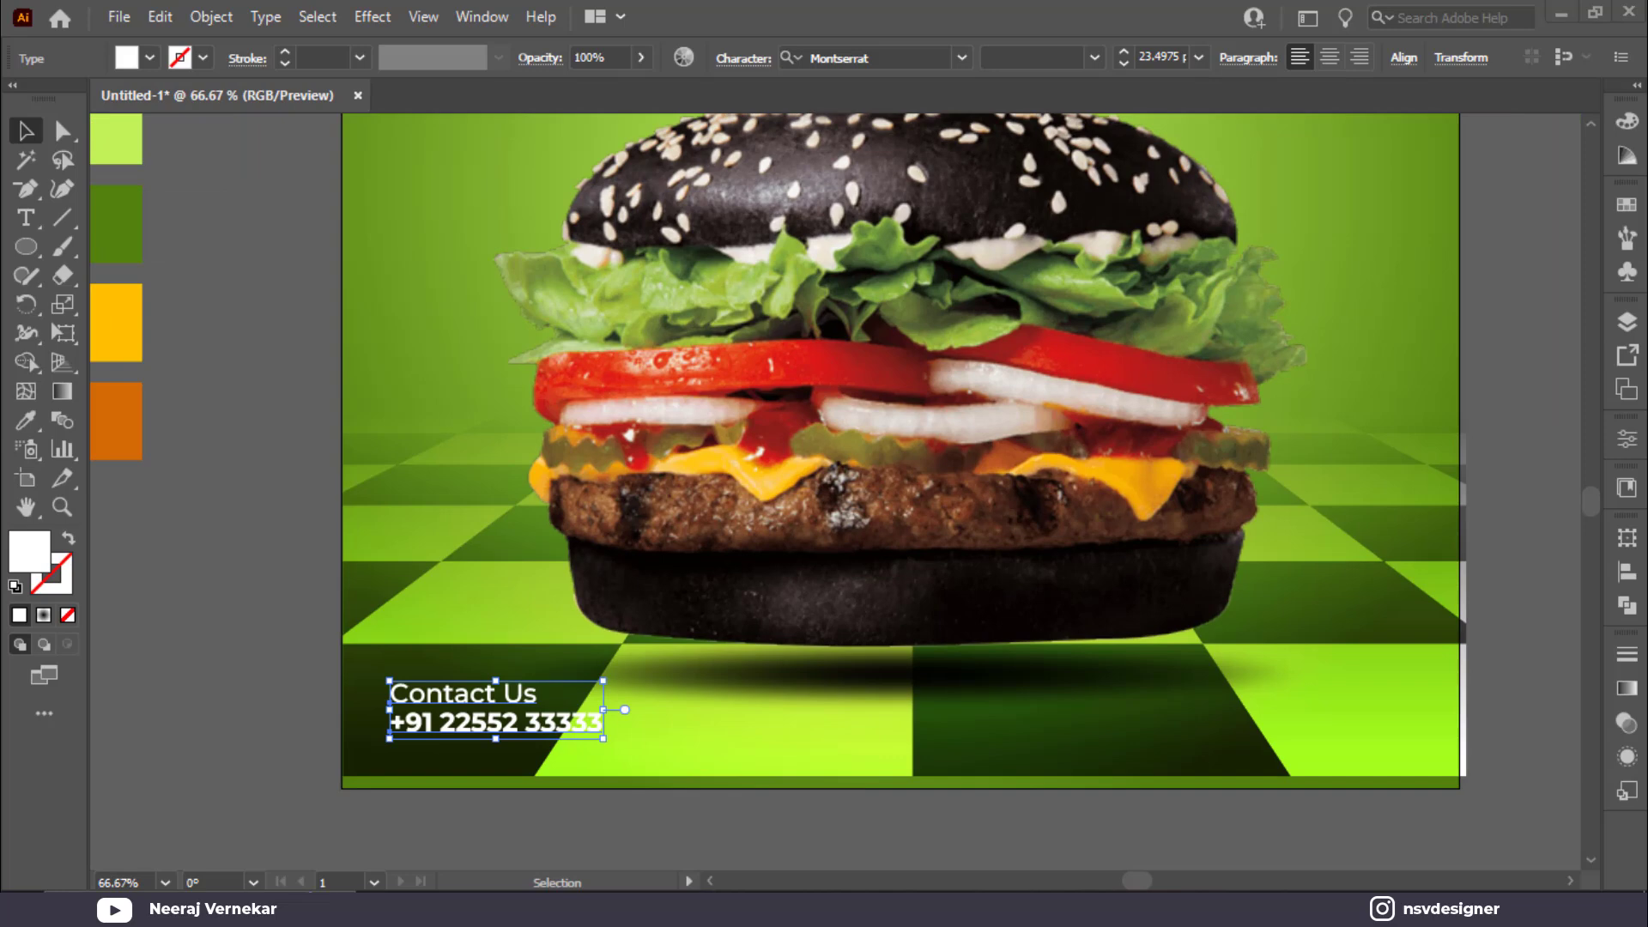
left_click(932, 835)
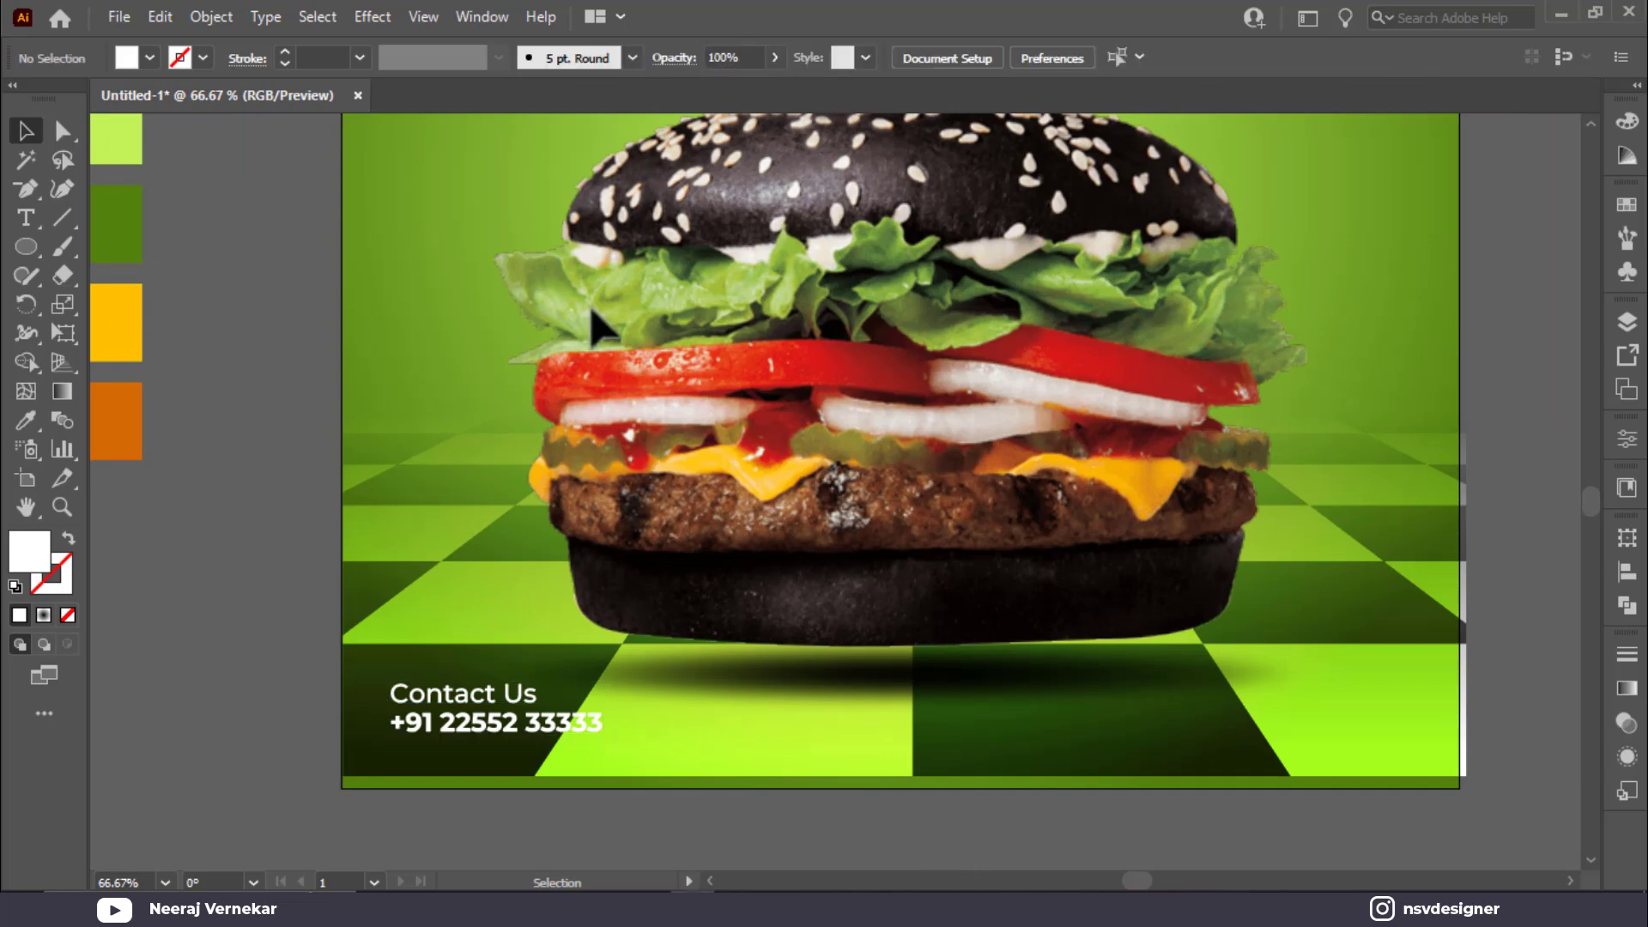
Step: Unlock all artwork and move the checkerboard floor slightly down
key("ctrl+alt+2")
left_click(853, 830)
left_click(876, 731)
left_click_drag(879, 747, 882, 755)
left_click(784, 853)
left_click(854, 764)
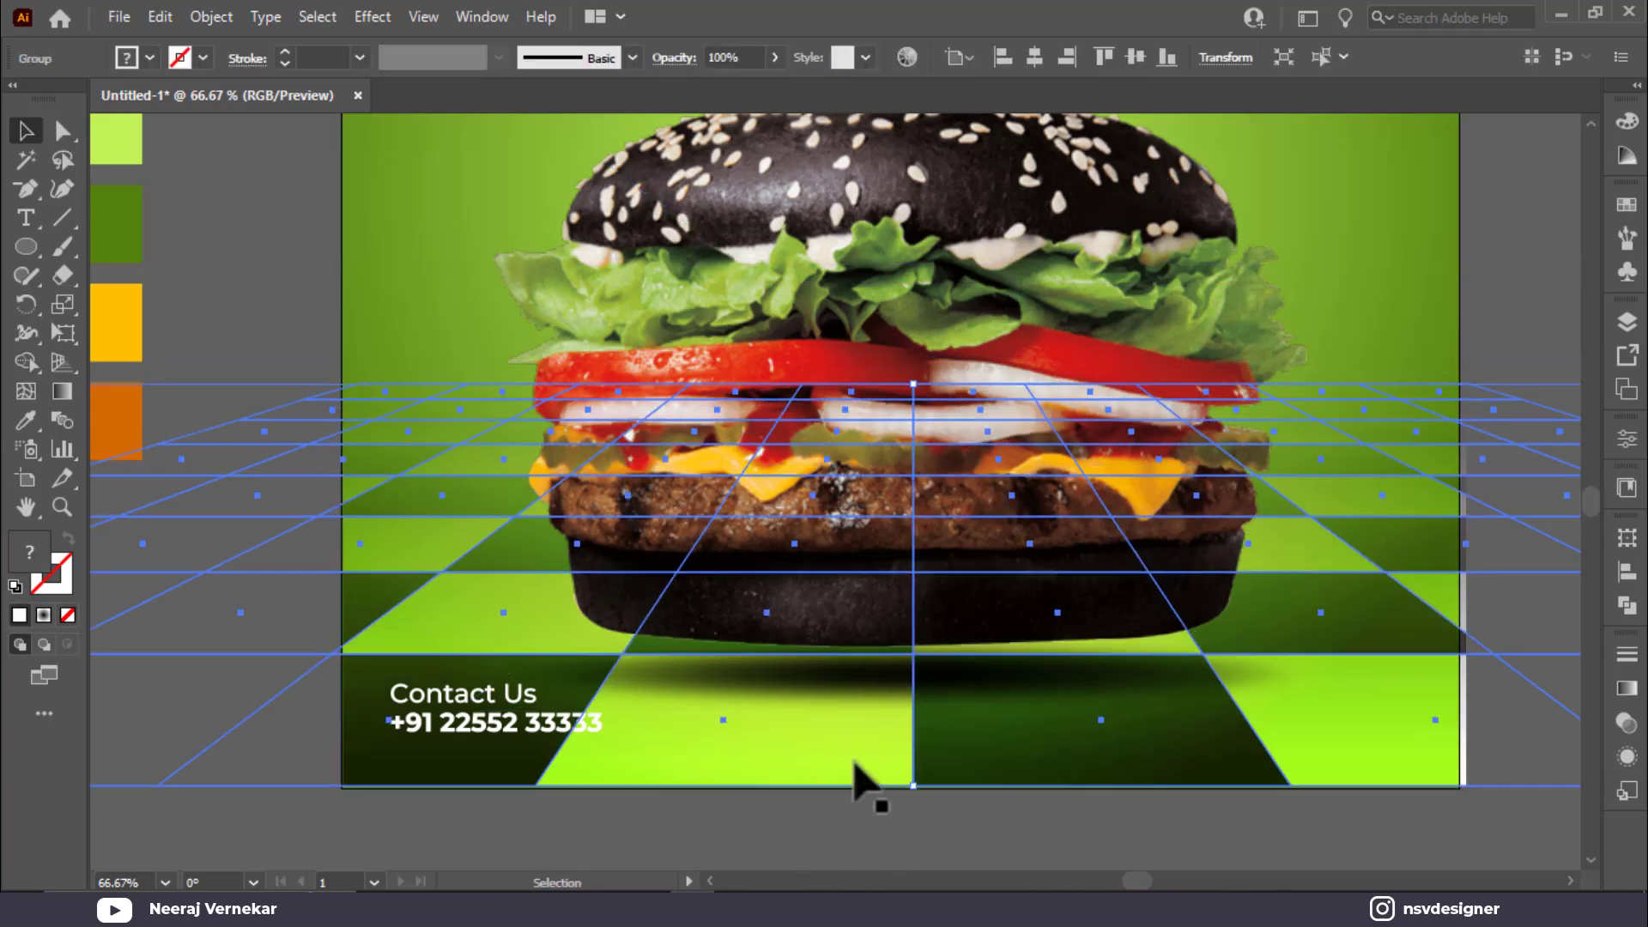
Step: Adjust the width of the checkerboard floor's right edge
scroll(986, 687, "down", 2)
scroll(1219, 591, "right", 3)
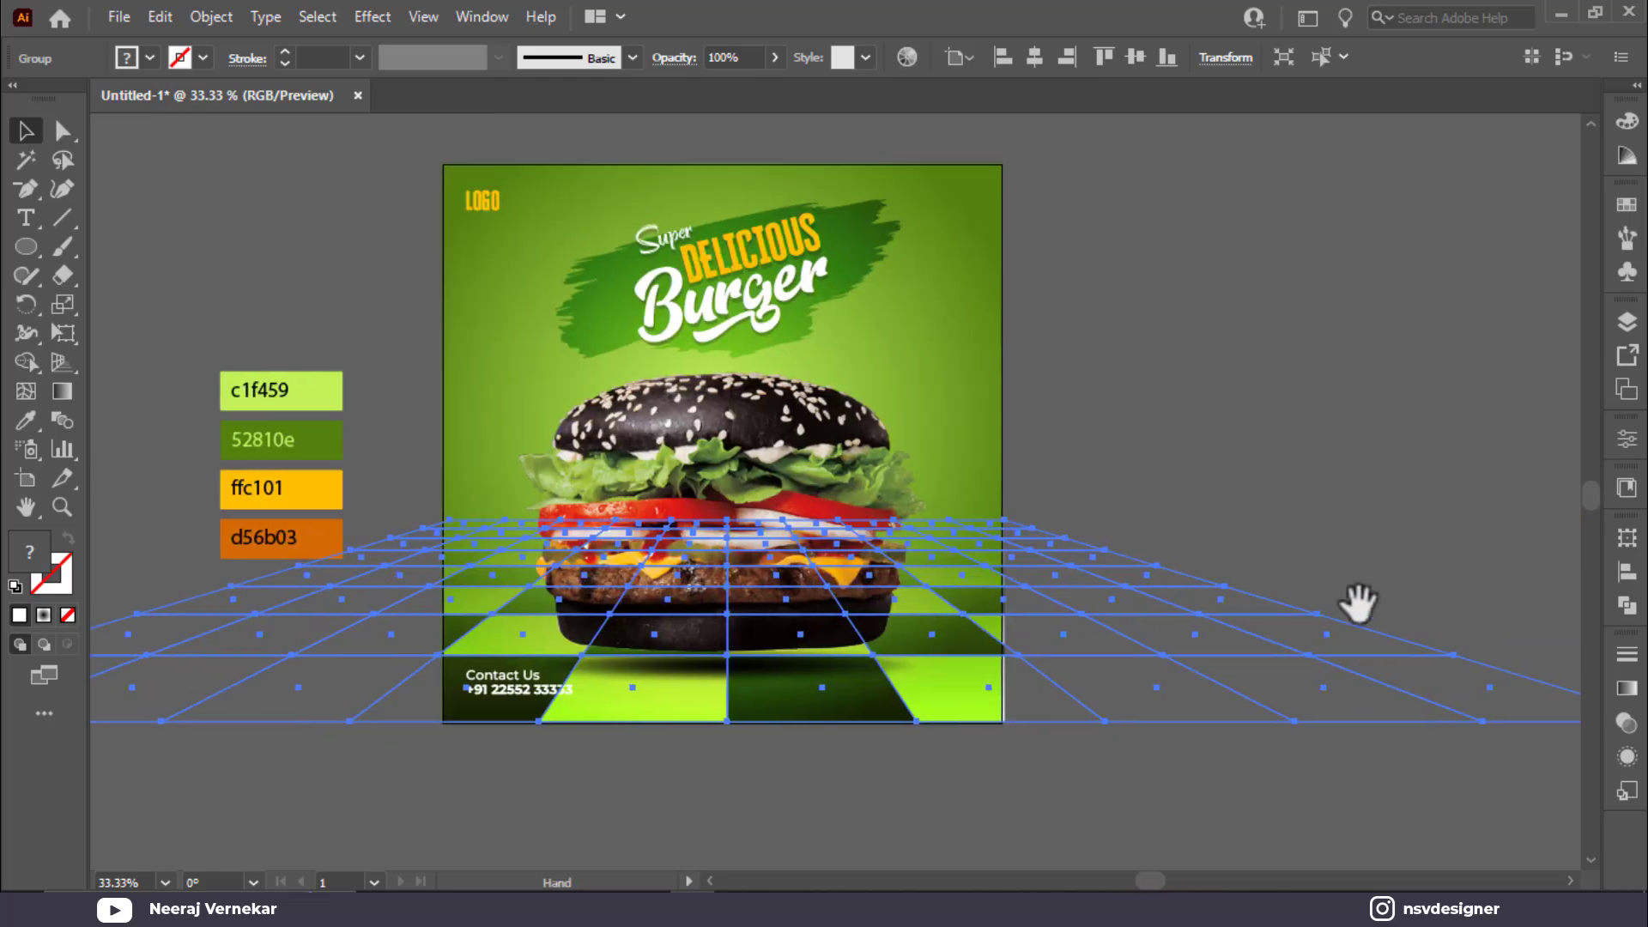
scroll(1459, 618, "right", 2)
left_click_drag(1550, 627, 1542, 629)
left_click(1177, 429)
left_click(1161, 669)
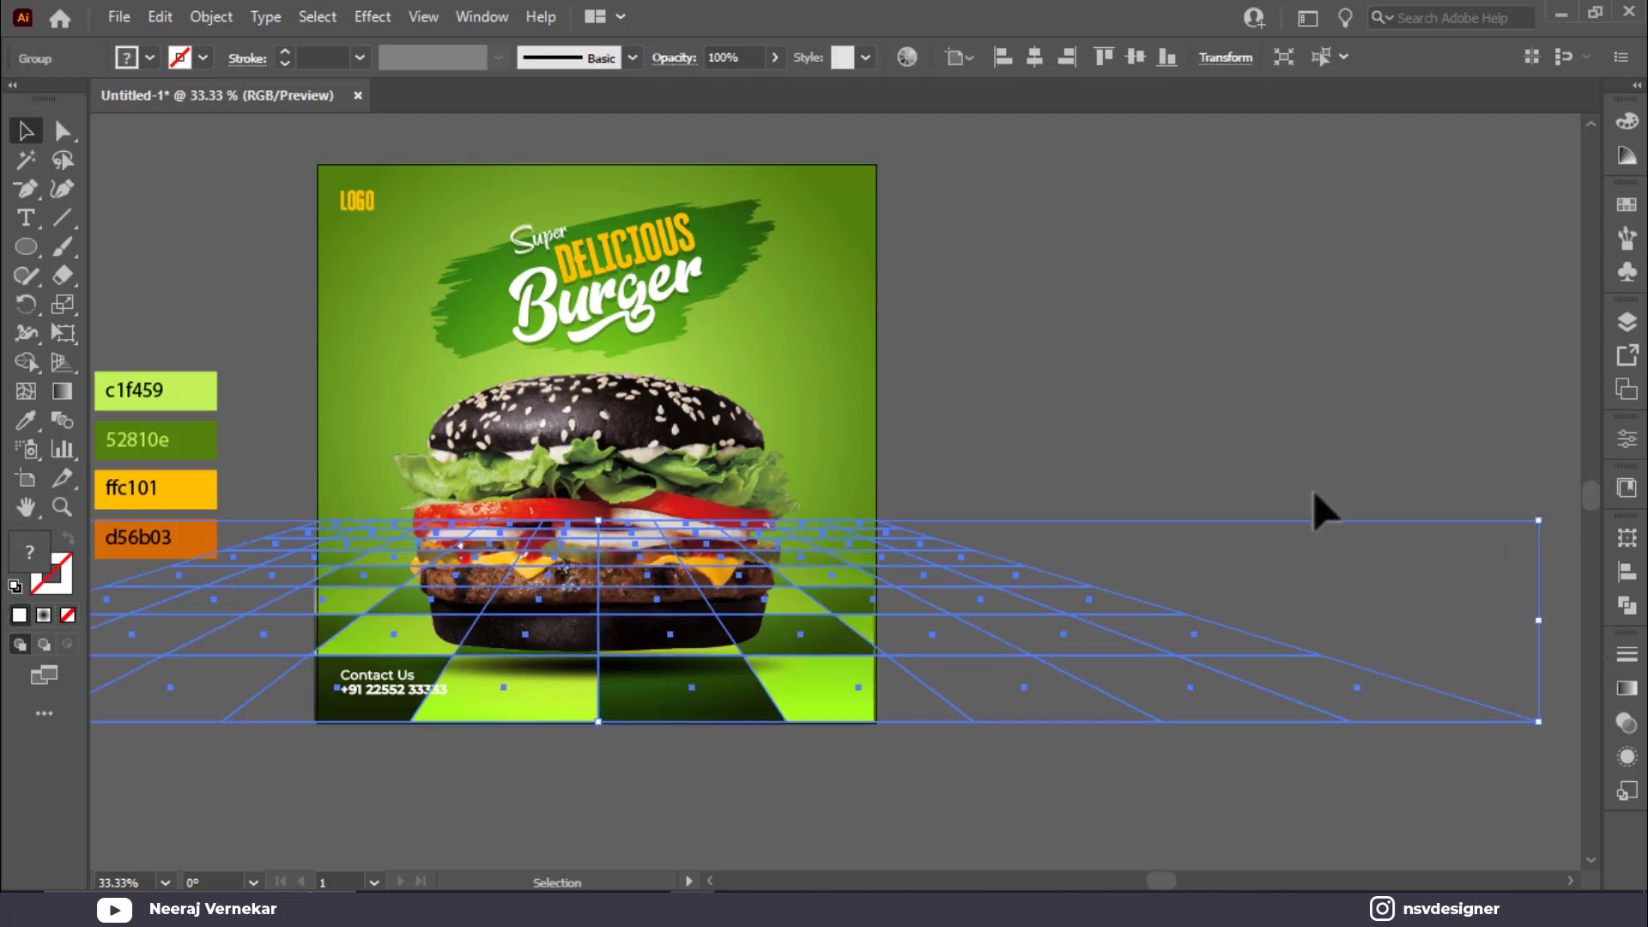
left_click(1198, 442)
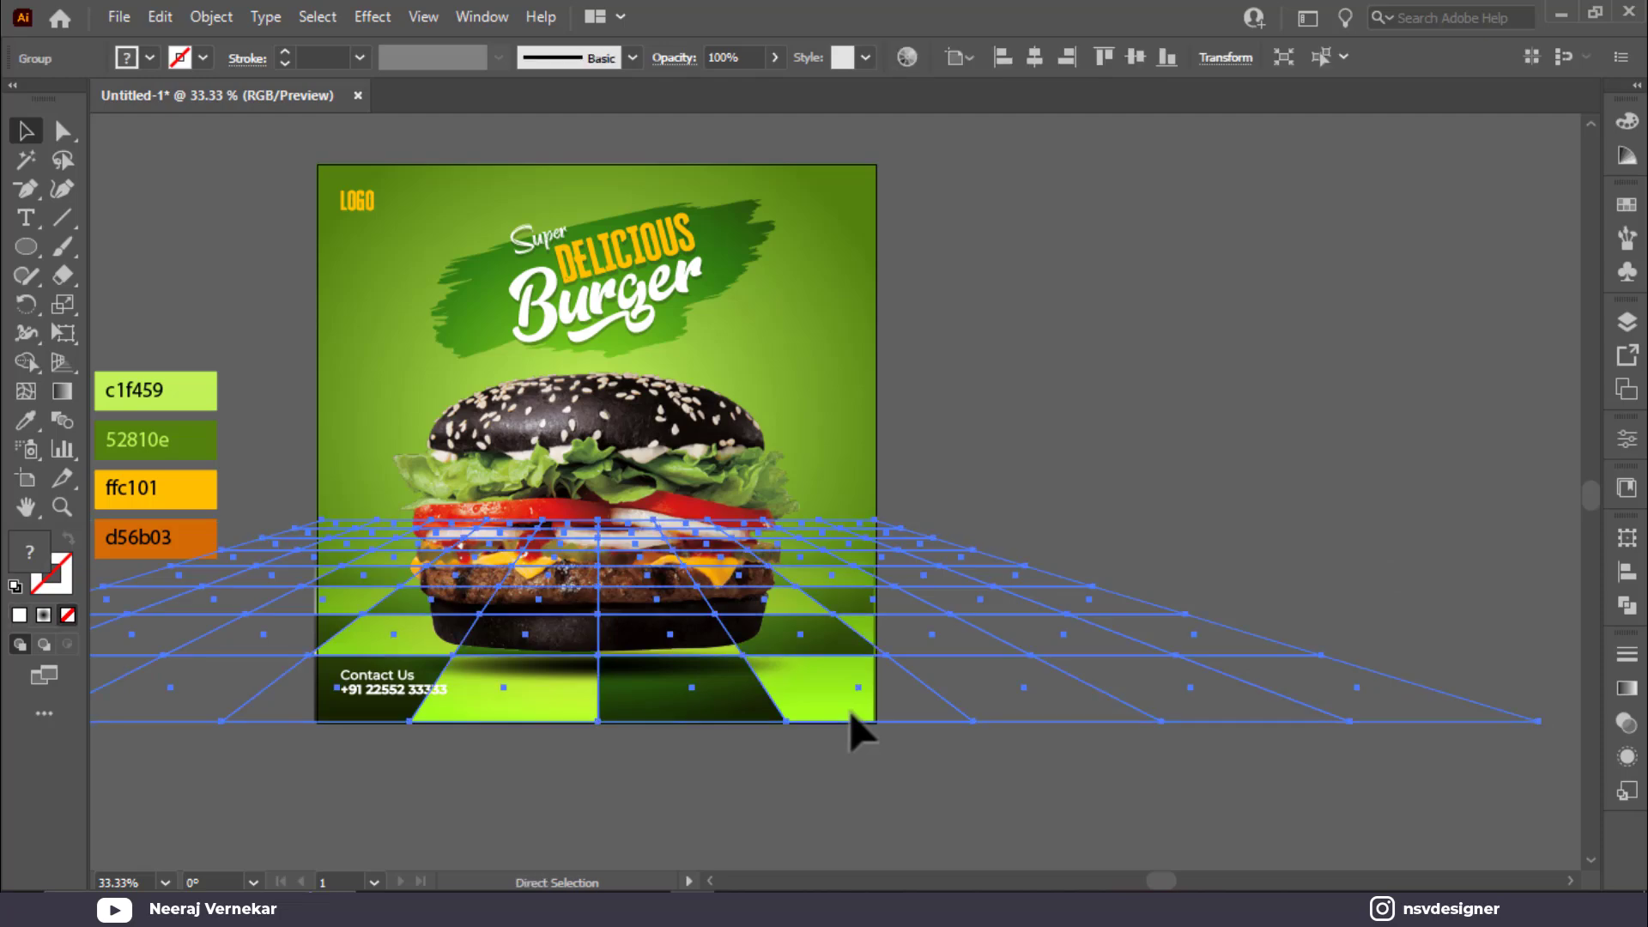
Step: Fit the whole poster in the window and select the contact text block
scroll(347, 687, "up", 2)
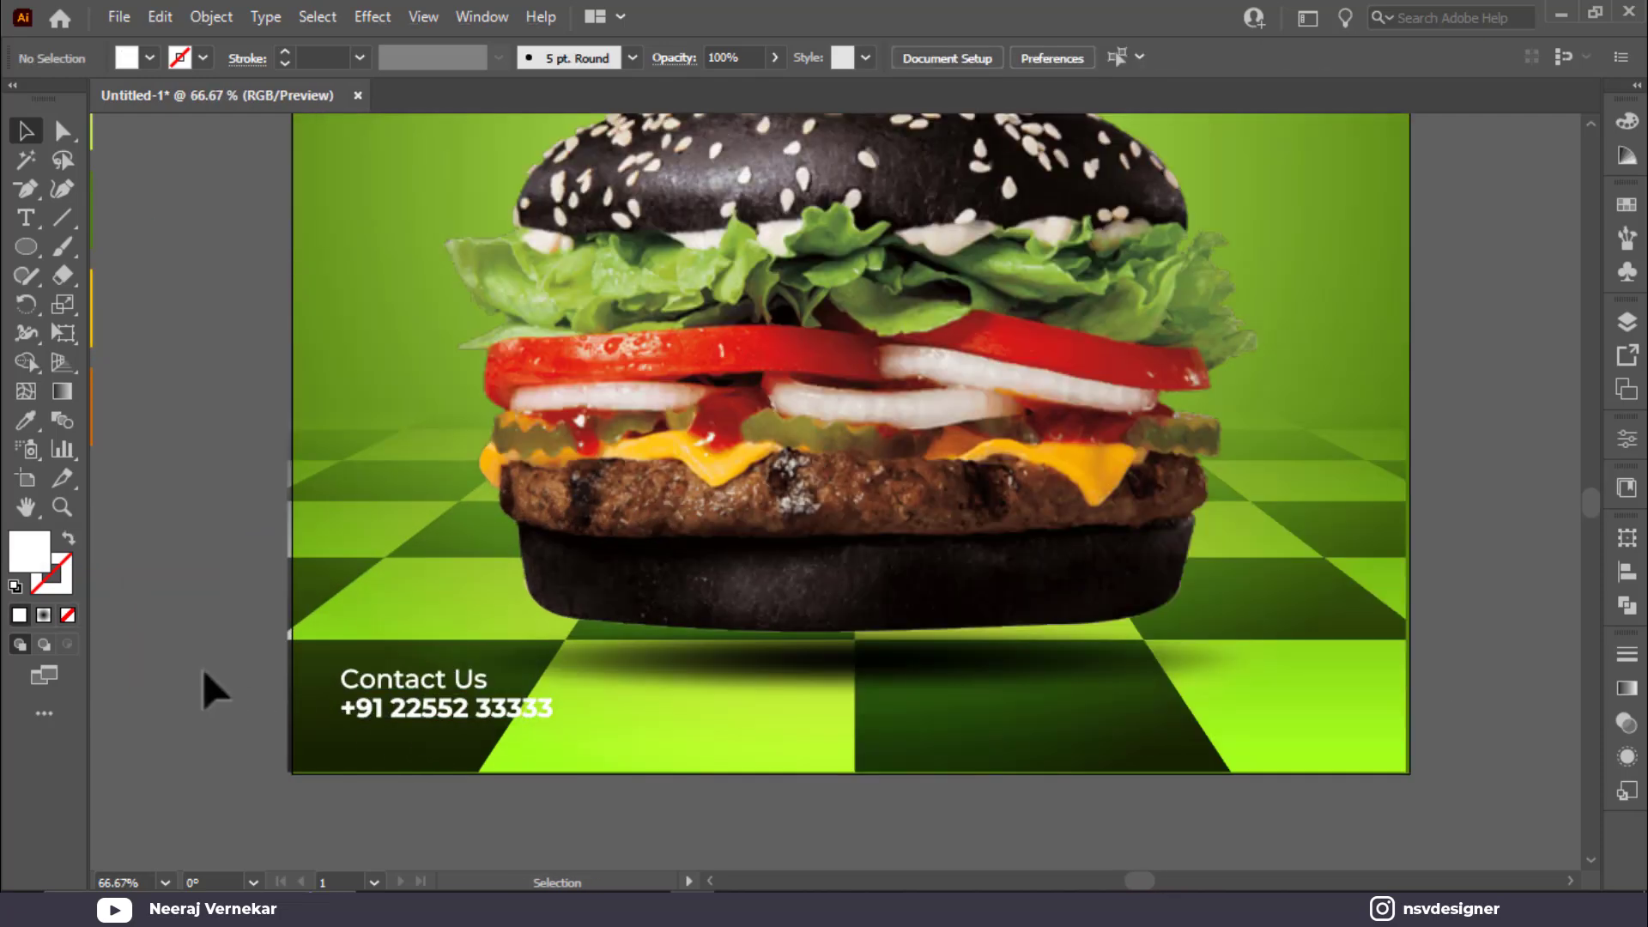
left_click_drag(213, 687, 636, 673)
left_click(788, 647)
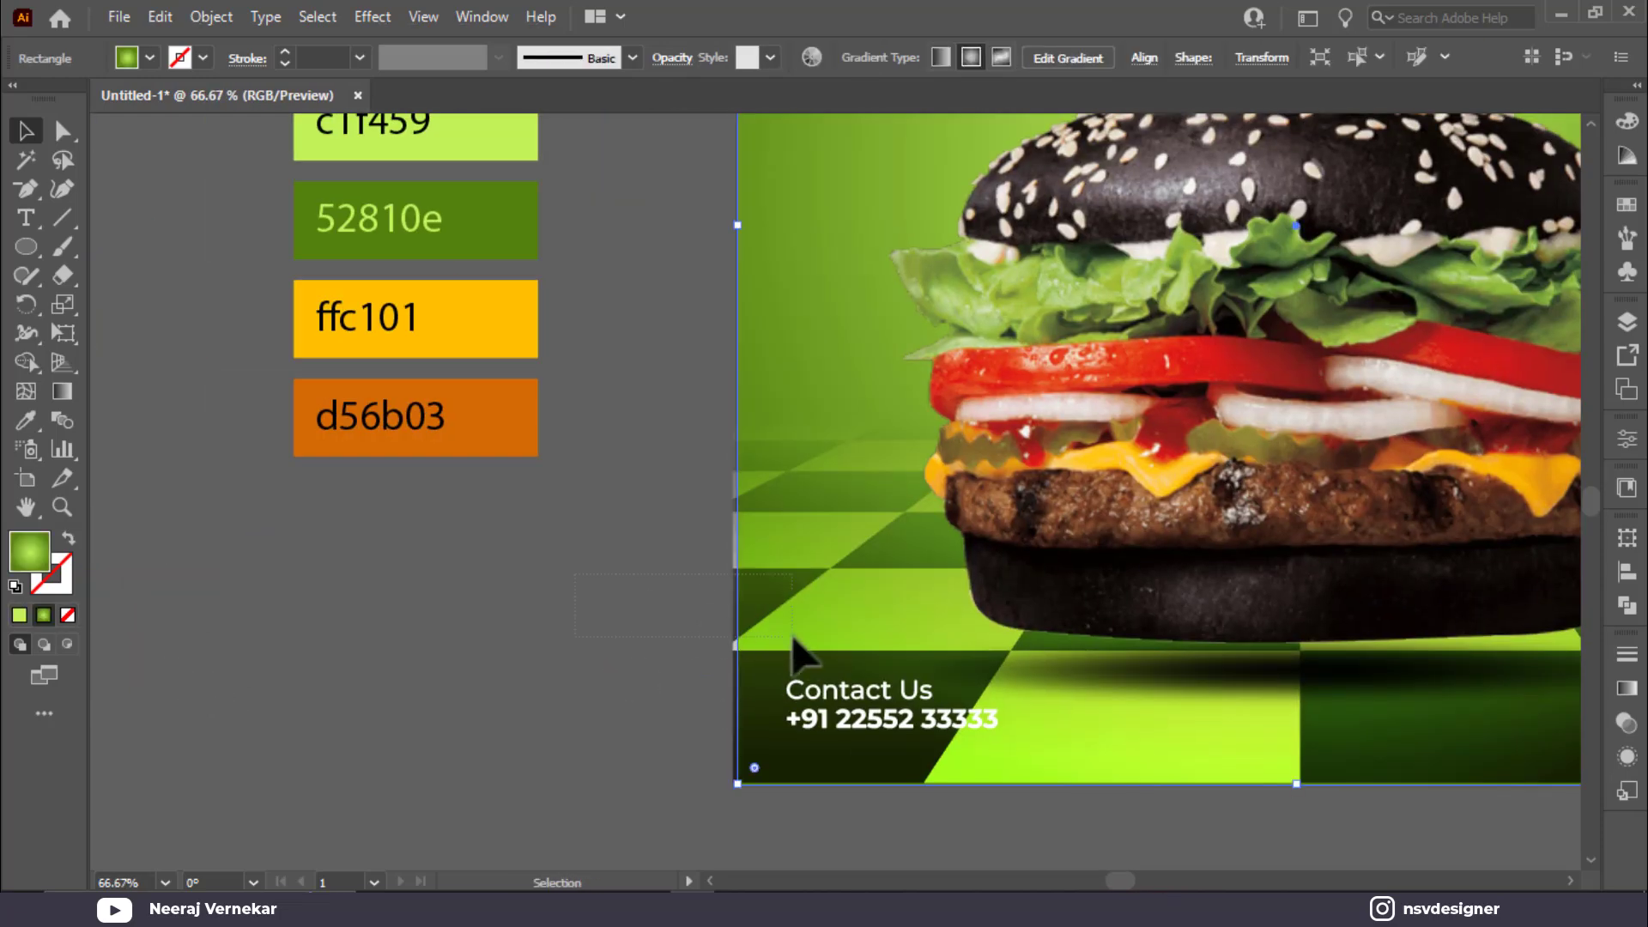
key("ctrl+1")
key("ctrl+2")
key("ctrl+0")
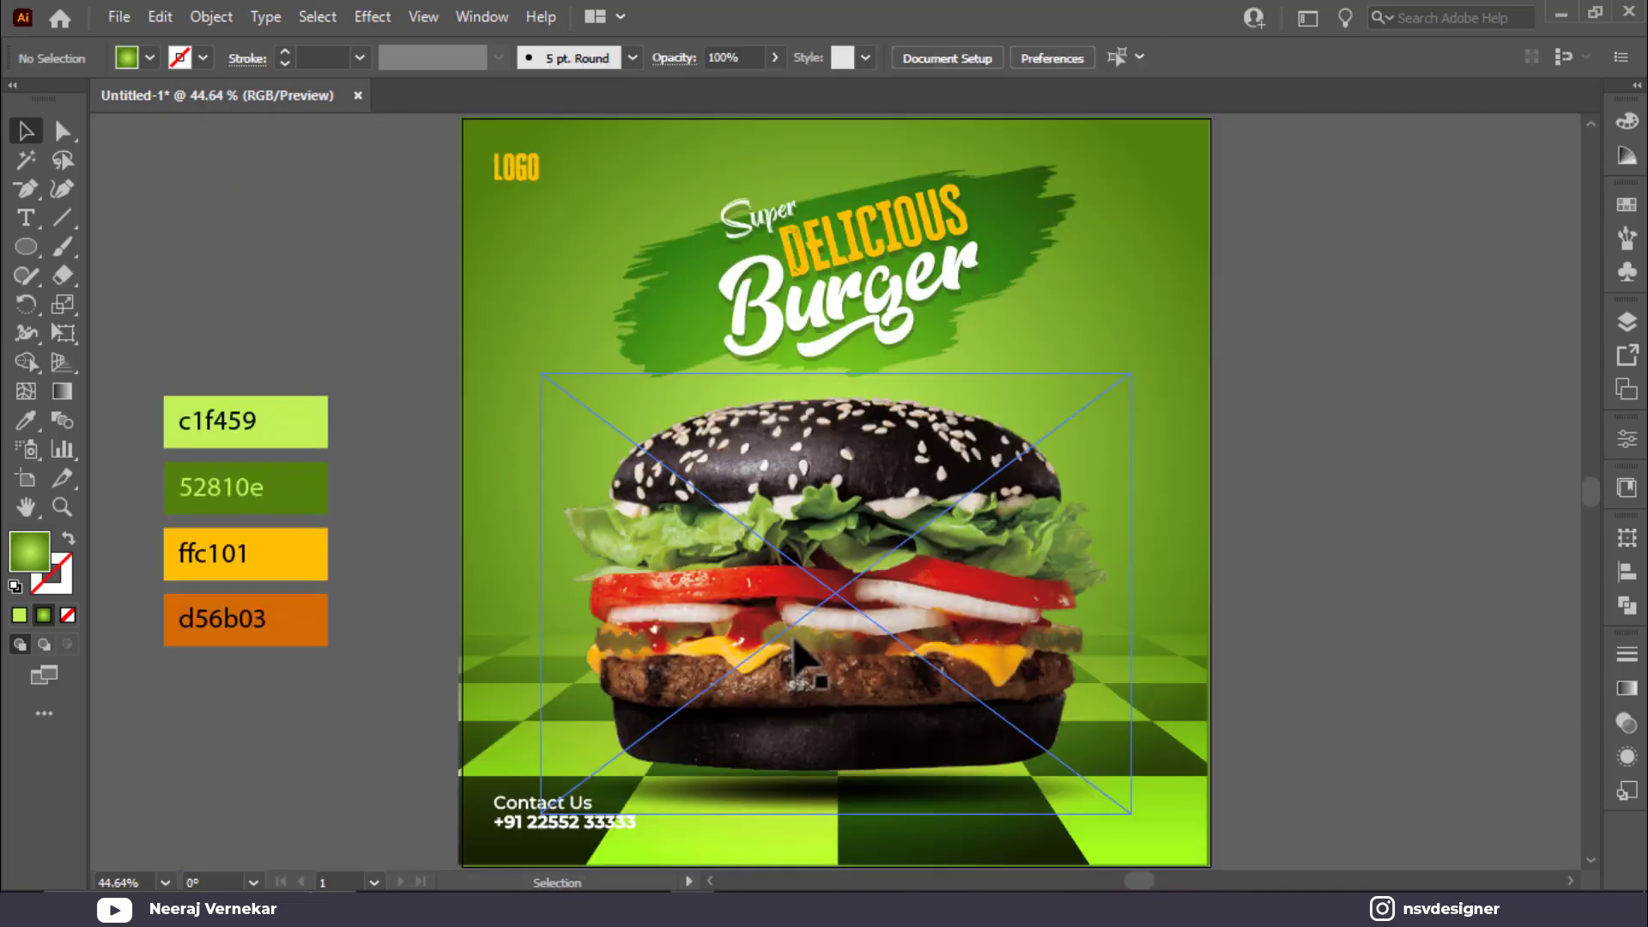
left_click(534, 826)
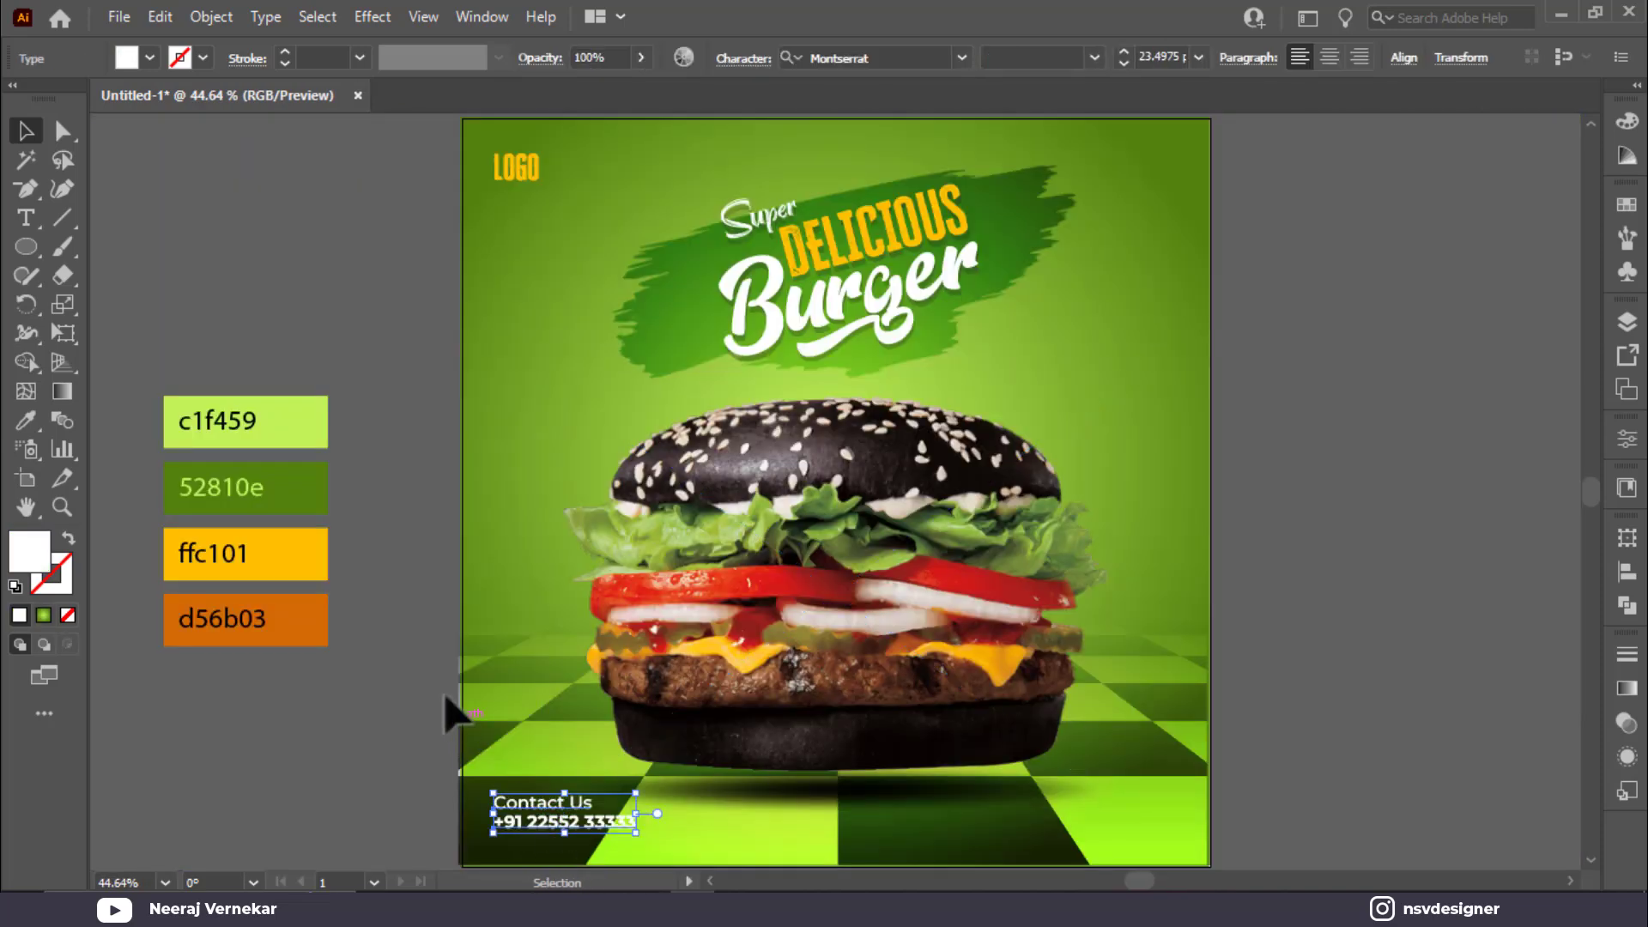
Step: Make the contact text white after trying yellow, orange and c1f459 green
key("i")
left_click(295, 572)
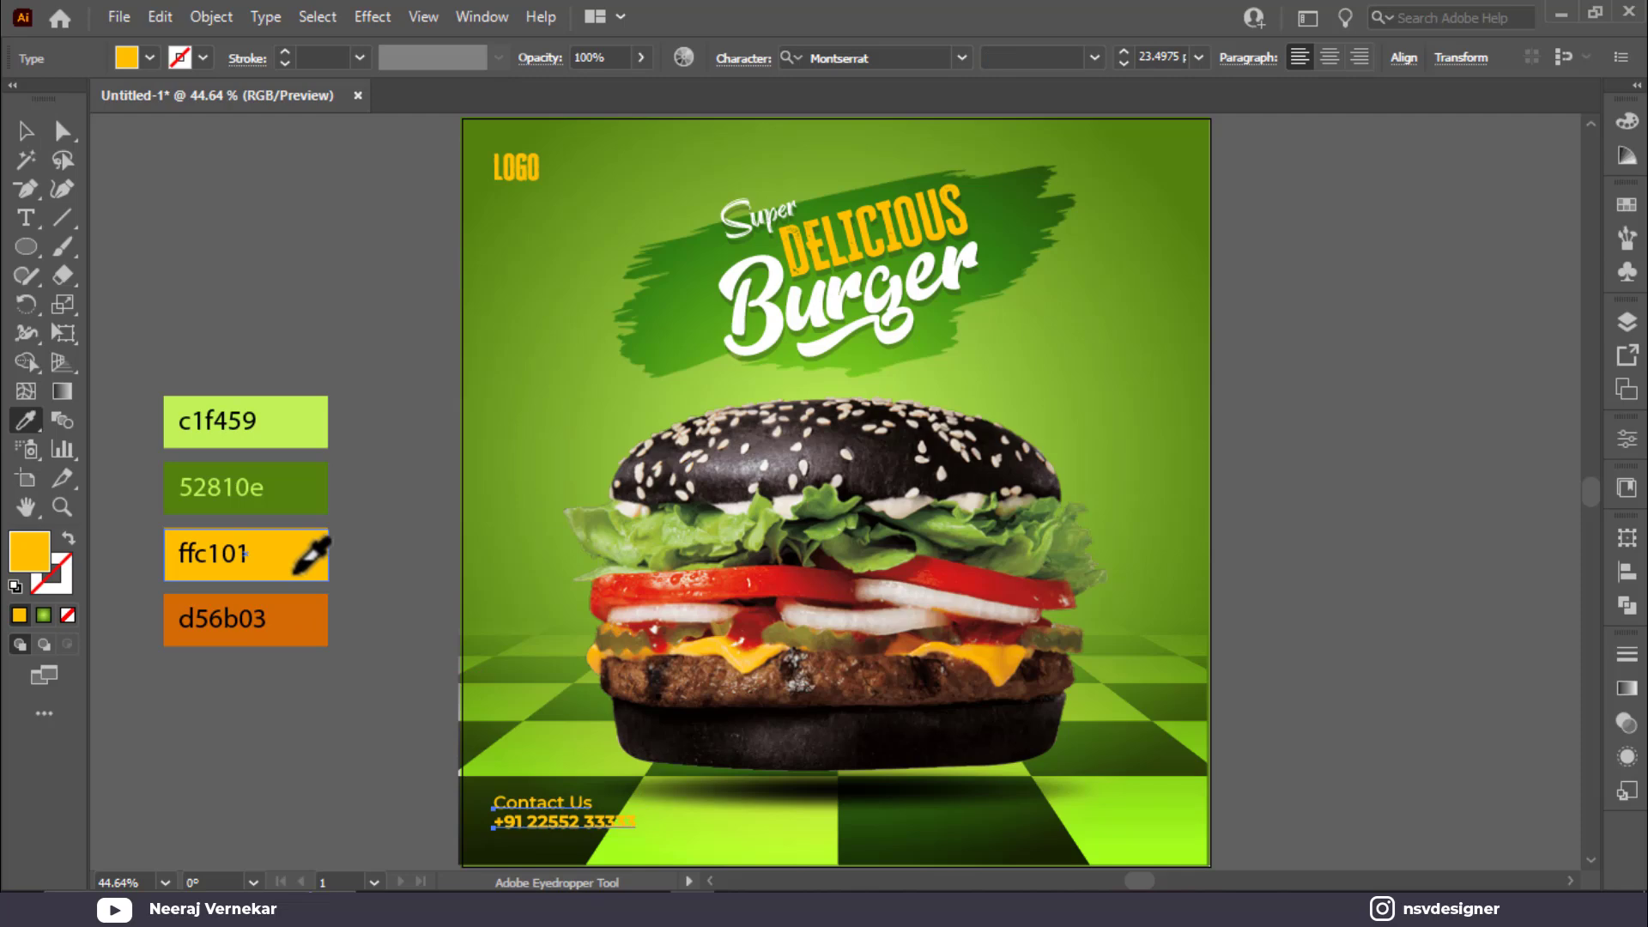
left_click(314, 599)
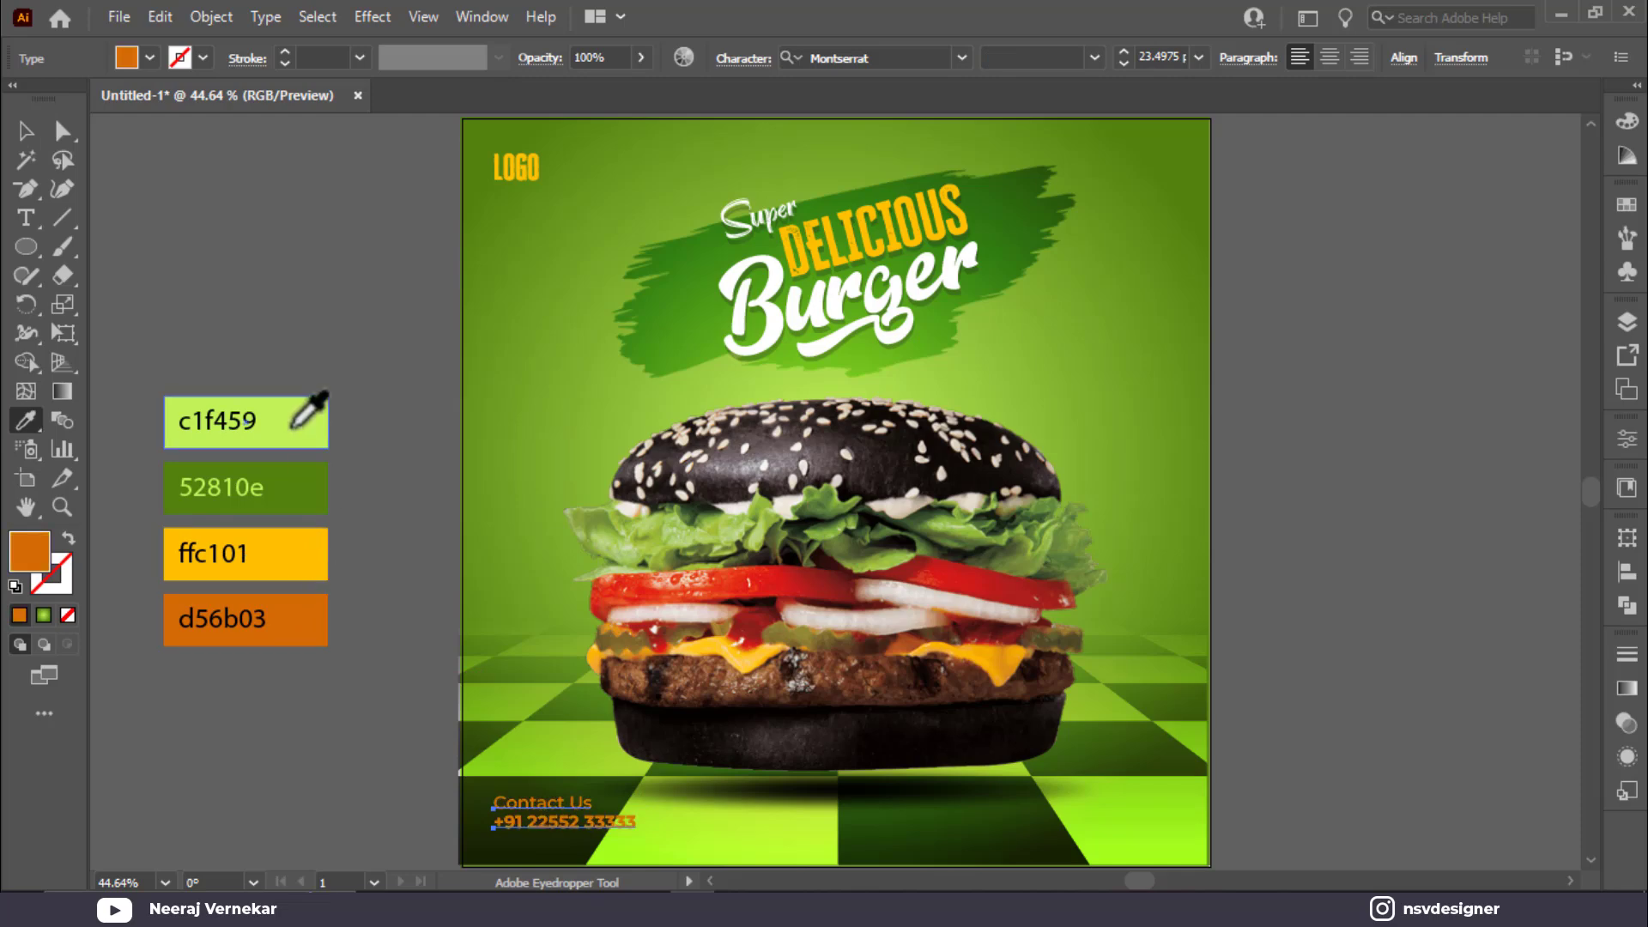
left_click(310, 425)
left_click(24, 131)
left_click(120, 61)
left_click(50, 112)
left_click(49, 95)
left_click(369, 347)
Step: Clear stray selections around the burger and reselect the Contact Us text
left_click(431, 771)
left_click_drag(435, 776, 566, 837)
left_click(405, 798)
left_click(925, 735)
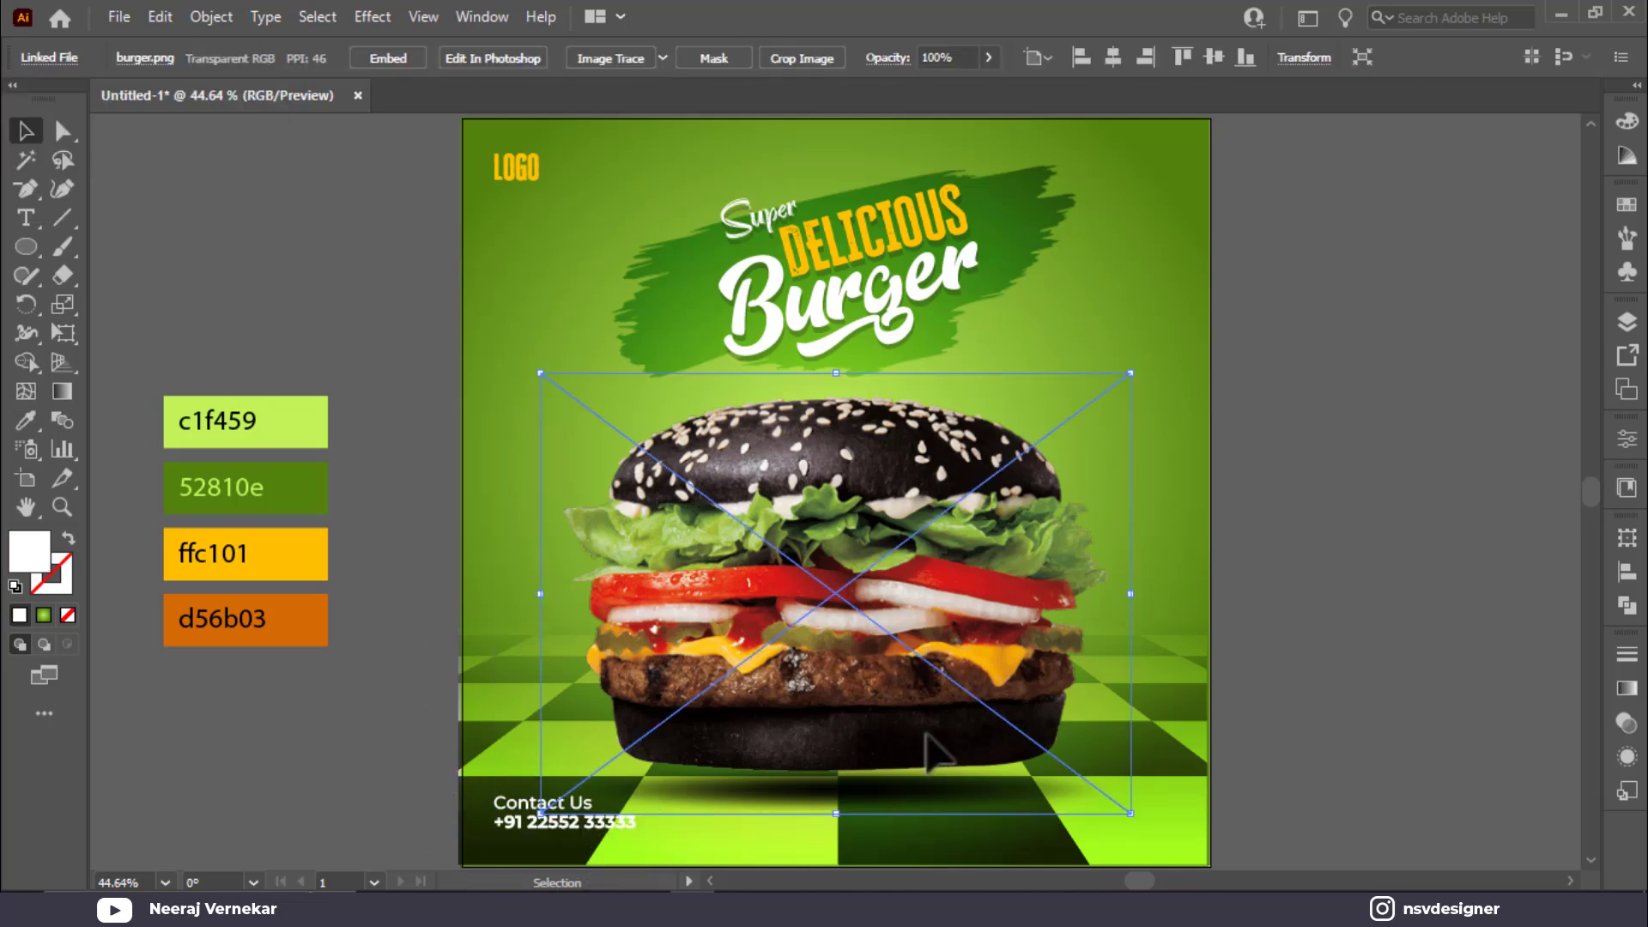
key("ctrl+2")
scroll(526, 673, "down", 2)
left_click(525, 745)
Step: Draw a short horizontal line left of the poster and move it off the poster with the contact text
left_click(431, 754)
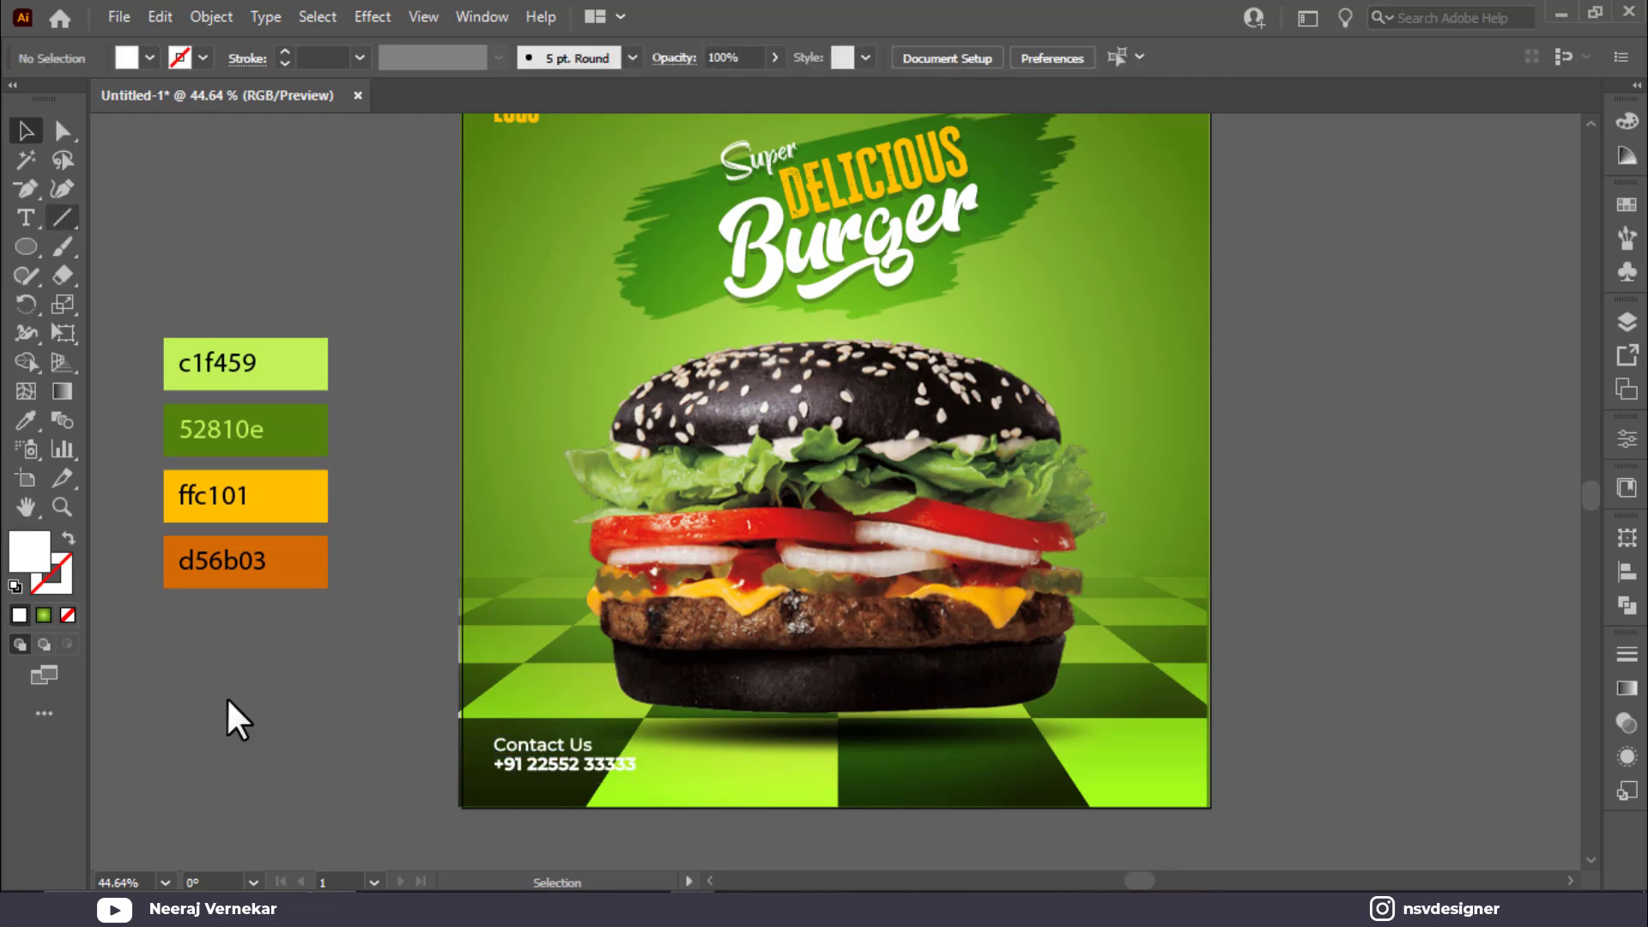
key("backslash")
left_click_drag(244, 750, 451, 750)
left_click(26, 131)
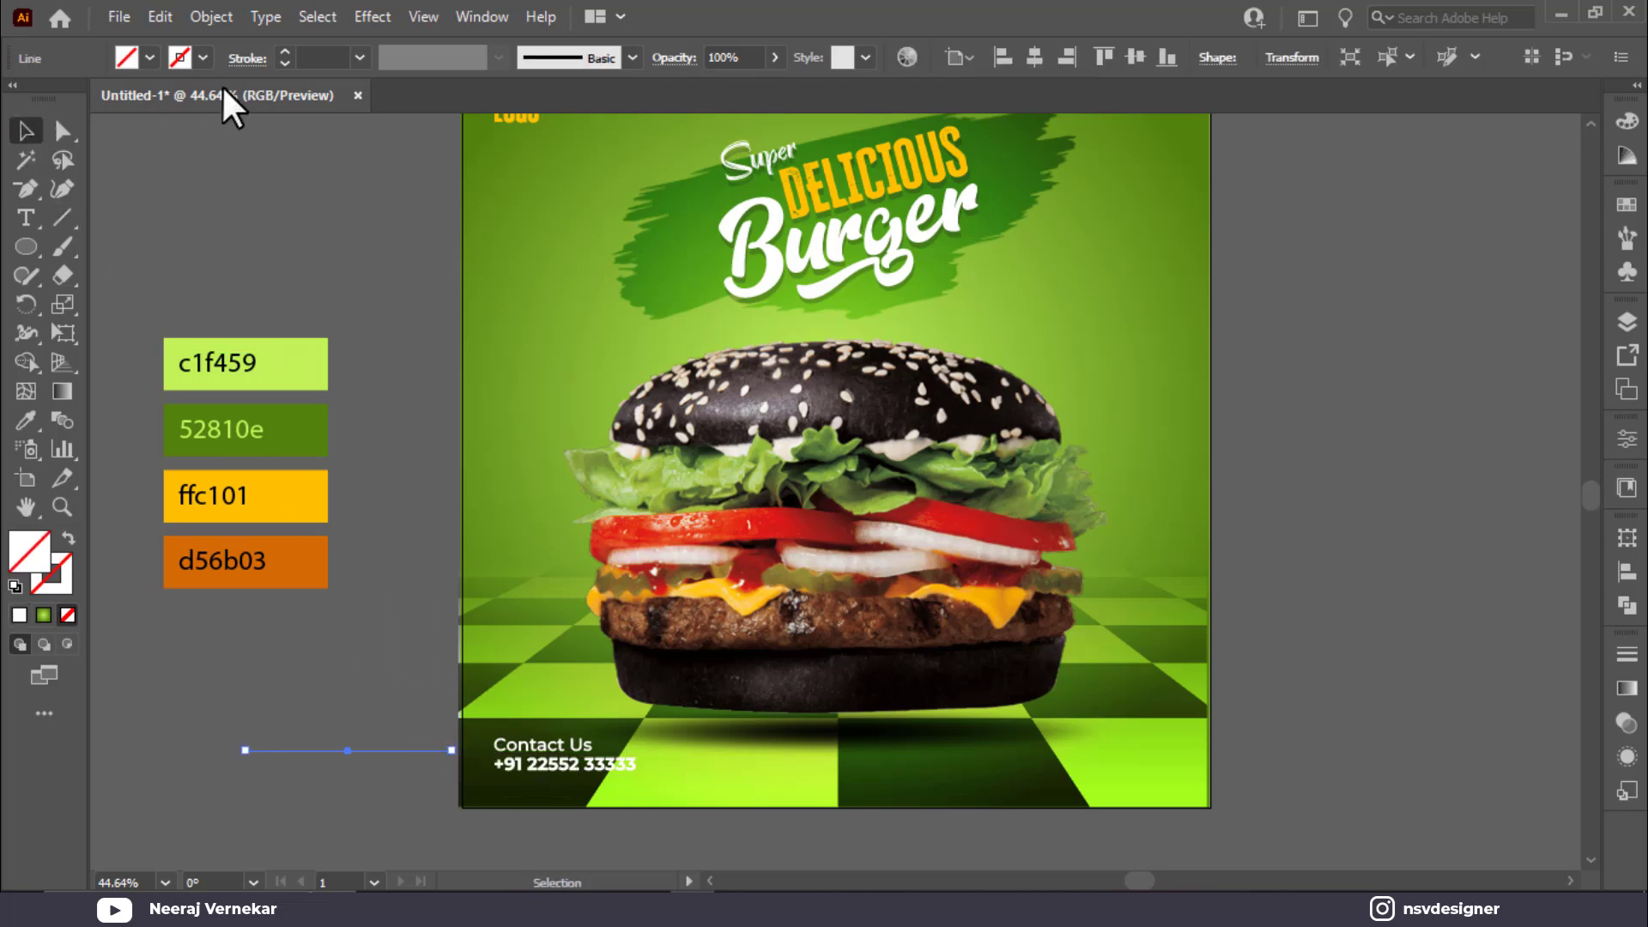
left_click(1628, 273)
left_click(1628, 234)
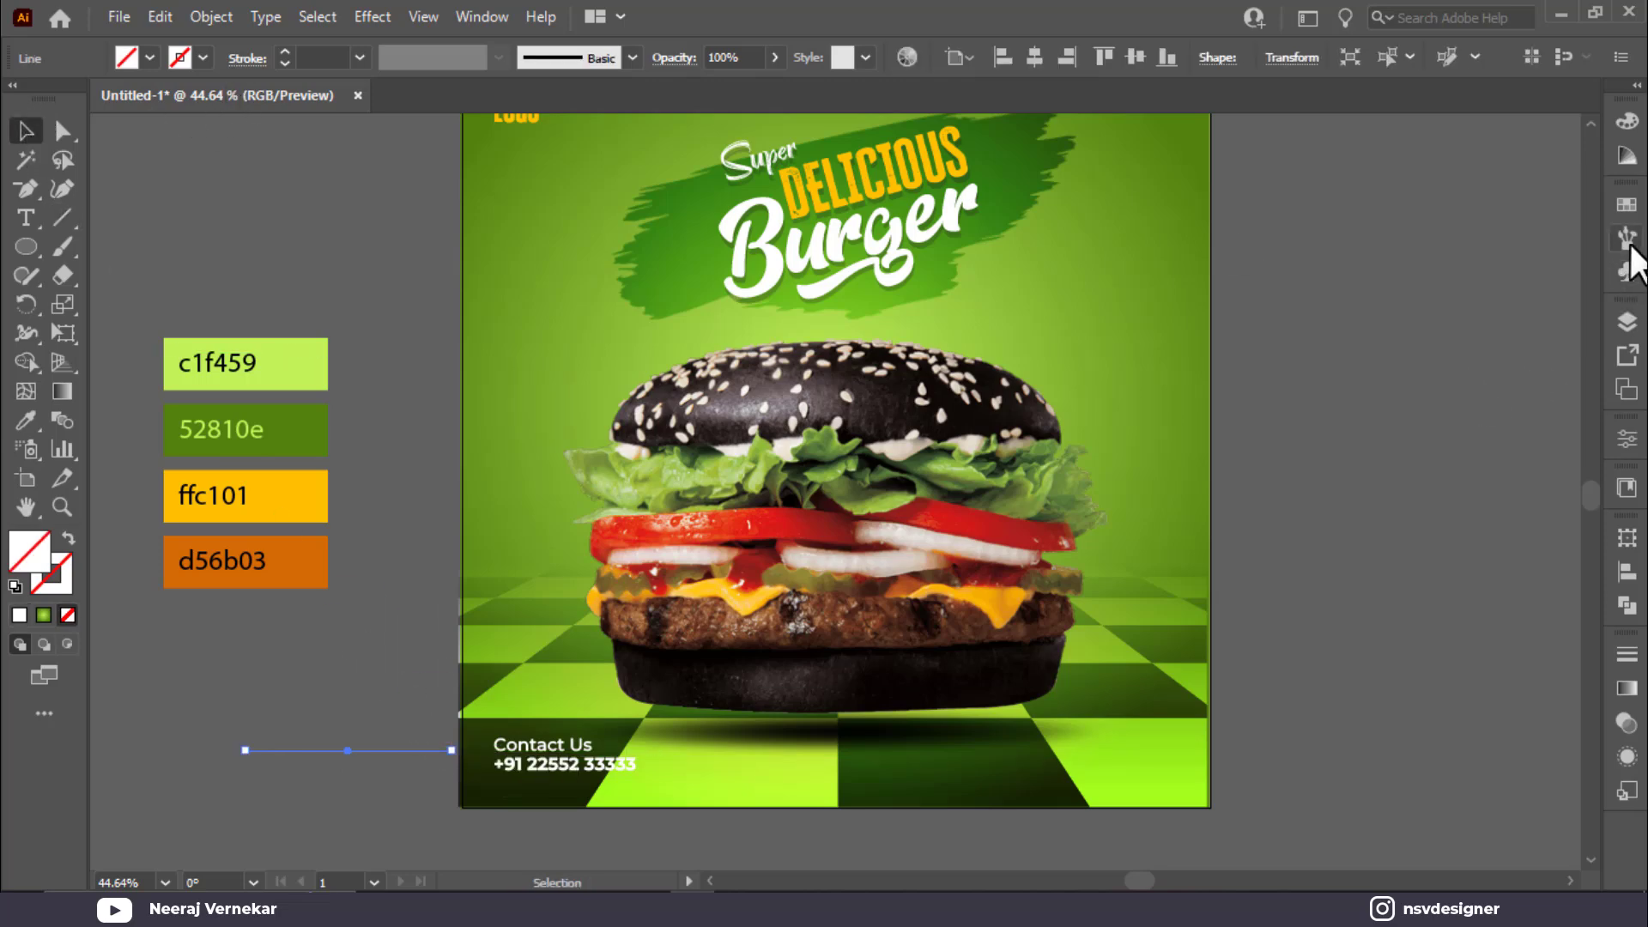
left_click(229, 814)
left_click_drag(537, 786, 326, 770)
left_click_drag(599, 782, 974, 726)
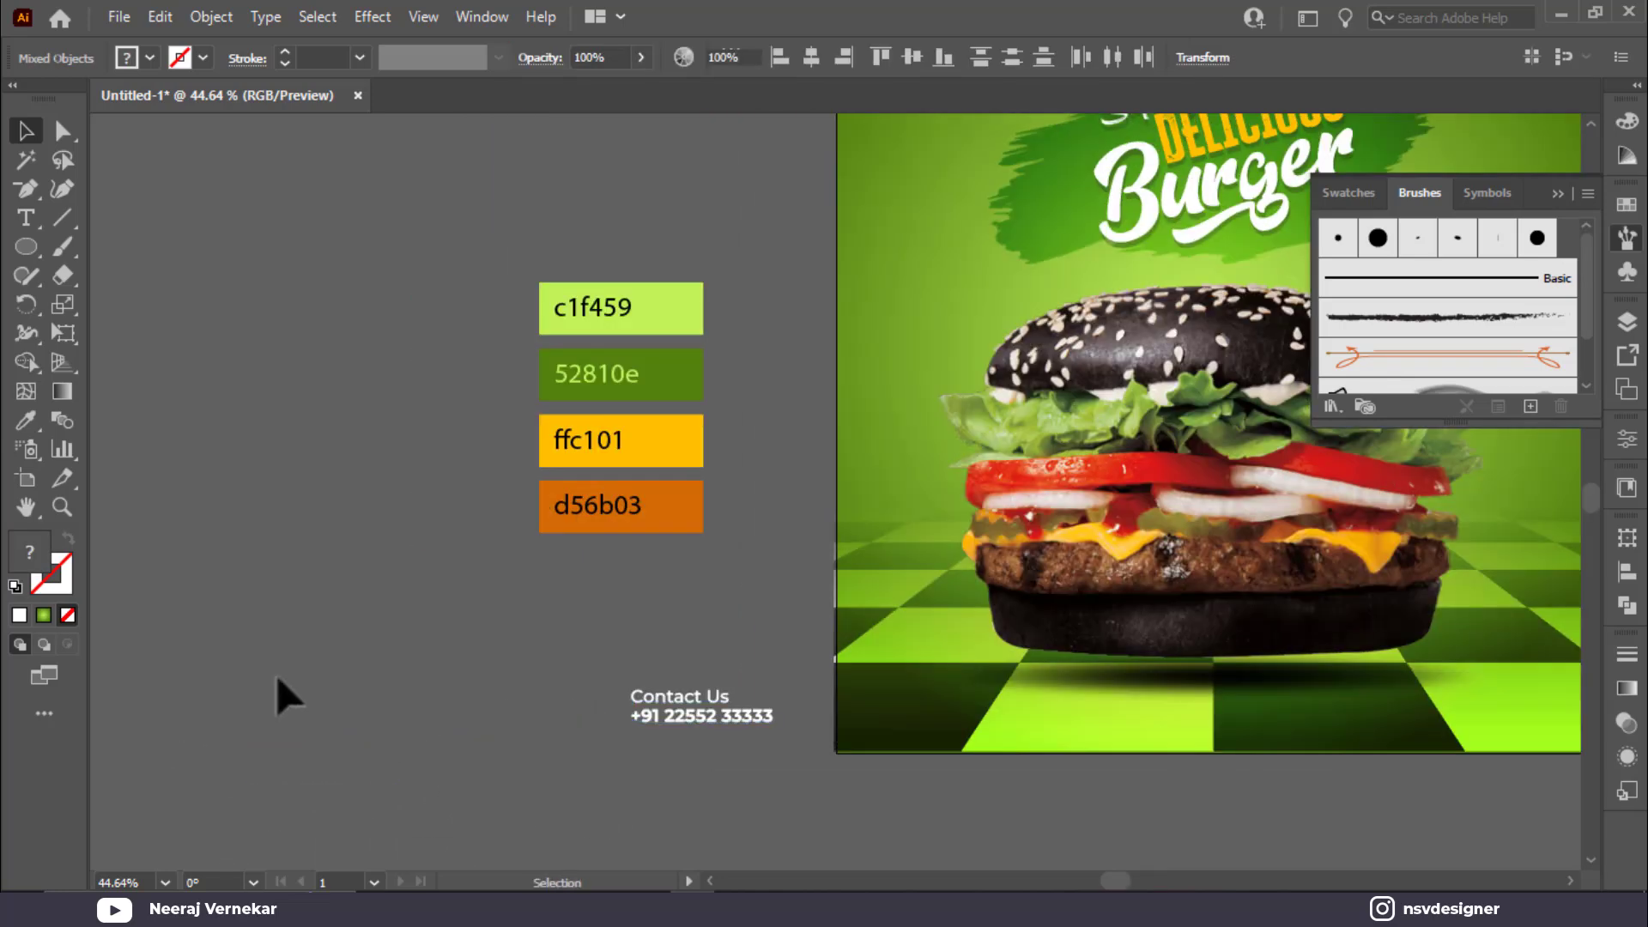
left_click_drag(266, 688, 493, 776)
Step: Apply the last brush from the Grunge brushes vector pack to the line
left_click(1336, 408)
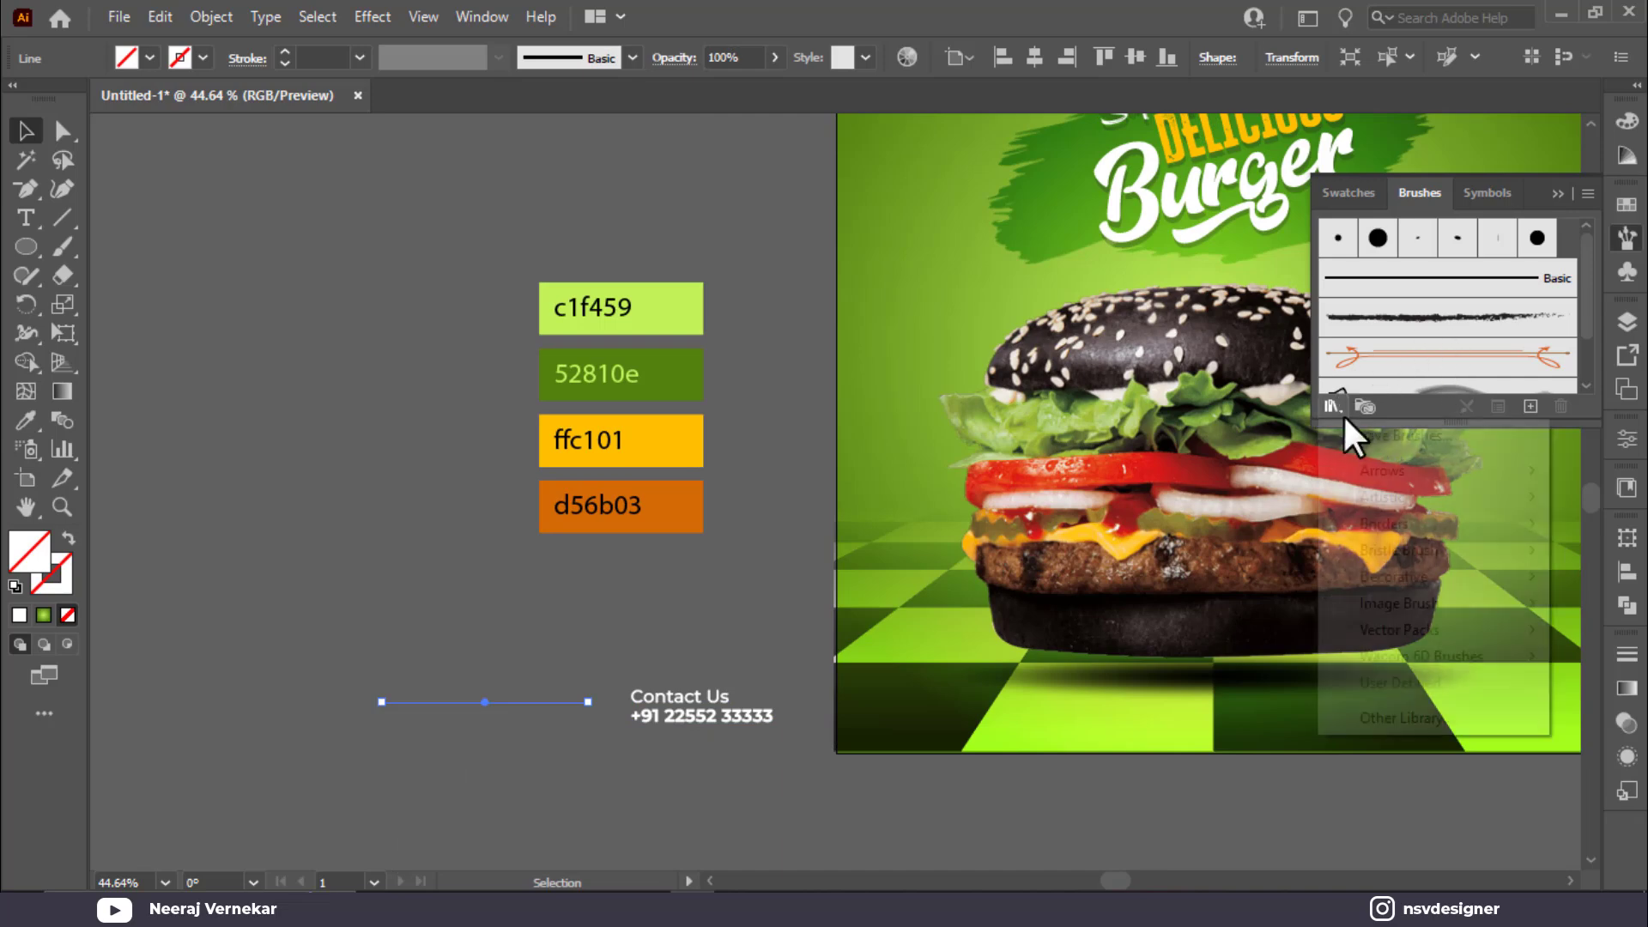
mouse_move(1449, 621)
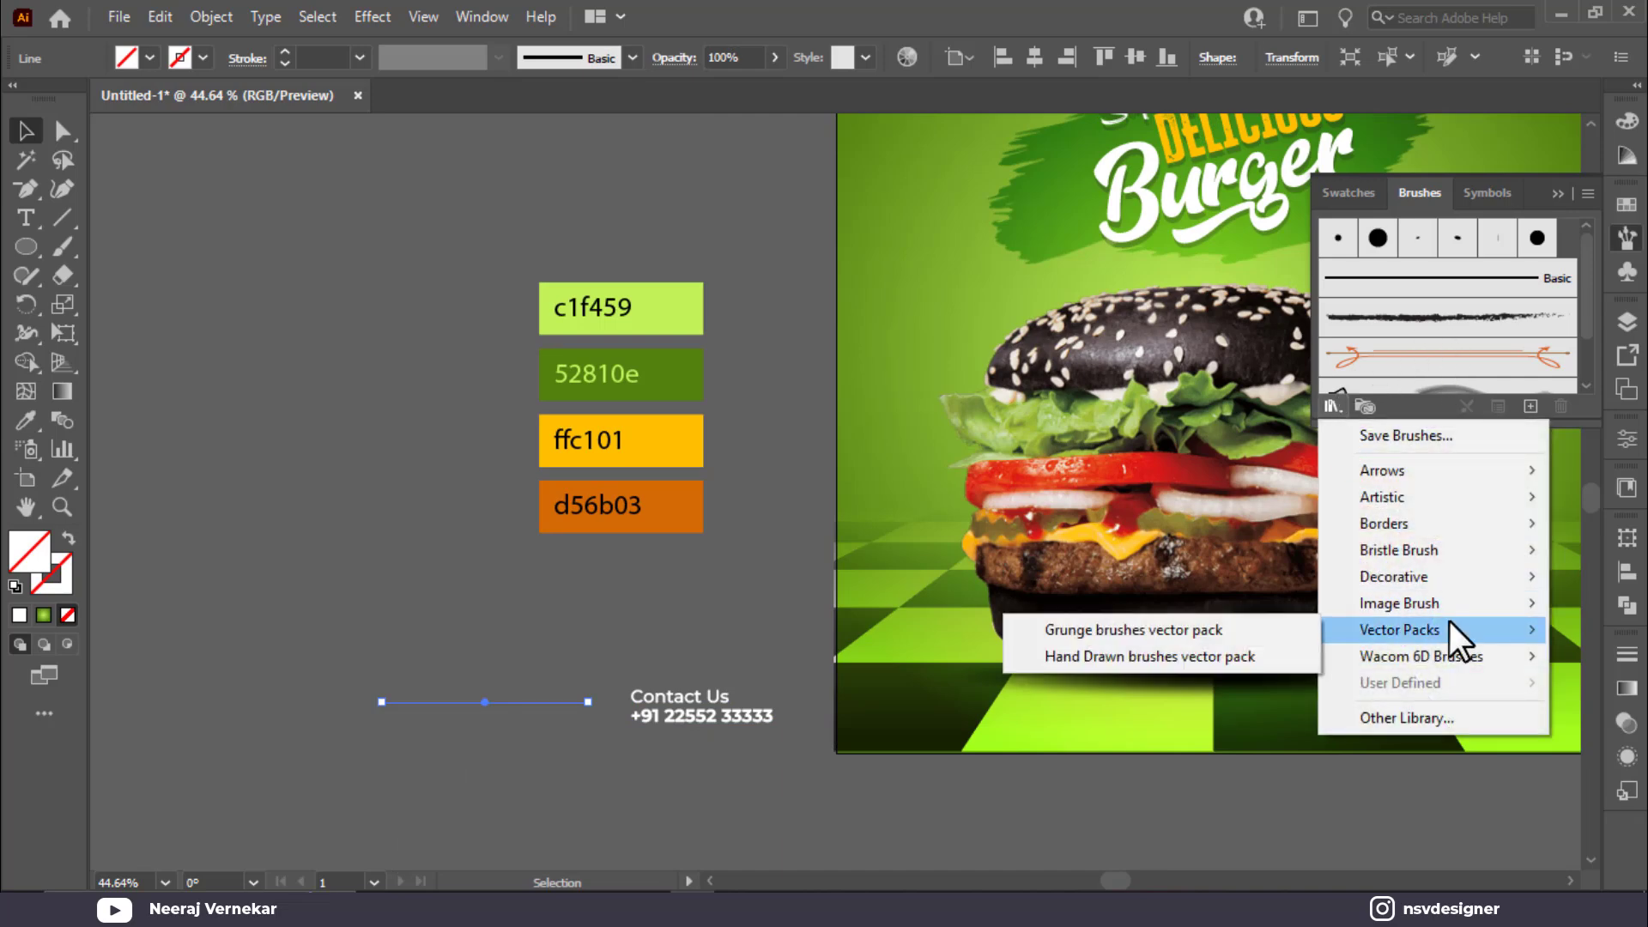
left_click(1179, 625)
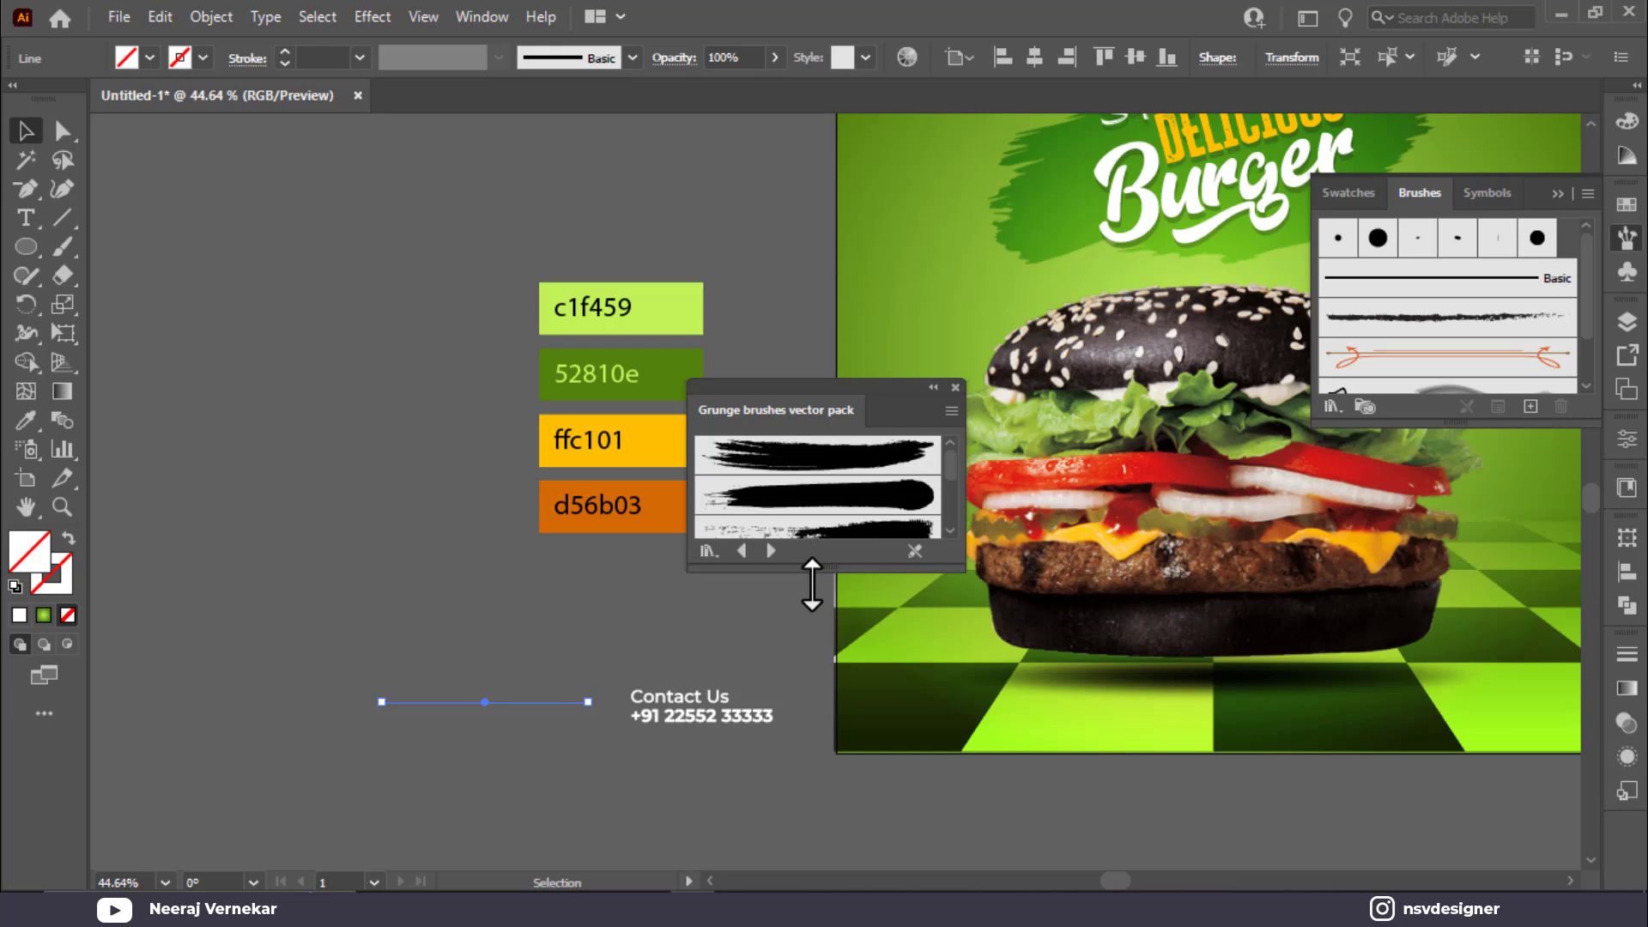
left_click_drag(808, 568, 819, 680)
scroll(876, 494, "down", 2)
left_click(884, 636)
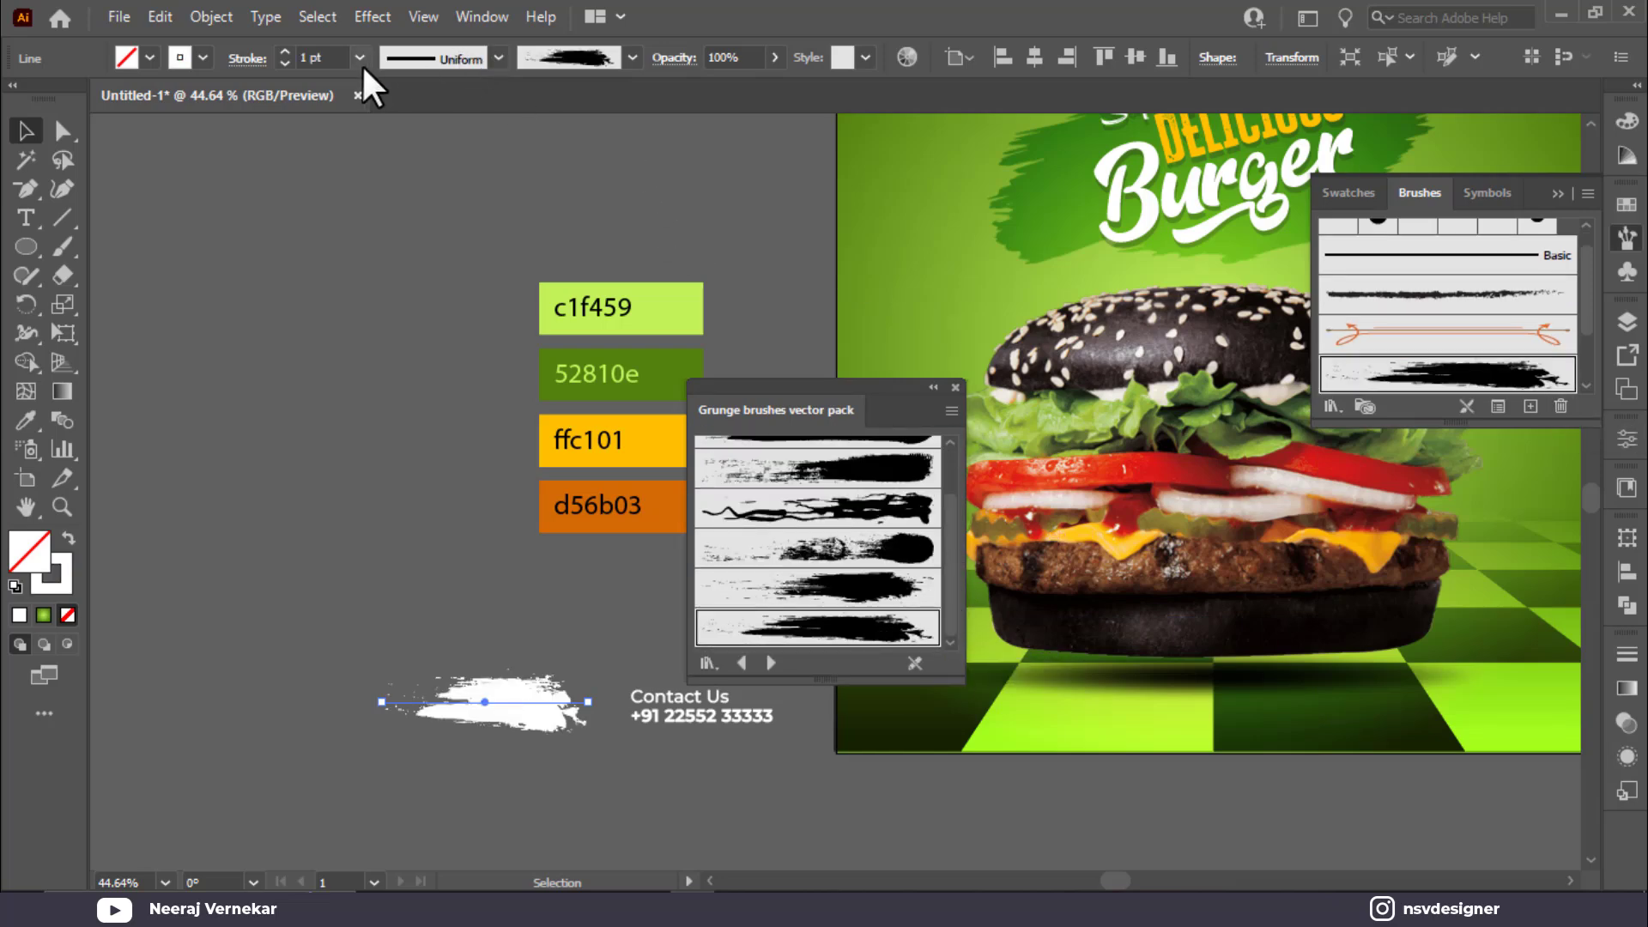
mouse_move(540, 721)
left_mouse_down()
mouse_move(437, 681)
mouse_move(522, 676)
left_mouse_up()
Step: Expand the grunge brush stroke's appearance and fill it with yellow ffc101
left_click(198, 11)
left_click(198, 10)
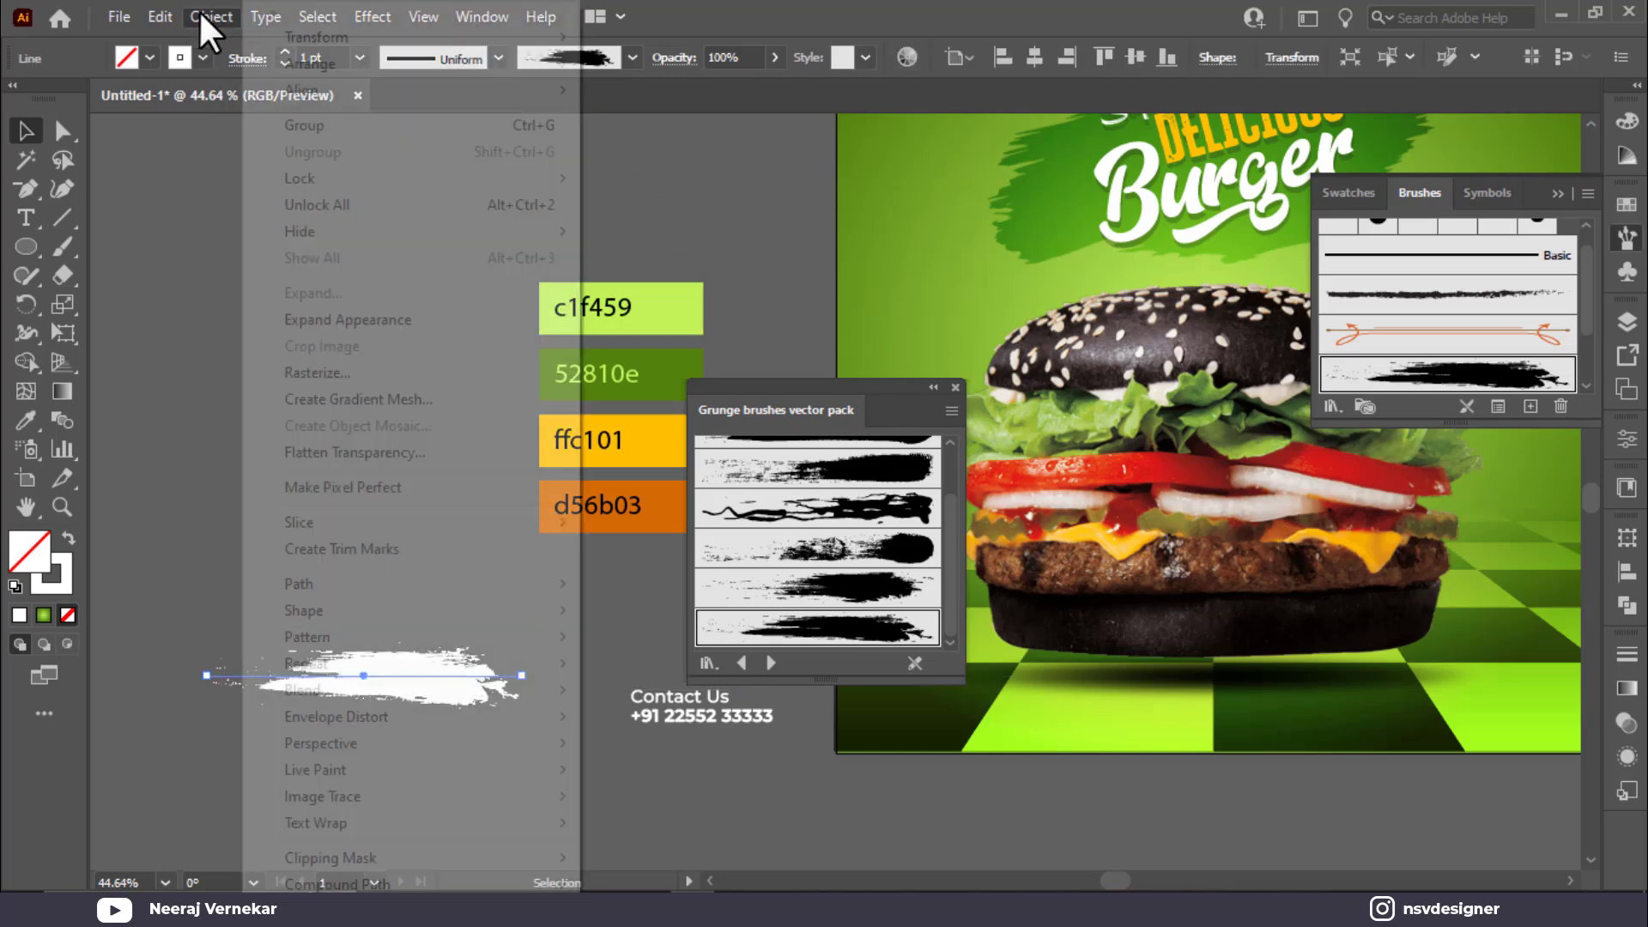
left_click(198, 10)
left_click(358, 321)
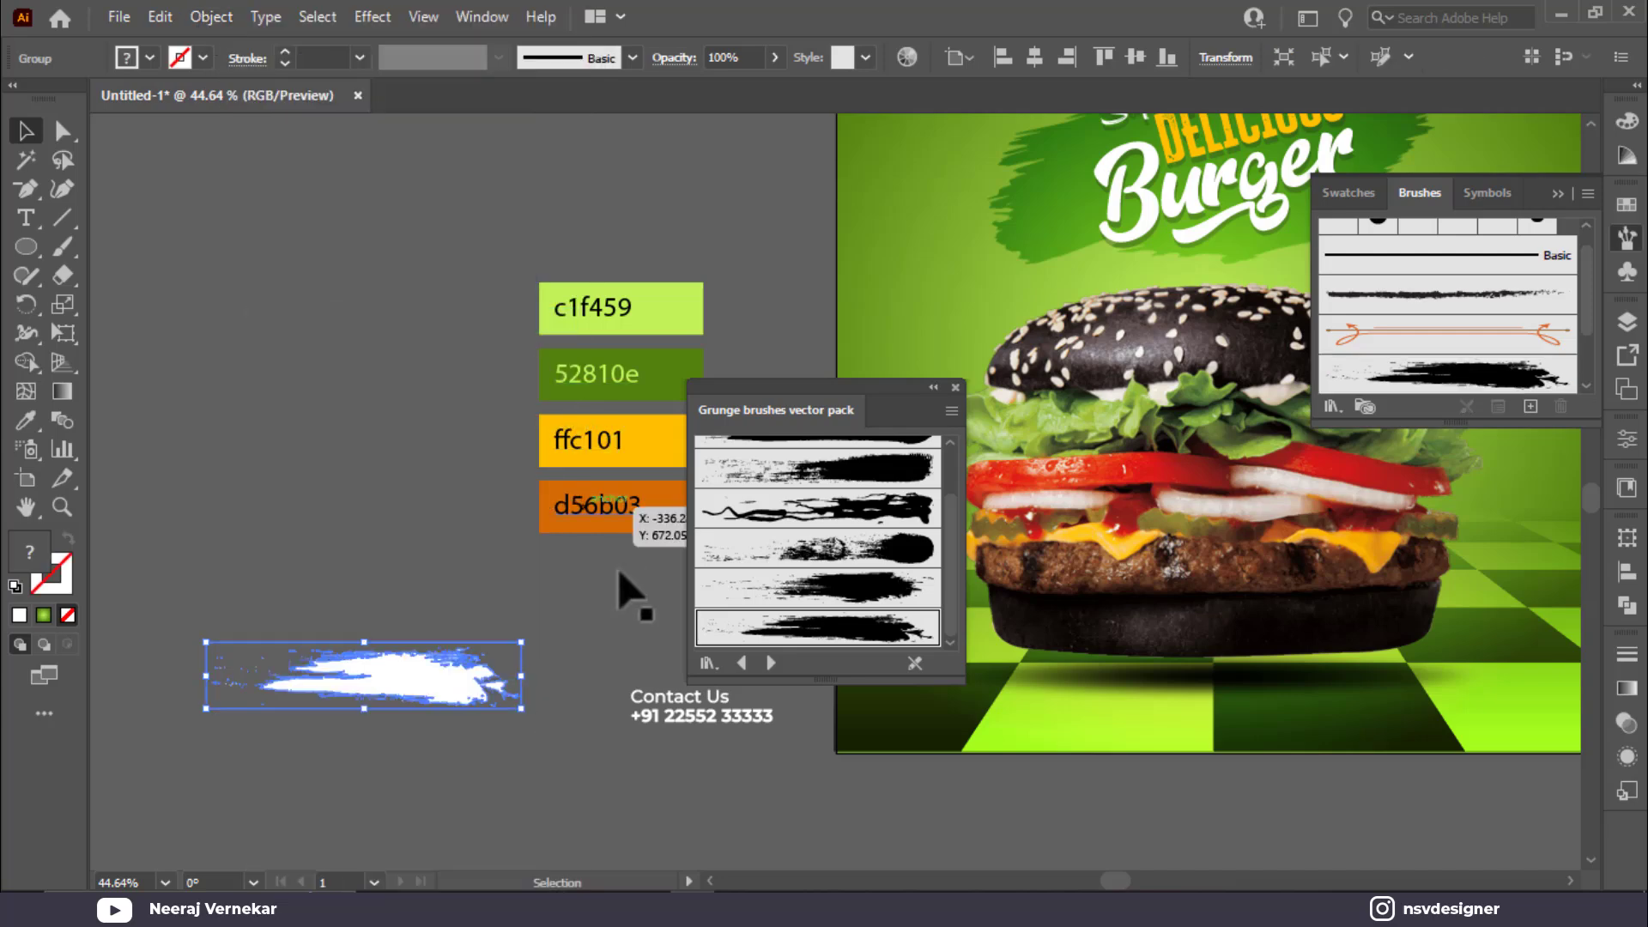
left_click(957, 387)
key("i")
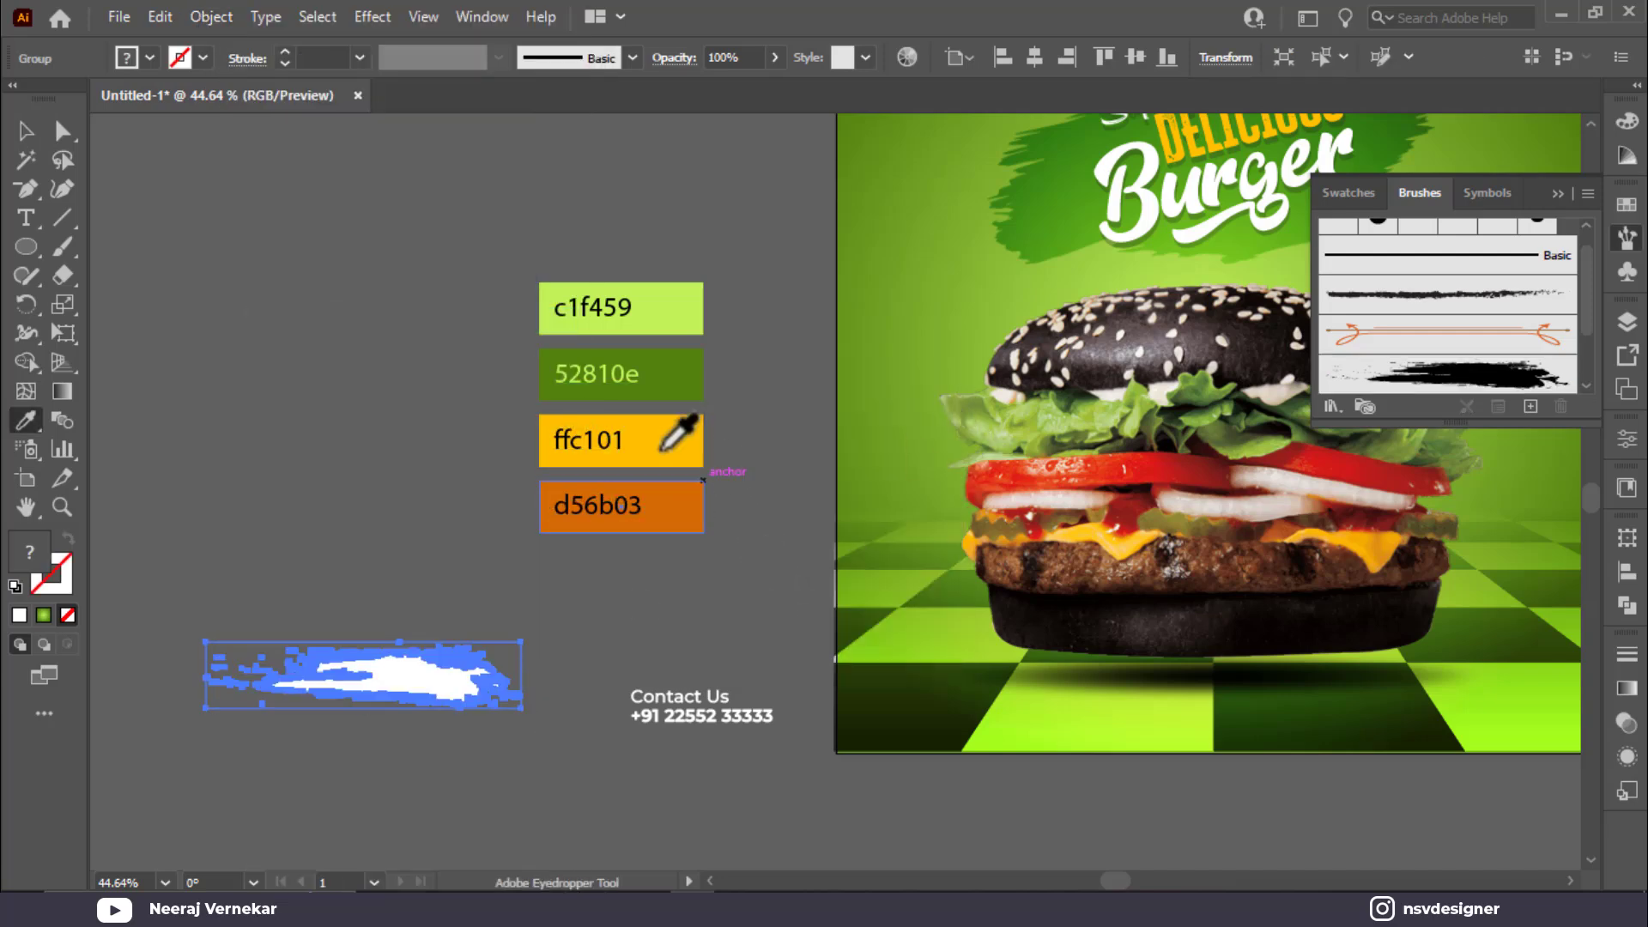
left_click(667, 453)
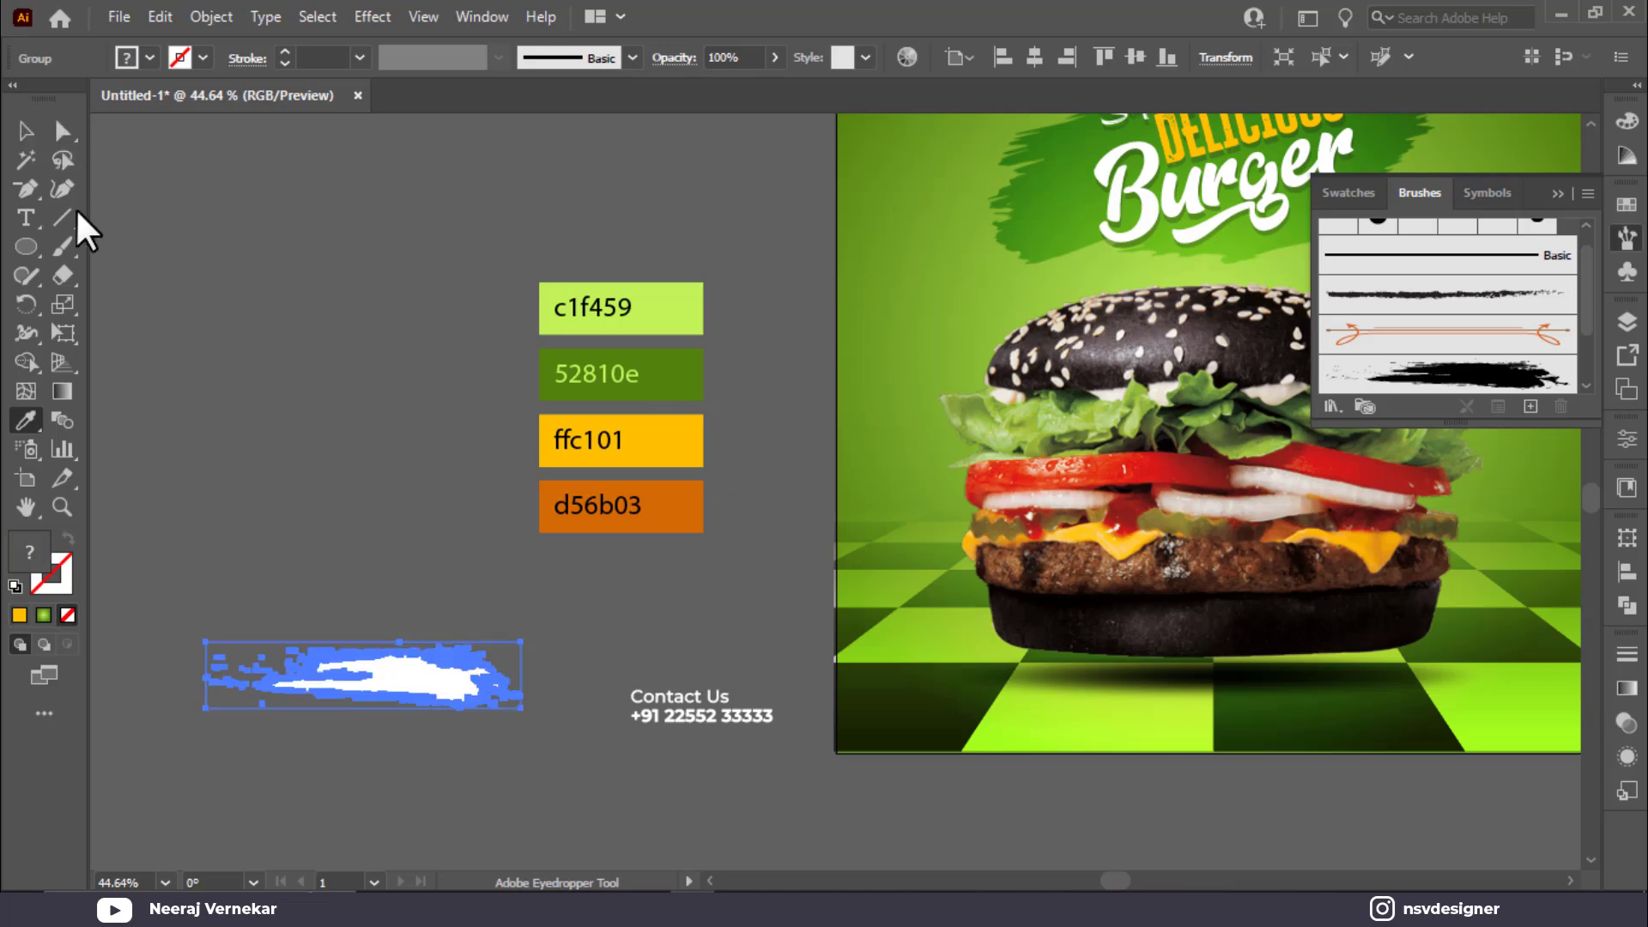
Step: Ungroup the expanded stroke, merge its specks, refill it ffc101 and move it to the poster's bottom edge
right_click(386, 668)
left_click(25, 129)
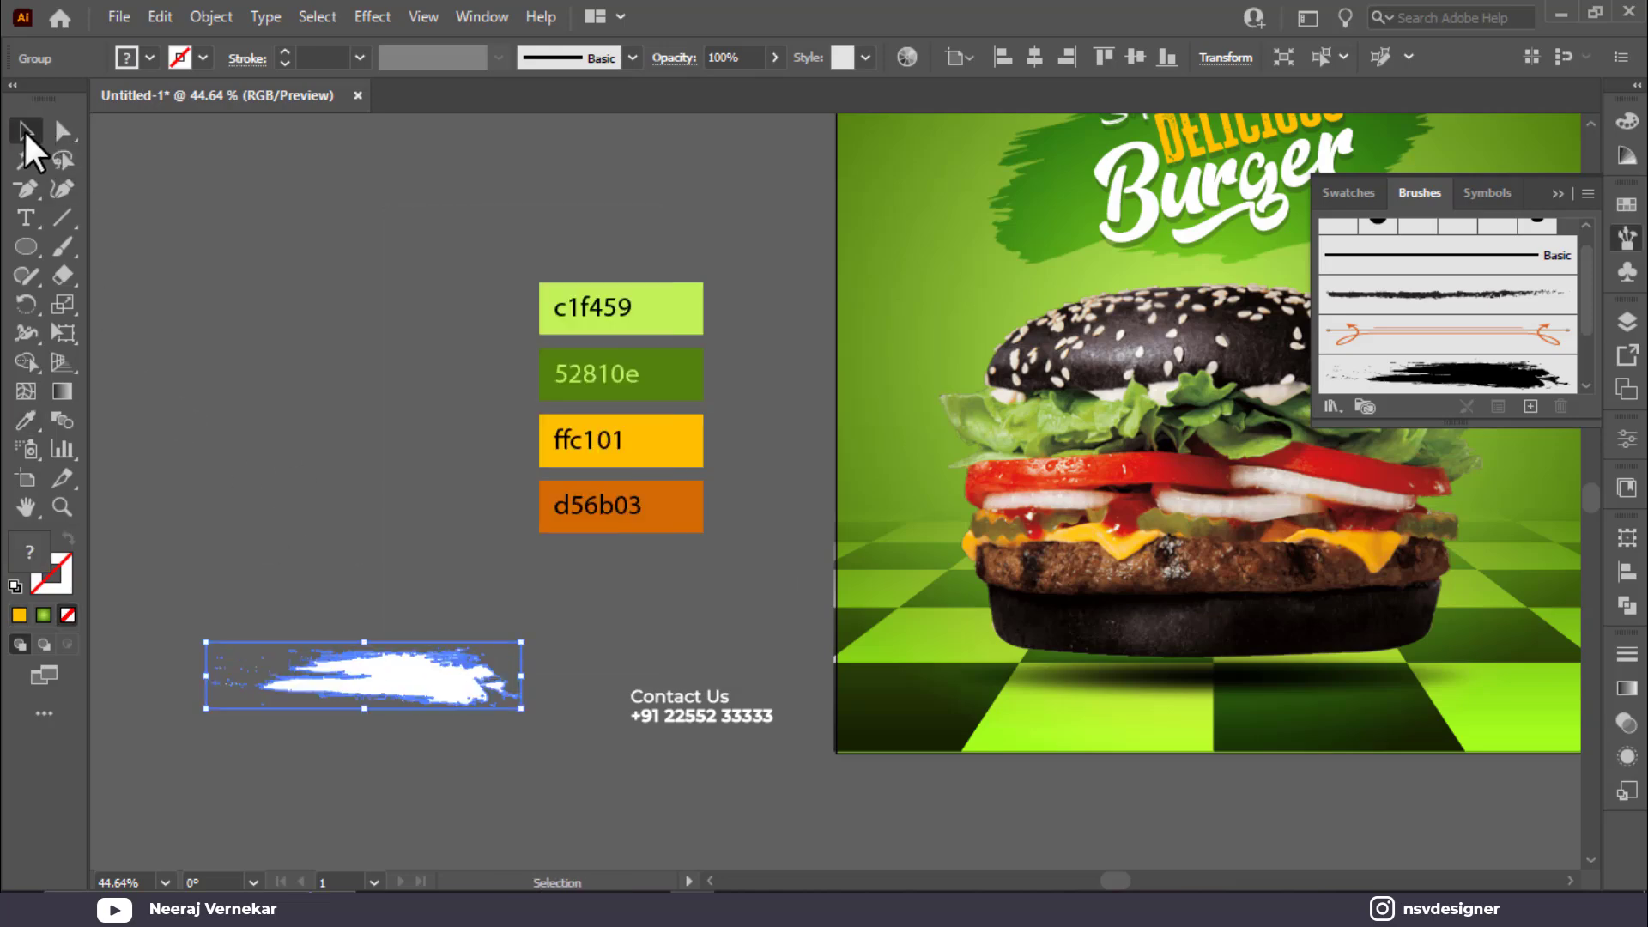
right_click(421, 681)
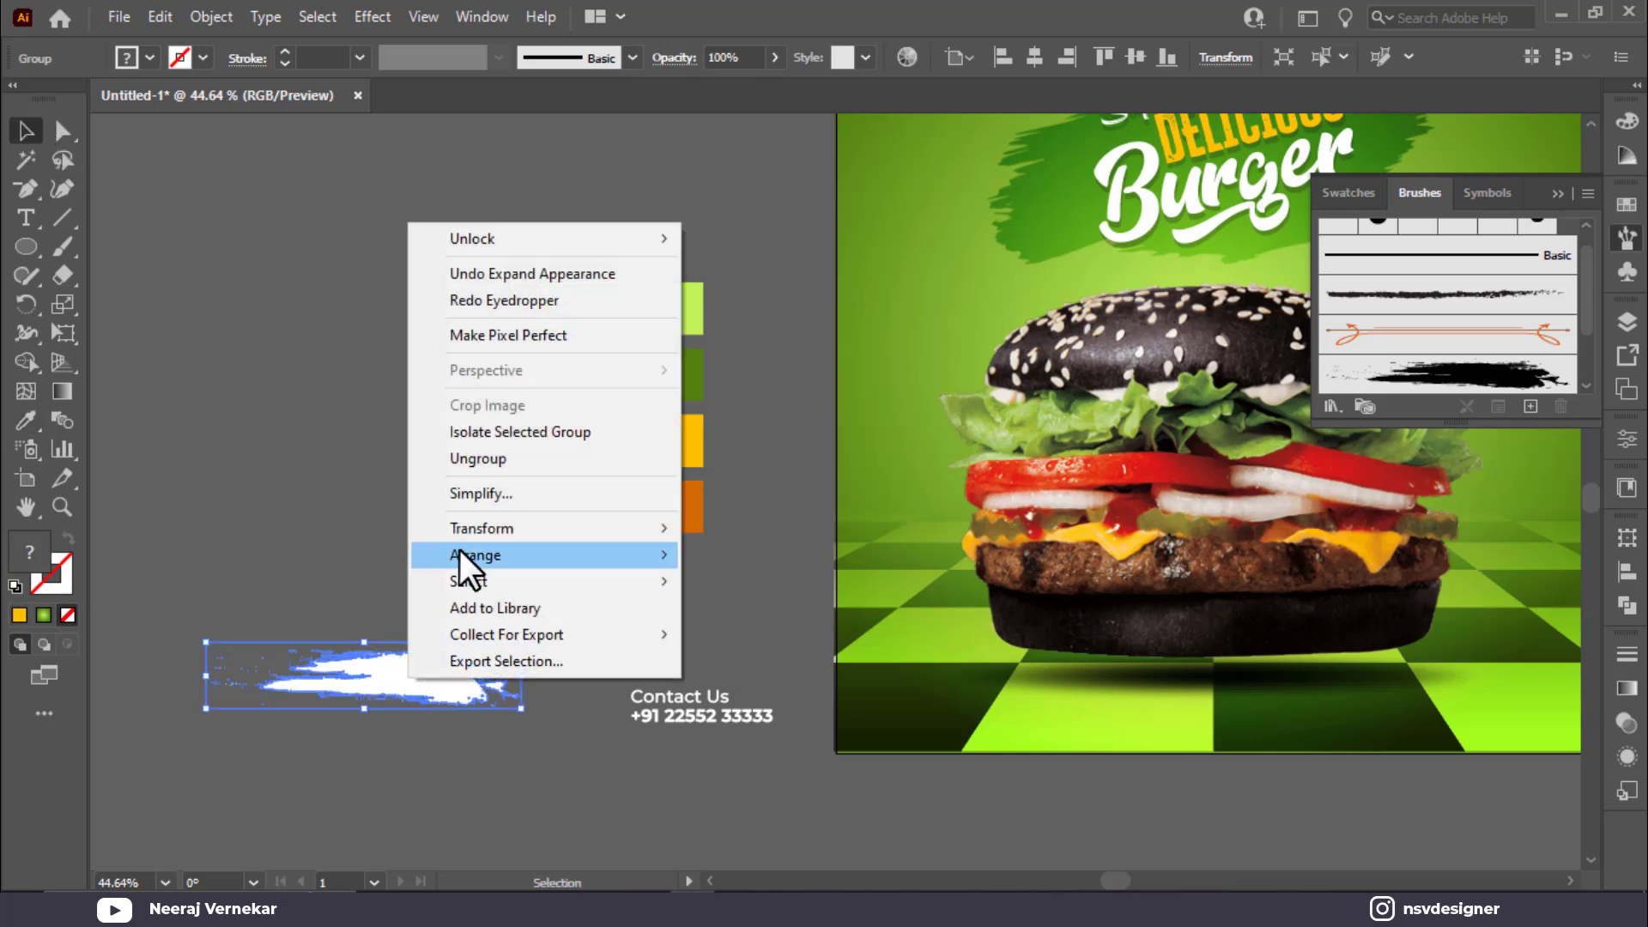
left_click(478, 460)
left_click(361, 577)
left_click_drag(397, 692, 369, 527)
mouse_move(152, 635)
left_mouse_down()
mouse_move(529, 712)
mouse_move(415, 552)
left_mouse_up()
left_click(405, 539)
key("i")
left_click(663, 453)
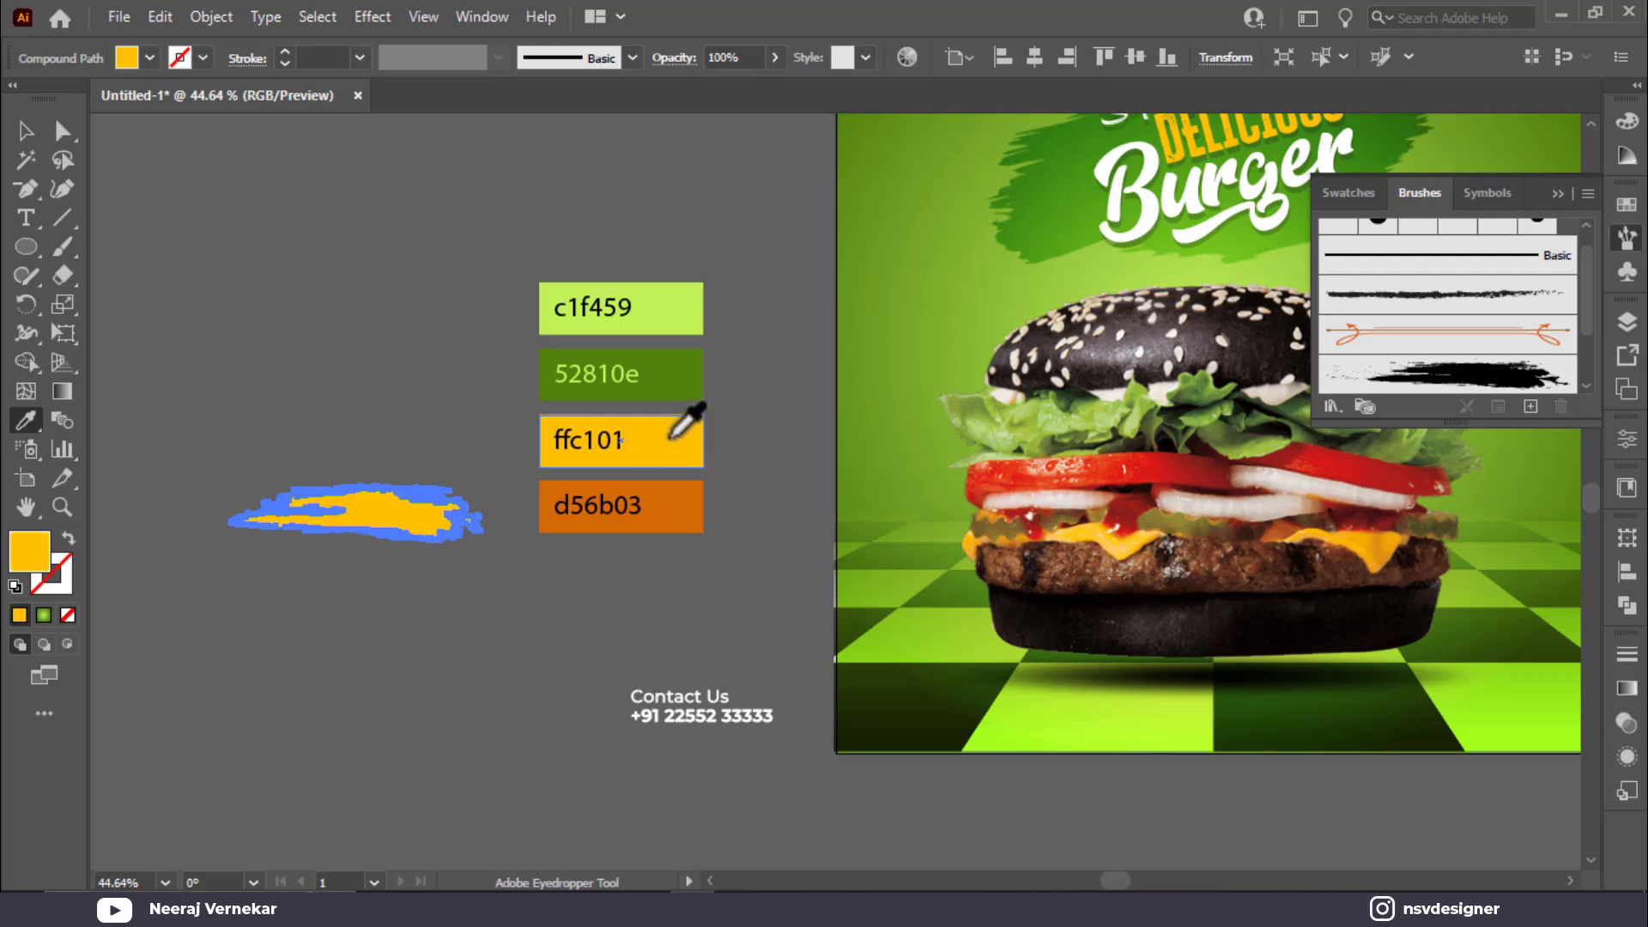
left_click(380, 691)
mouse_move(438, 540)
left_mouse_down()
mouse_move(1034, 776)
mouse_move(816, 729)
mouse_move(764, 735)
left_mouse_up()
Step: Move Contact Us left, then tilt, widen and heighten the yellow stroke at the bottom-left corner
scroll(1016, 785, "down", 1)
mouse_move(503, 706)
left_mouse_down()
mouse_move(512, 718)
mouse_move(294, 728)
left_mouse_up()
left_click(698, 767)
mouse_move(769, 721)
left_mouse_down()
mouse_move(809, 762)
mouse_move(809, 743)
mouse_move(754, 769)
mouse_move(872, 783)
left_mouse_up()
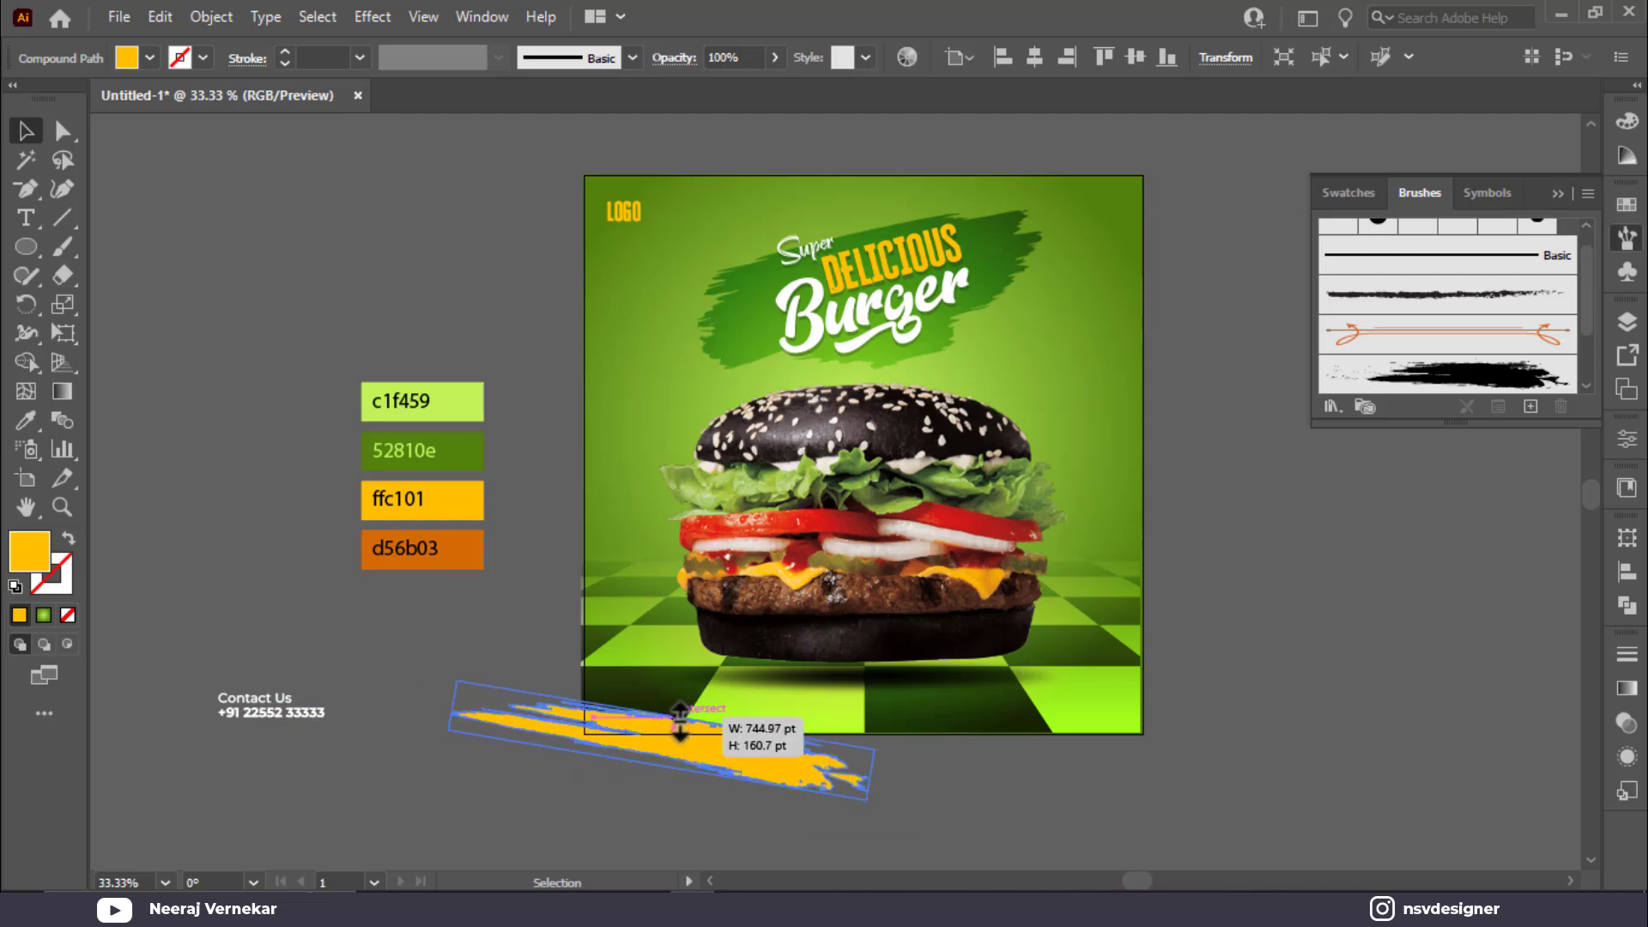
left_click_drag(688, 752, 639, 726)
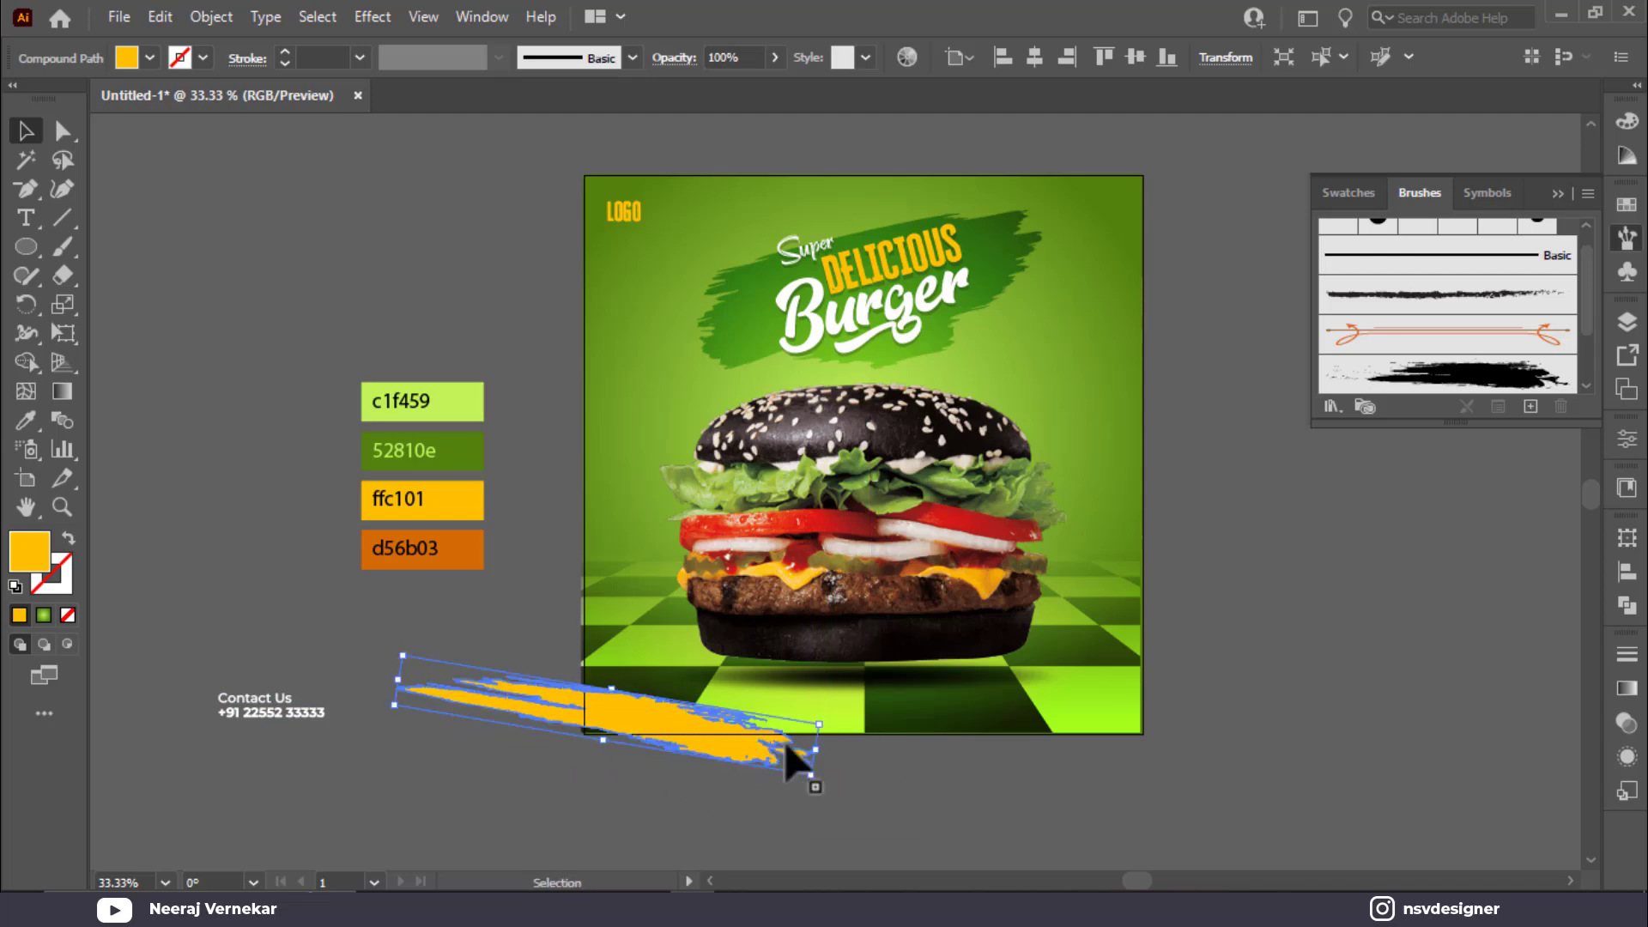
left_click_drag(822, 757, 882, 760)
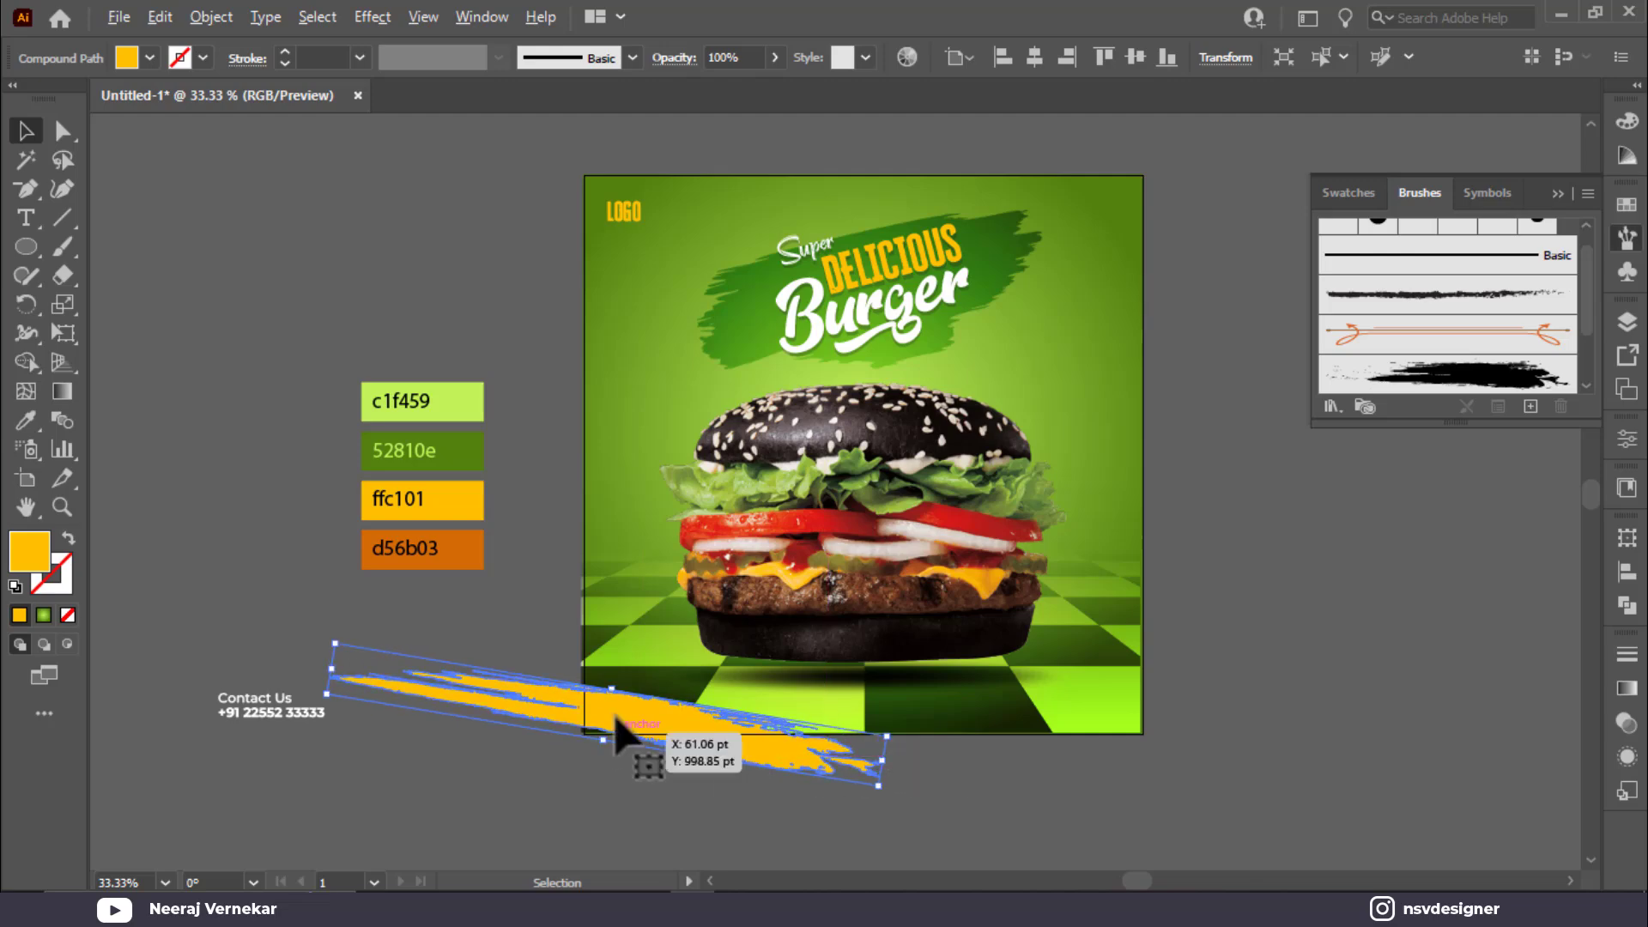
left_click_drag(612, 688, 629, 679)
Step: Place a copy of the yellow stroke across the top-right corner and unlock the background, floor and burger
mouse_move(738, 767)
left_mouse_down()
mouse_move(867, 807)
mouse_move(1250, 156)
mouse_move(1239, 164)
left_mouse_up()
left_click_drag(1159, 207, 1229, 220)
left_click(1146, 137)
left_click(1558, 196)
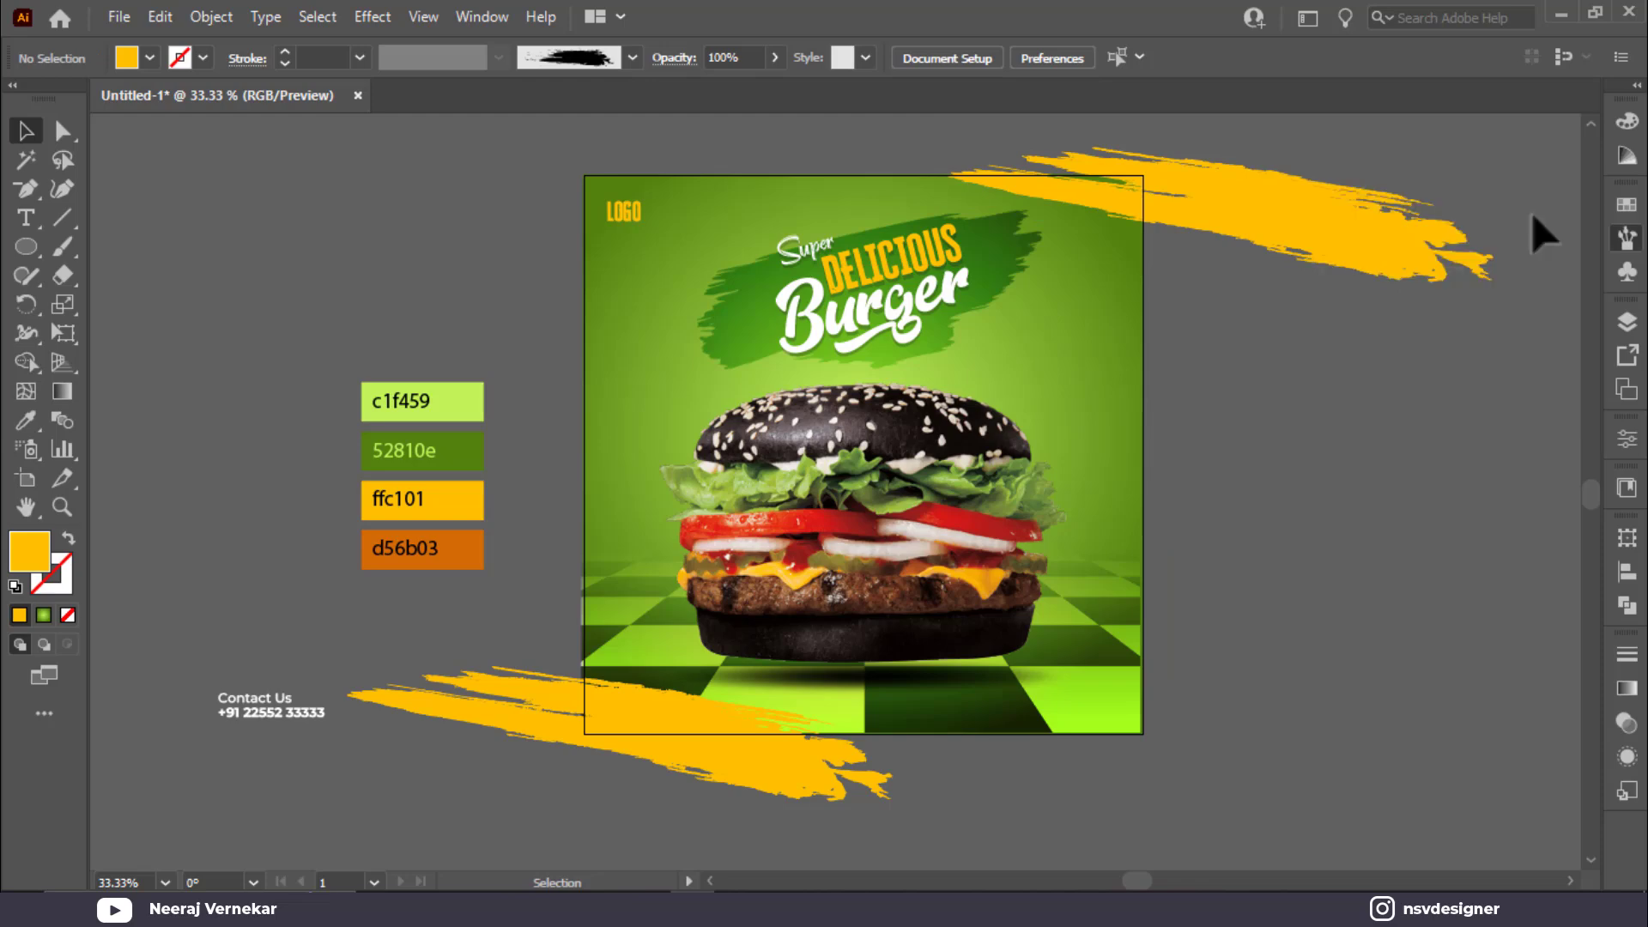
key("ctrl+alt+2")
Step: Draw a 1000 × 1000 pt square aligned to the poster's horizontal centre and top
left_click(271, 336)
left_click(26, 246)
left_click(259, 247)
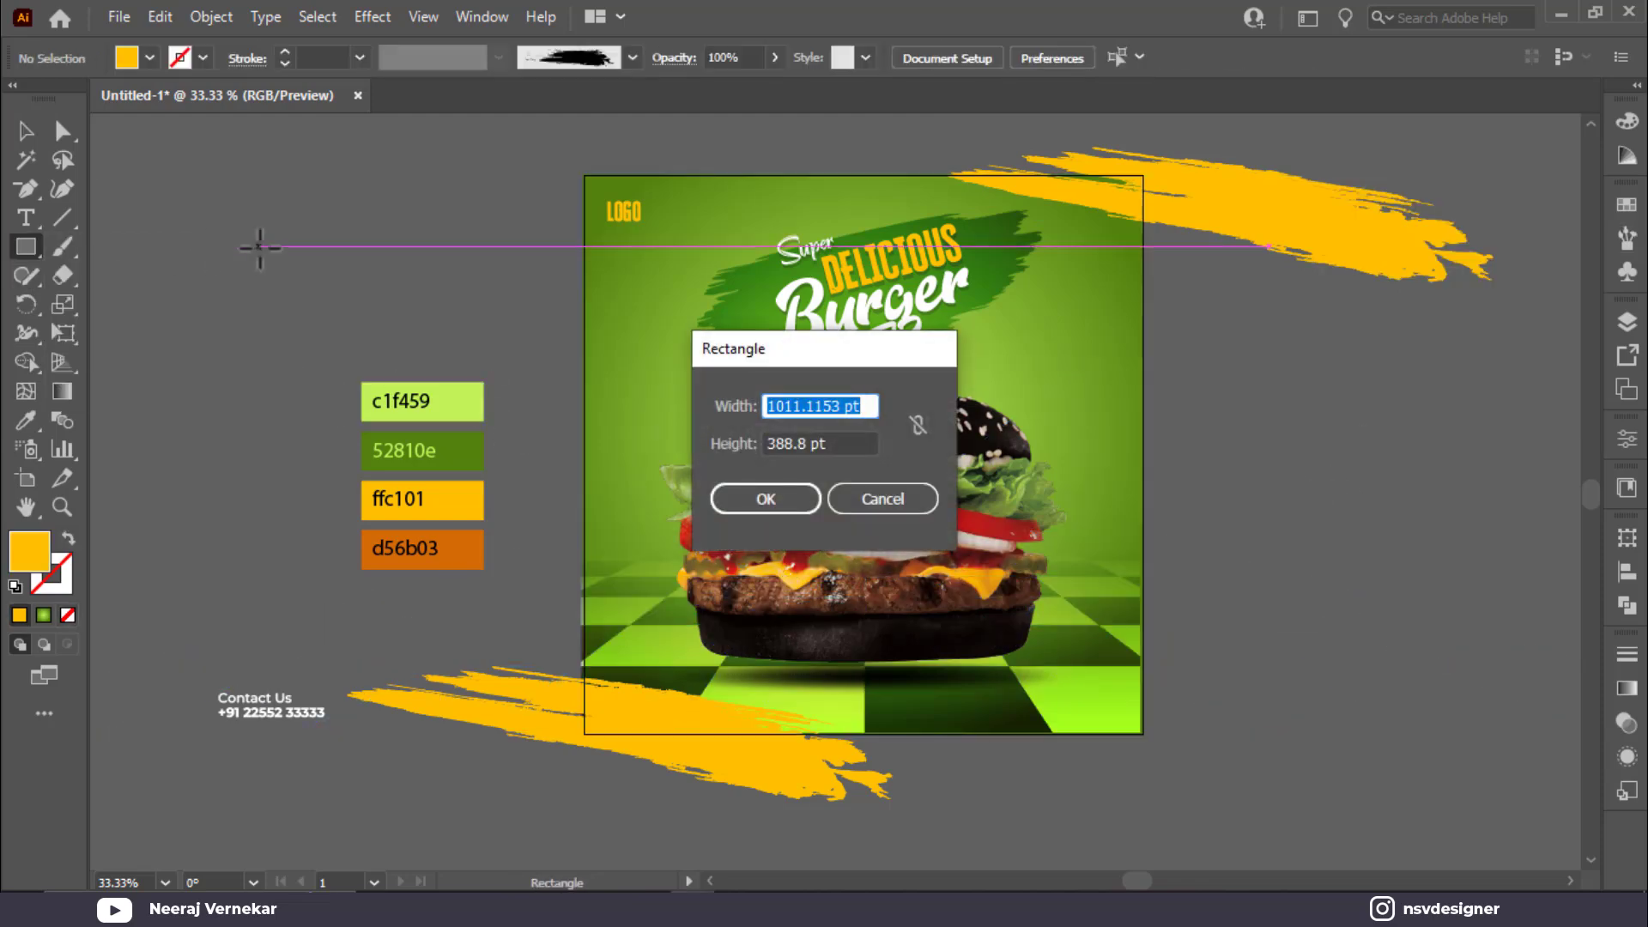
type("1000")
key("Tab")
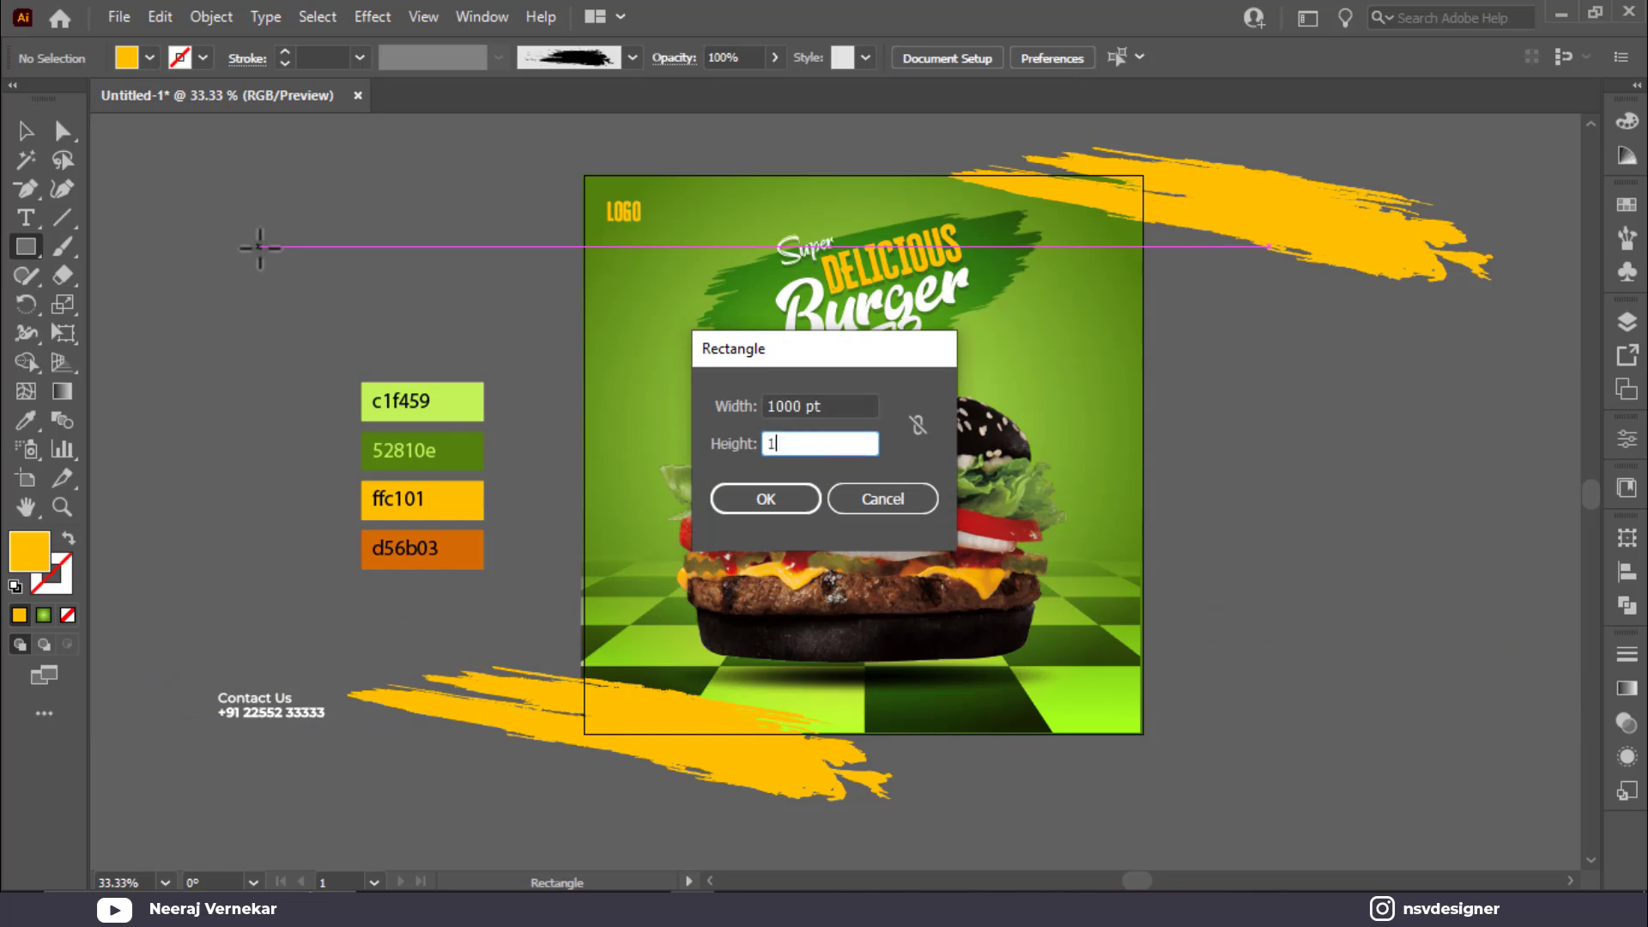
key("Return")
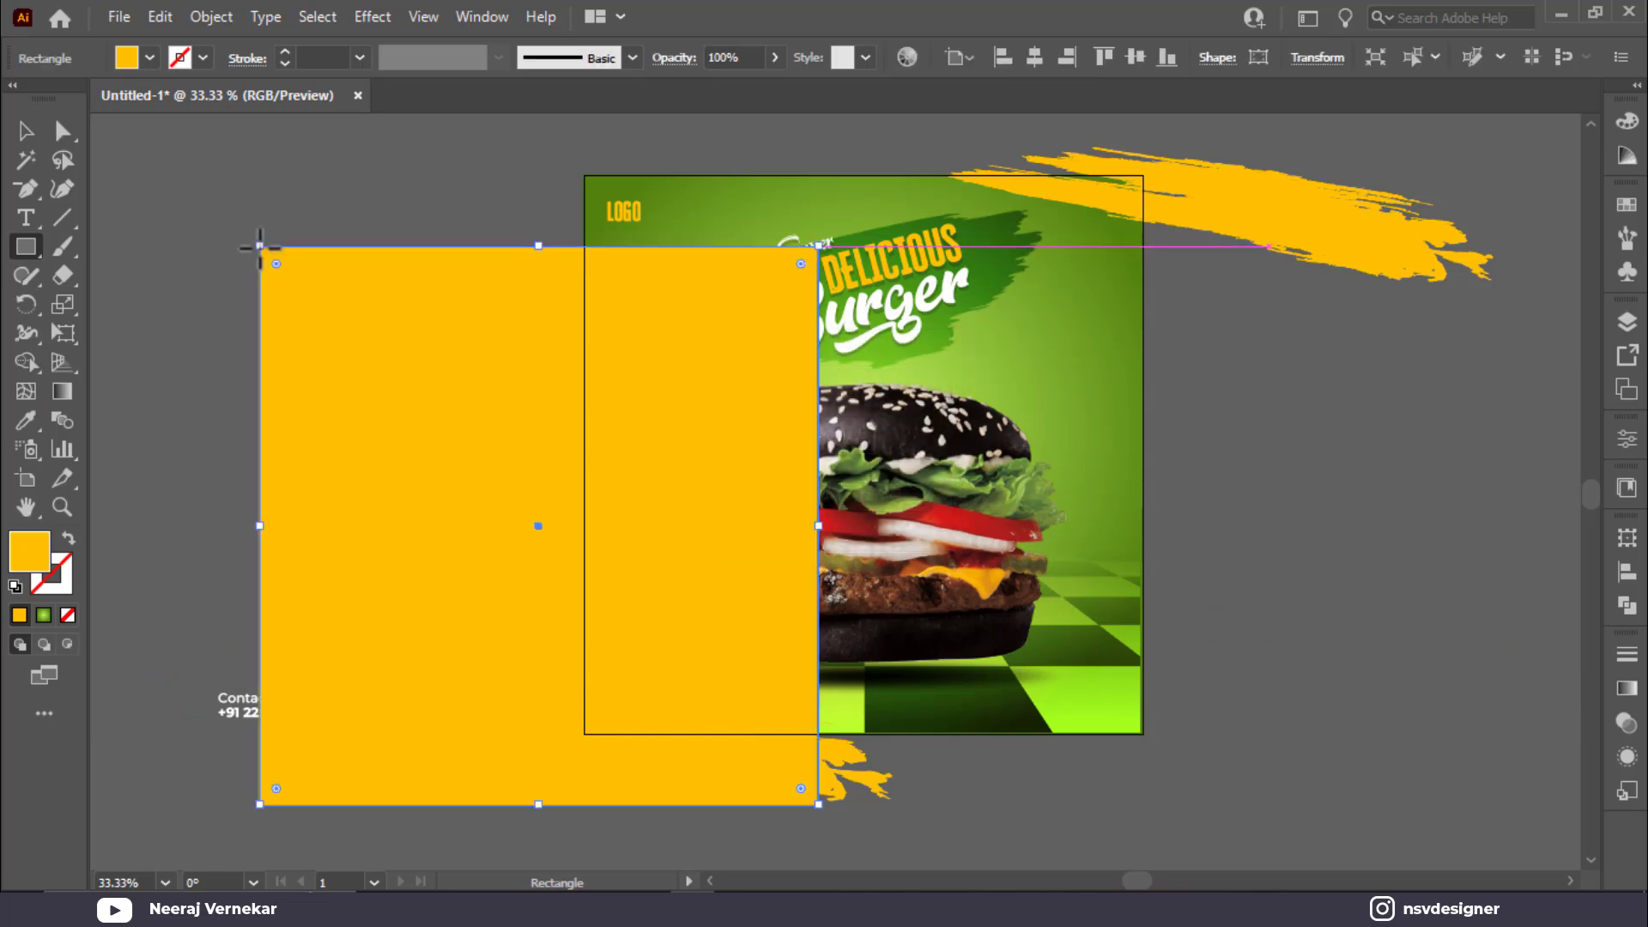
left_click(1034, 57)
left_click(1104, 56)
Step: Select all the artwork and make a clipping mask with the square
left_click(34, 128)
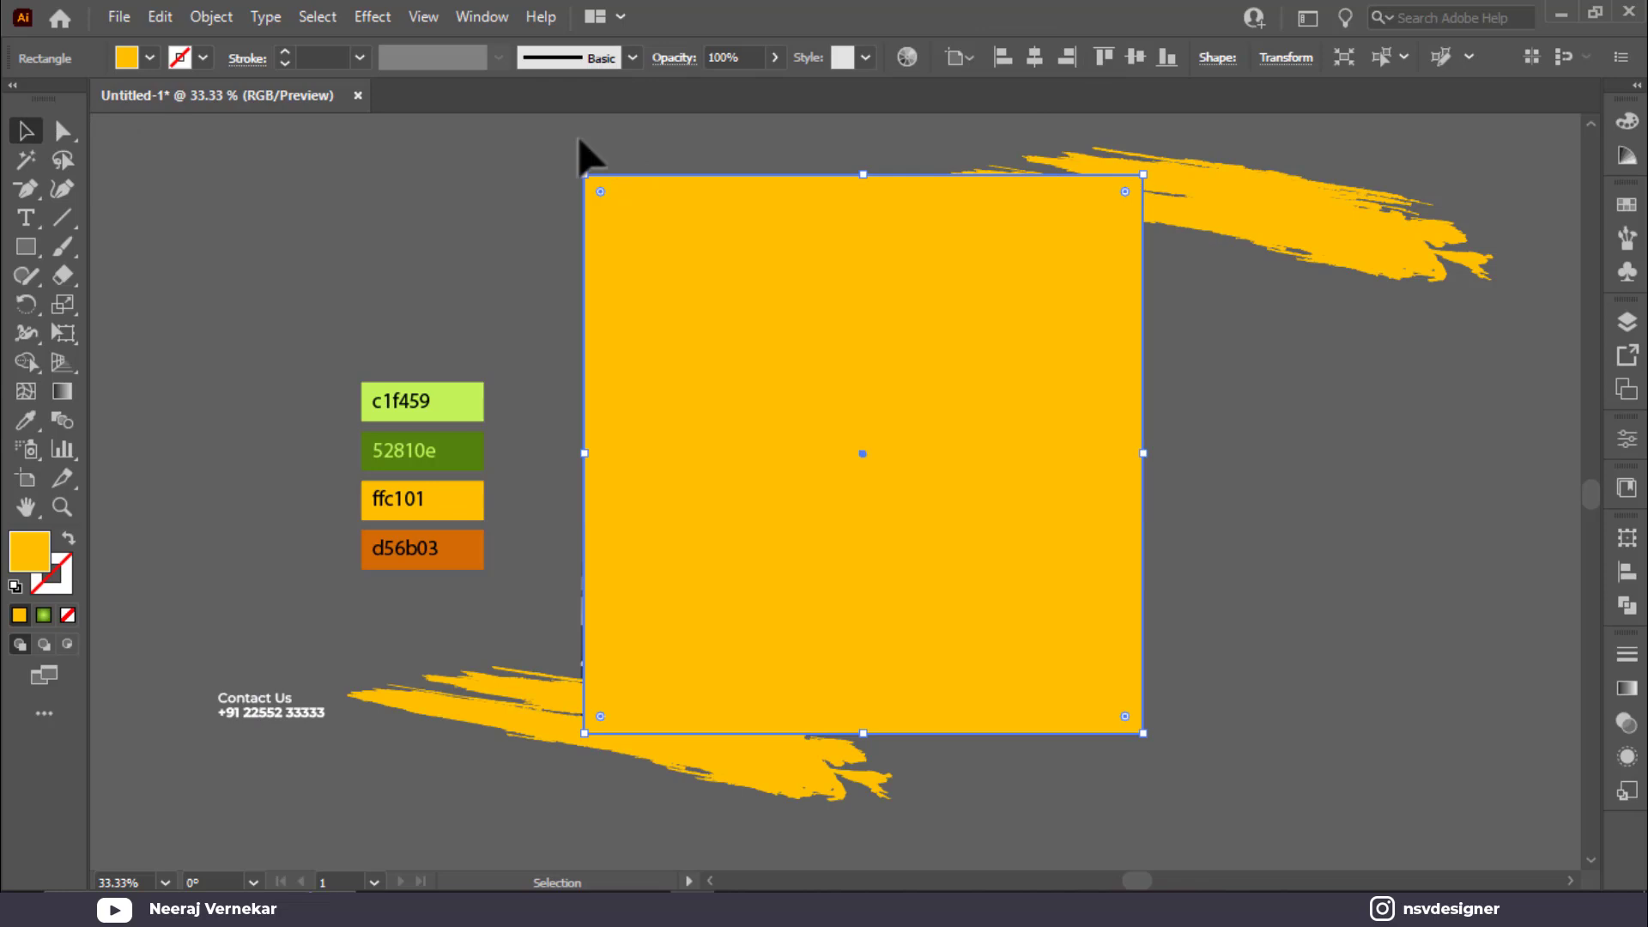
key("ctrl+a")
right_click(1021, 270)
left_click(1157, 481)
left_click(1306, 439)
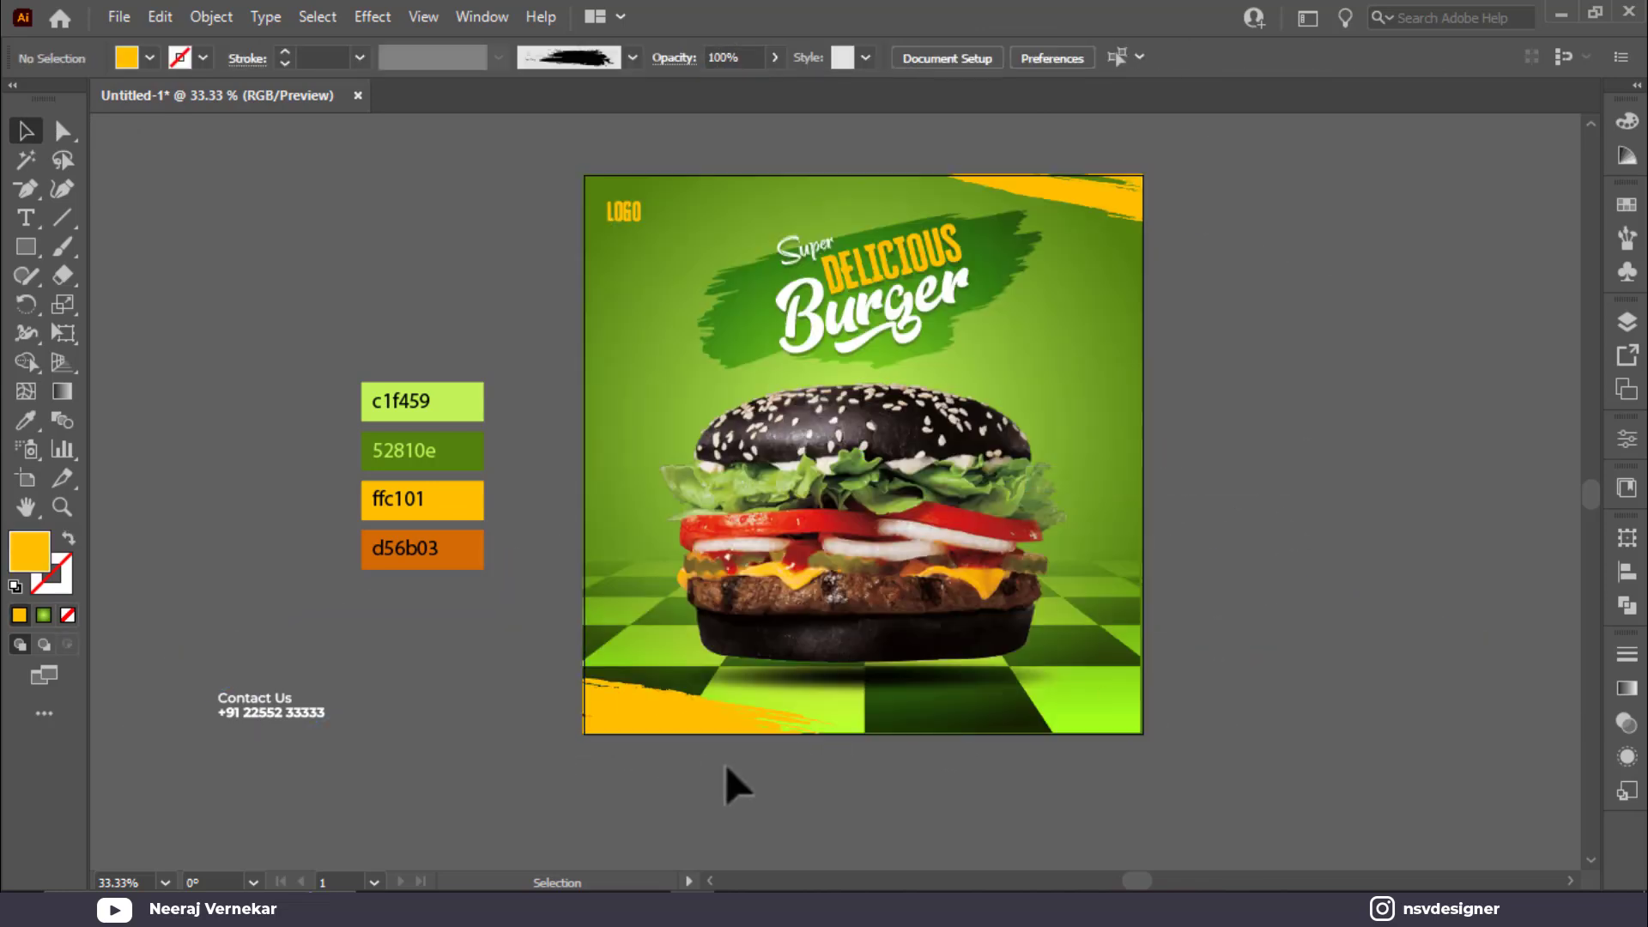
Step: Inside the clip group, reposition and widen the top-right and bottom-left yellow strokes
double_click(1083, 193)
left_click_drag(1082, 194, 1053, 191)
mouse_move(667, 730)
left_mouse_down()
mouse_move(709, 728)
mouse_move(687, 738)
left_mouse_up()
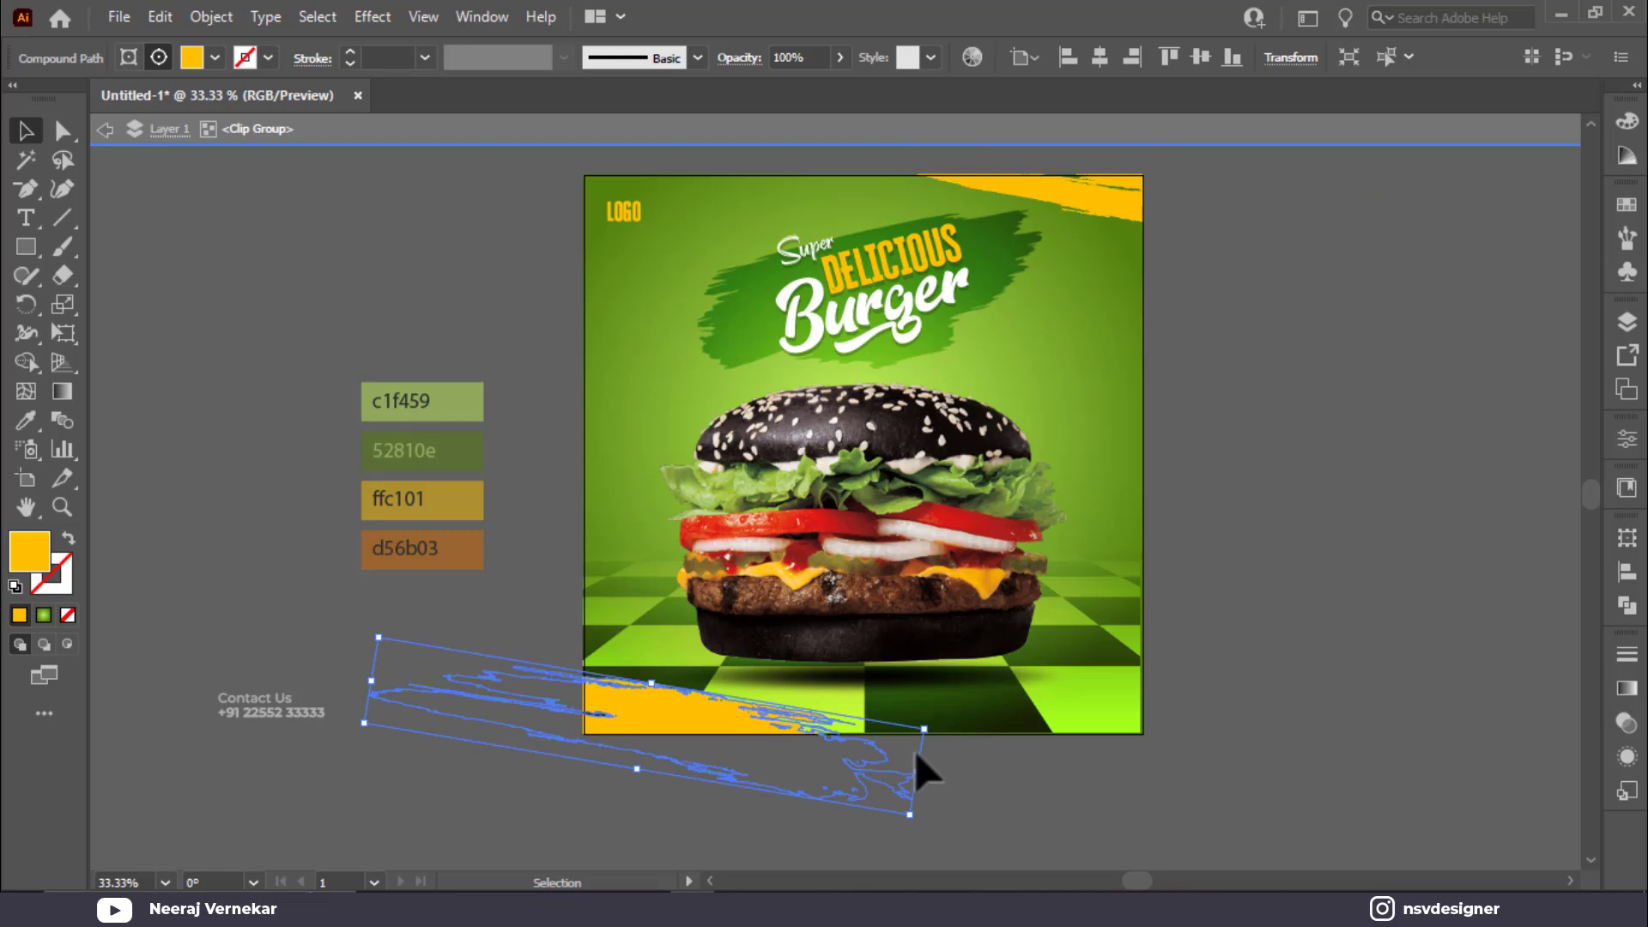
left_click_drag(923, 792, 1002, 786)
mouse_move(675, 725)
left_mouse_down()
mouse_move(670, 687)
mouse_move(684, 739)
mouse_move(670, 726)
left_mouse_up()
double_click(1277, 420)
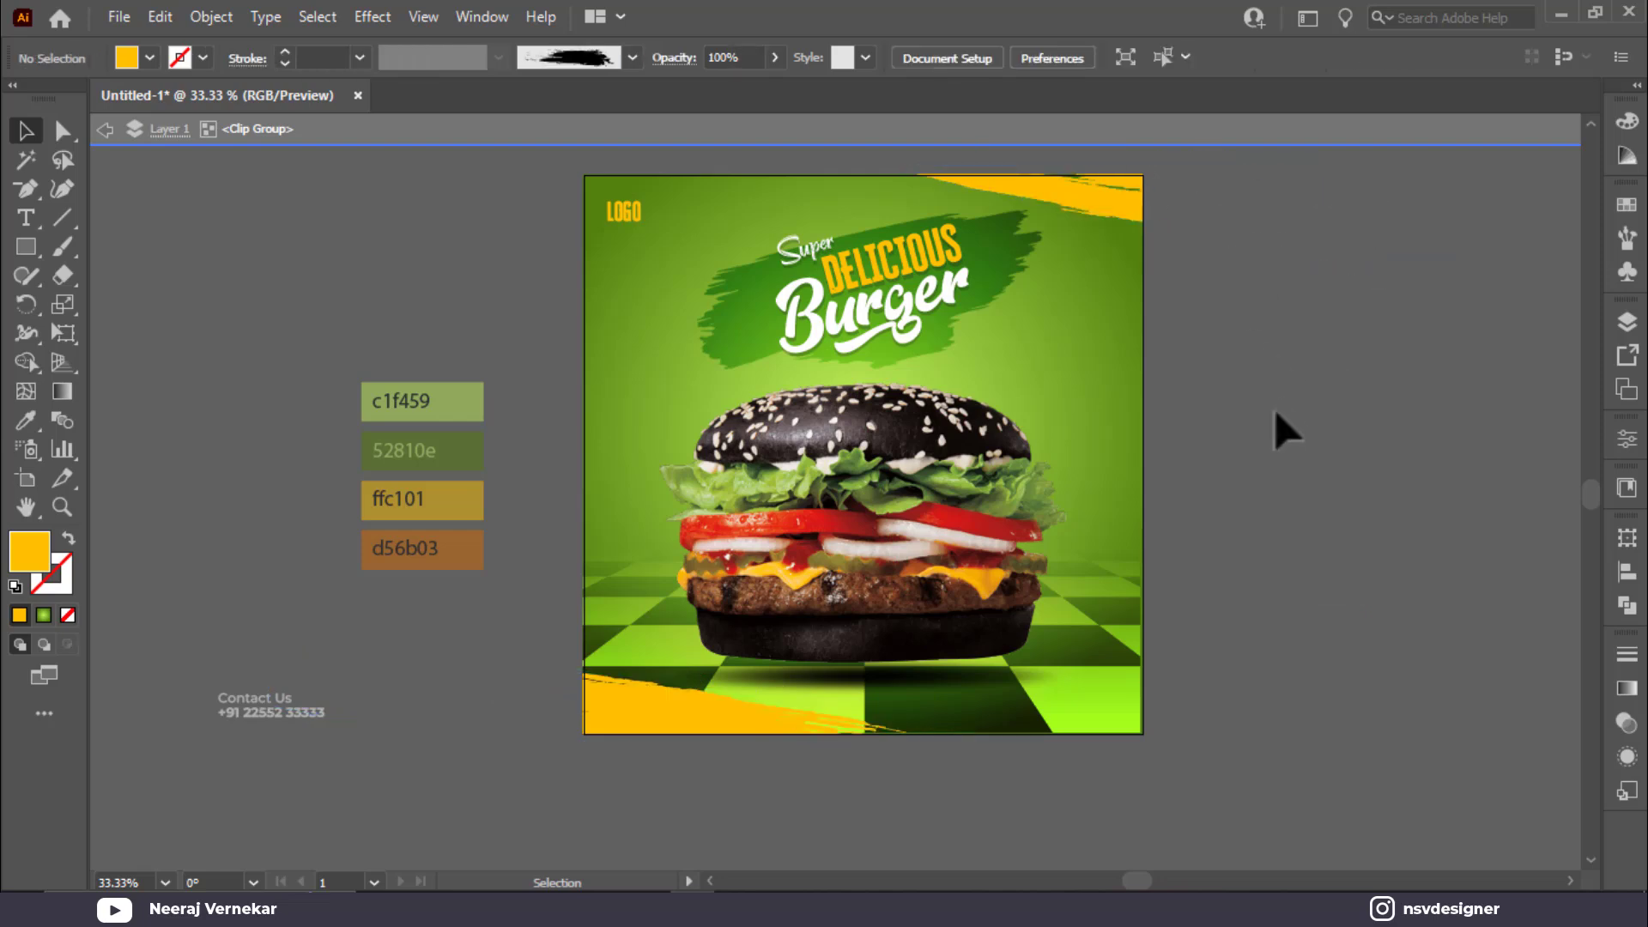
key("minus")
Step: Move Contact Us onto the bottom yellow strip, bring it to front, and nudge the contact block up-left
left_click(283, 713)
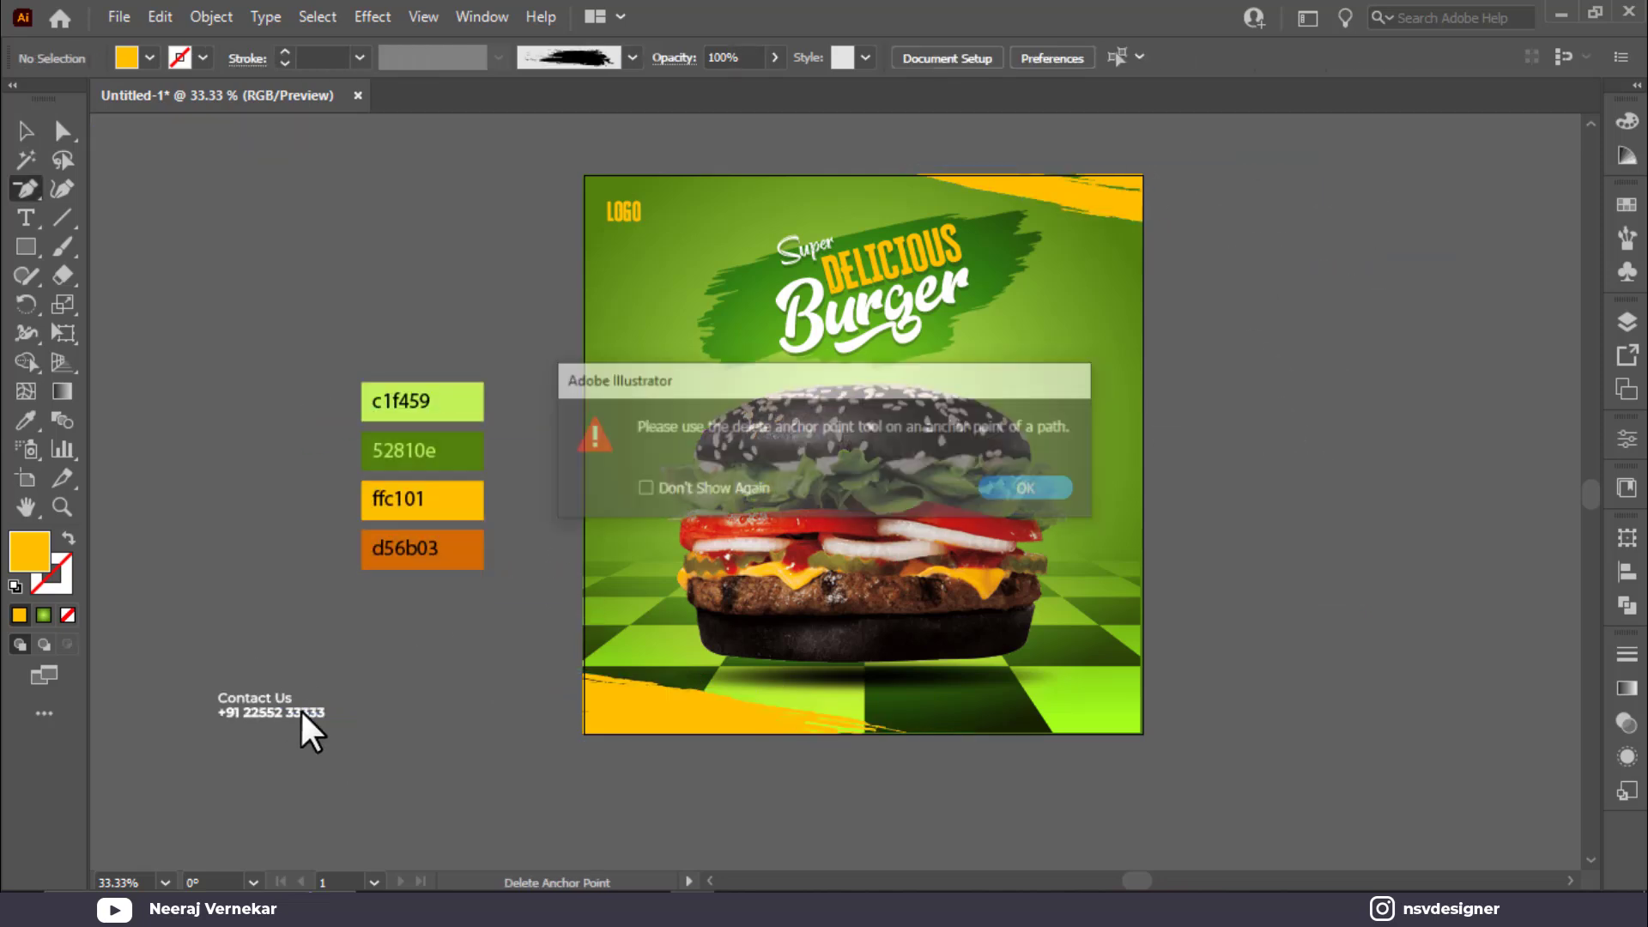
key("Return")
left_click(17, 131)
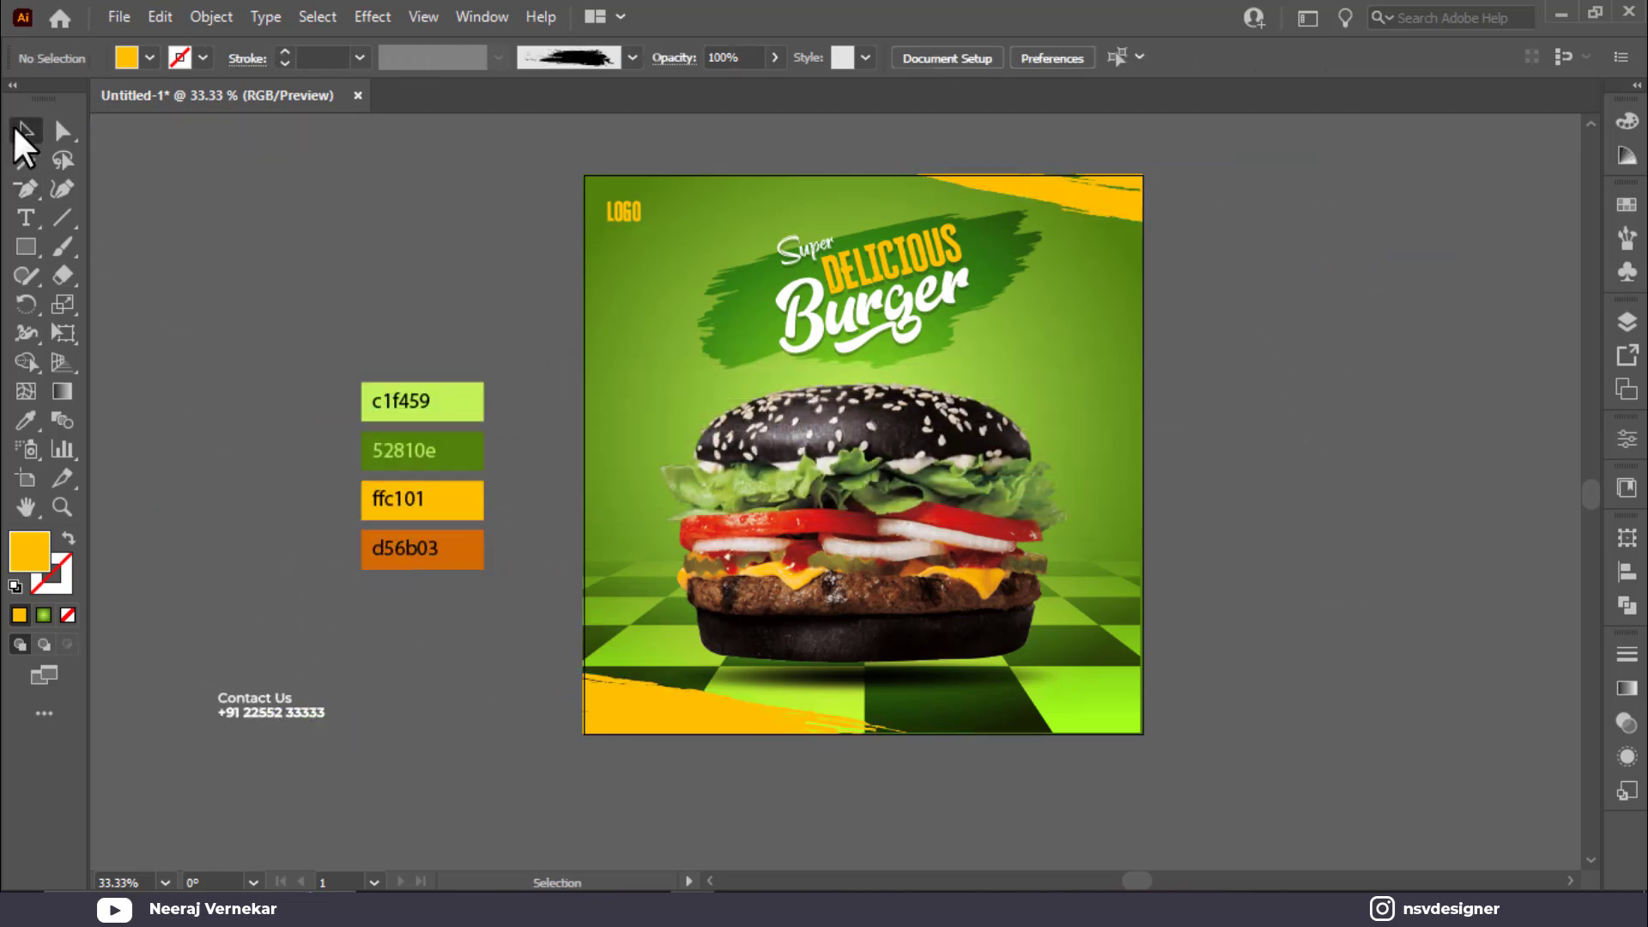
left_click_drag(264, 708, 645, 714)
right_click(646, 714)
mouse_move(771, 592)
left_click(1074, 585)
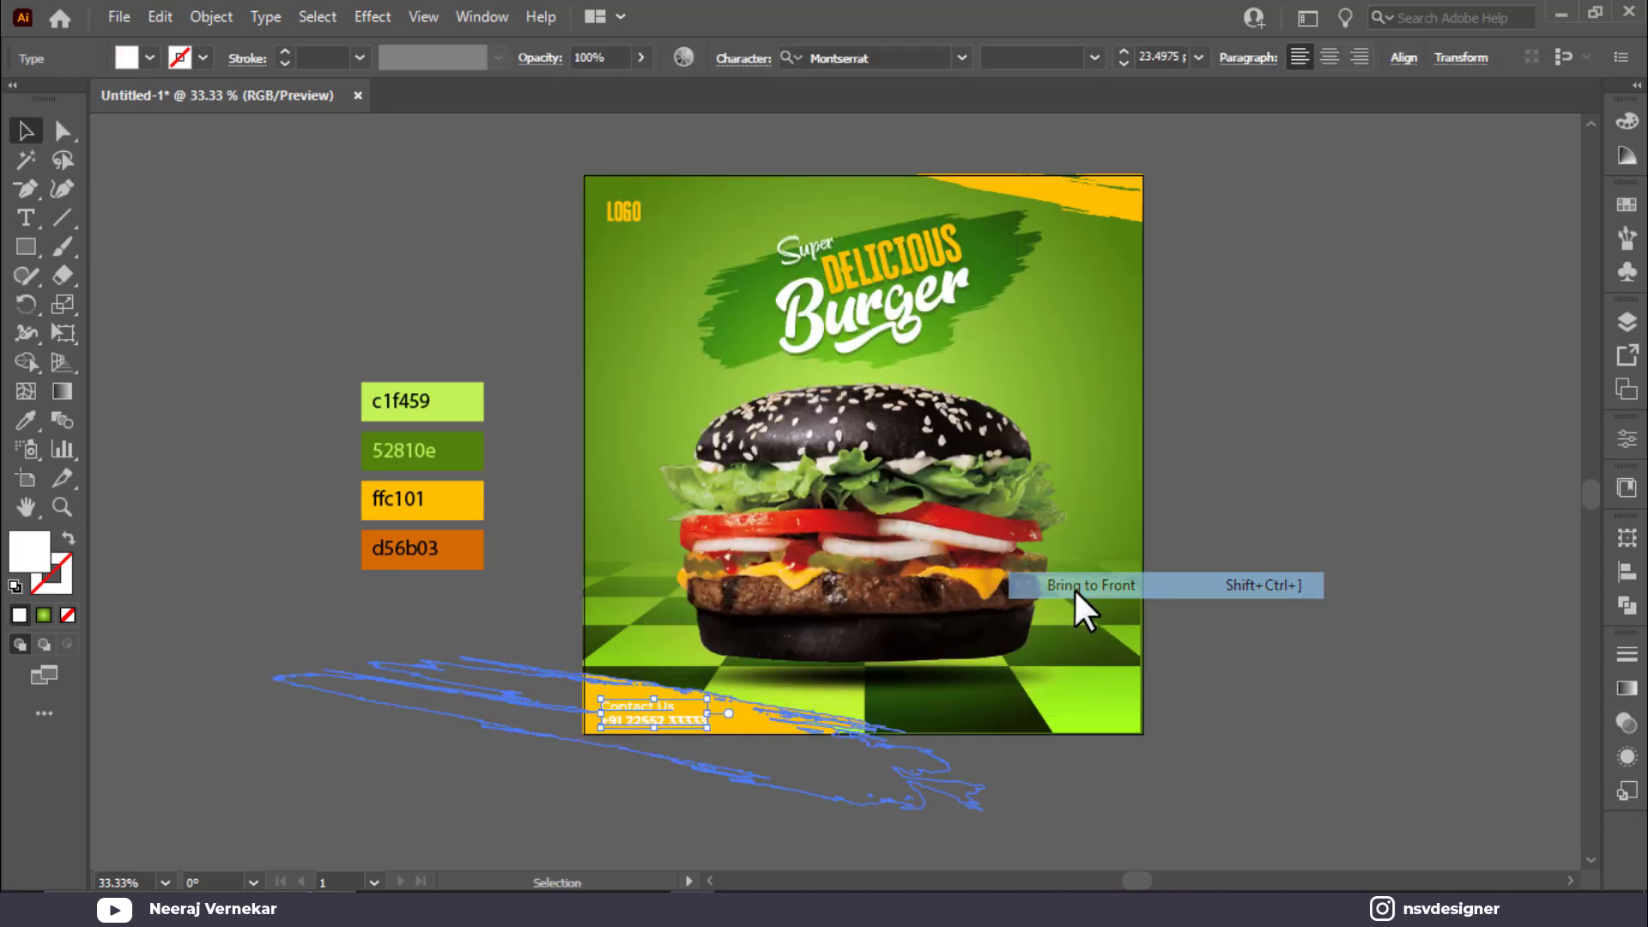
scroll(650, 788, "up", 3)
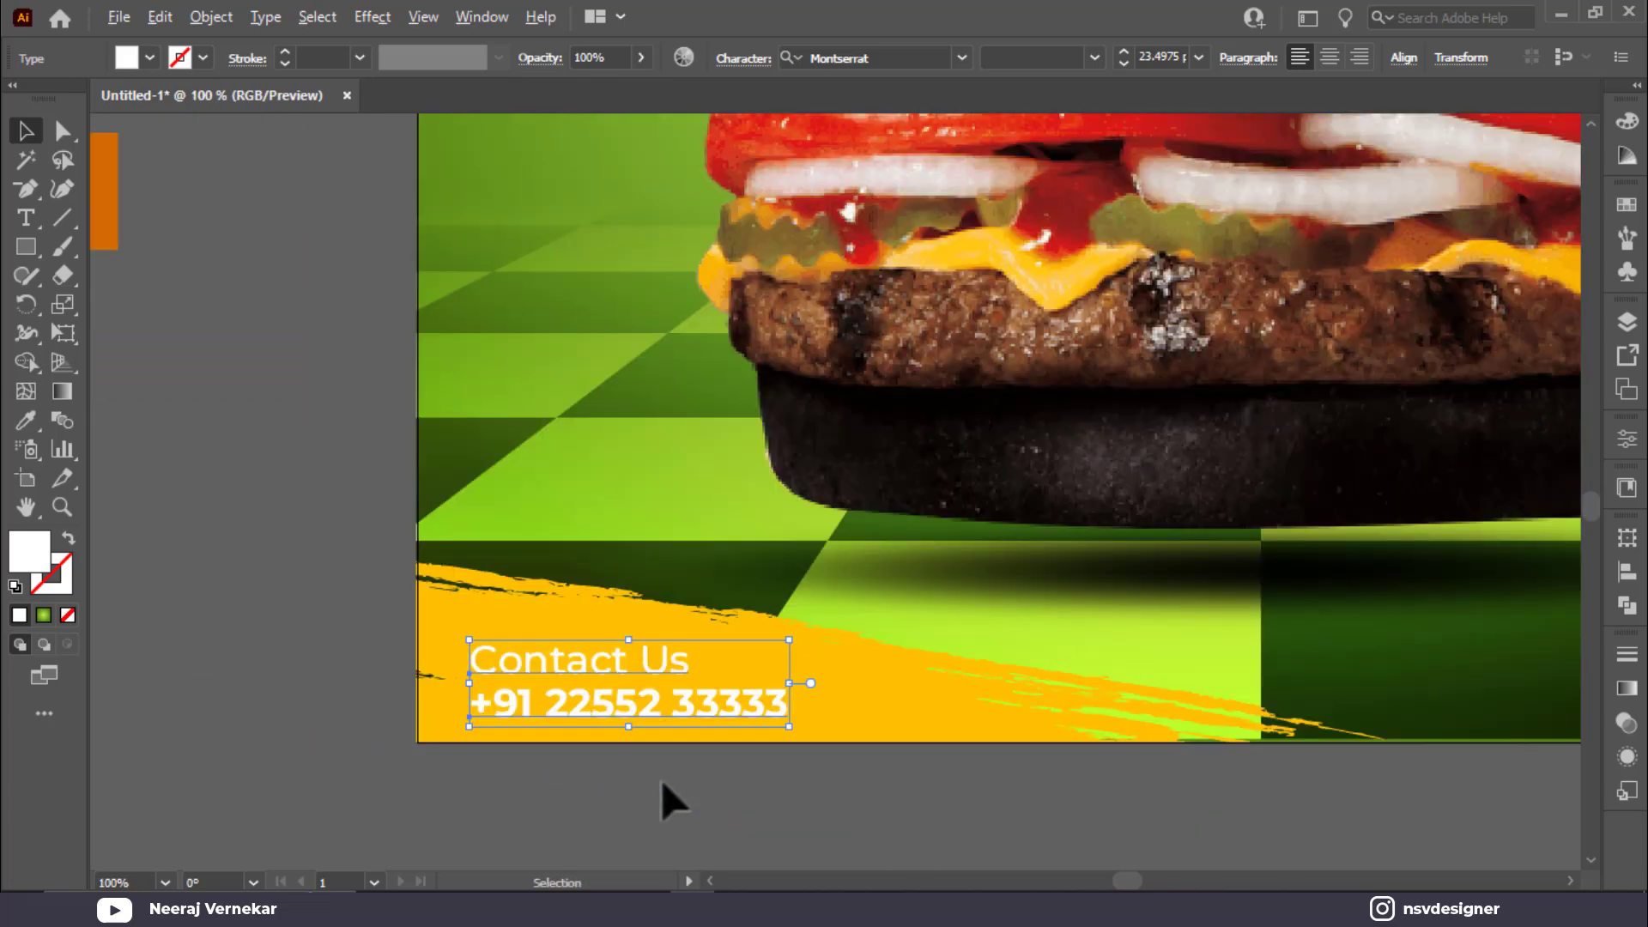
left_click_drag(557, 696, 533, 652)
left_click(243, 652)
left_click(527, 647)
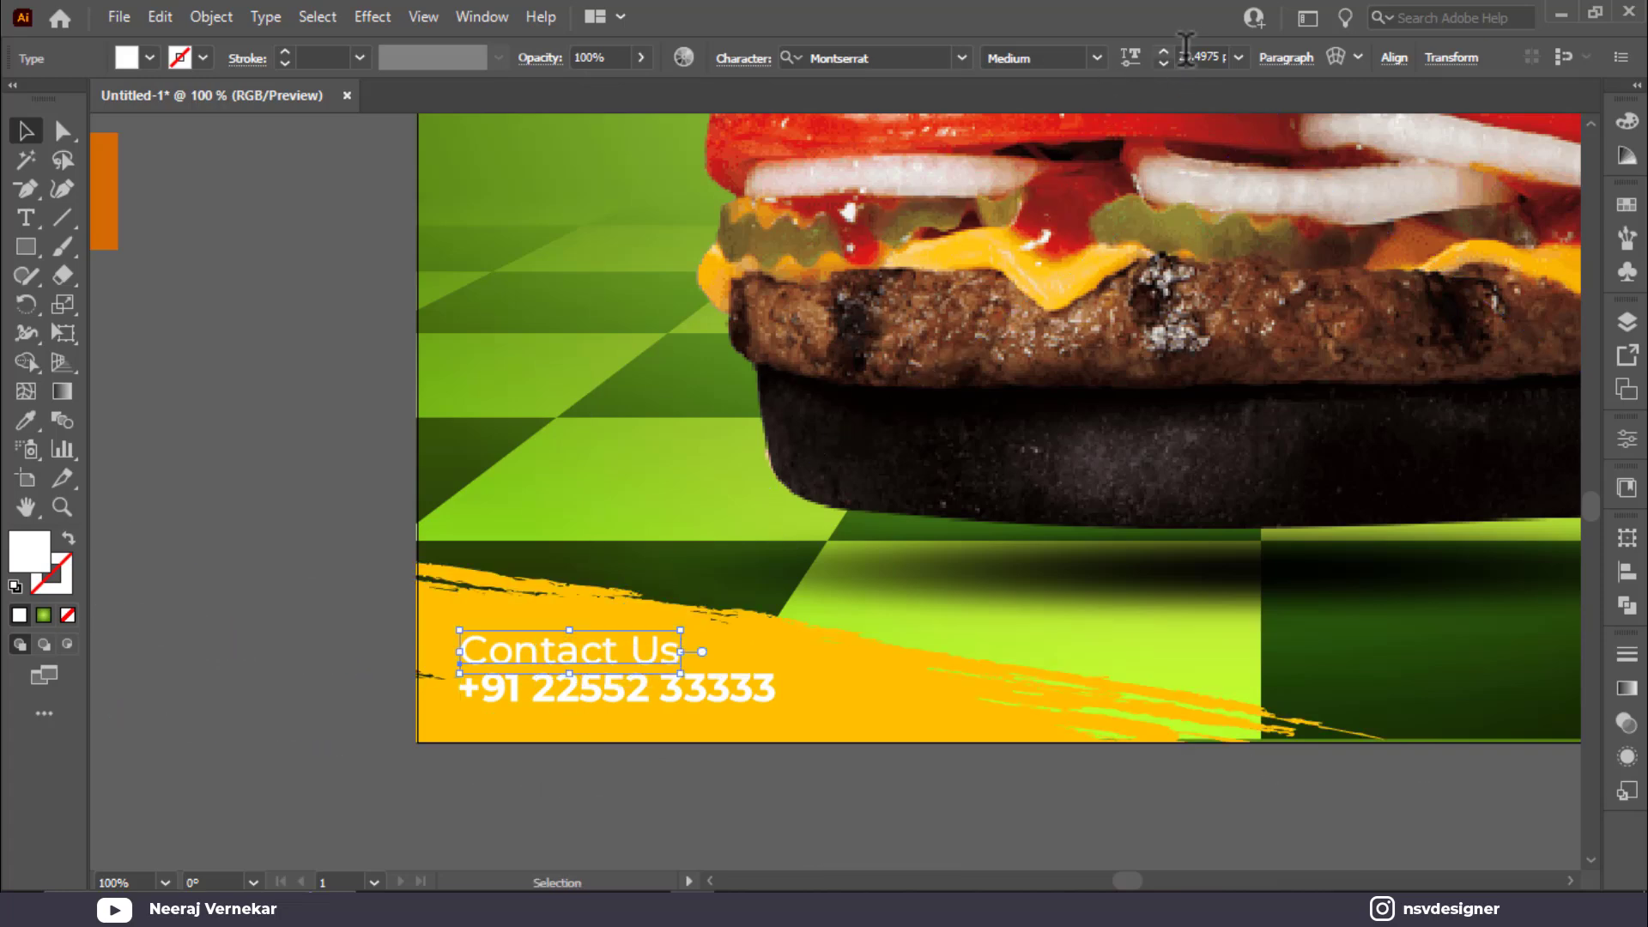
Step: Try the orange swatch colour on Contact Us, then undo it
scroll(1192, 48, "down", 1)
left_click(300, 604)
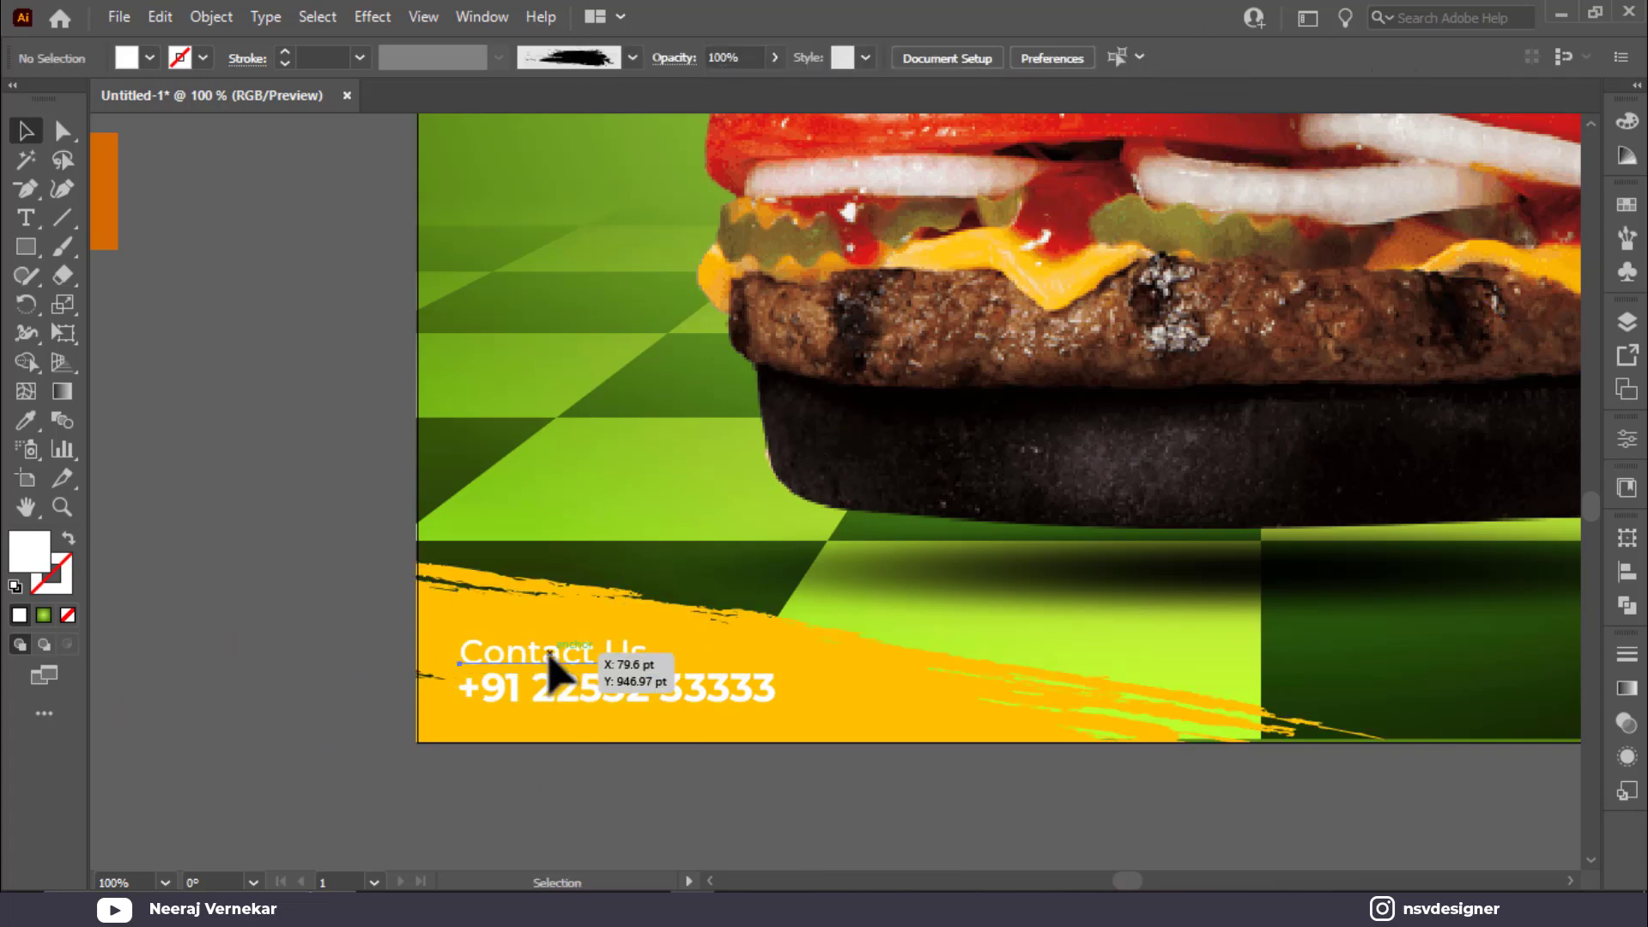
left_click(548, 652)
key("i")
left_click(119, 199)
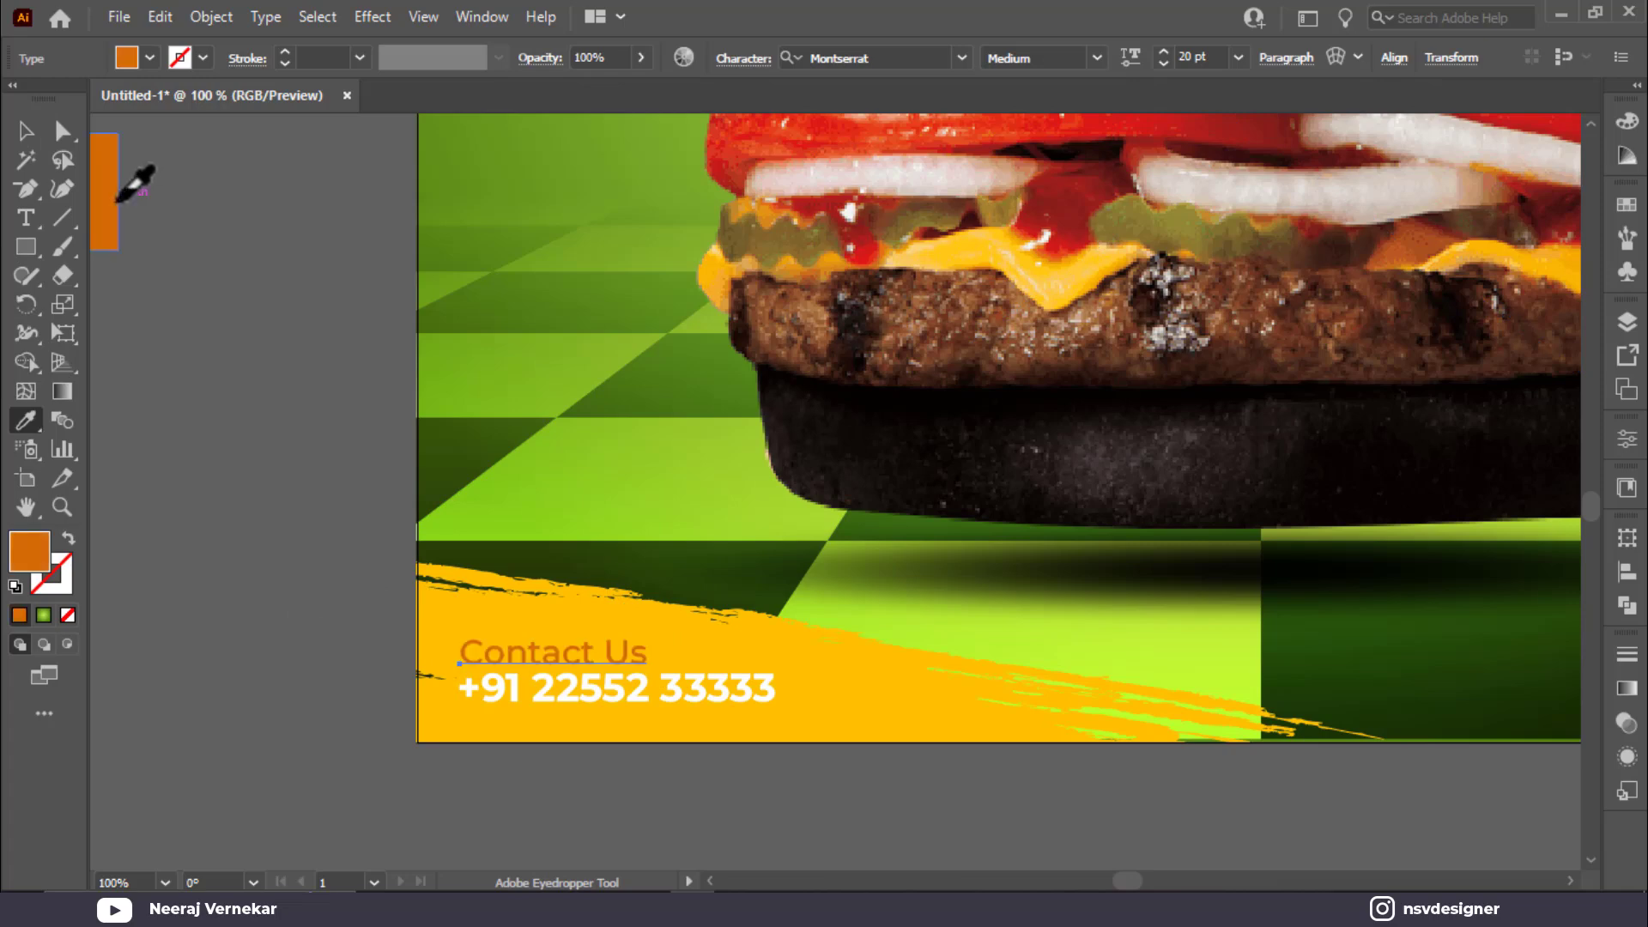
key("v")
left_click(220, 544)
key("ctrl+0")
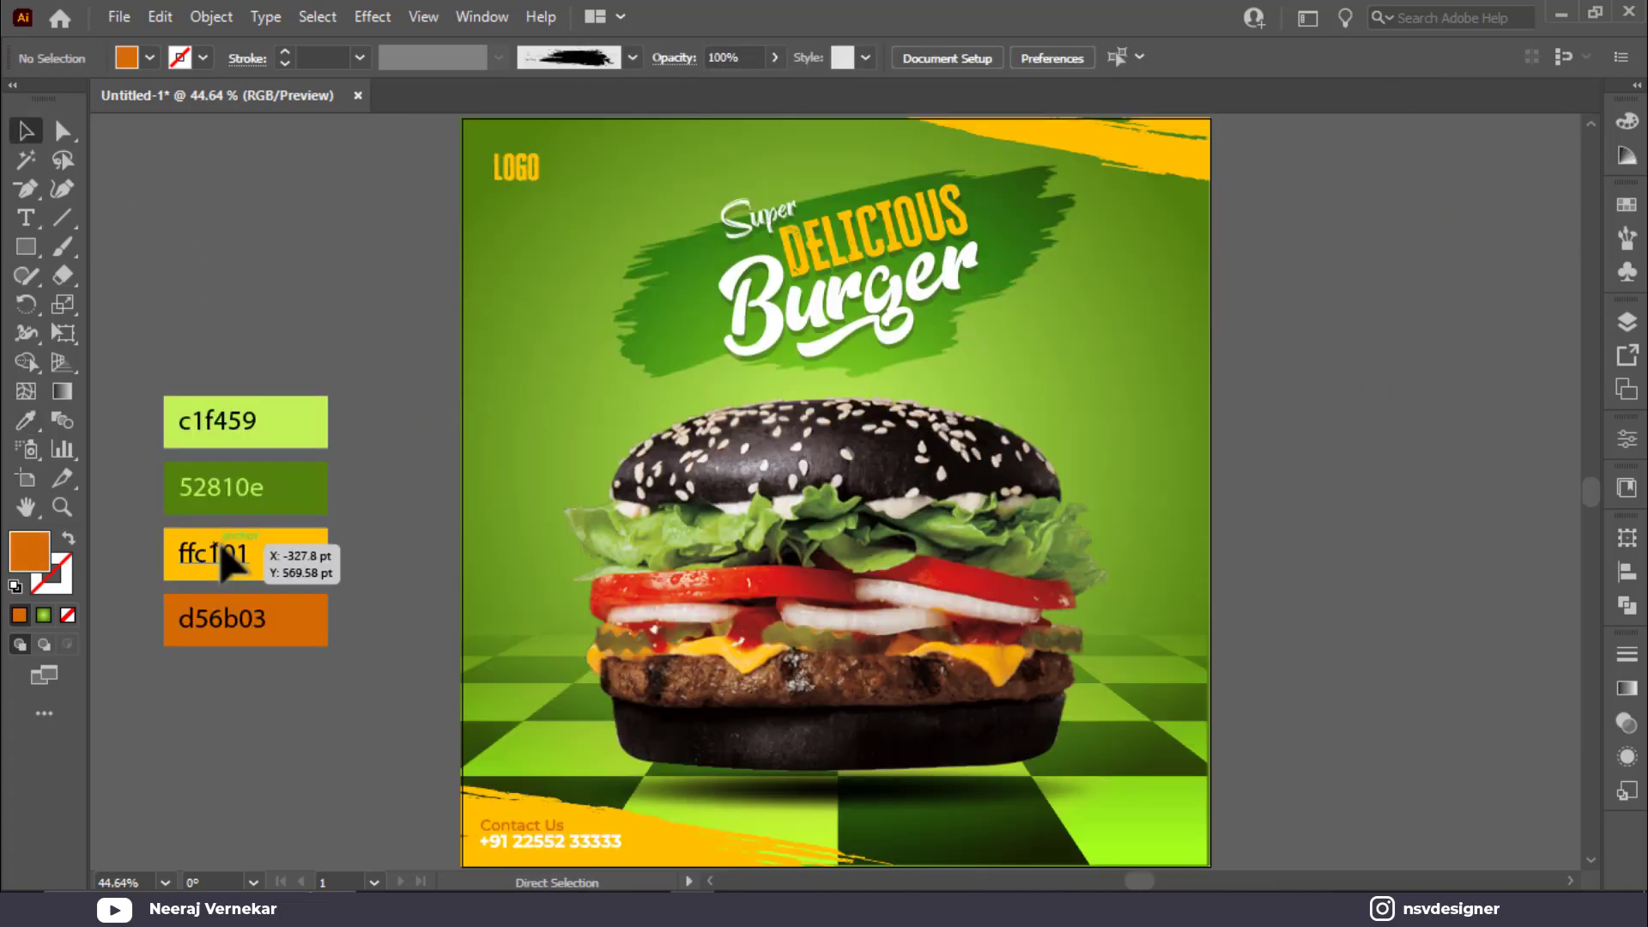
key("ctrl+z")
left_click(266, 832)
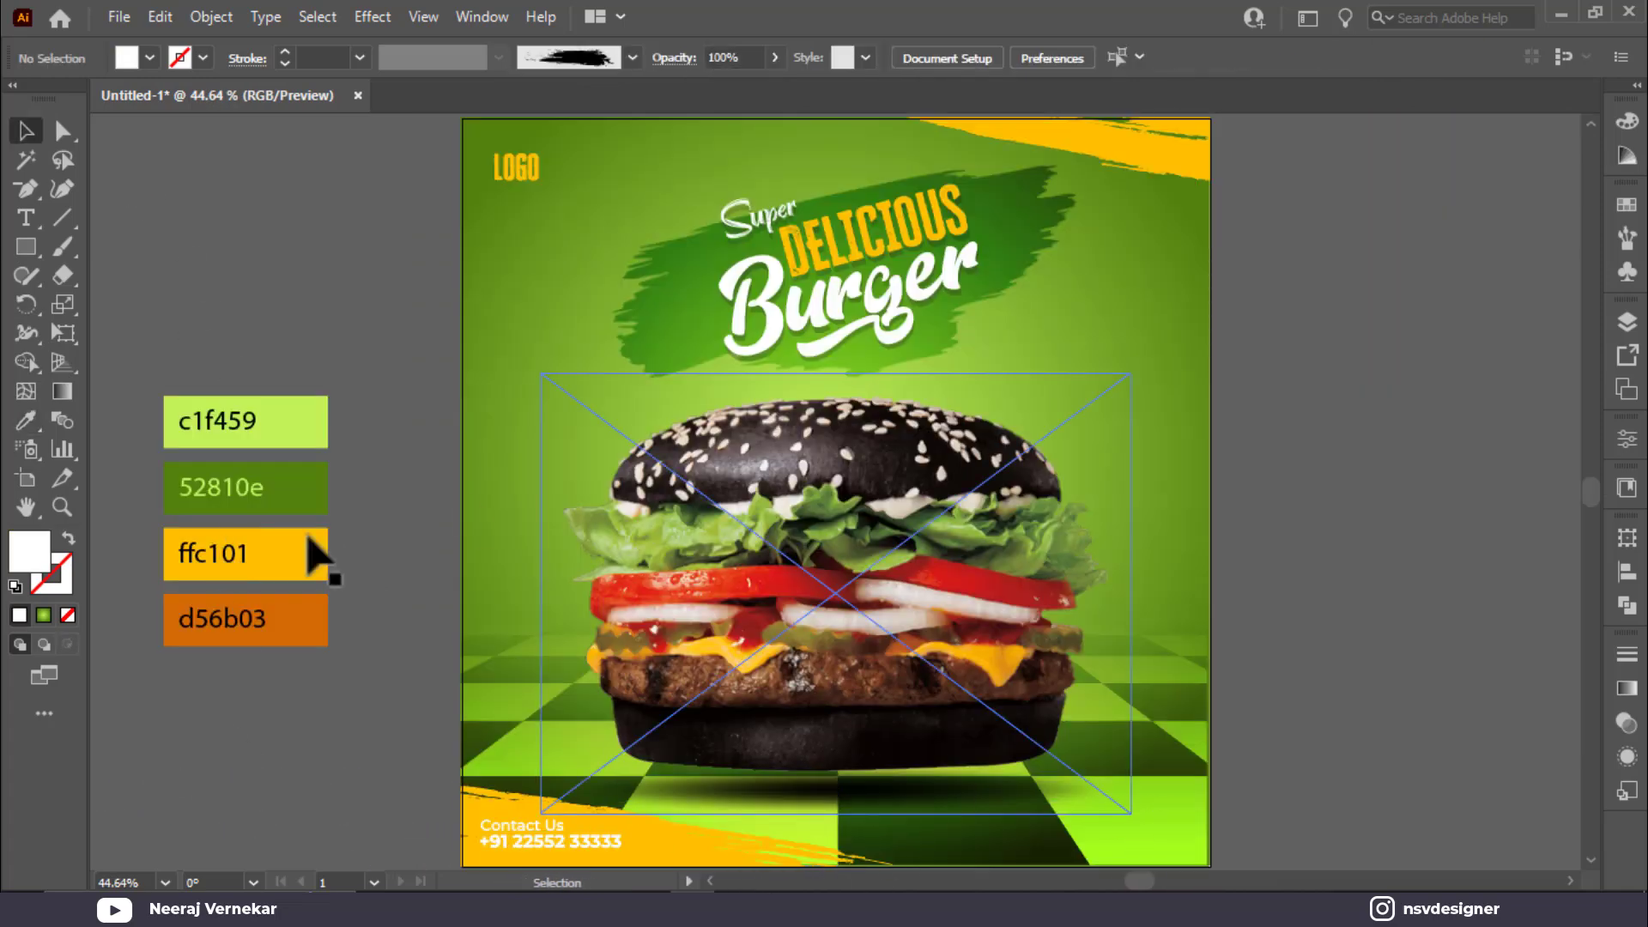
Step: Lock the yellow brush corner in place with Ctrl+2
scroll(552, 796, "down", 1)
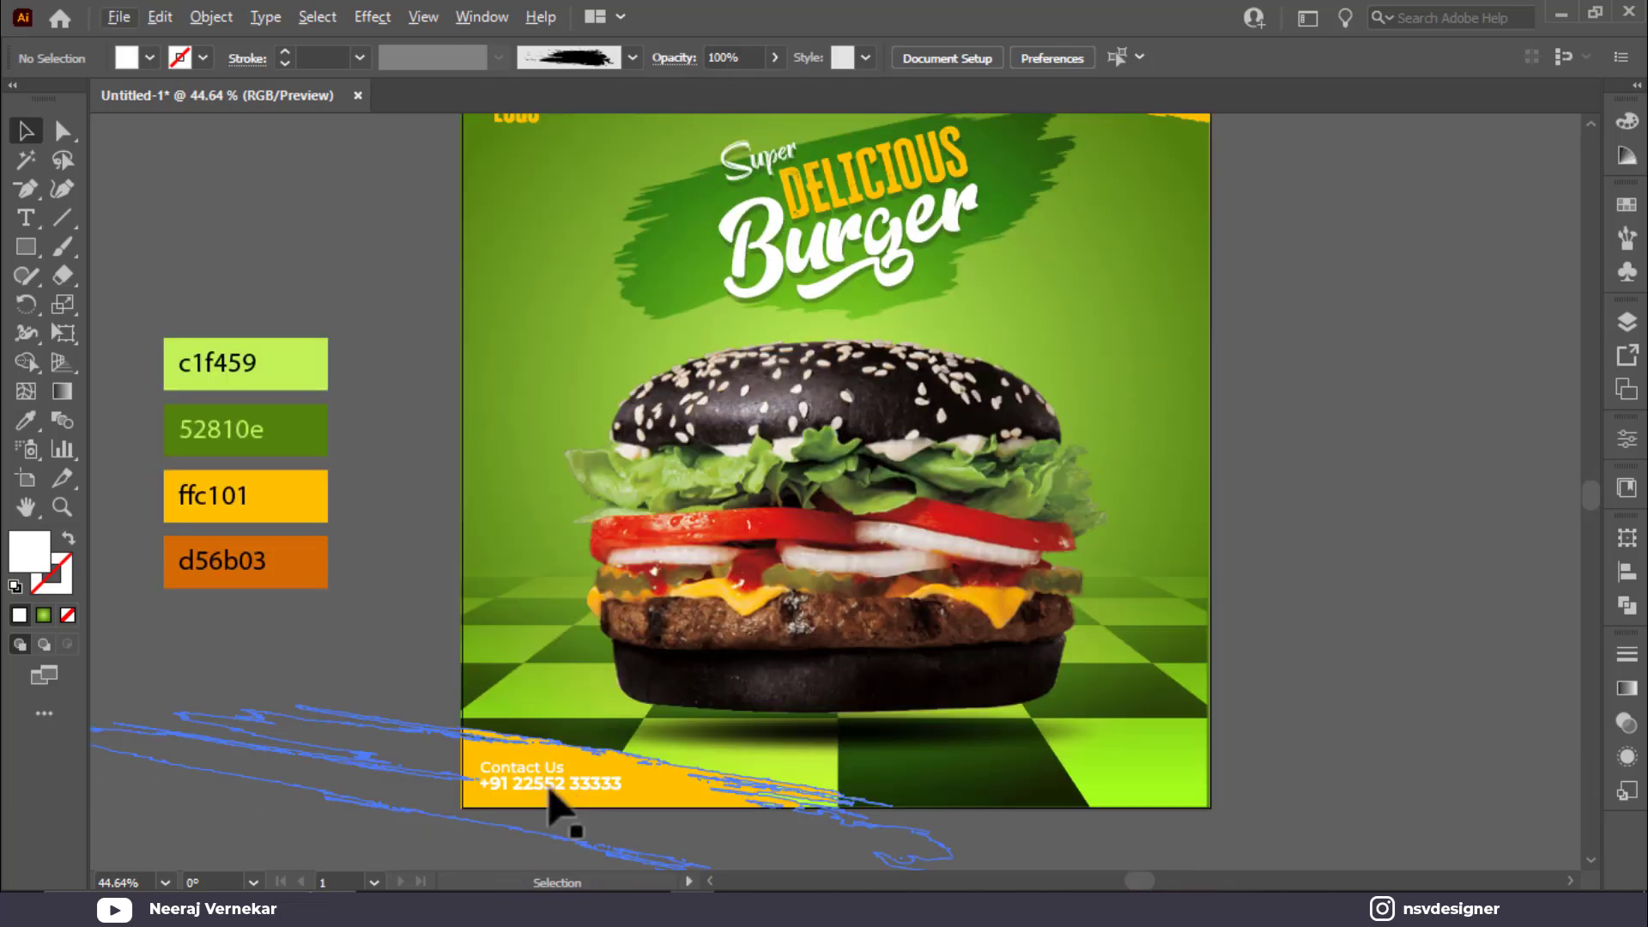
scroll(549, 789, "left", 1)
scroll(549, 789, "up", 1)
scroll(549, 790, "up", 3)
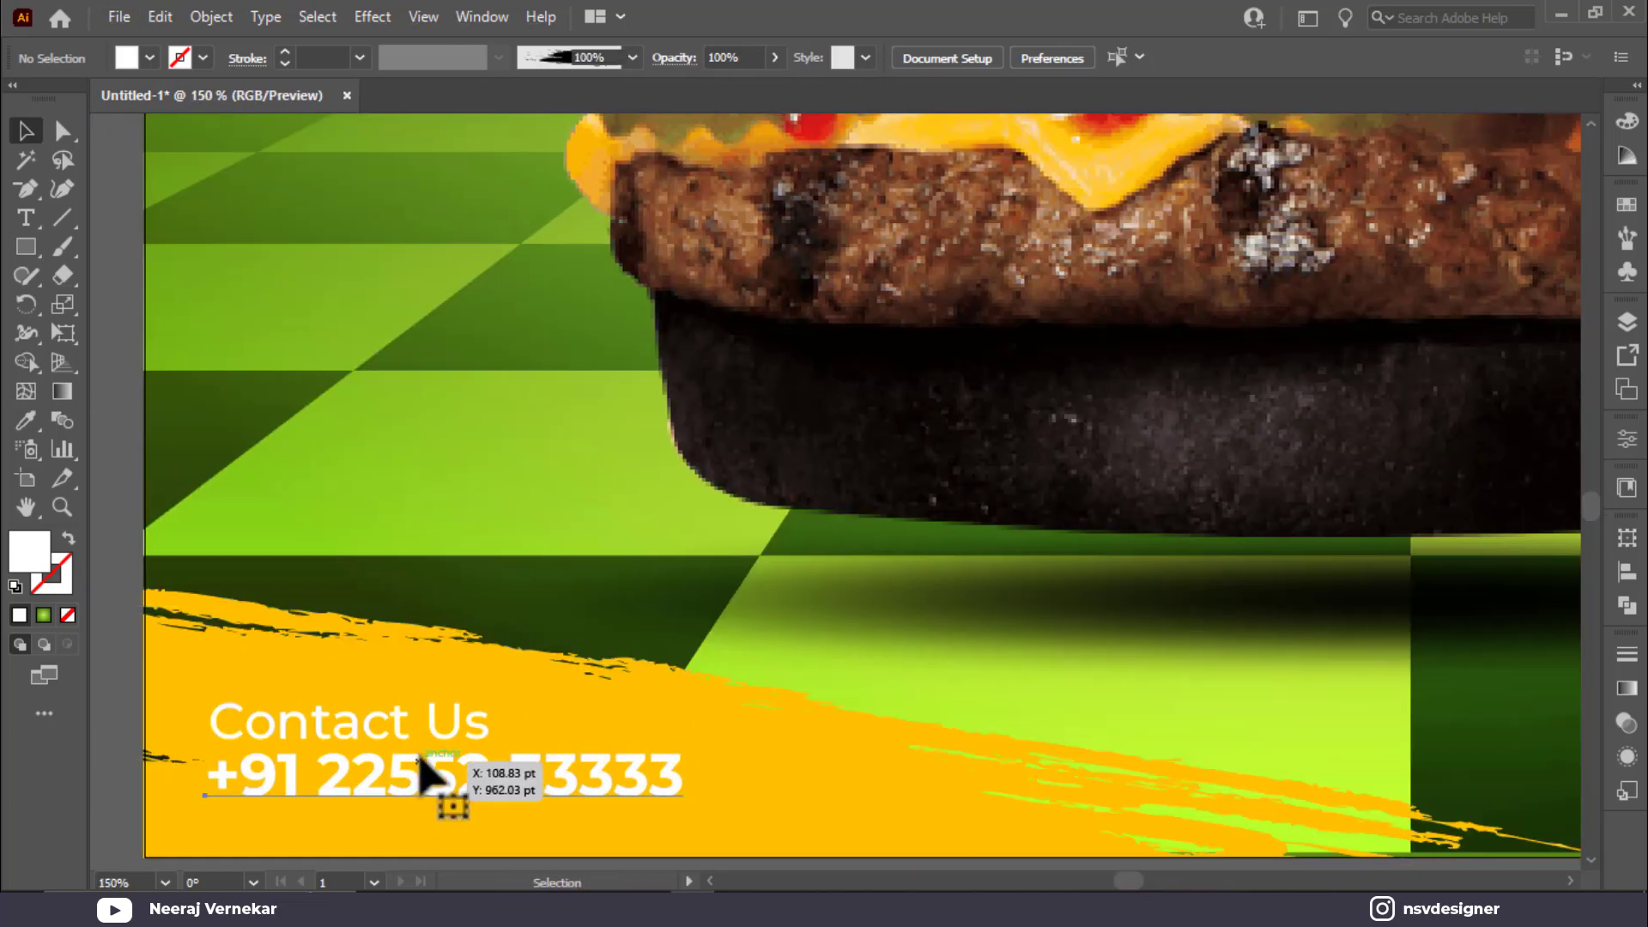
left_click(419, 758)
left_click(612, 683)
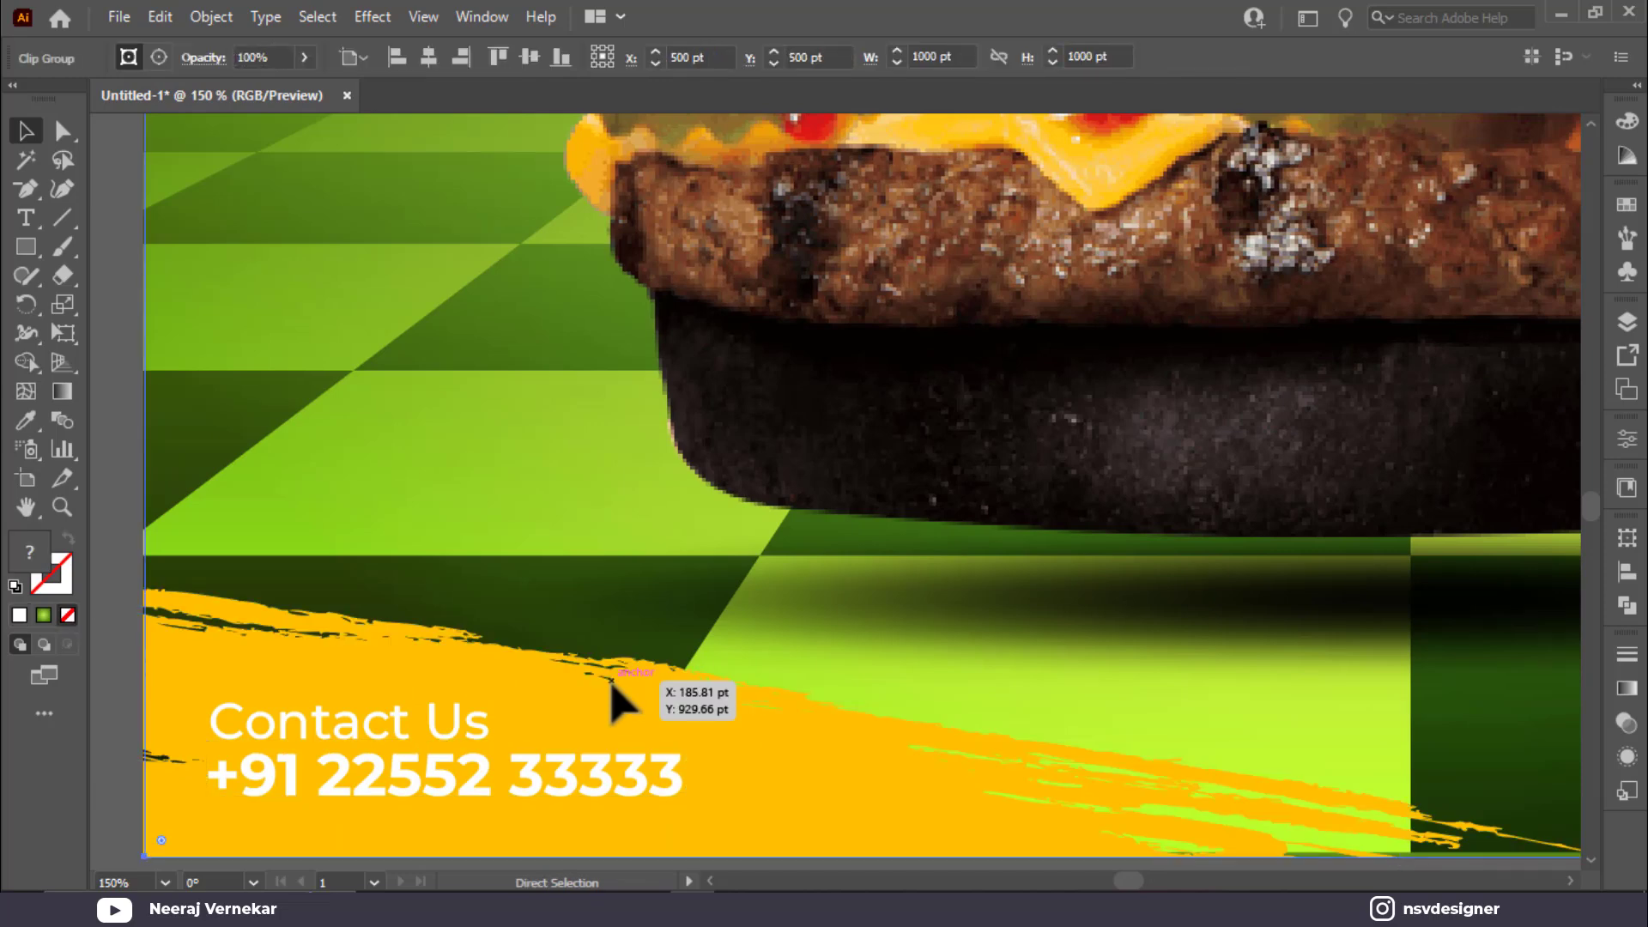
key("ctrl+2")
Step: Scale up Contact Us and the phone number together, then nudge Contact Us down
left_click(292, 739)
left_click(385, 783, "shift")
left_click_drag(695, 821, 740, 817)
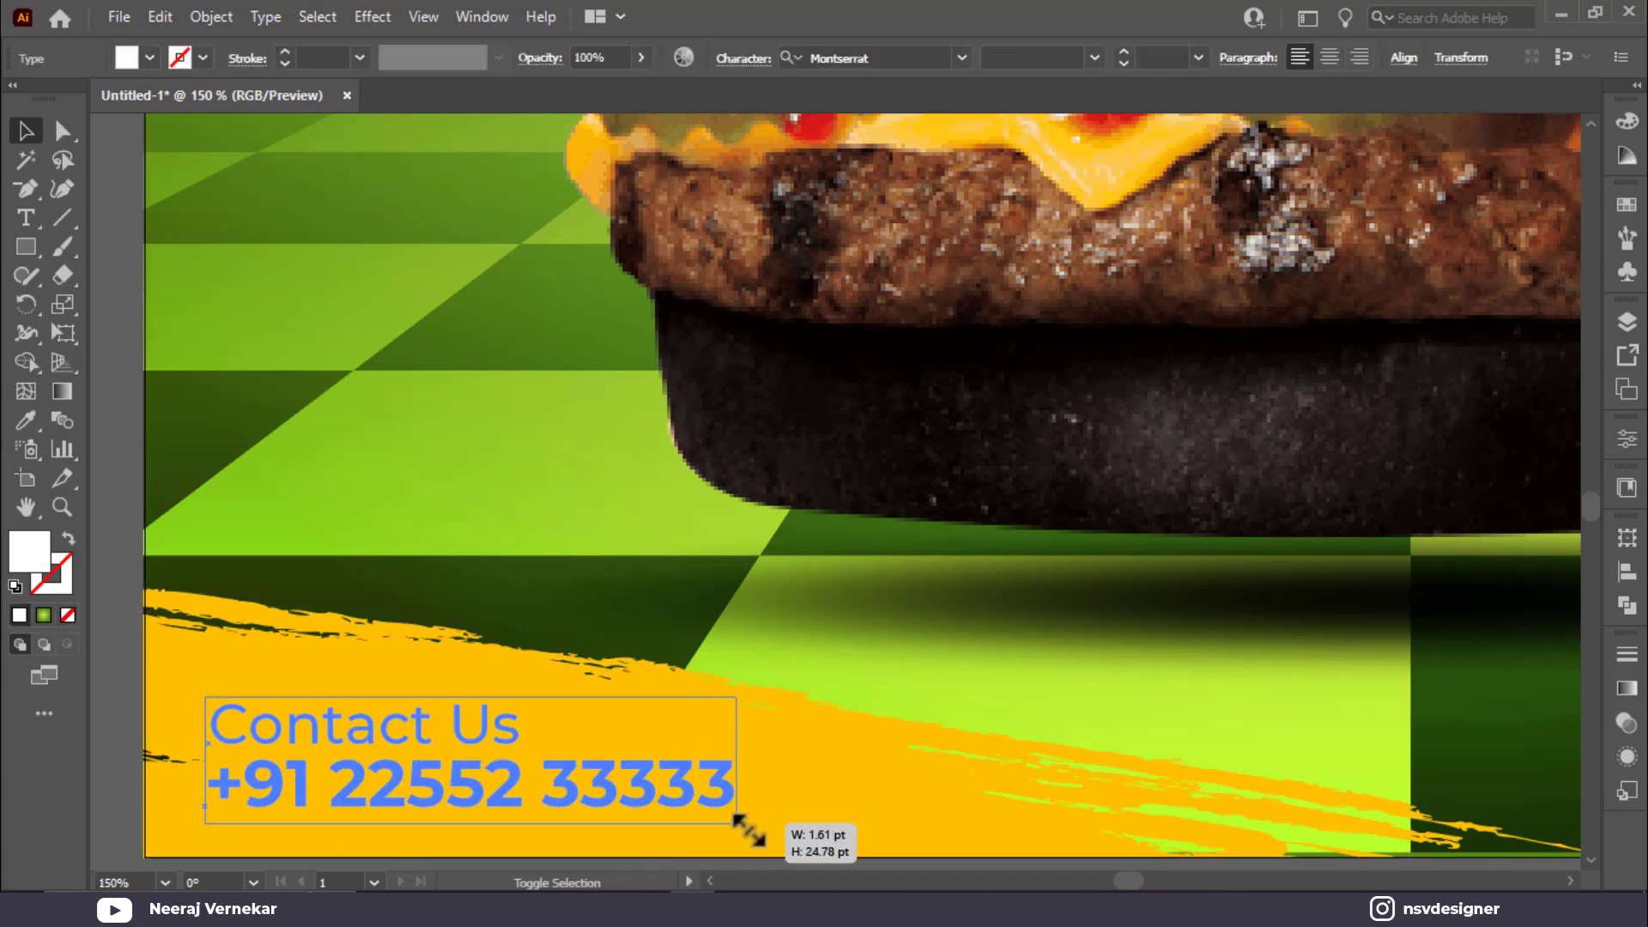
left_click(414, 616)
left_click(370, 716)
key("Down")
key("Down")
key("Down")
key("Down")
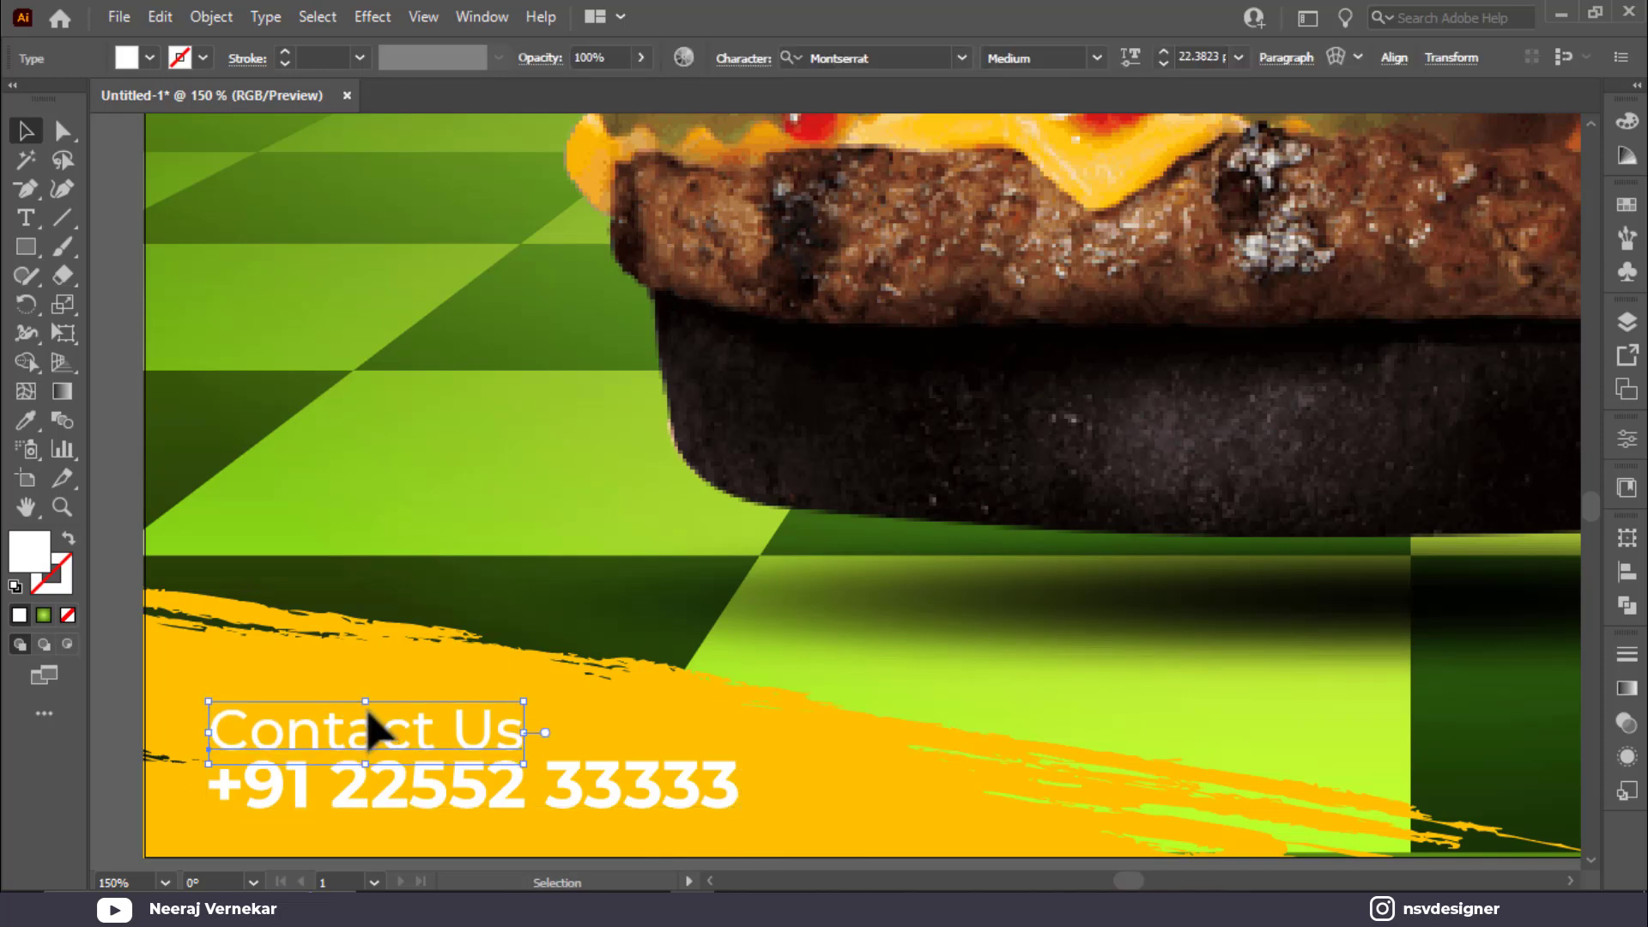
left_click(420, 683)
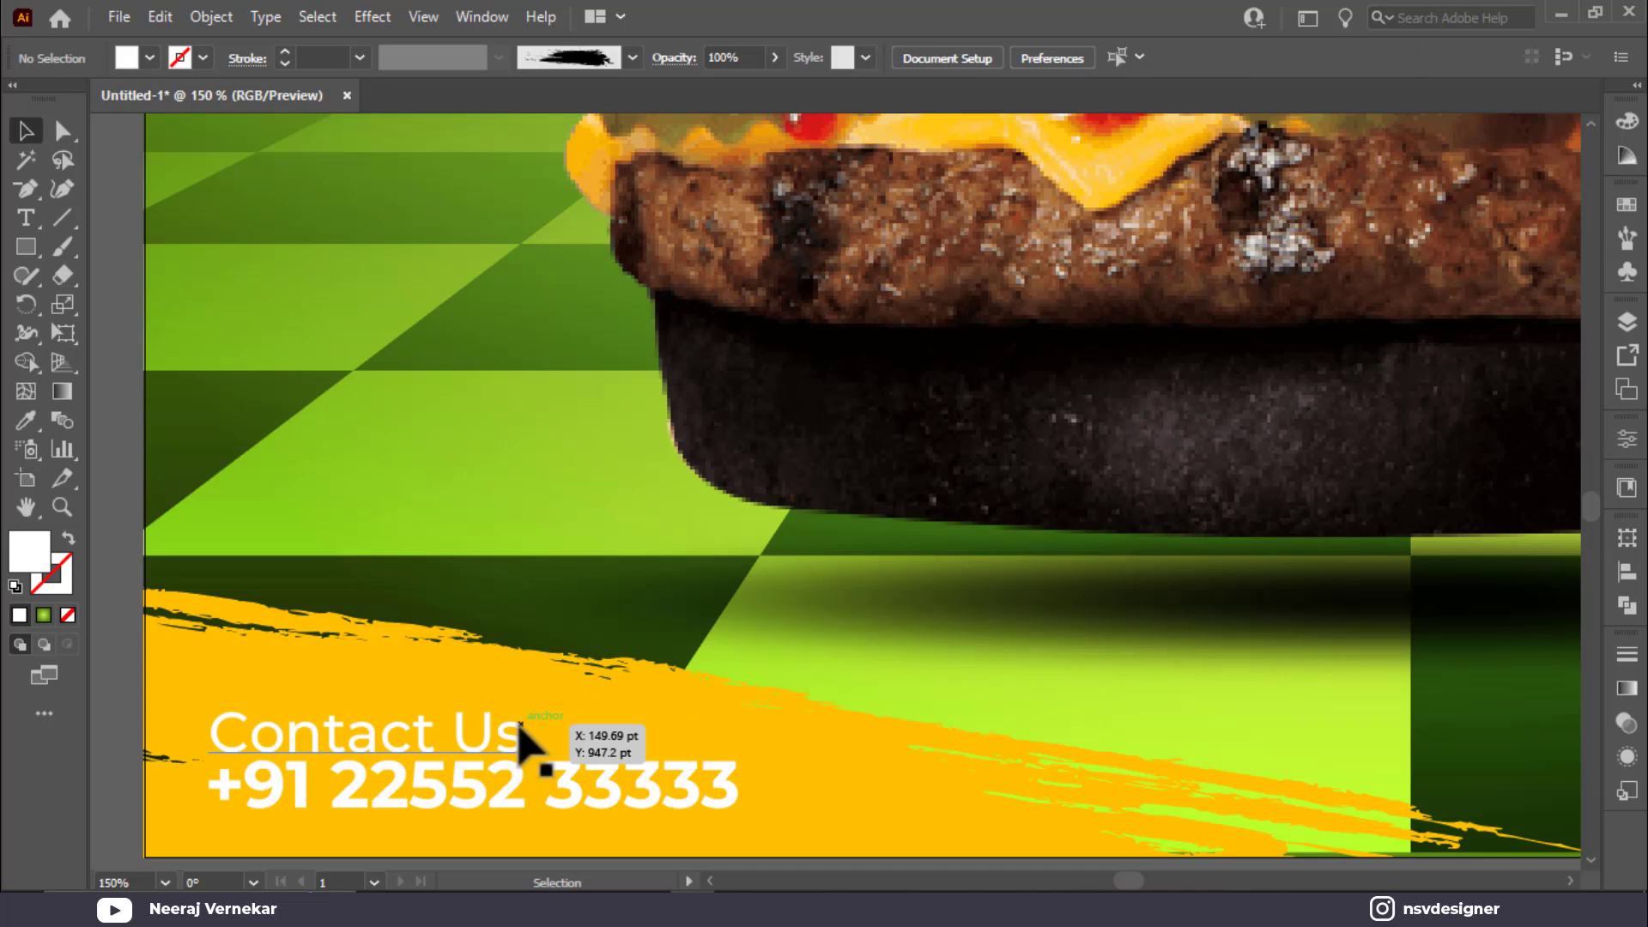
left_click_drag(447, 790, 300, 669)
Step: Copy the phone number to the bottom right and retype it as ORDER NOW
left_click_drag(541, 704, 1313, 718)
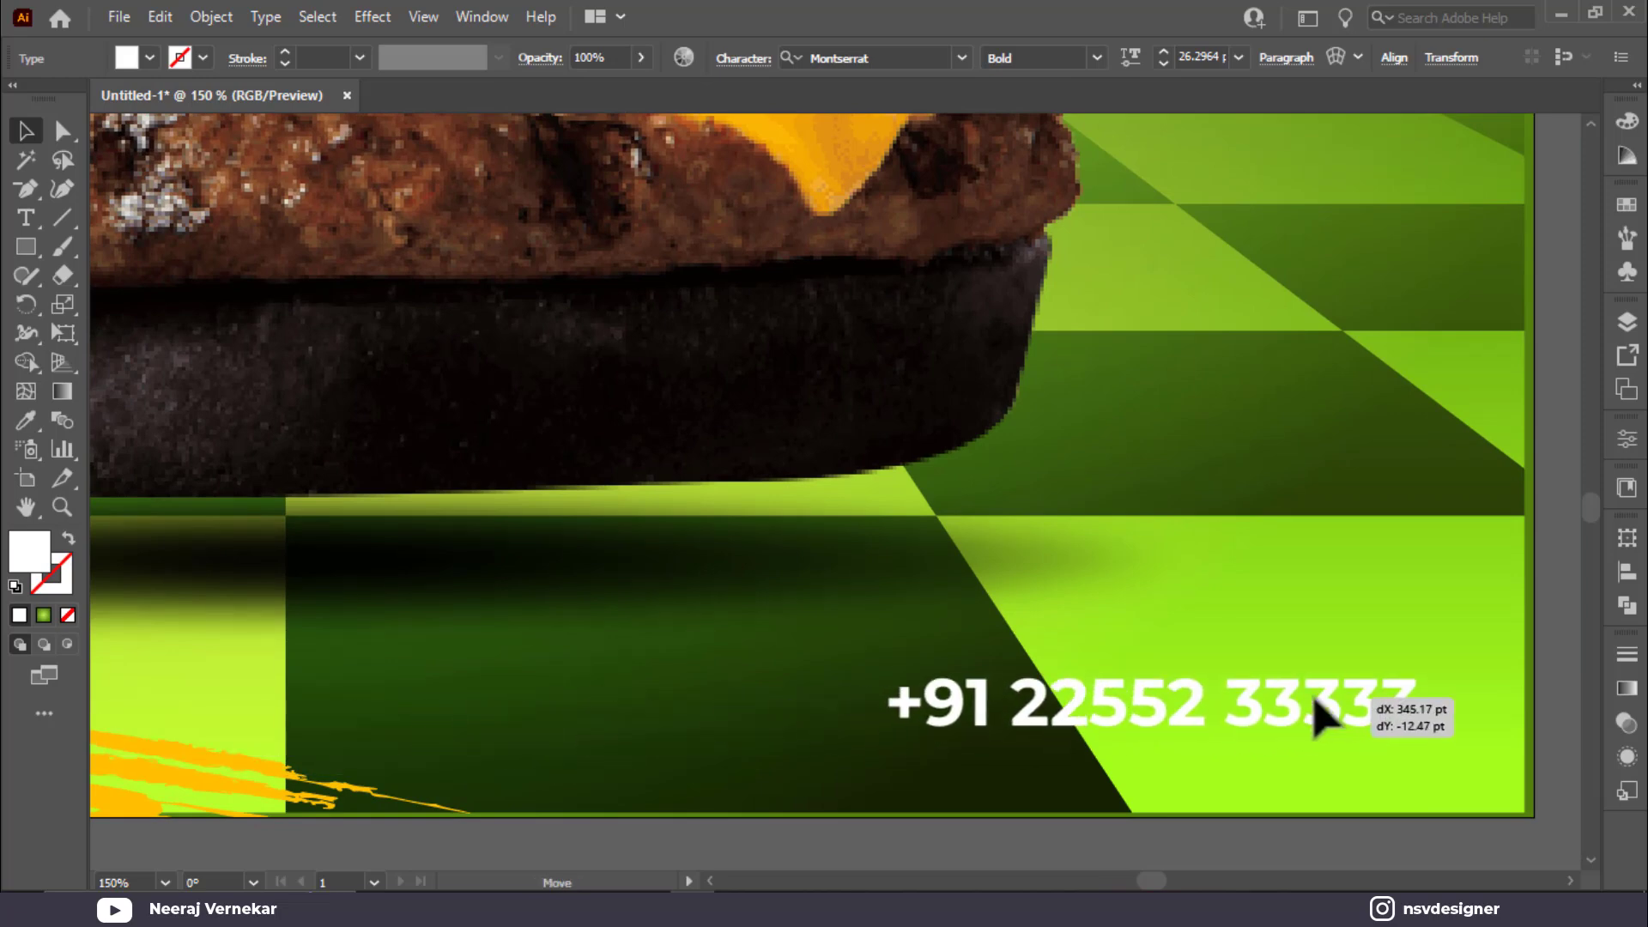
triple_click(1133, 716)
type("ORD")
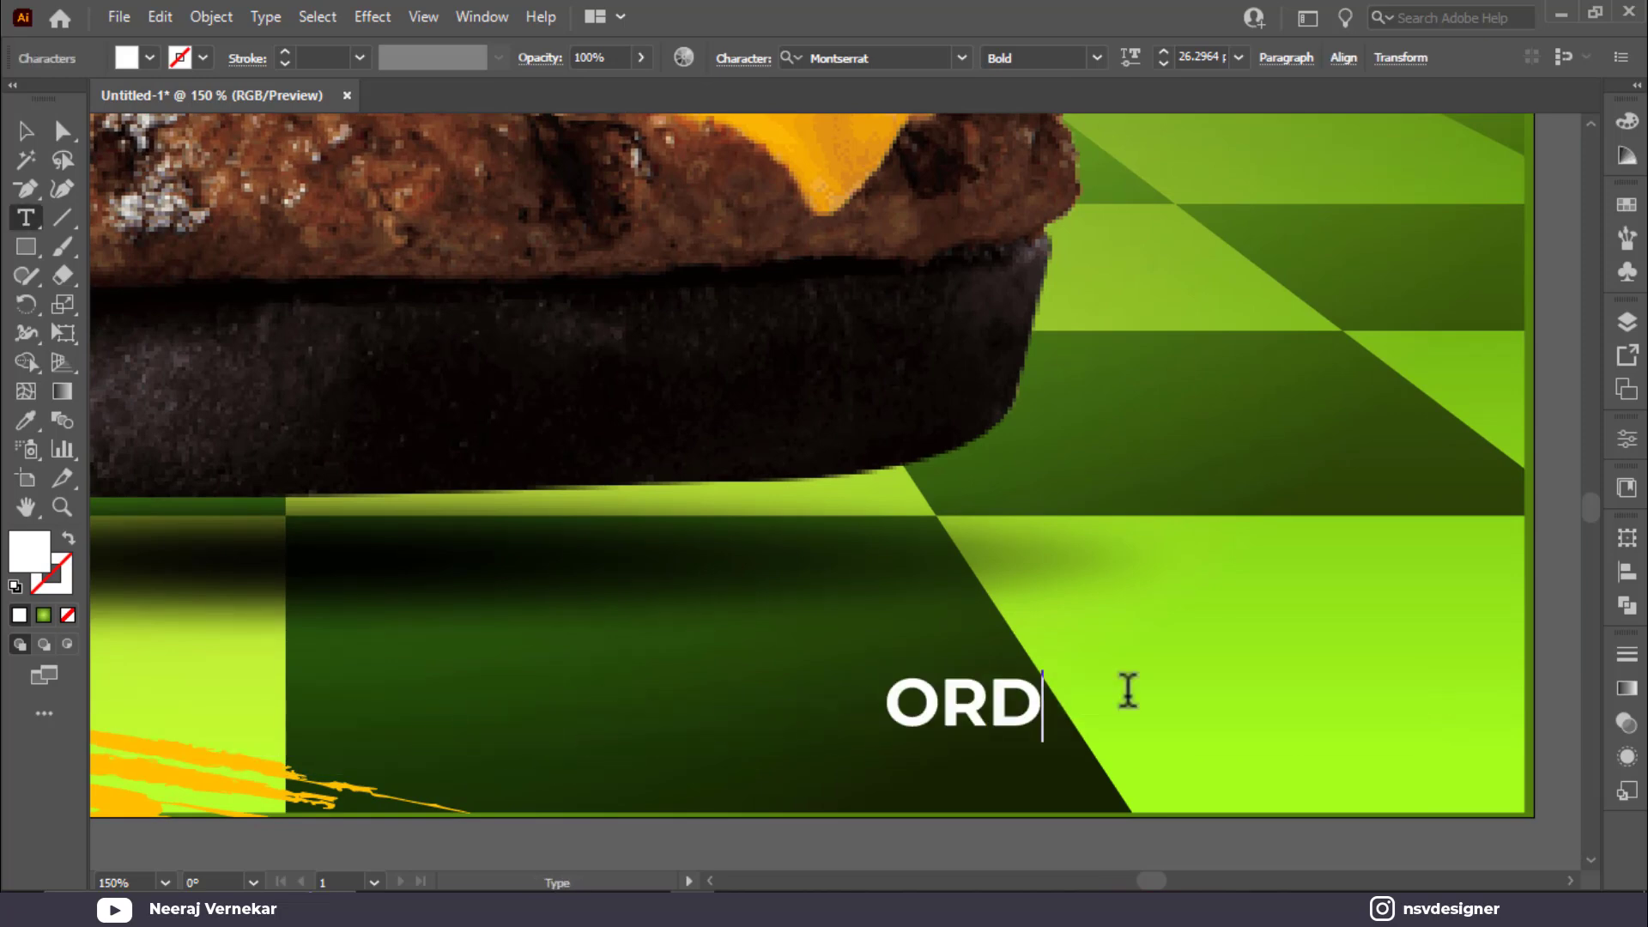
type("ER NOW")
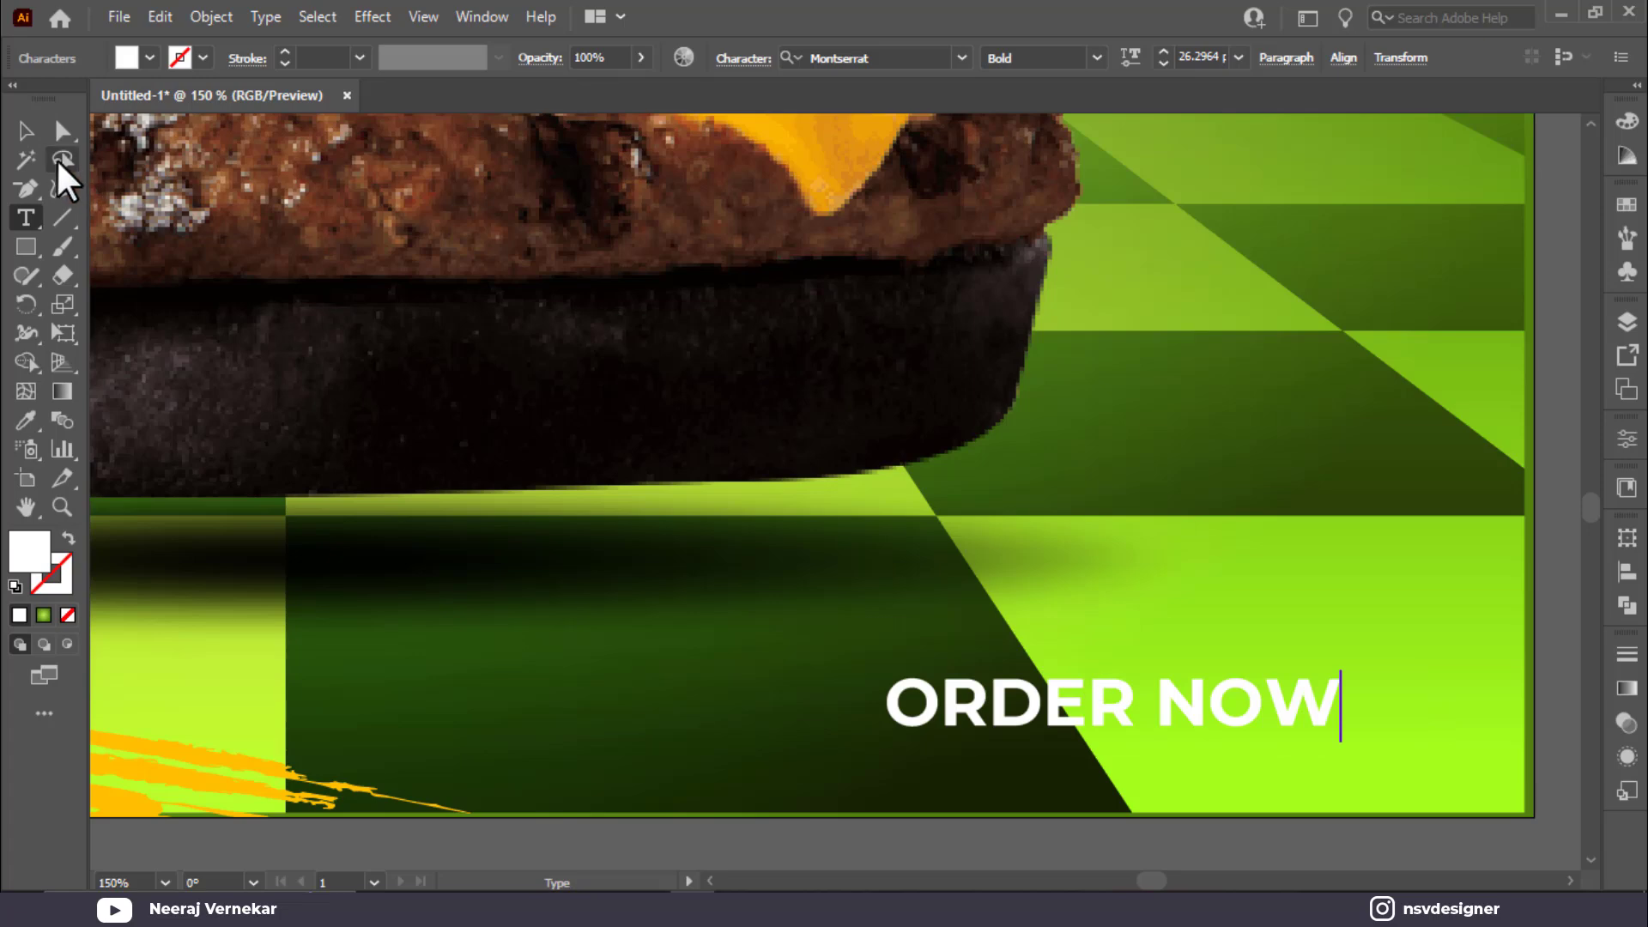
left_click(26, 130)
left_click_drag(1028, 707, 1063, 687)
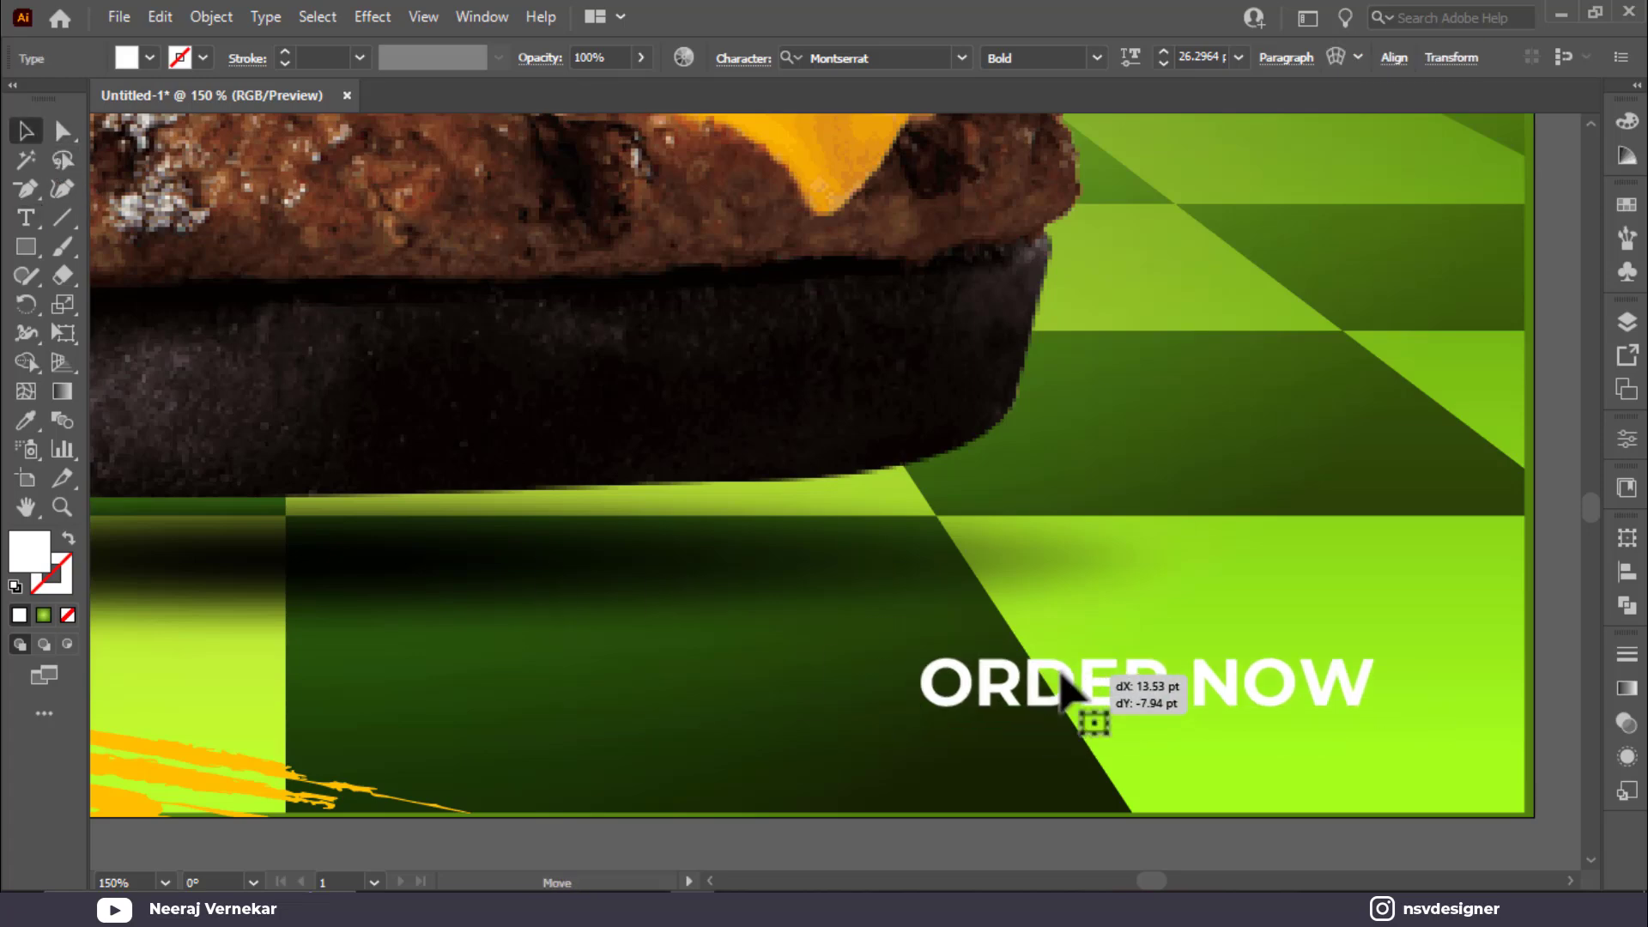
key("ctrl+0")
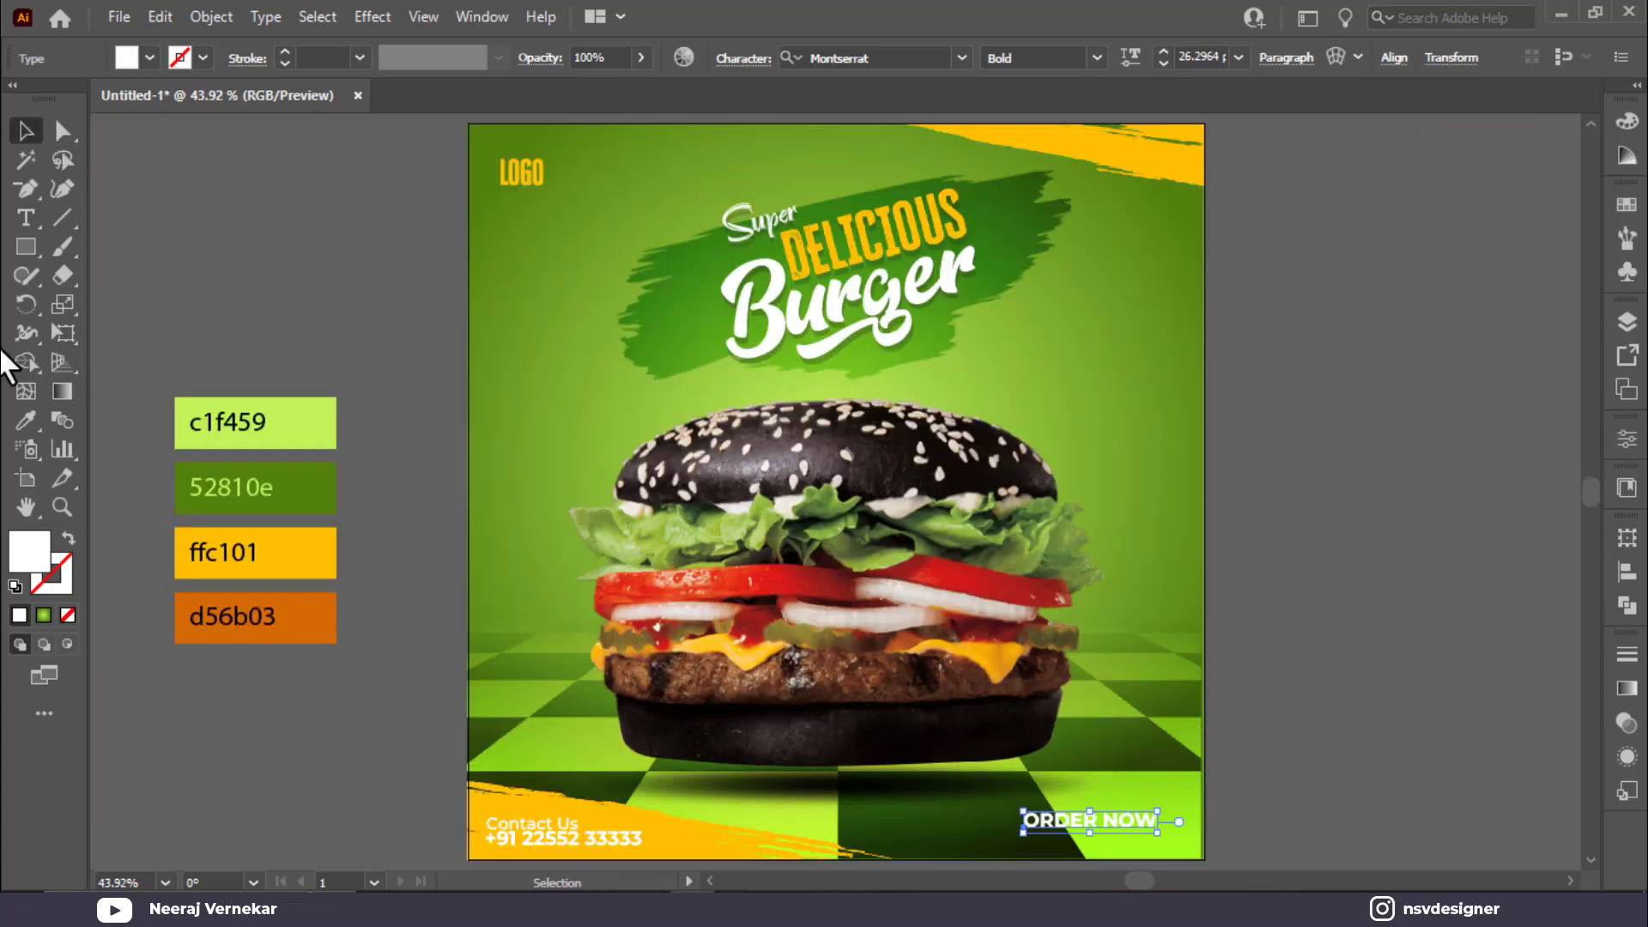
Step: Draw an orange d56b03 rectangle behind ORDER NOW and round its corners into a pill
mouse_move(281, 782)
left_mouse_down()
mouse_move(456, 817)
mouse_move(442, 825)
mouse_move(1275, 786)
mouse_move(1156, 832)
left_mouse_up()
key("i")
left_click(327, 618)
key("v")
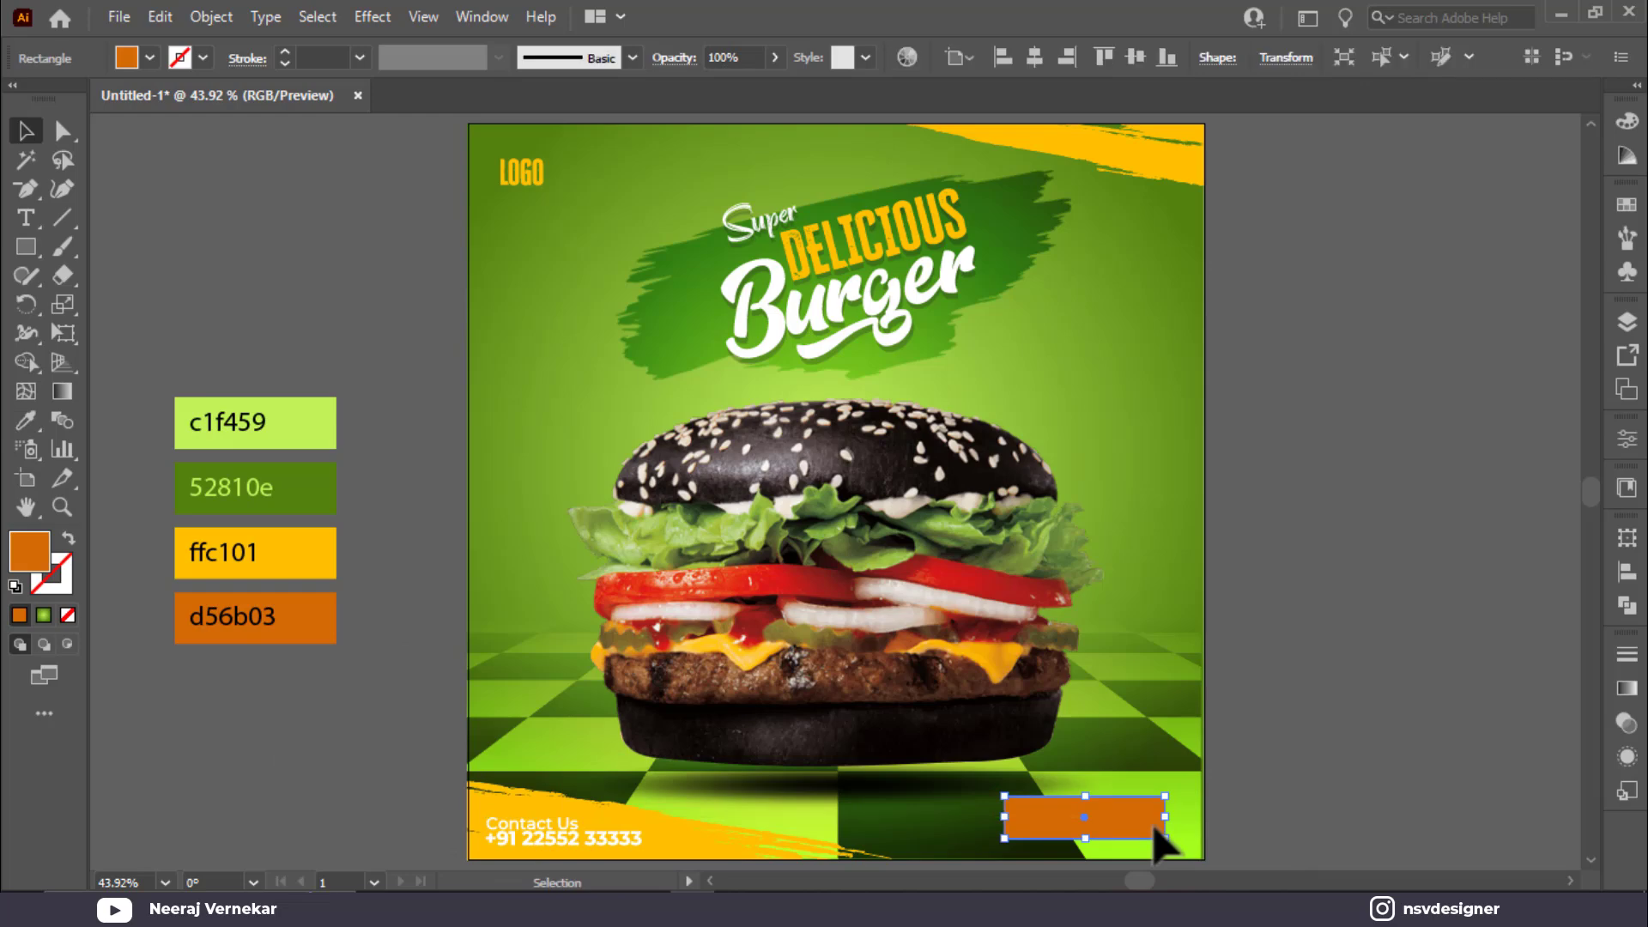
key("ctrl+[")
scroll(1146, 831, "up", 1)
left_click(1303, 636)
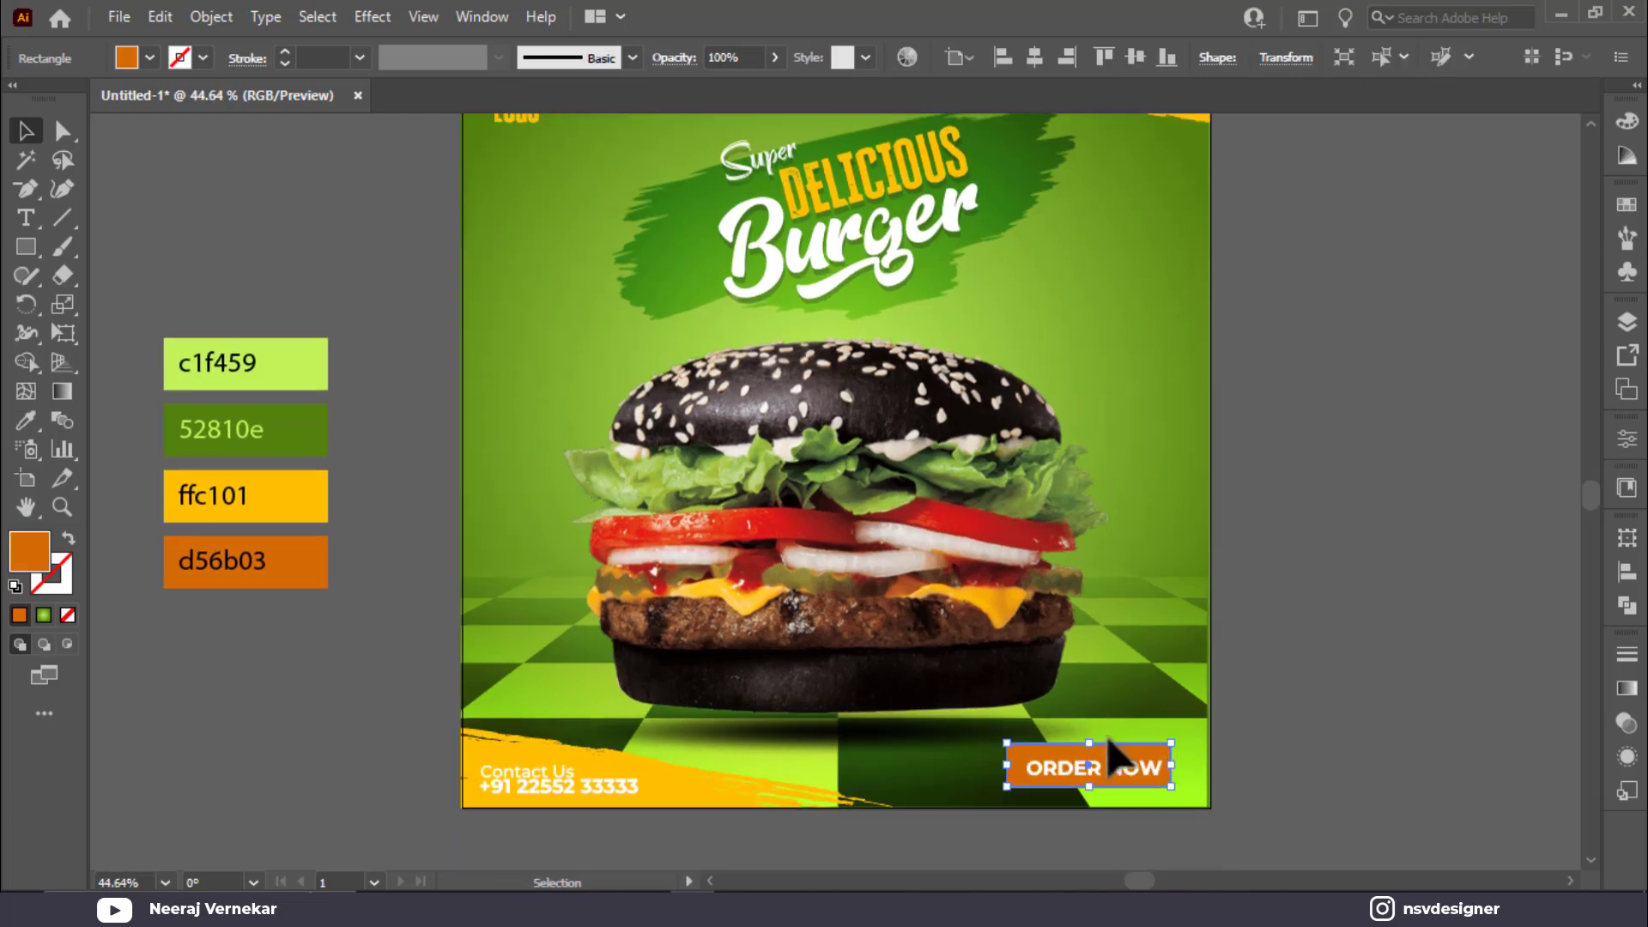
scroll(1225, 736, "up", 5)
left_click(979, 747)
left_click(998, 735)
left_click_drag(564, 725, 798, 770)
Step: Centre ORDER NOW horizontally and vertically on the orange pill
left_click(1332, 692)
left_click(956, 772)
left_click(906, 717, "shift")
left_click(838, 60)
left_click(809, 57)
left_click(912, 57)
Step: Check the Montserrat weights, then group the pill and ORDER NOW text into one button
left_click(978, 670)
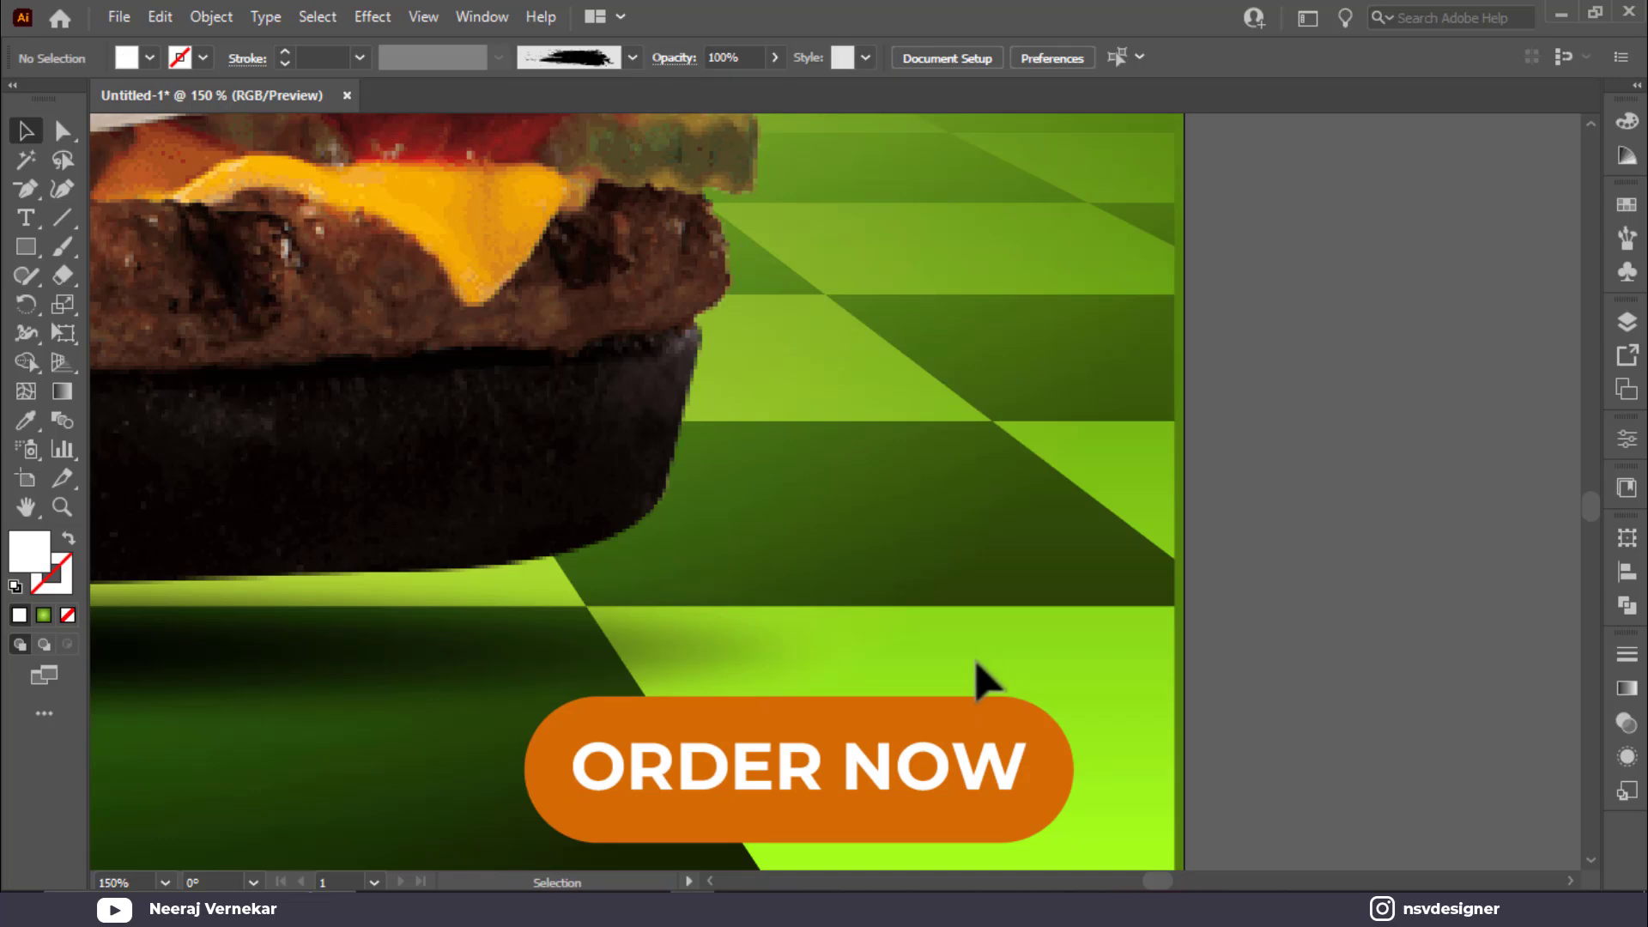
left_click(979, 761)
left_click(956, 779)
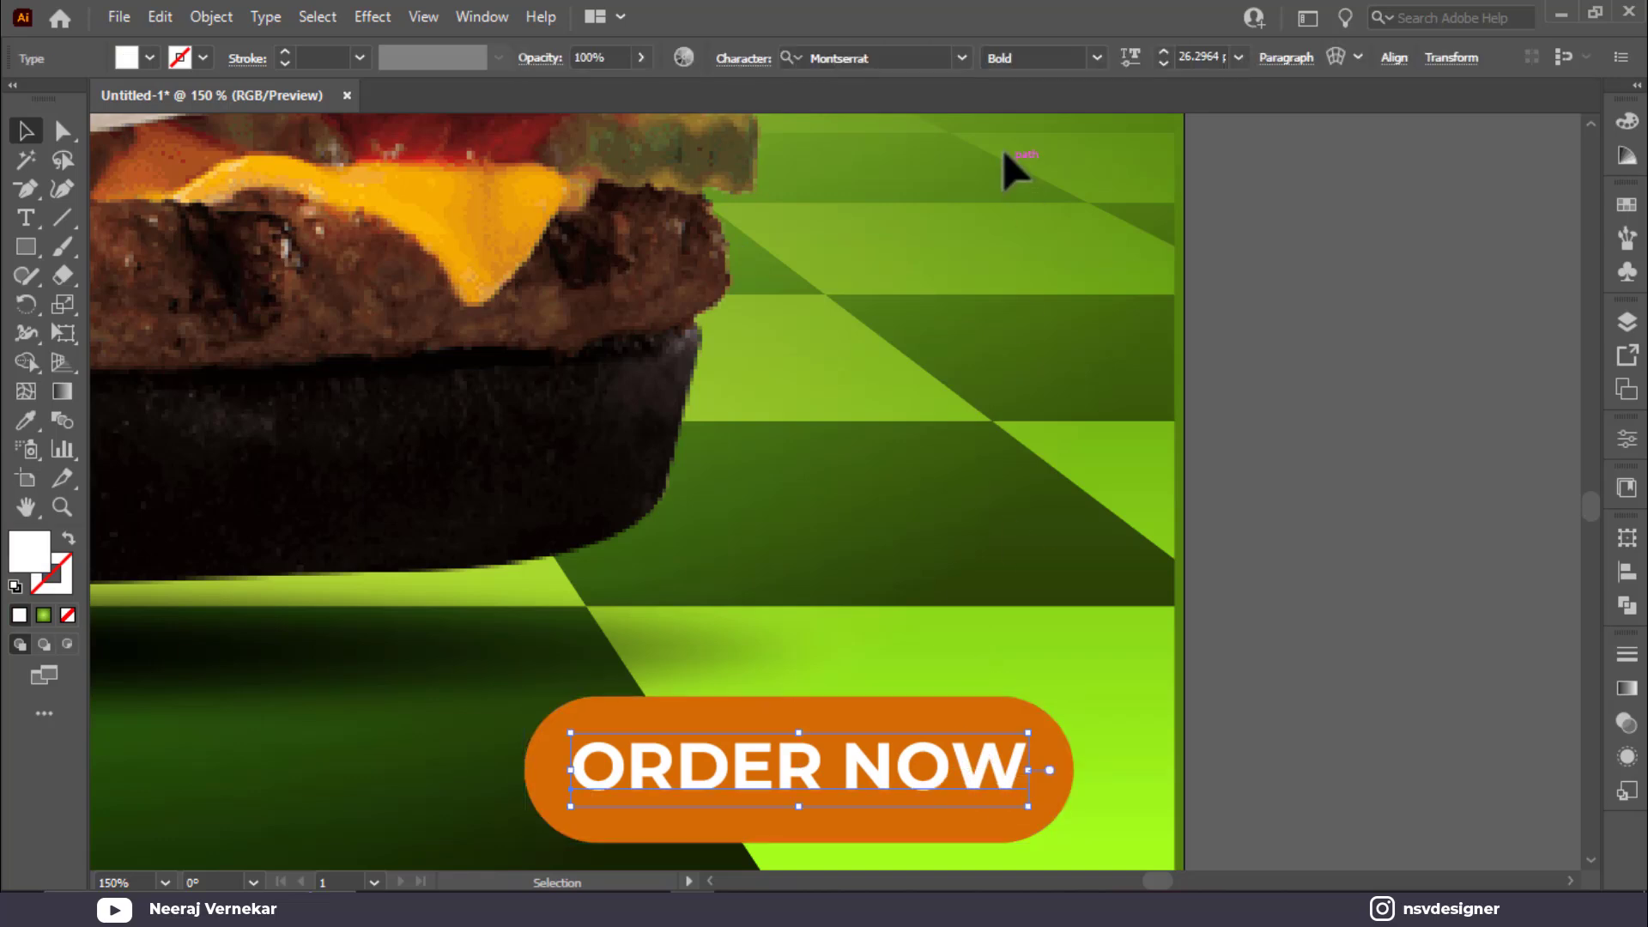
left_click(1099, 58)
left_click(1121, 646)
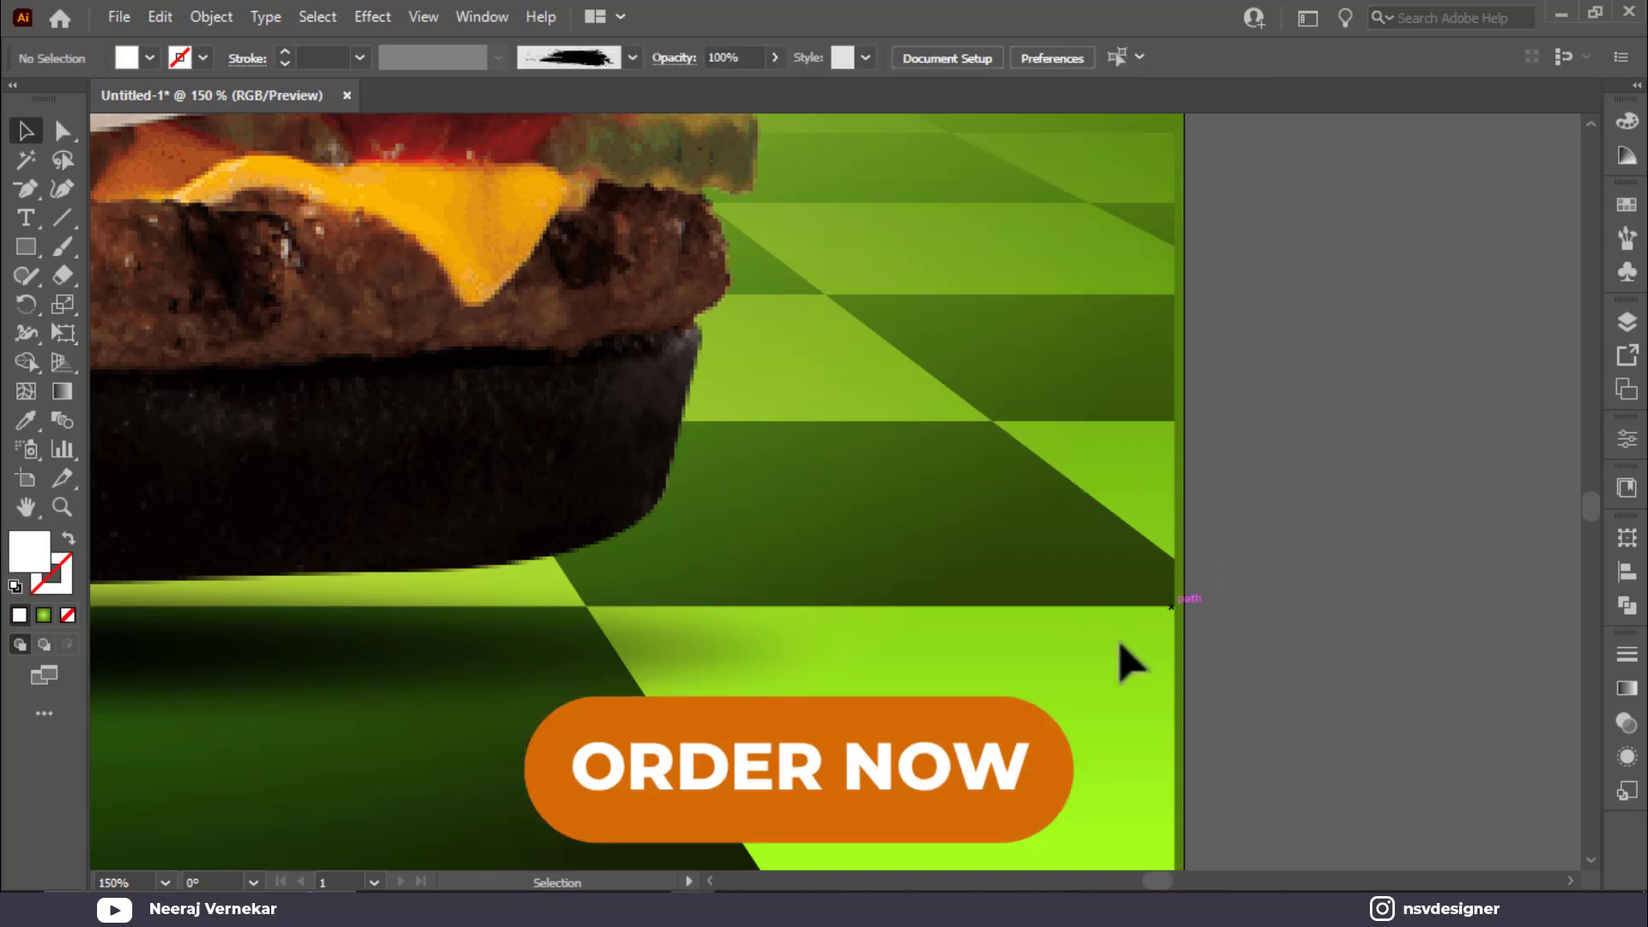
left_click(996, 773)
key("ctrl+g")
key("ctrl+0")
key("v")
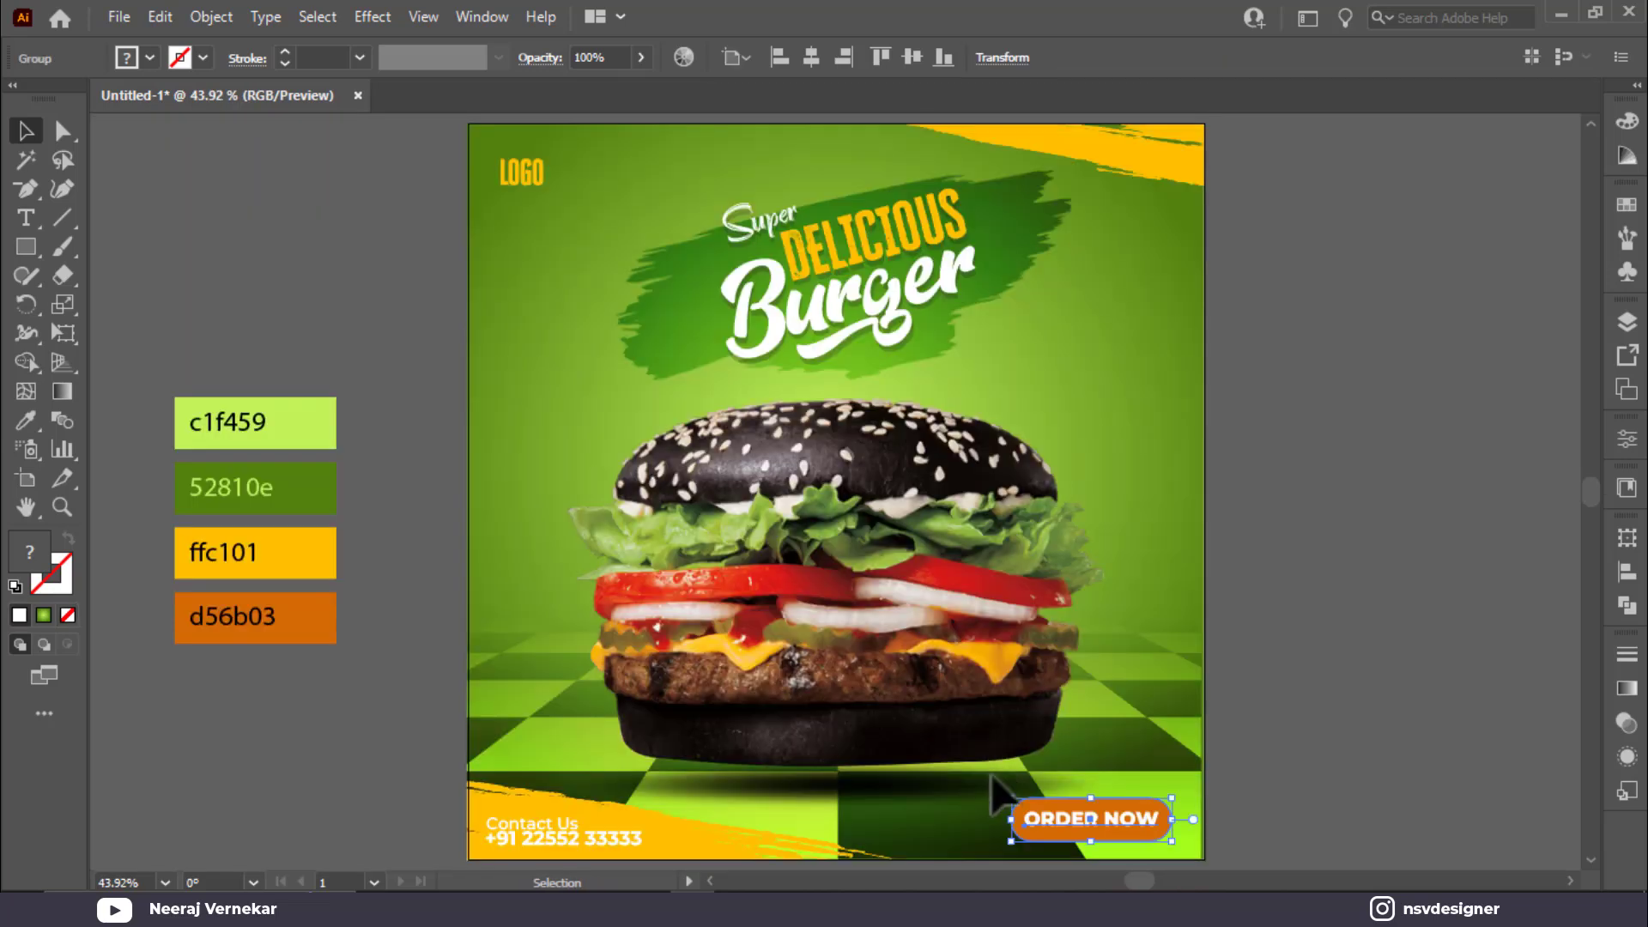
Step: Align the ORDER NOW button vertically with the Contact Us and phone text
left_click_drag(543, 850, 666, 854)
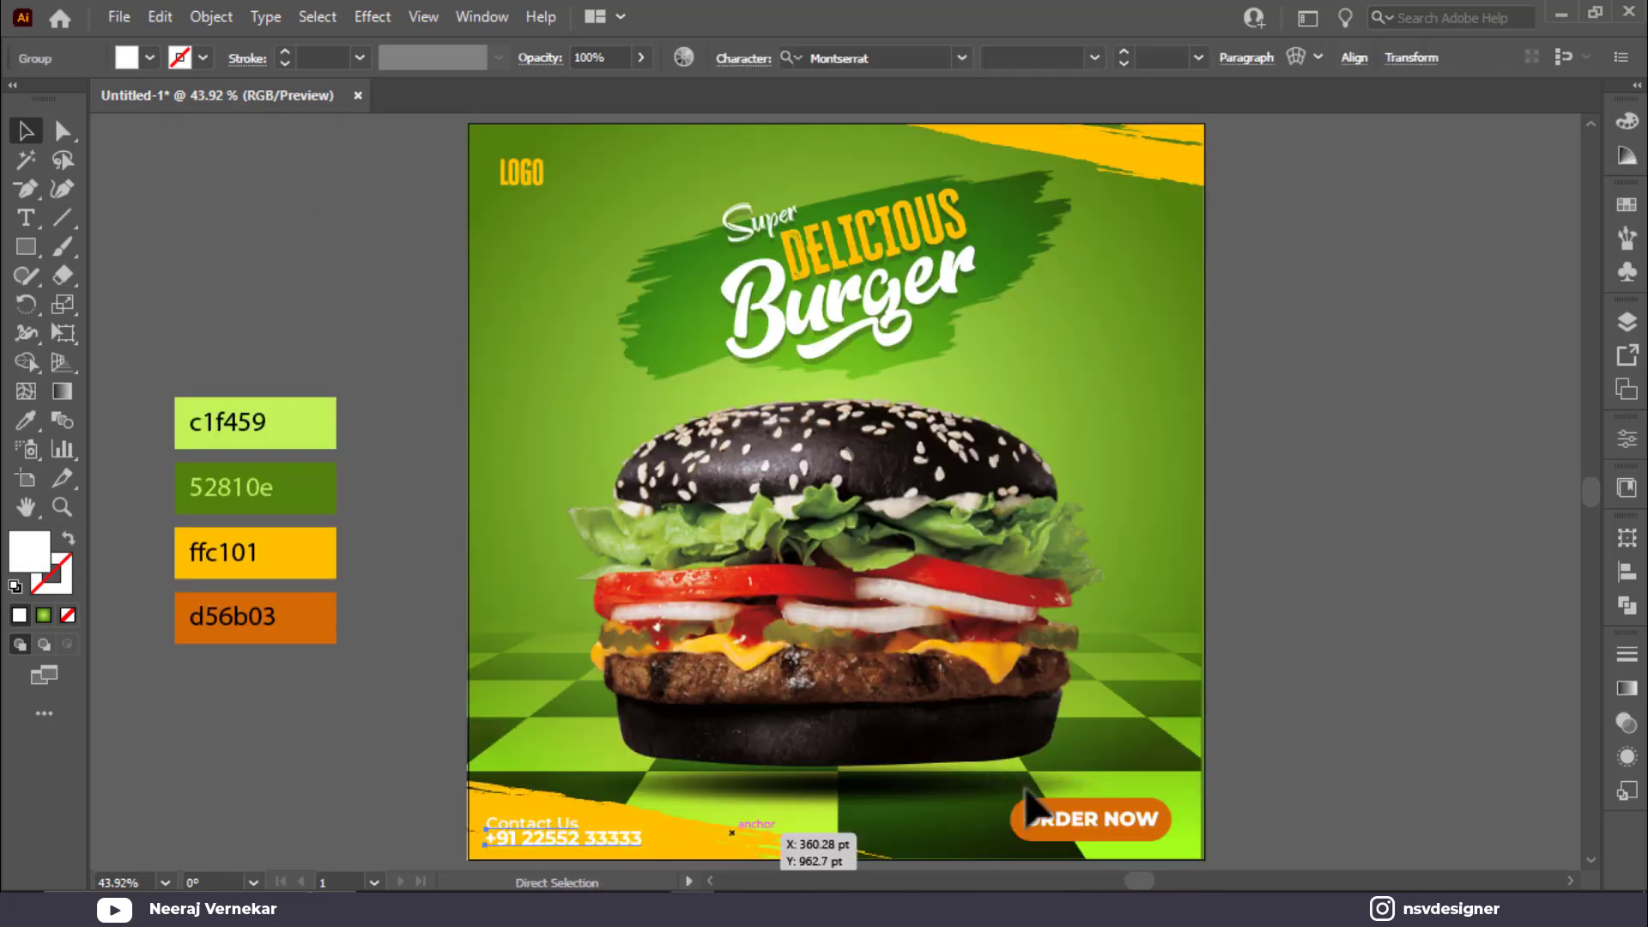
left_click(1116, 820, "shift")
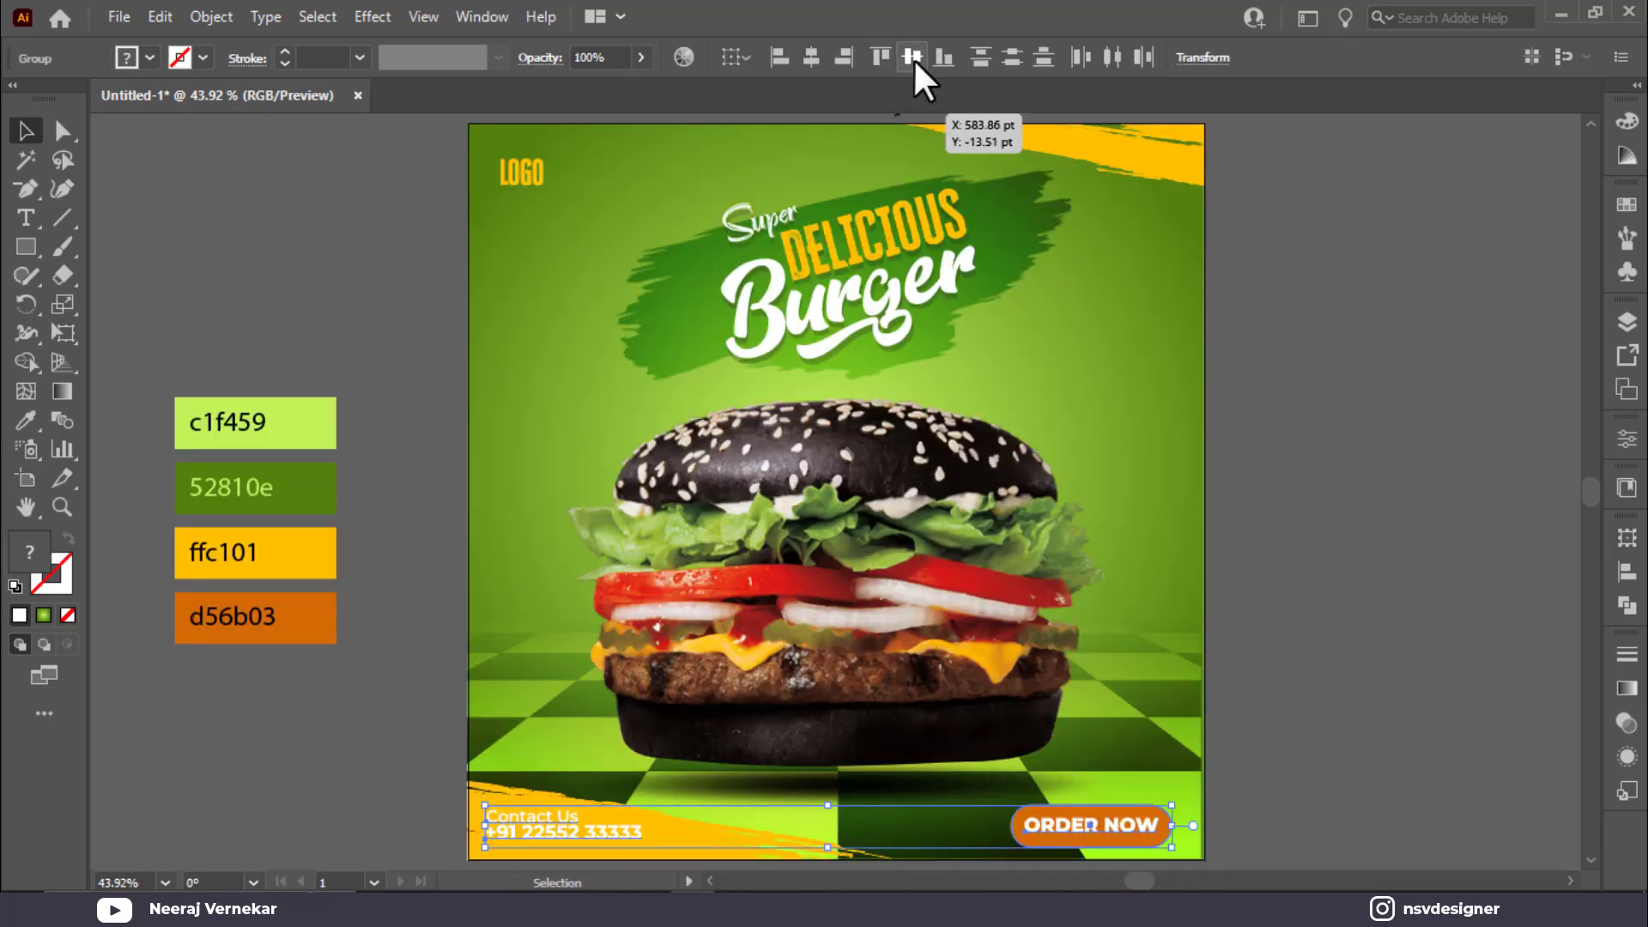
left_click(1231, 579)
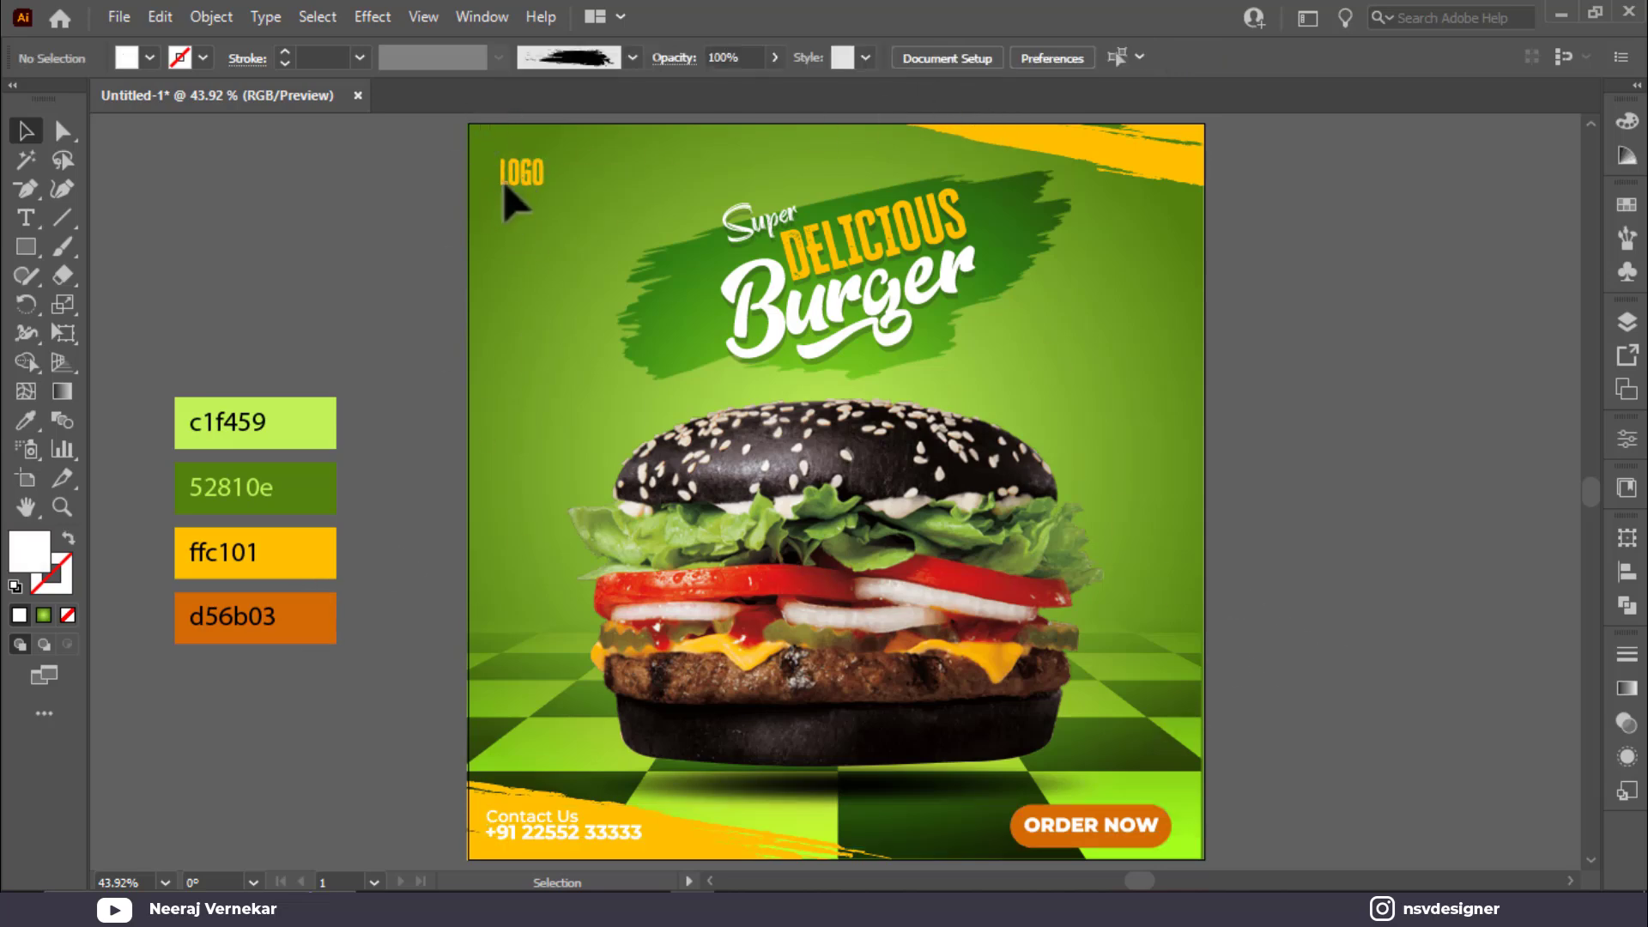
Step: Delete the old single-line LOGO placeholder from inside the poster artwork group
left_click(526, 176)
key("q")
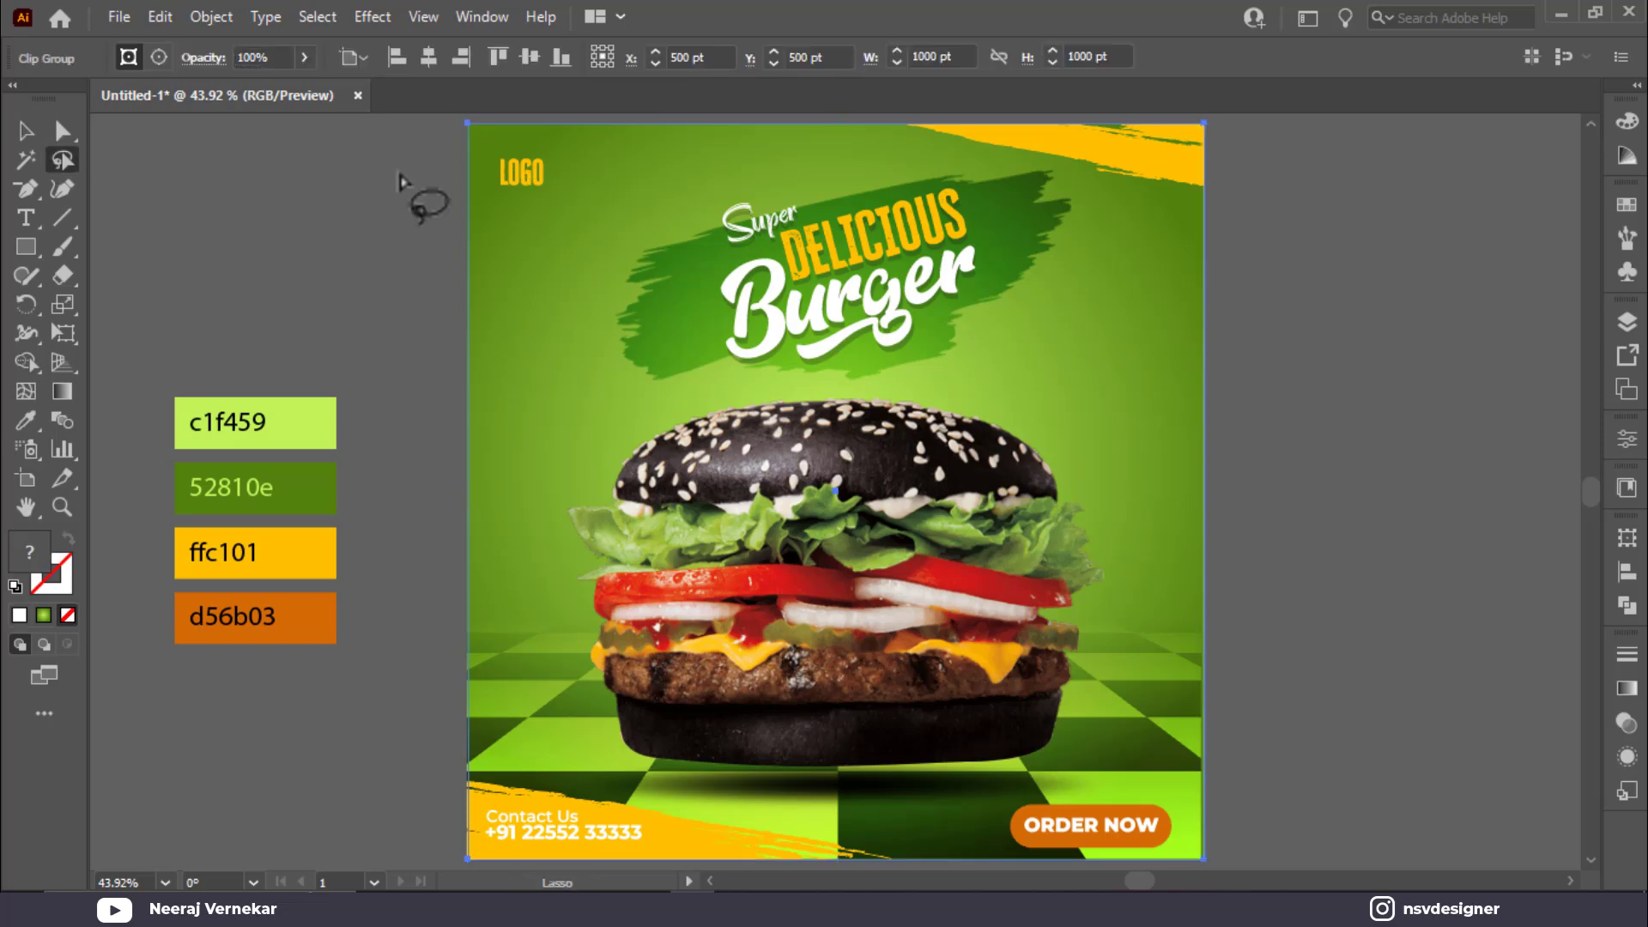
left_click_drag(498, 176, 543, 182)
left_click(25, 130)
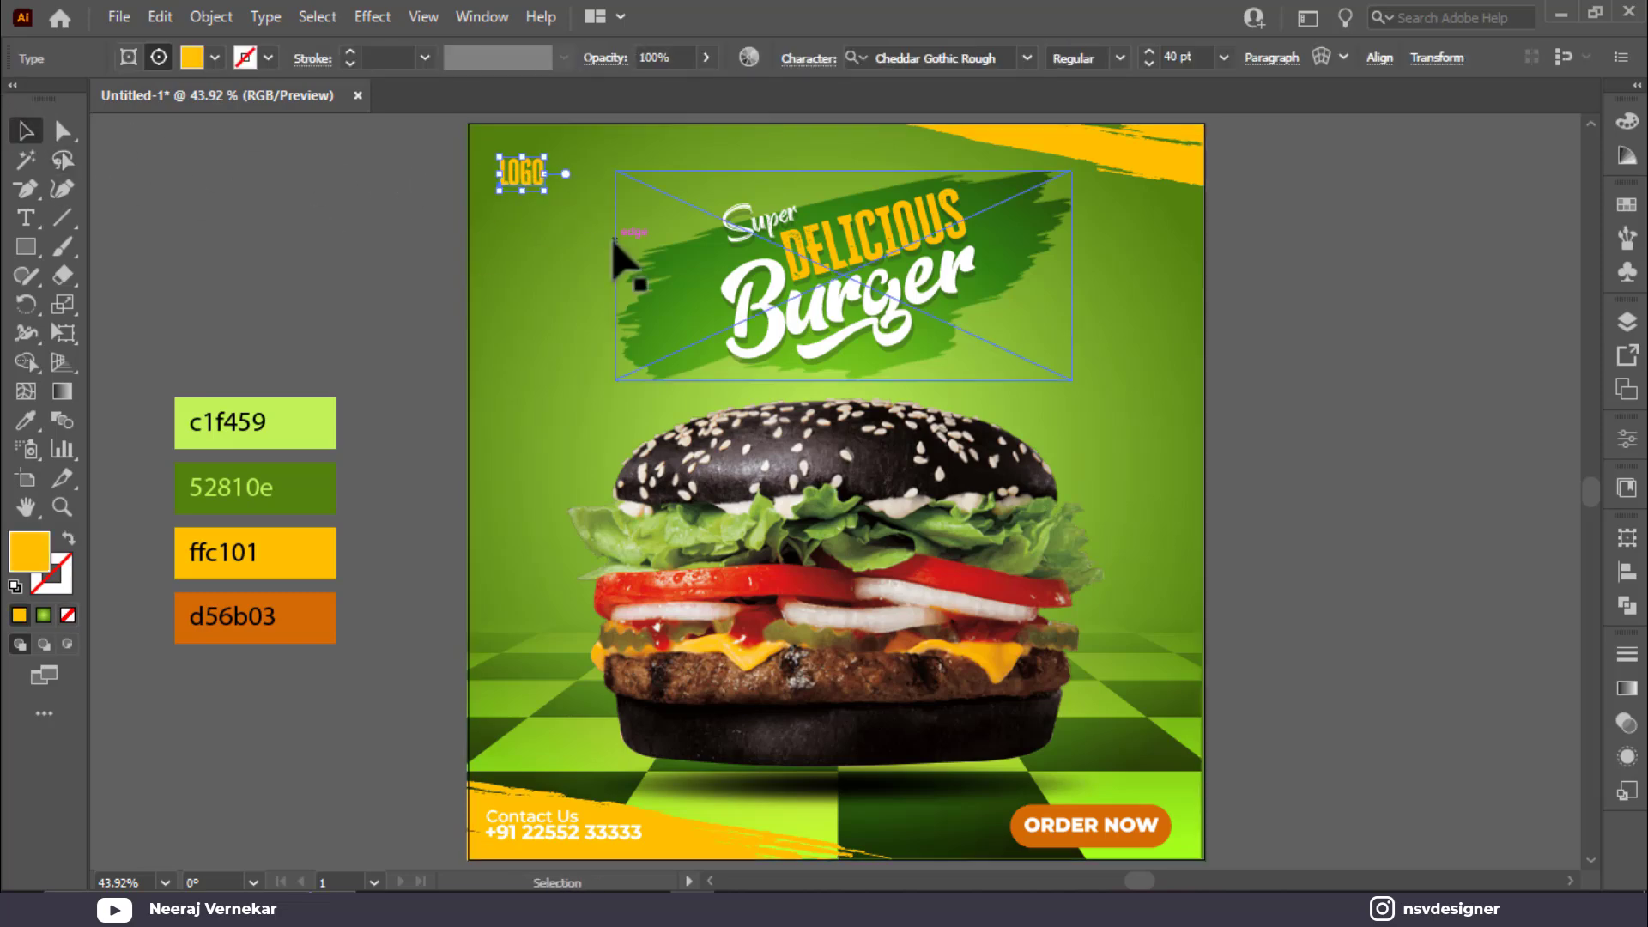
left_click(543, 182)
double_click(532, 178)
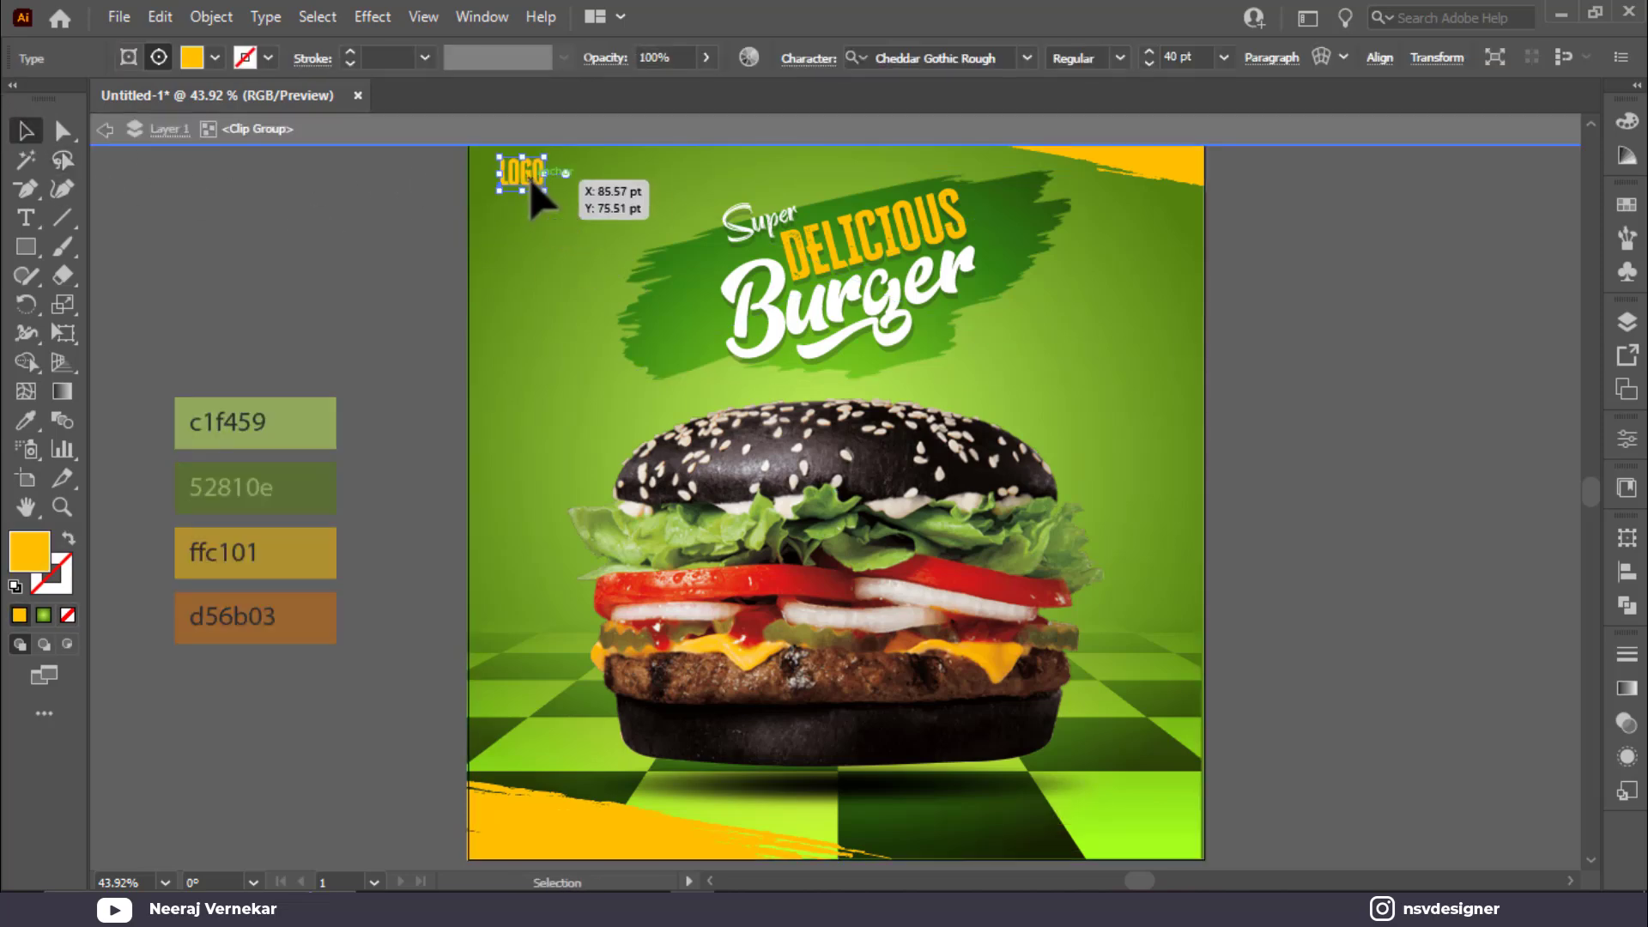
key("Escape")
left_click(288, 218)
double_click(523, 181)
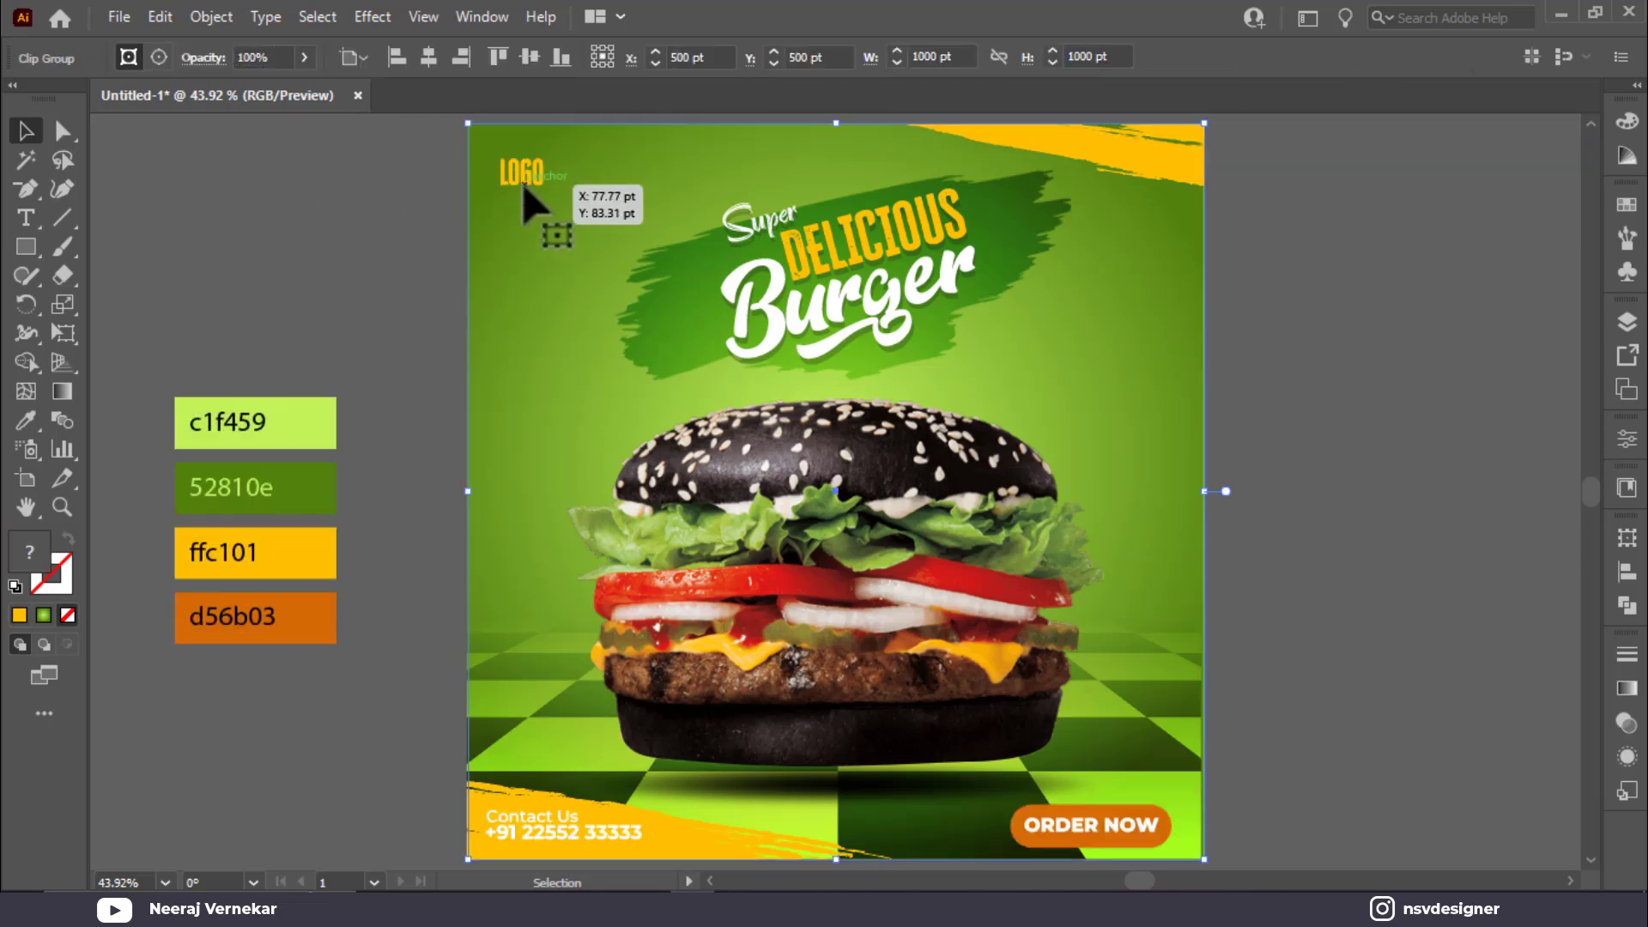
key("Delete")
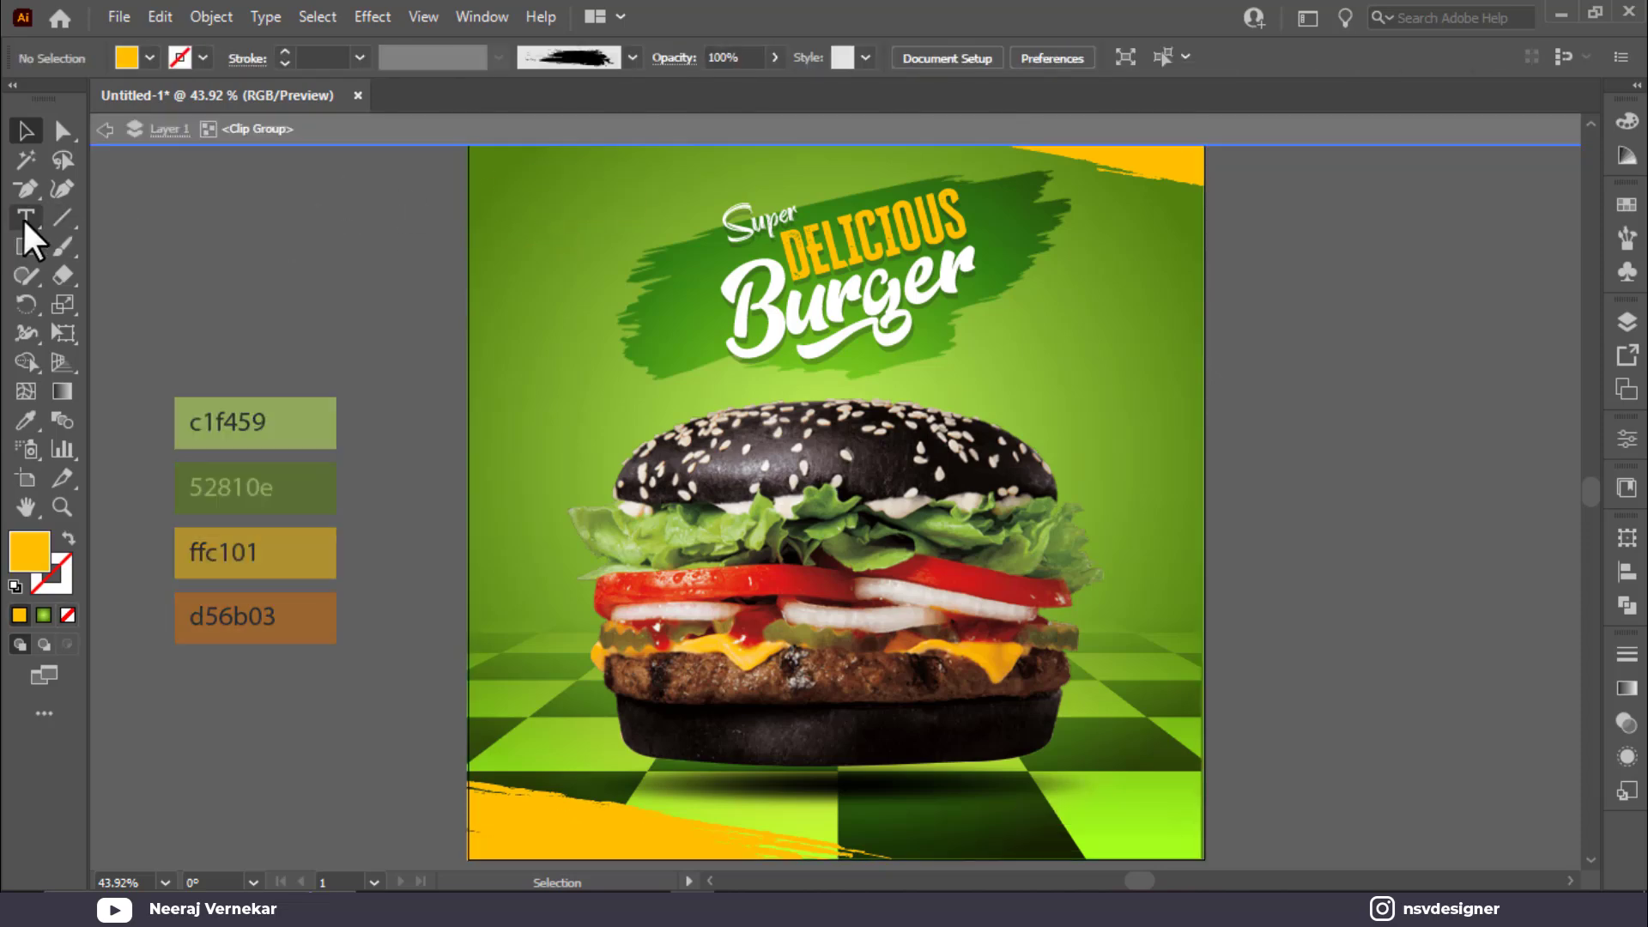
Step: Type the LOGO HERE text near the top-left and eyedrop it to ffc101 yellow
left_click(26, 218)
left_click(543, 203)
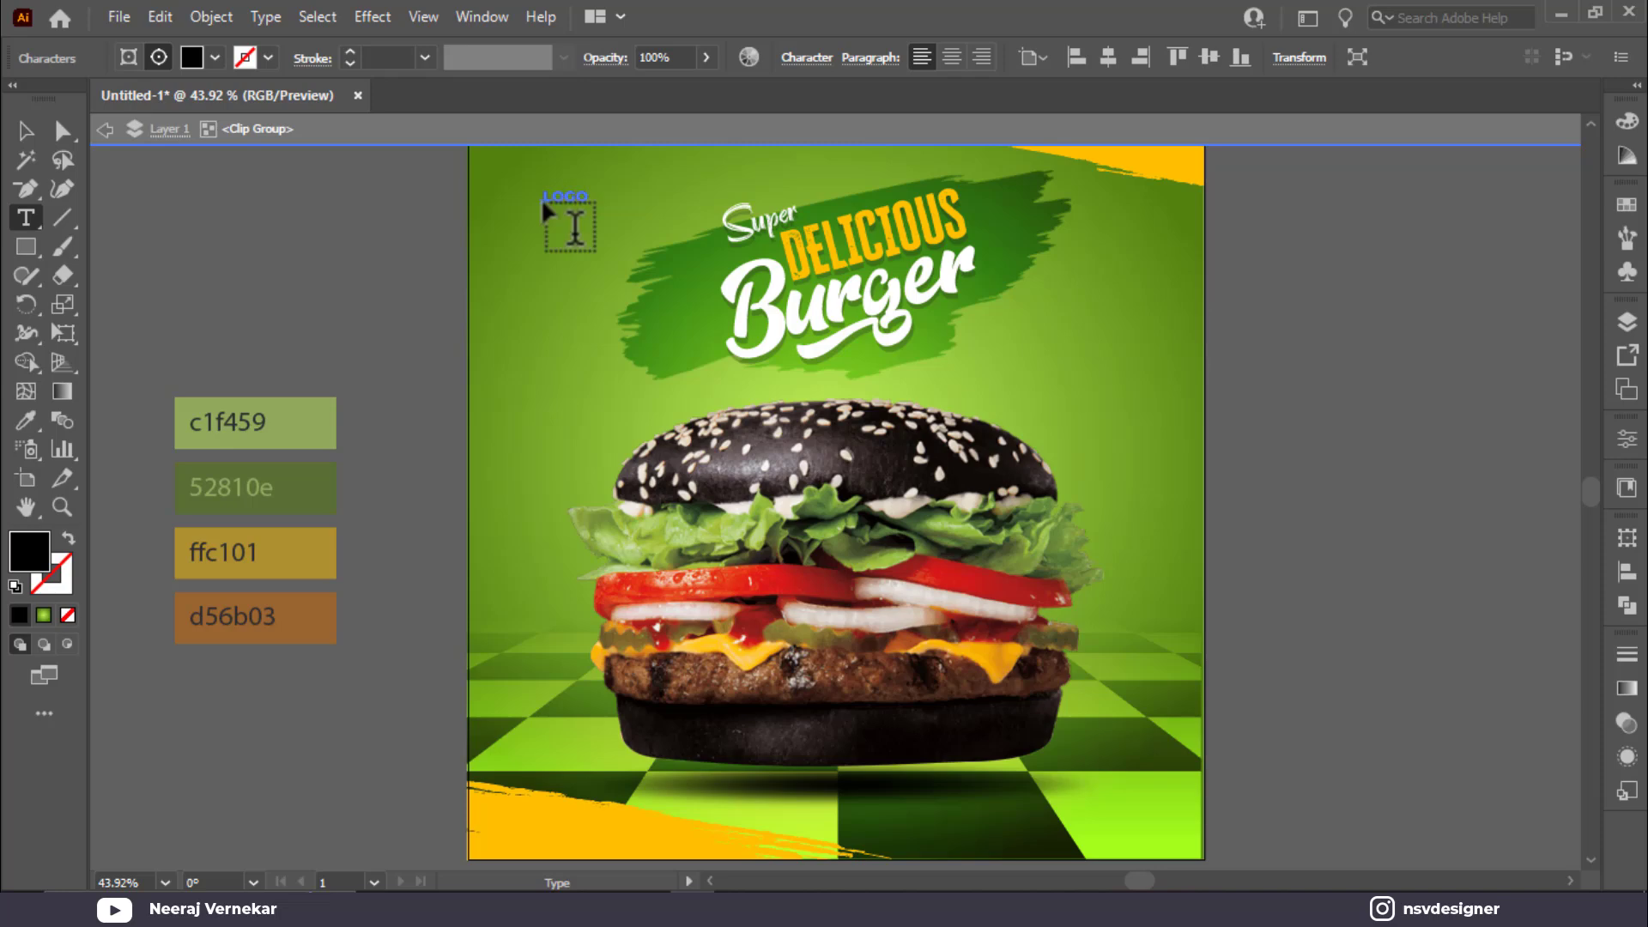
left_click(26, 131)
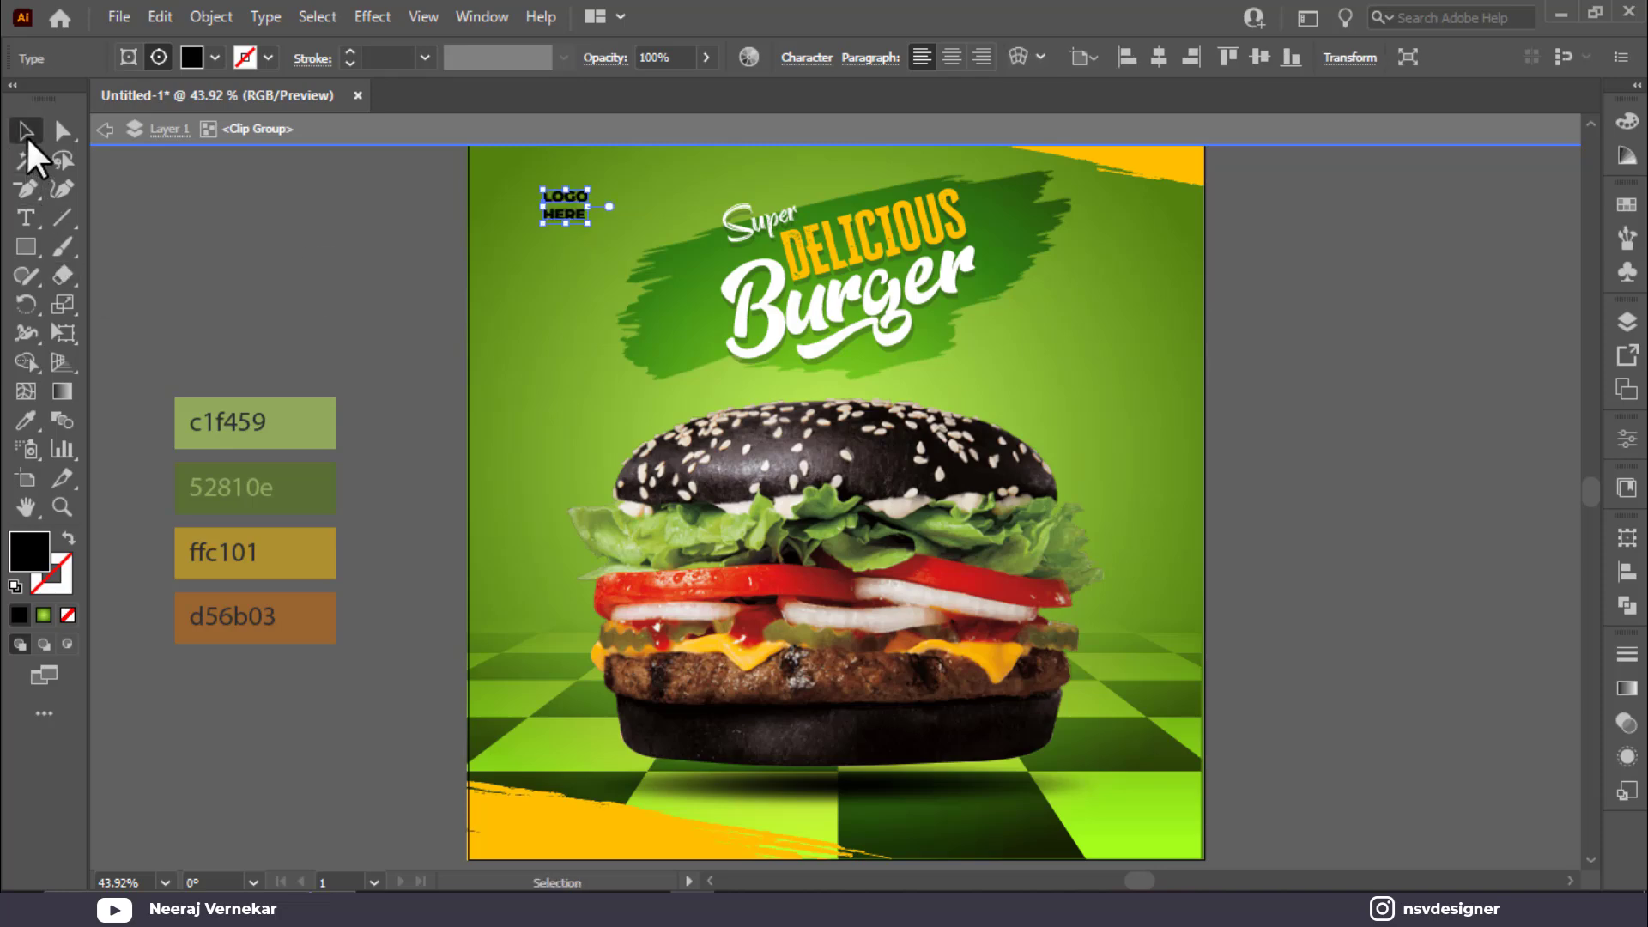
left_click(425, 285)
left_click(570, 221)
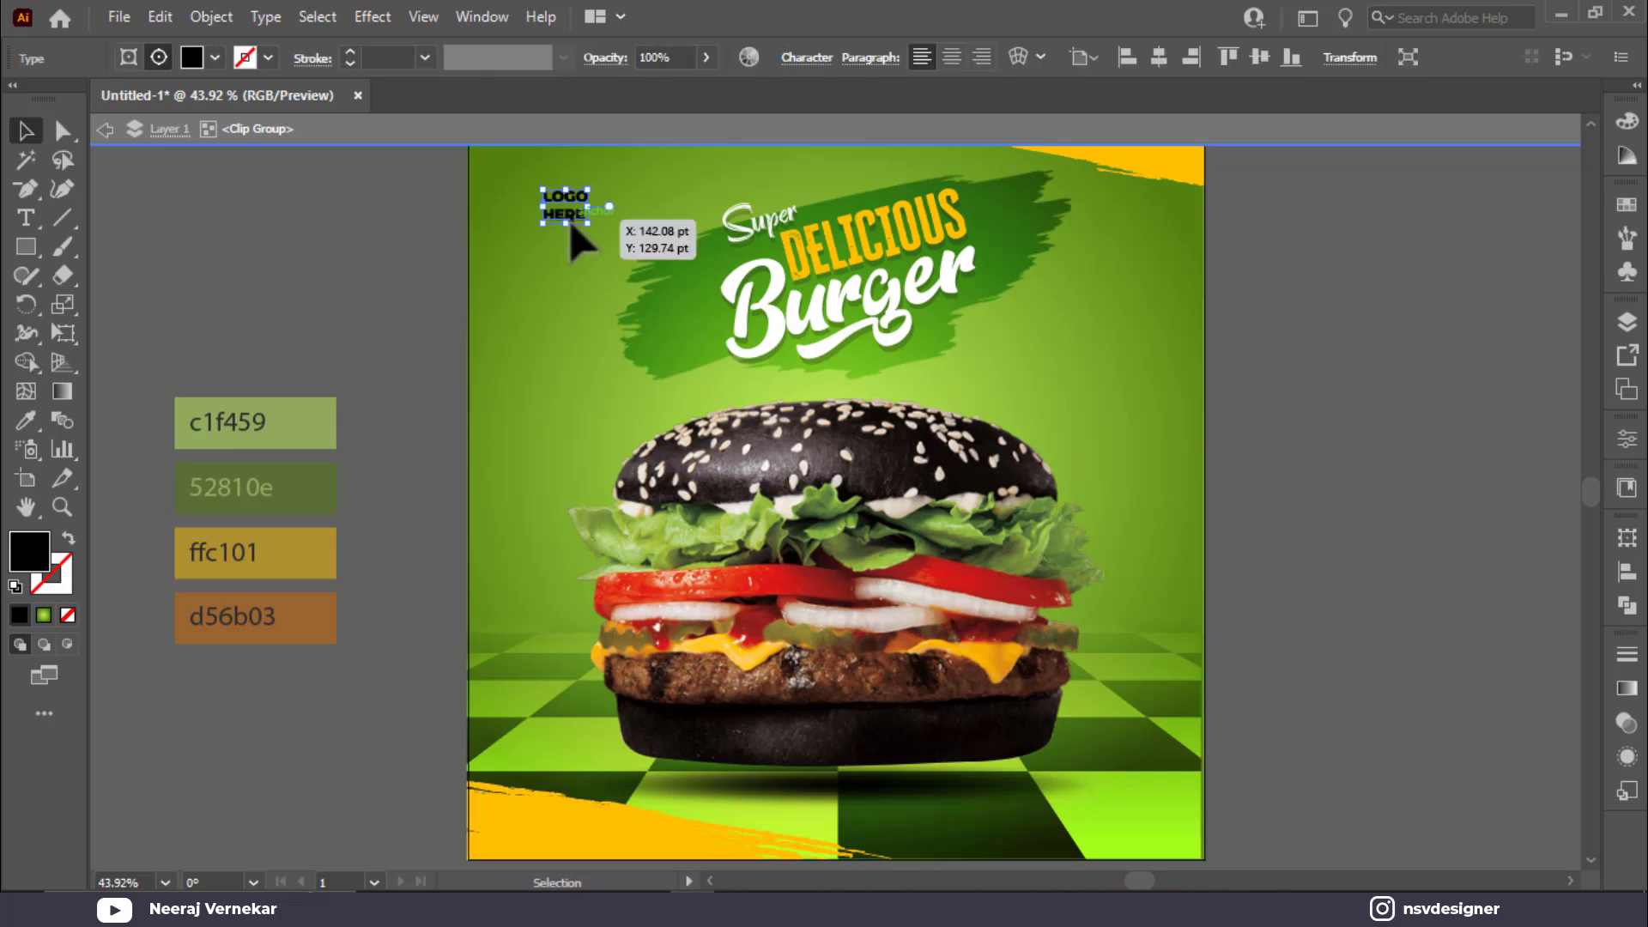
key("i")
left_click(317, 556)
left_click(26, 130)
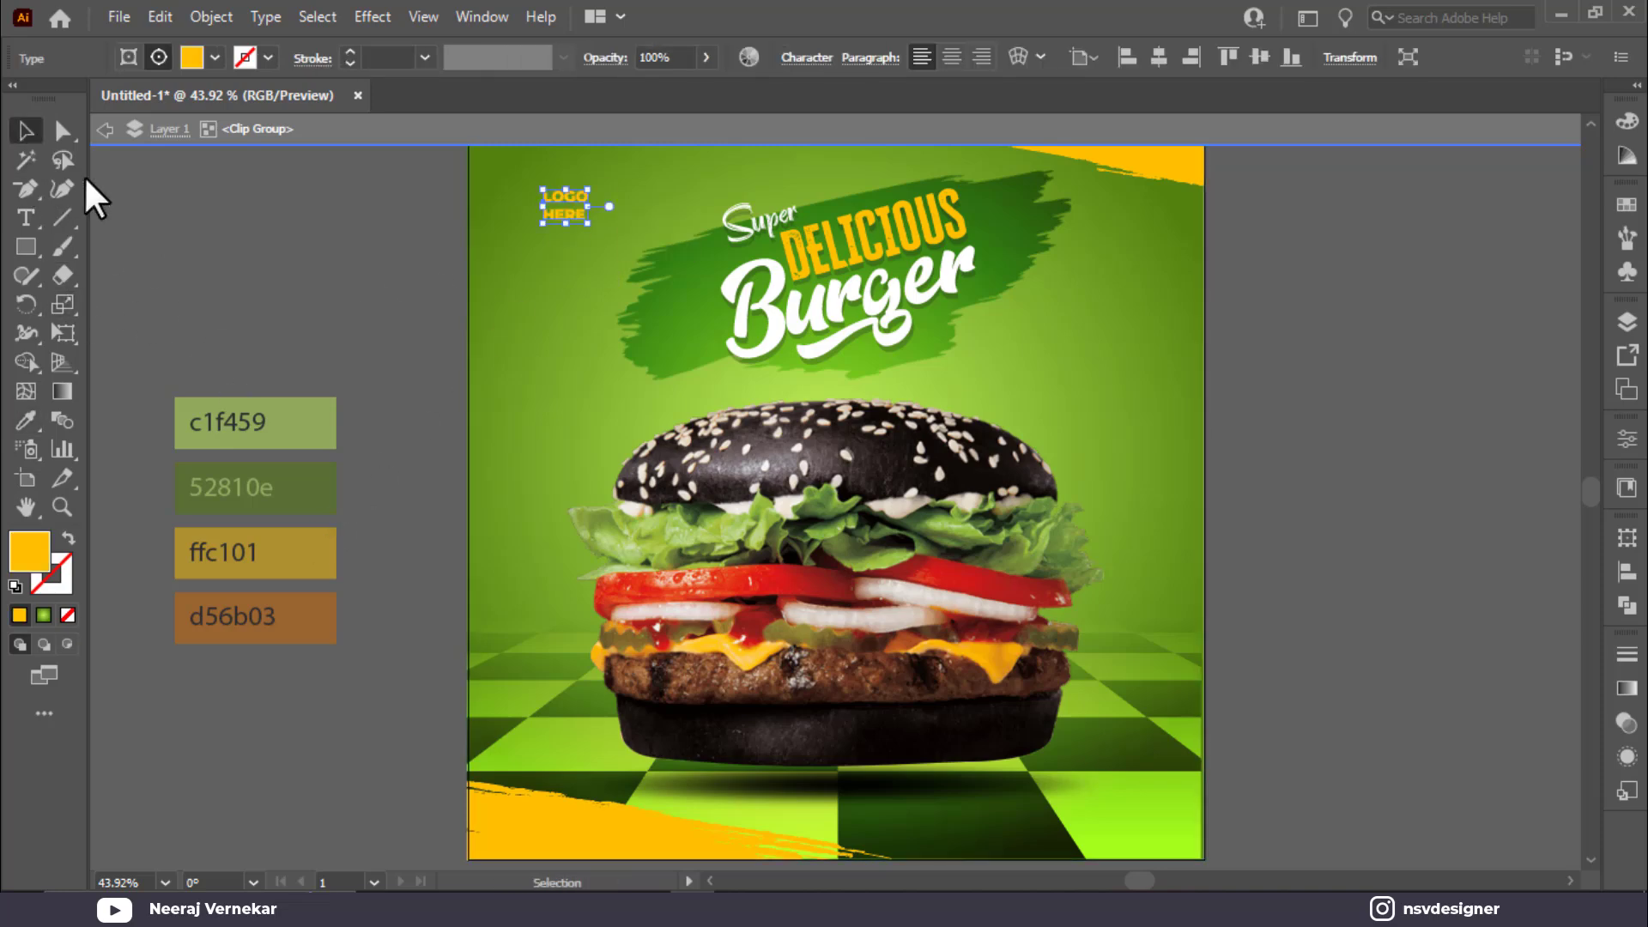
Step: Delete the word HERE so the text reads just LOGO
left_click(614, 246)
scroll(569, 240, "up", 5)
left_click(582, 313)
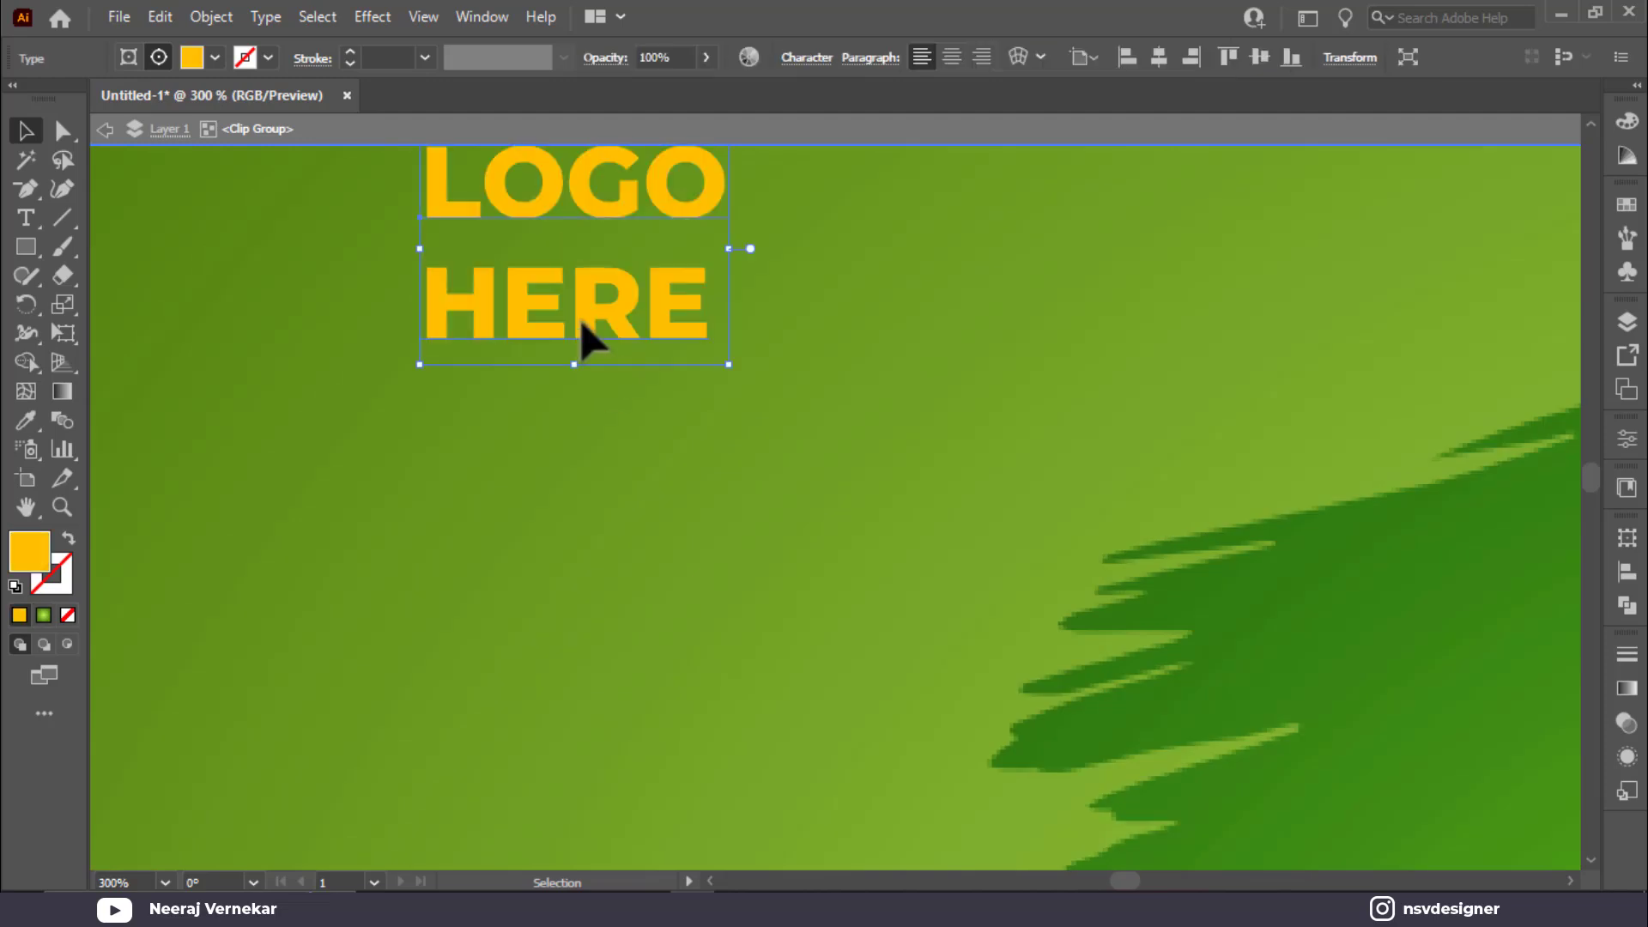
double_click(582, 315)
key("BackSpace")
left_click(26, 131)
Step: Alt-drag a copy of LOGO below, retype it as HERE, and scale it to LOGO's width
left_click_drag(527, 230, 544, 295)
double_click(541, 292)
key("ctrl+a")
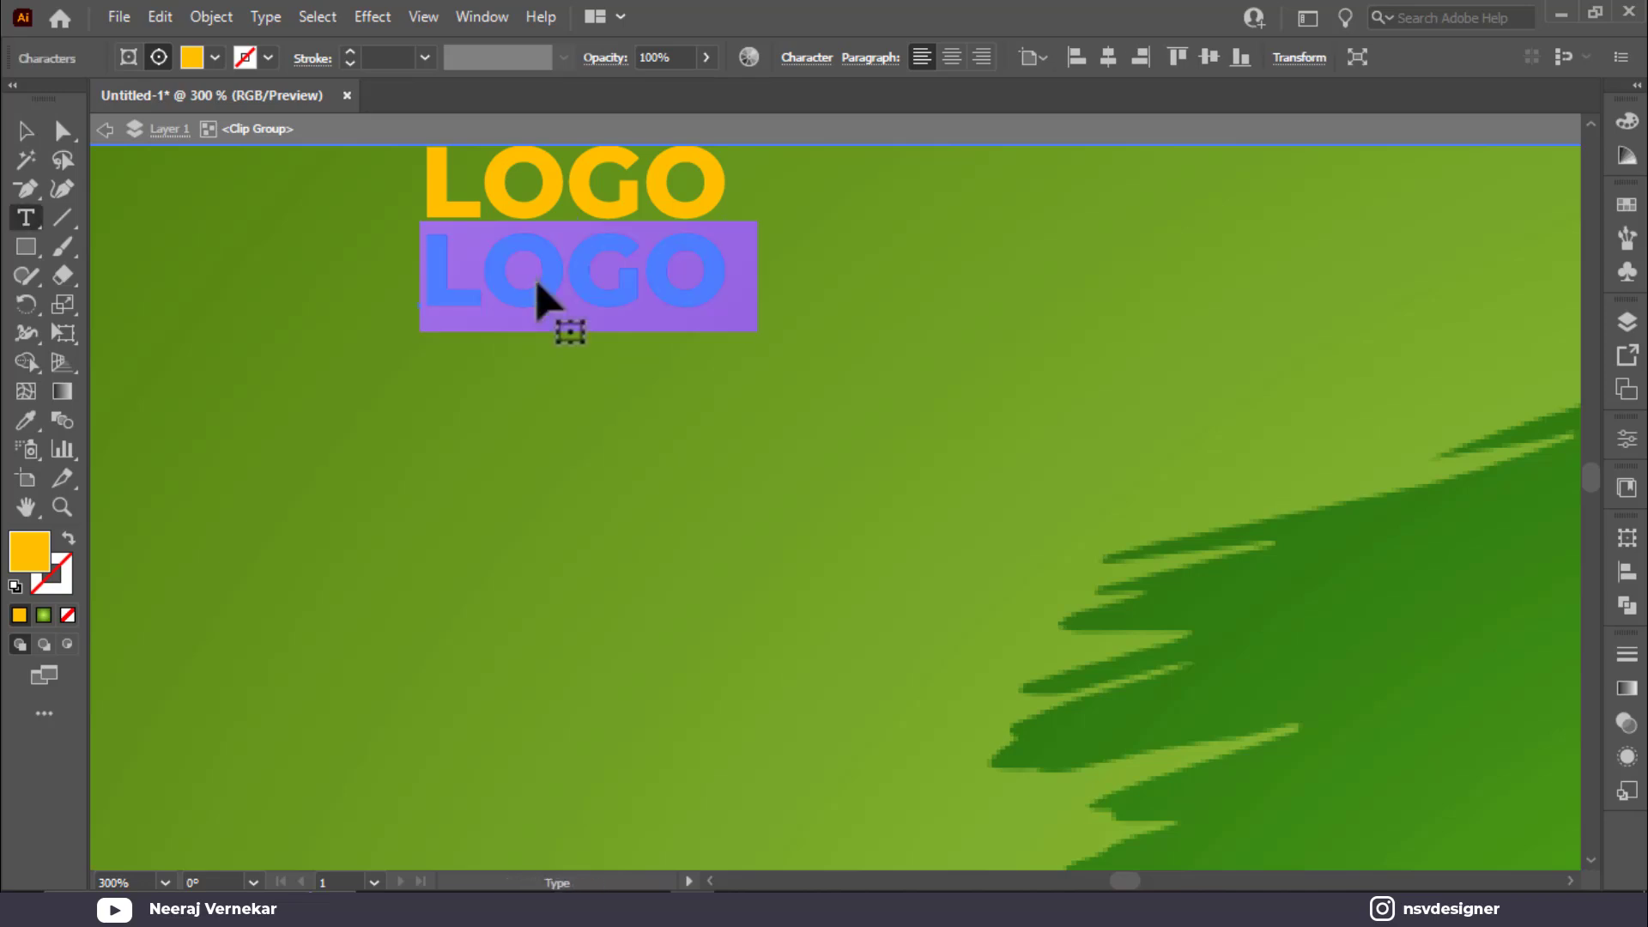
type("HERE")
left_click(24, 130)
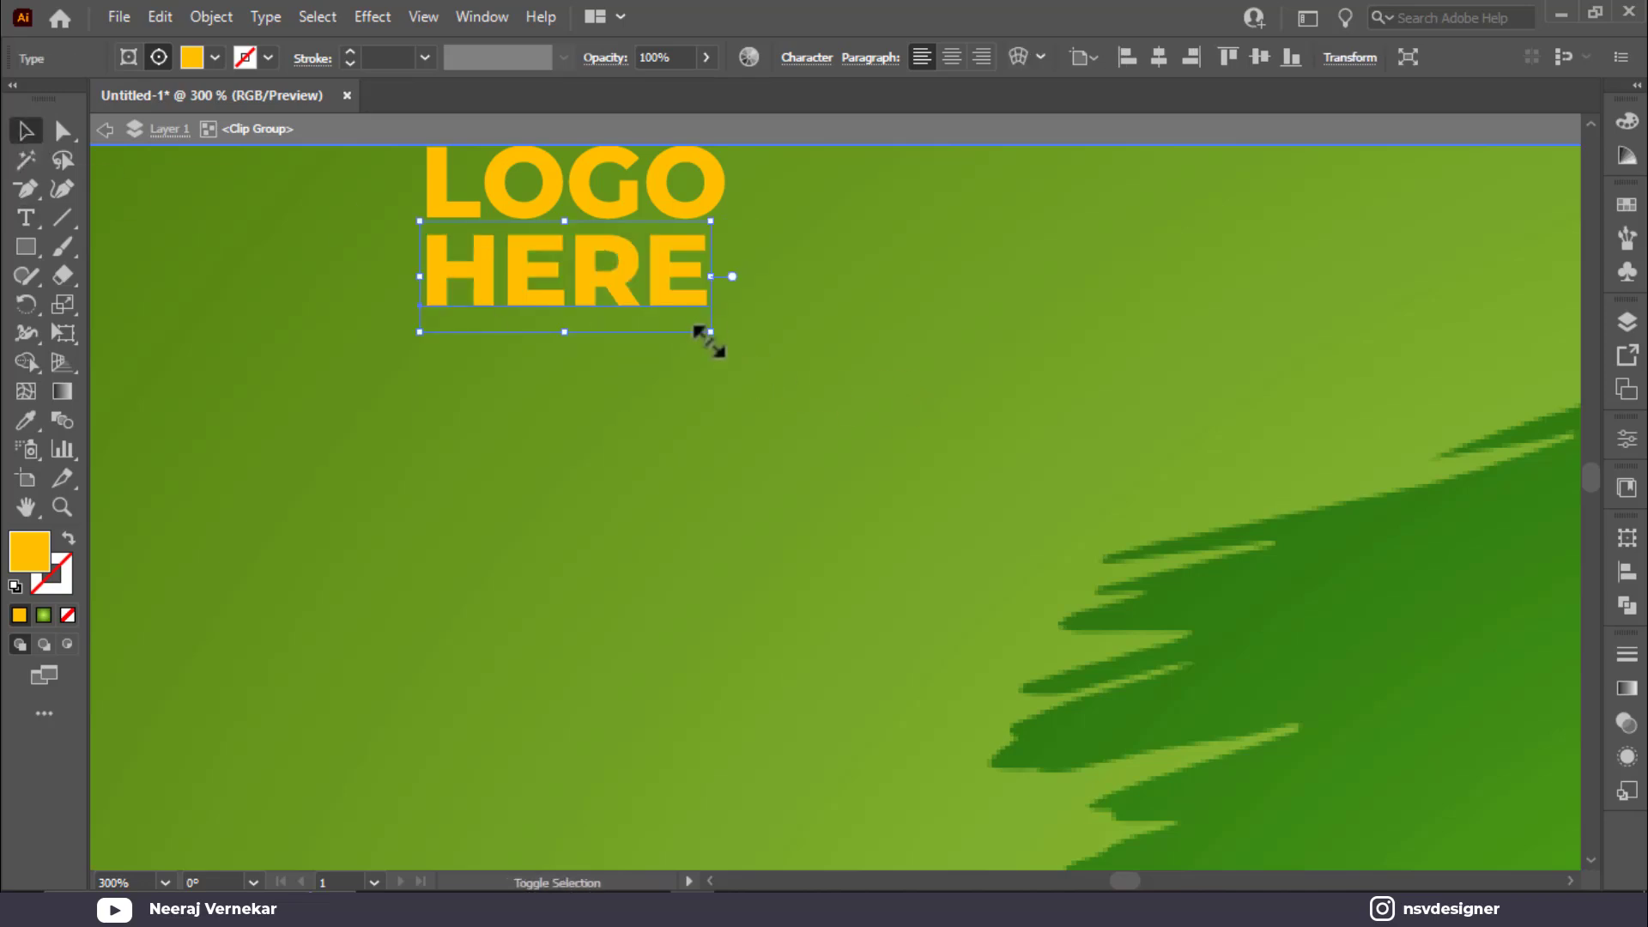
left_click_drag(720, 337, 726, 340)
Step: Group the LOGO and HERE lines, then enlarge and place them in the top-left corner
left_click(703, 203, "shift")
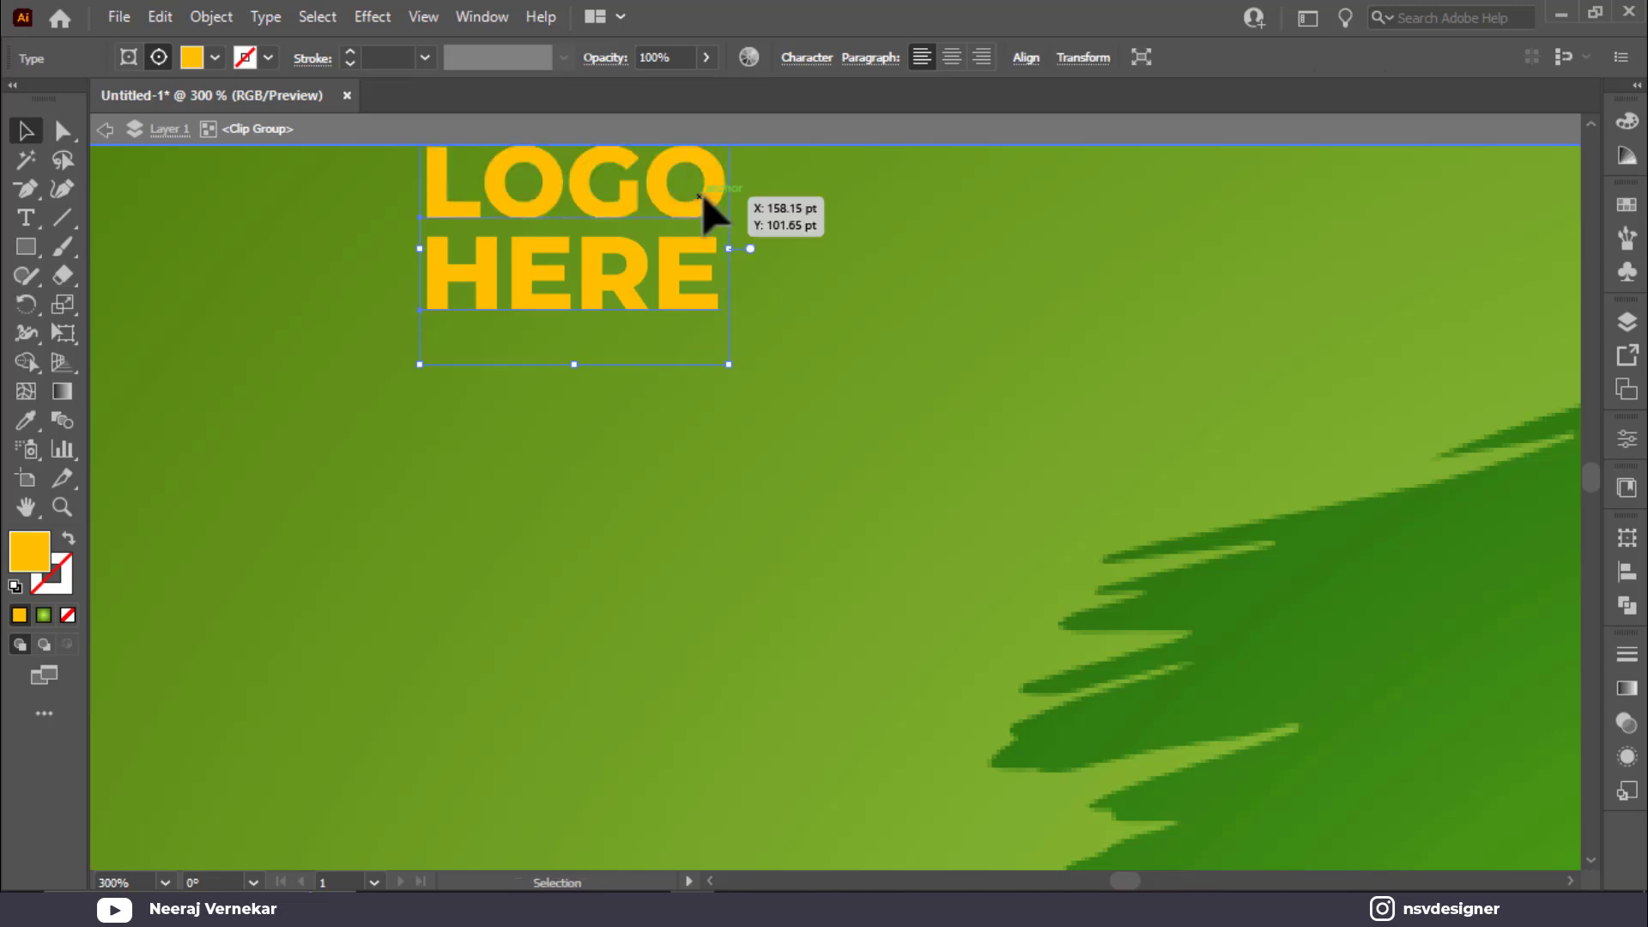
key("ctrl+0")
key("ctrl+g")
left_click_drag(588, 225, 536, 211)
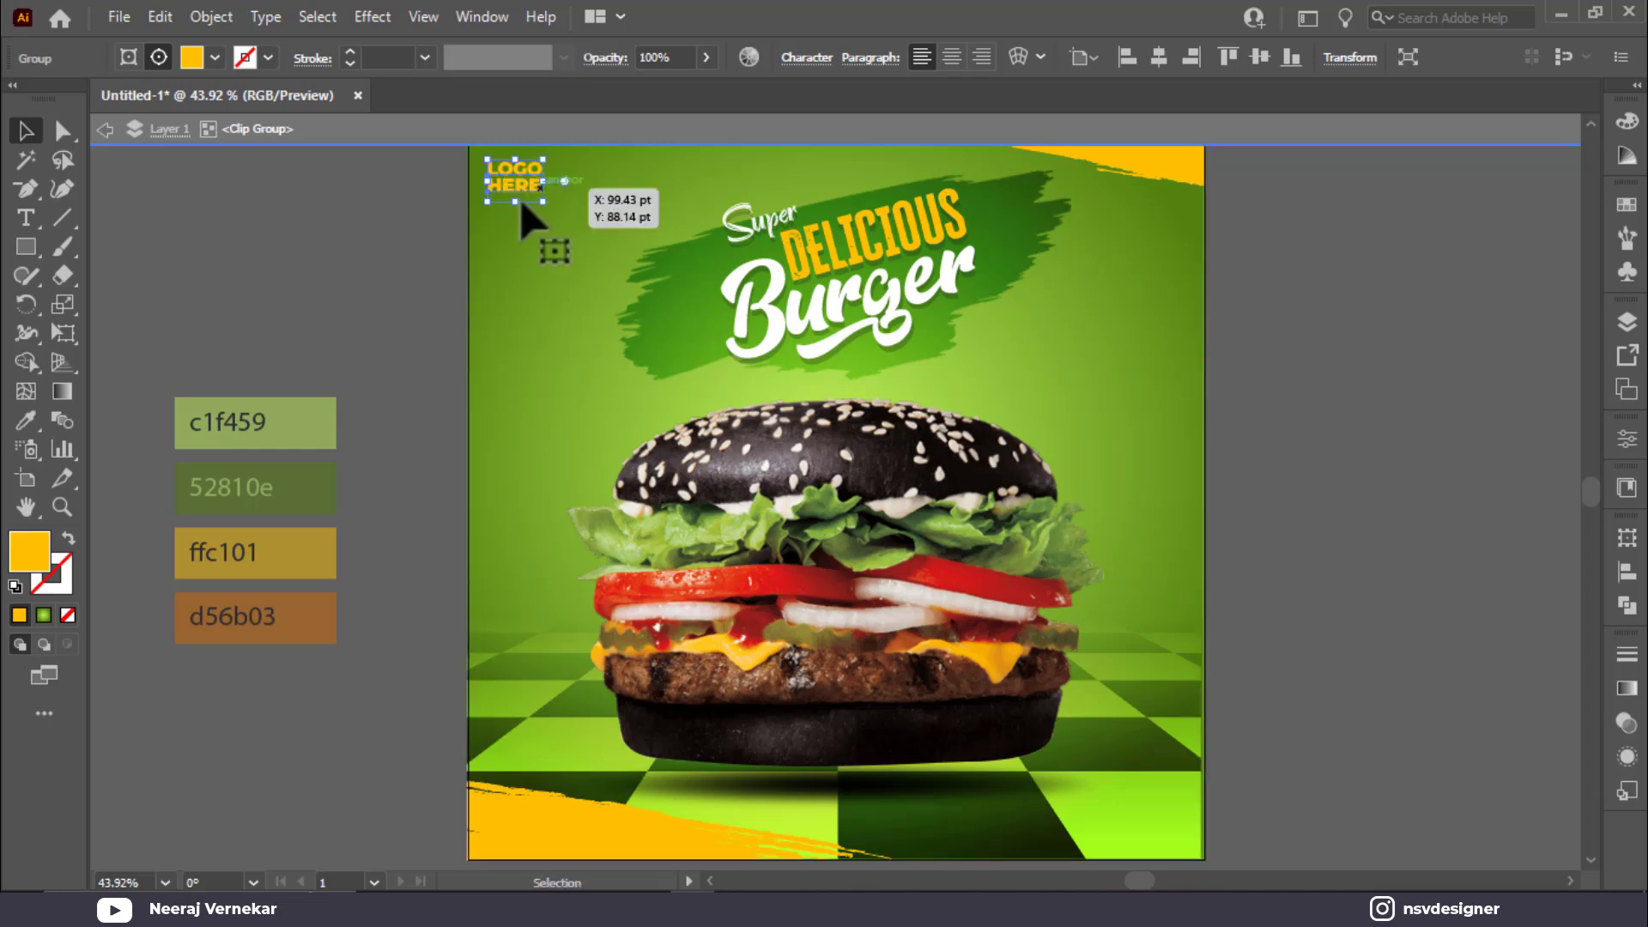
double_click(269, 309)
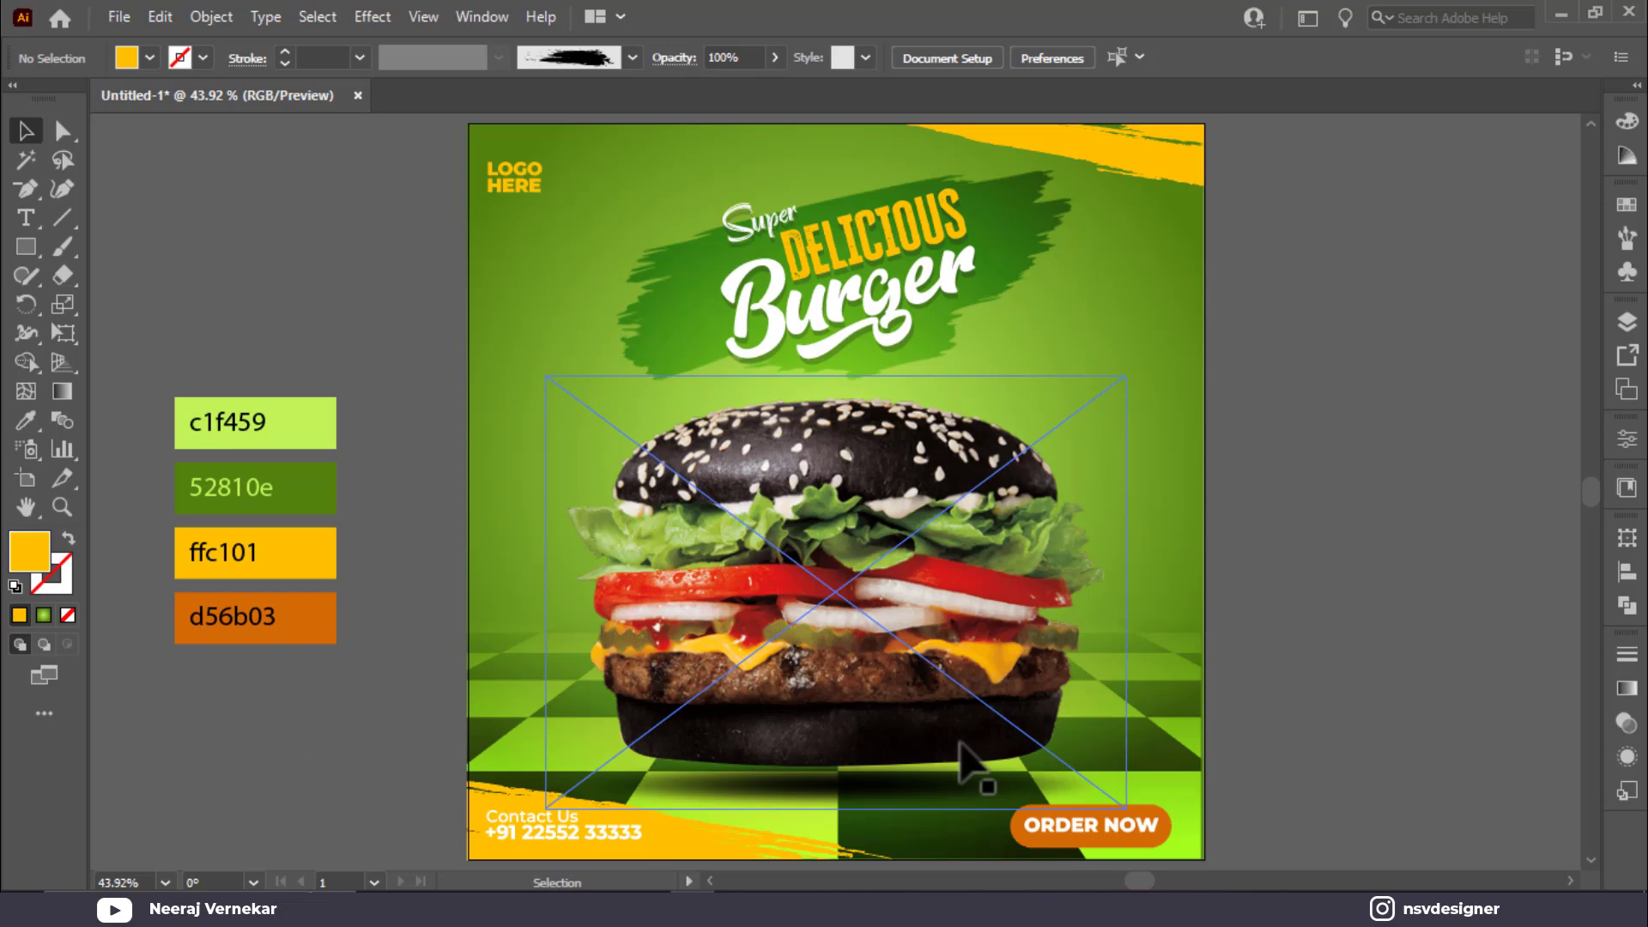
Step: Draw a curved path with the Pen tool from beside the burger toward ORDER NOW, then swap its fill and stroke
scroll(1337, 605, "down", 1)
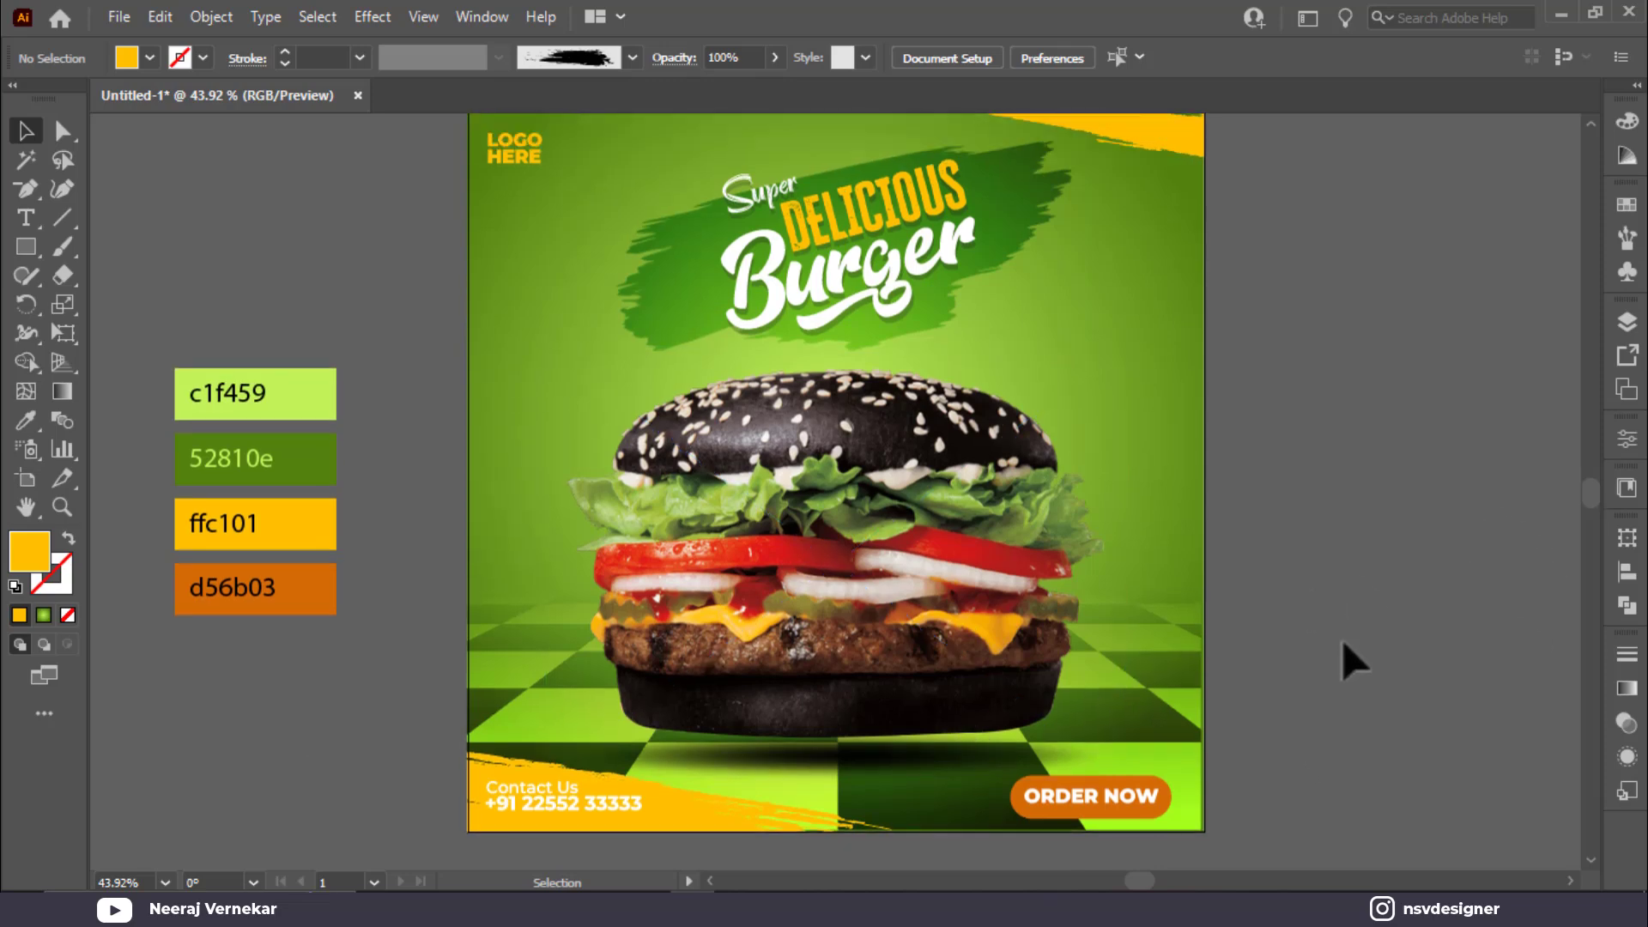
scroll(1354, 661, "up", 2)
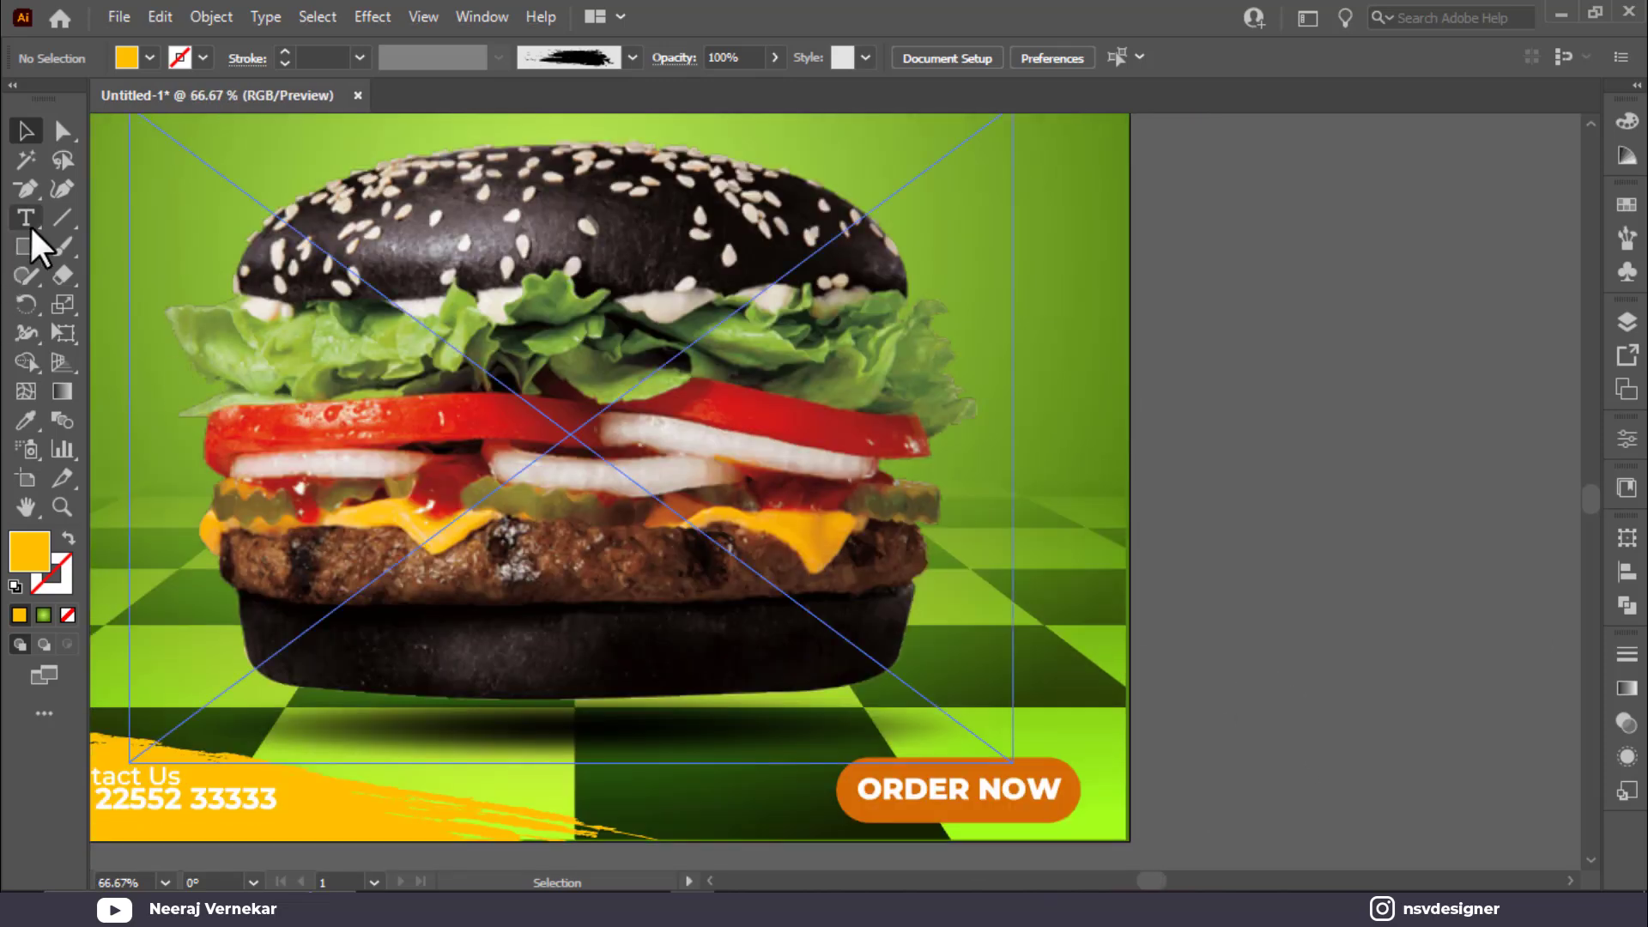
left_click_drag(28, 190, 70, 182)
left_click(951, 564)
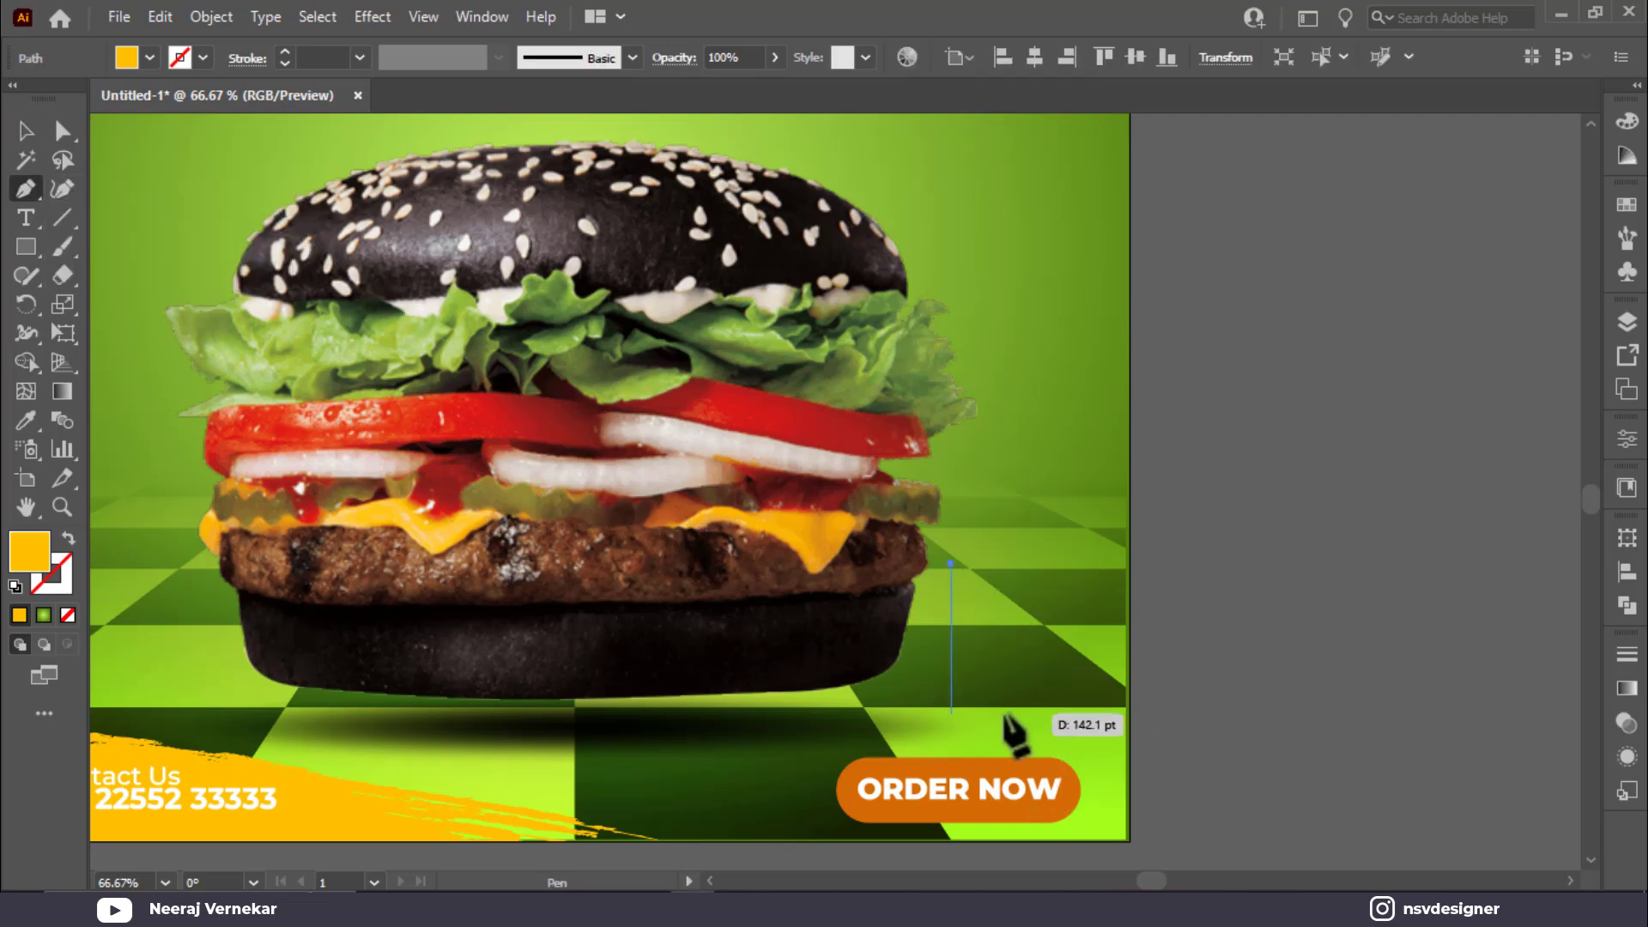
left_click_drag(1013, 717, 975, 816)
left_click(27, 137)
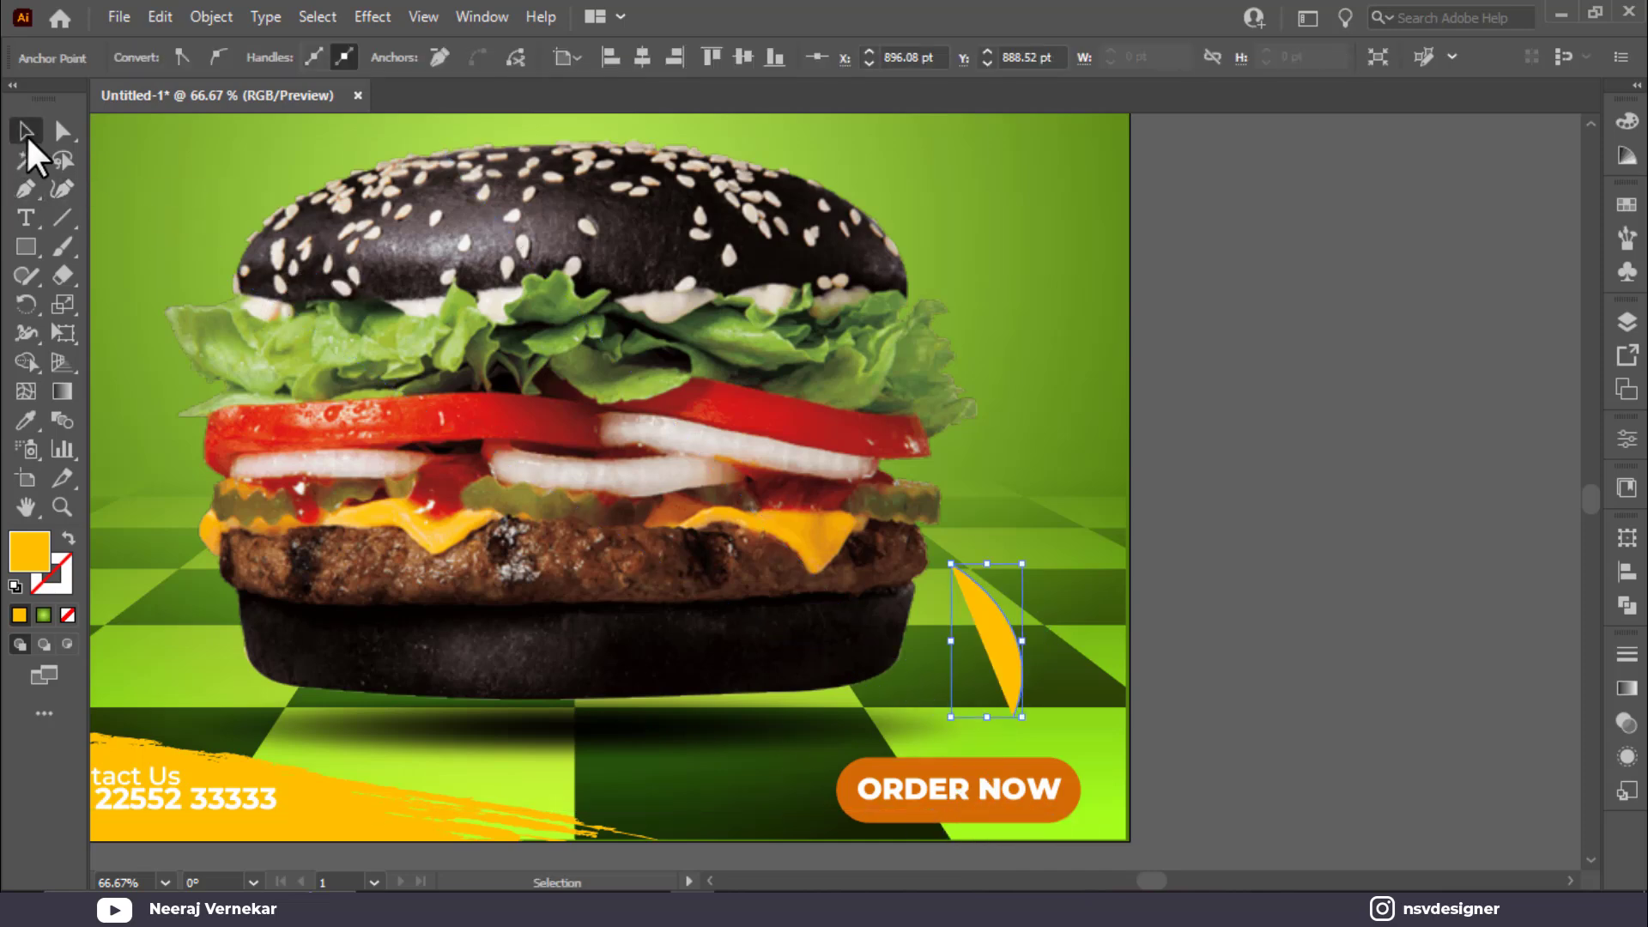
key("shift+x")
left_click(1346, 436)
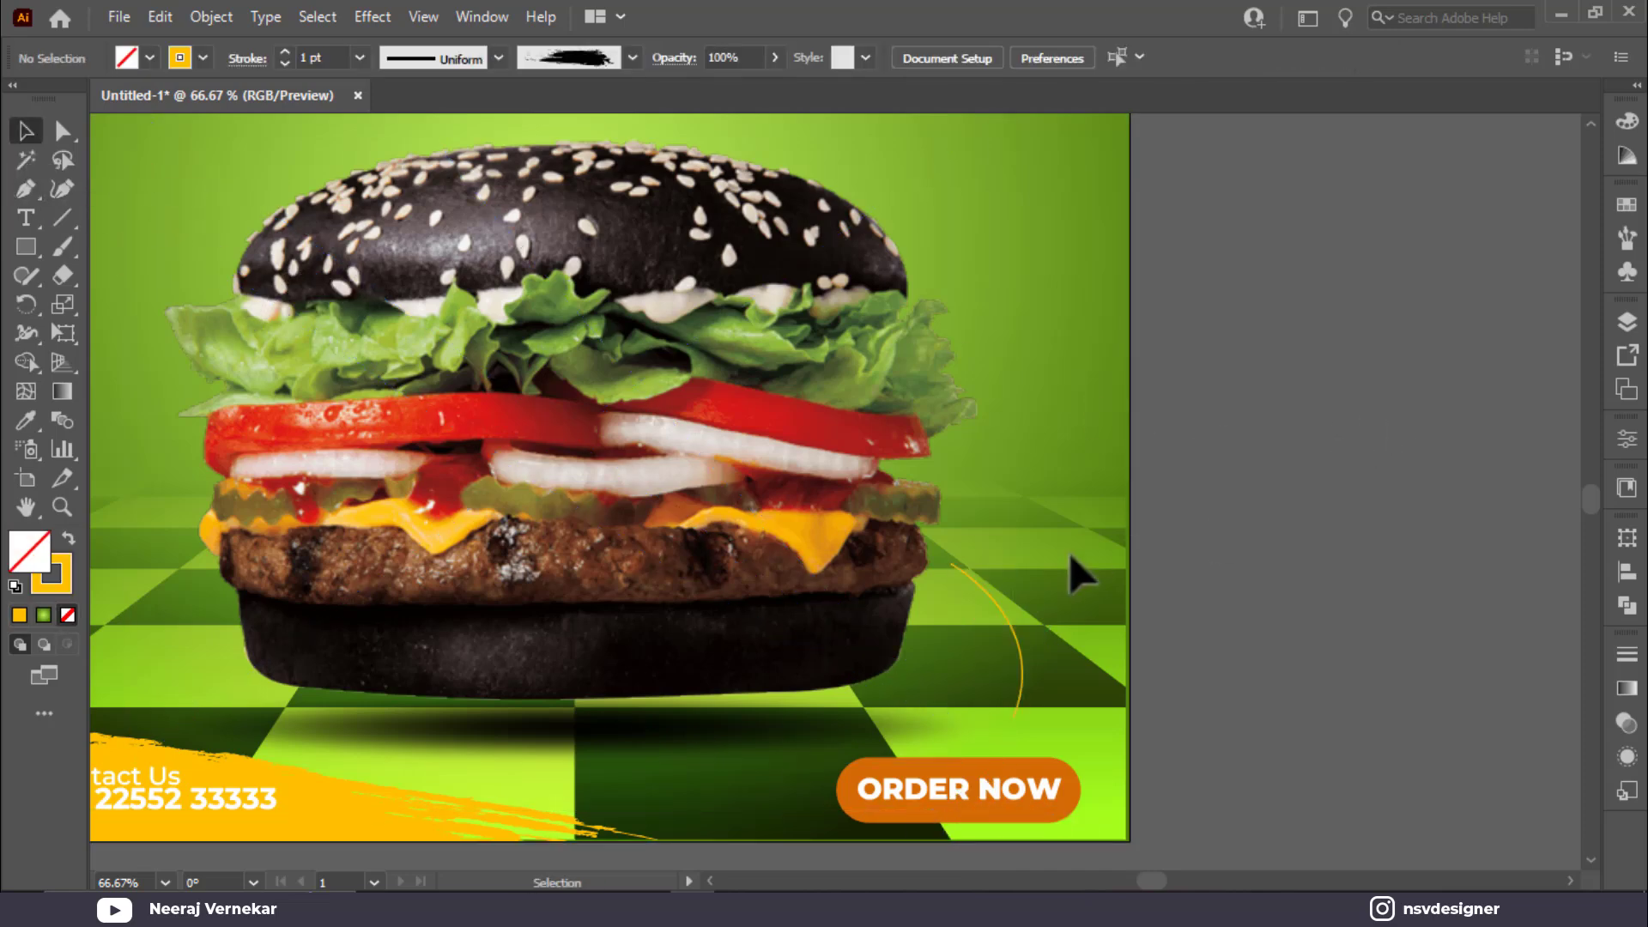
left_click(1017, 634)
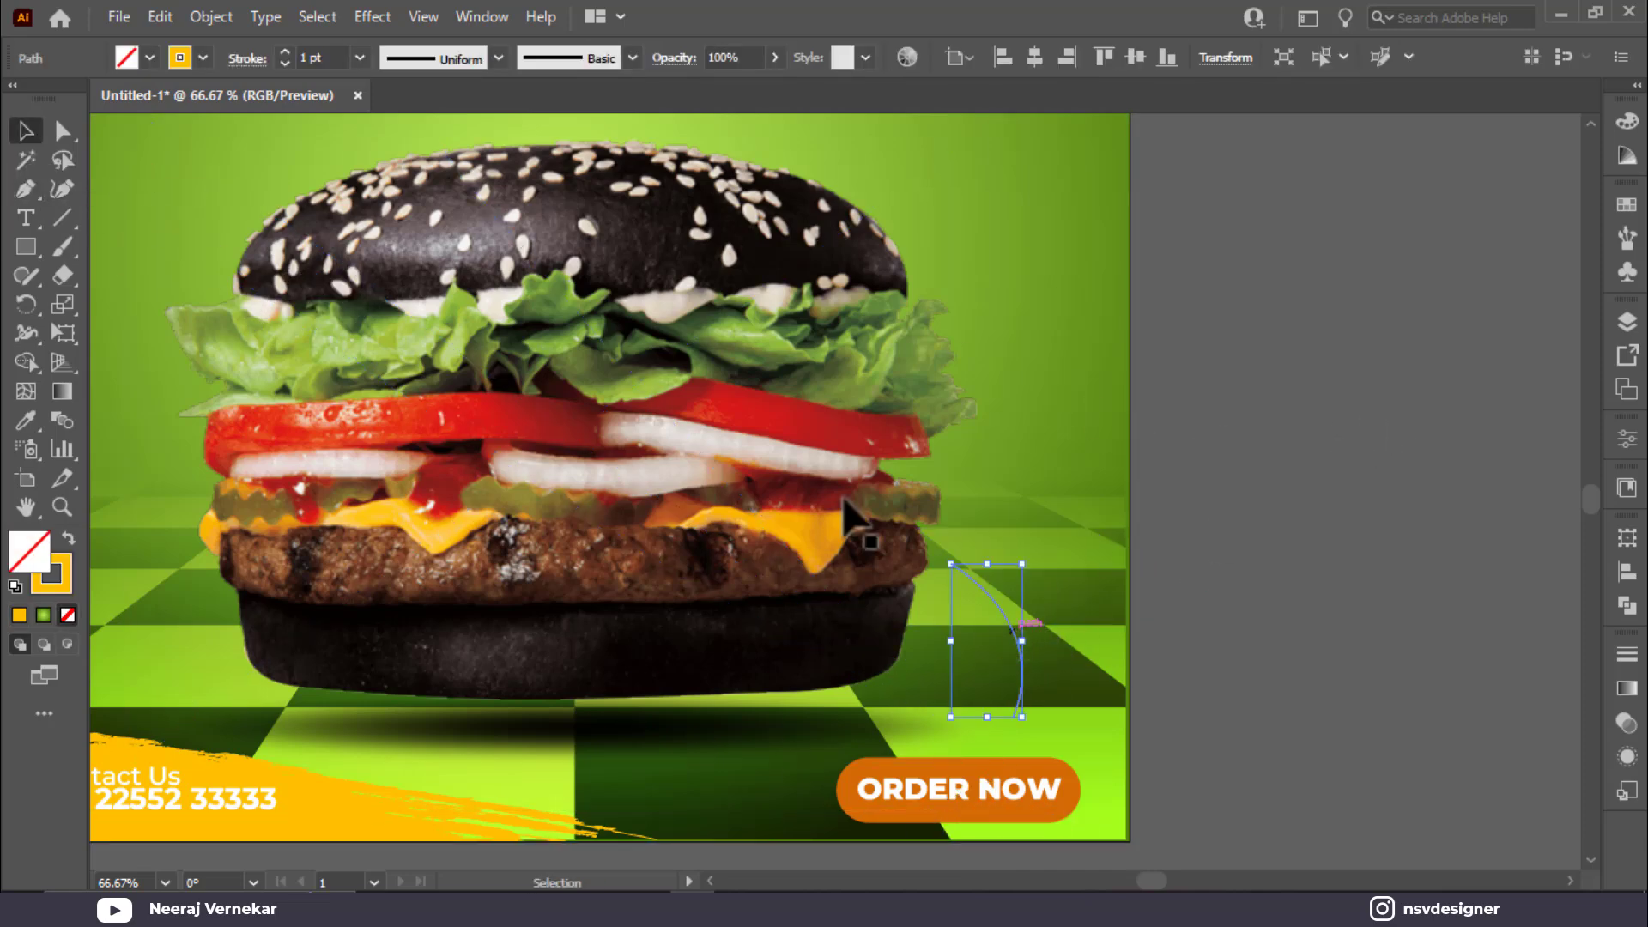
Step: Give the curve an Arrow 2 arrowhead at its end and none at its start
left_click(229, 60)
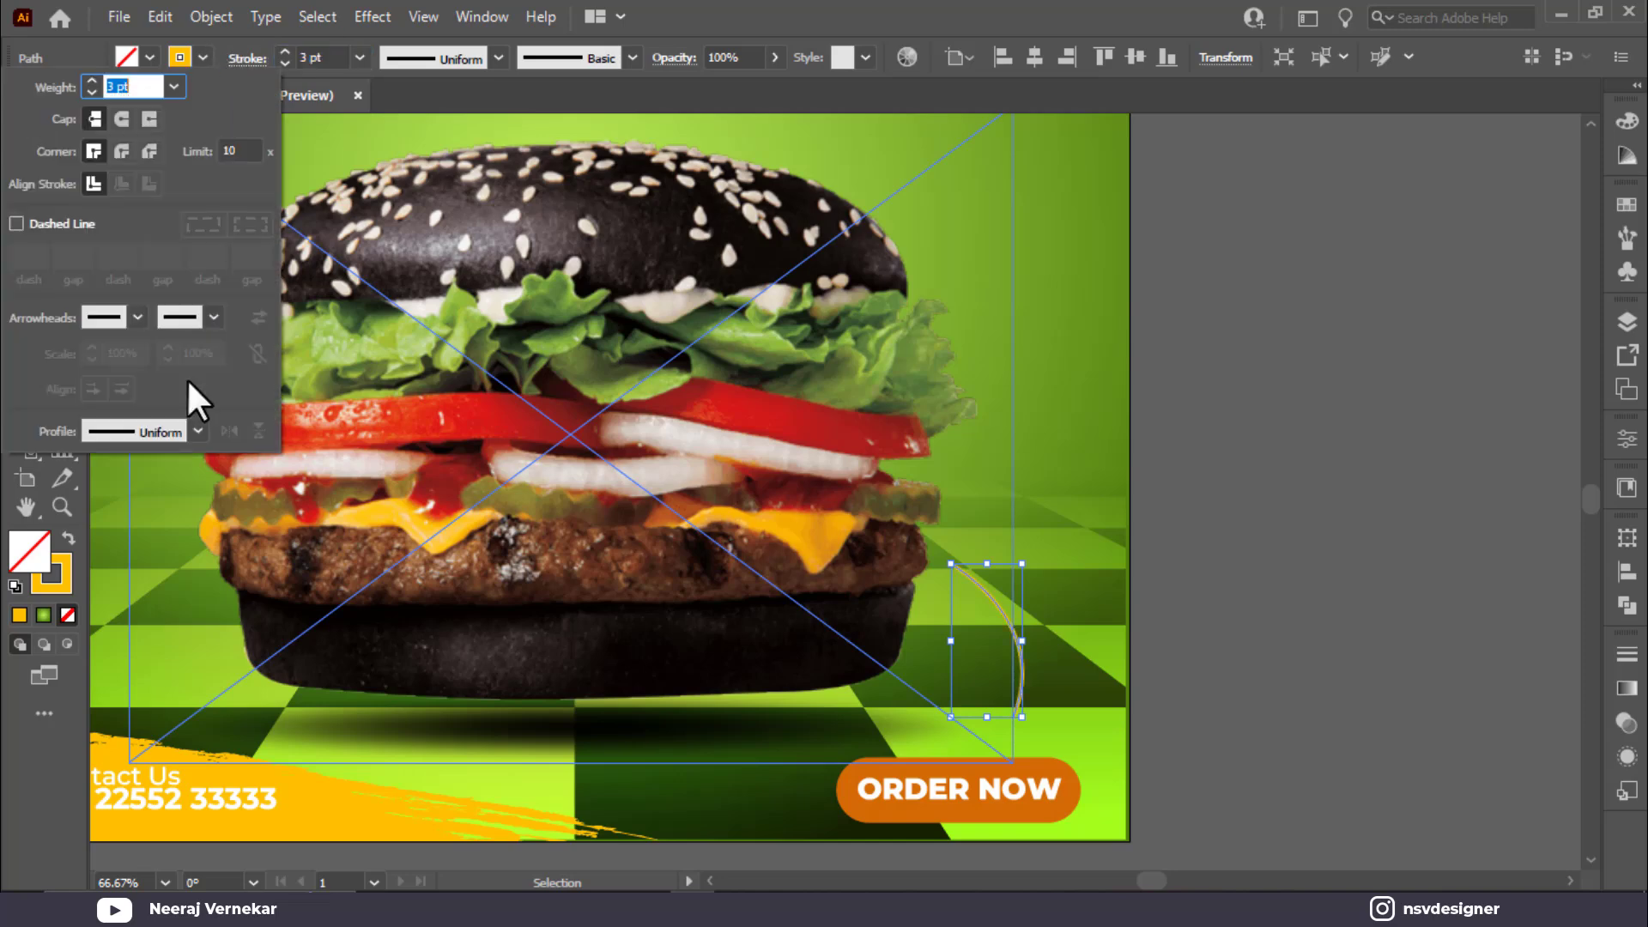
left_click(138, 317)
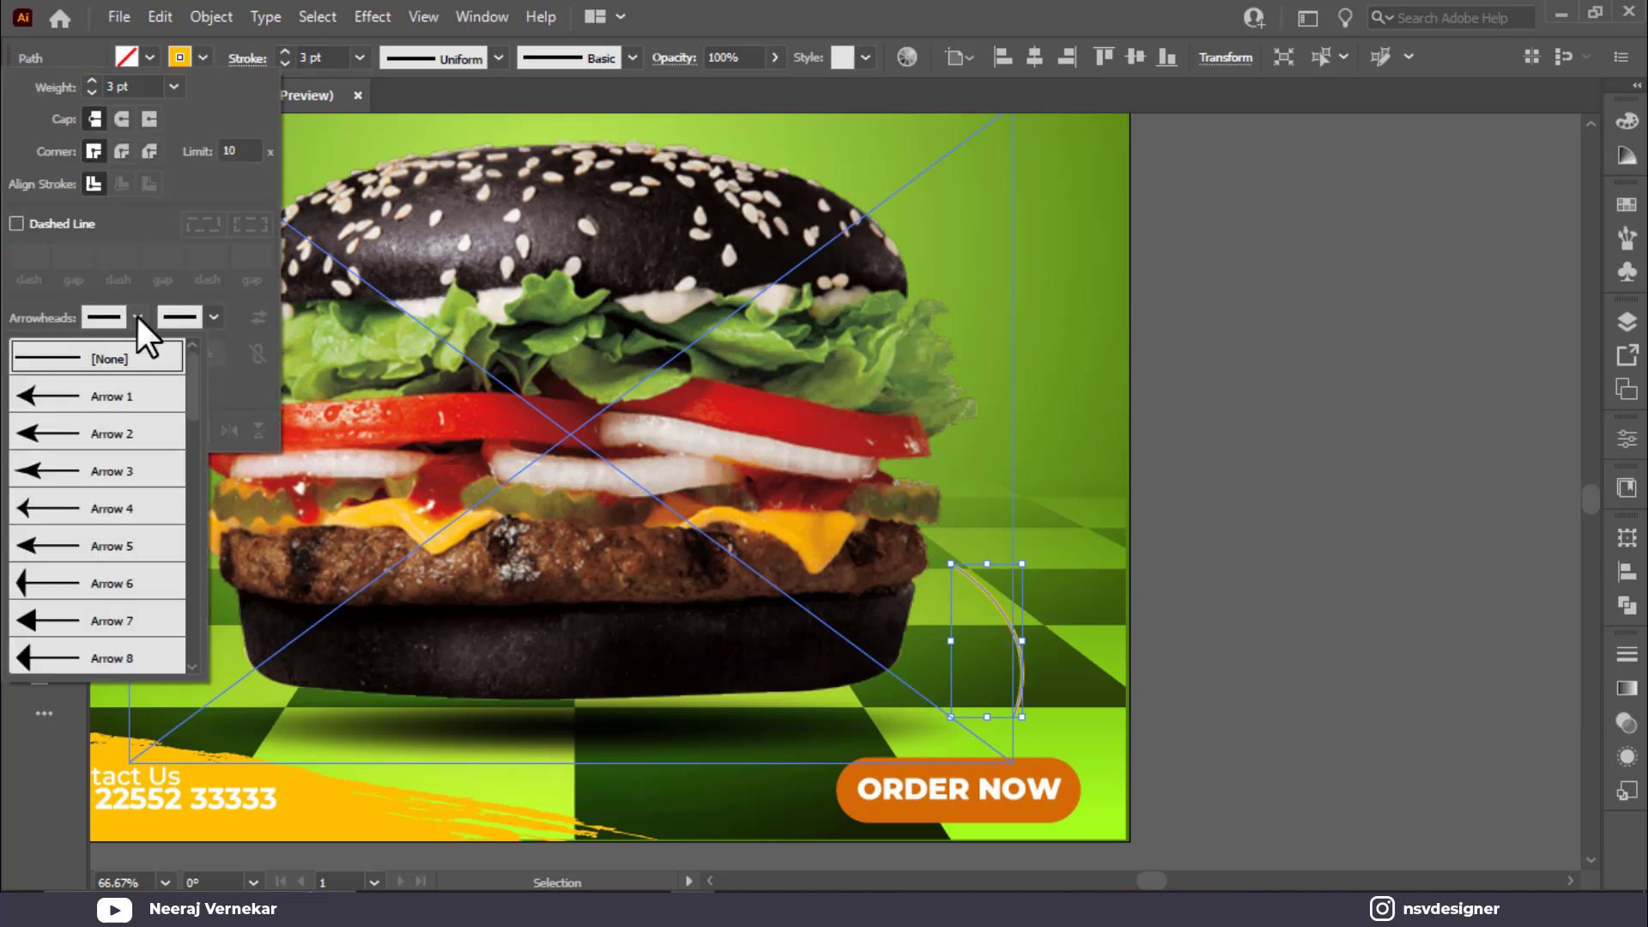
left_click(86, 470)
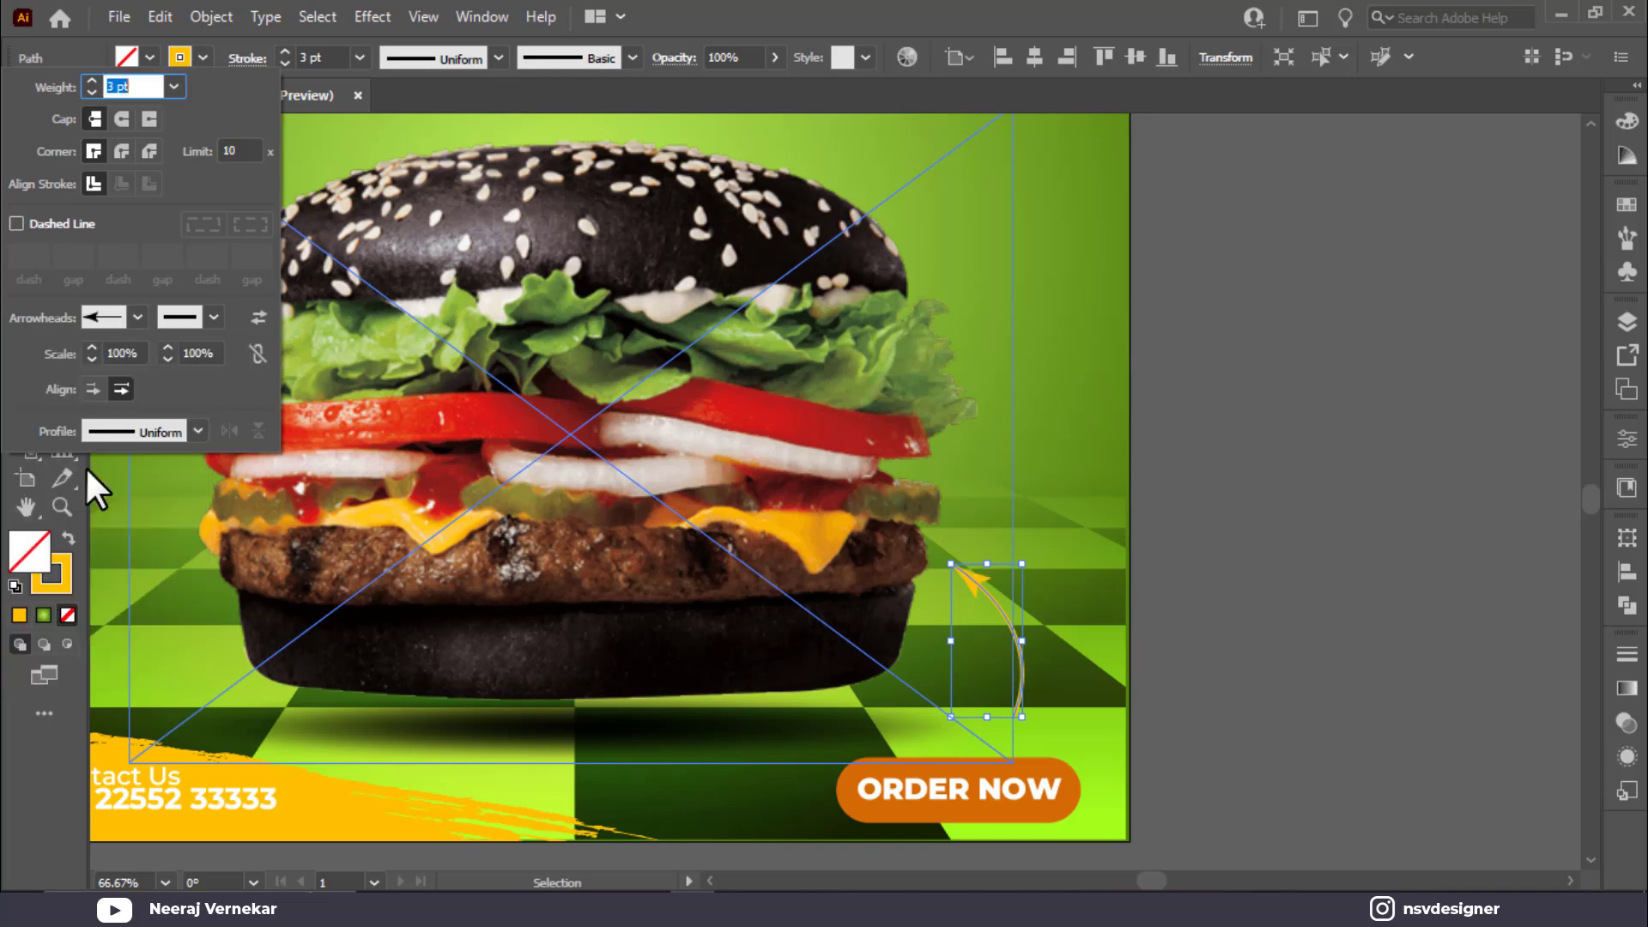
left_click(136, 319)
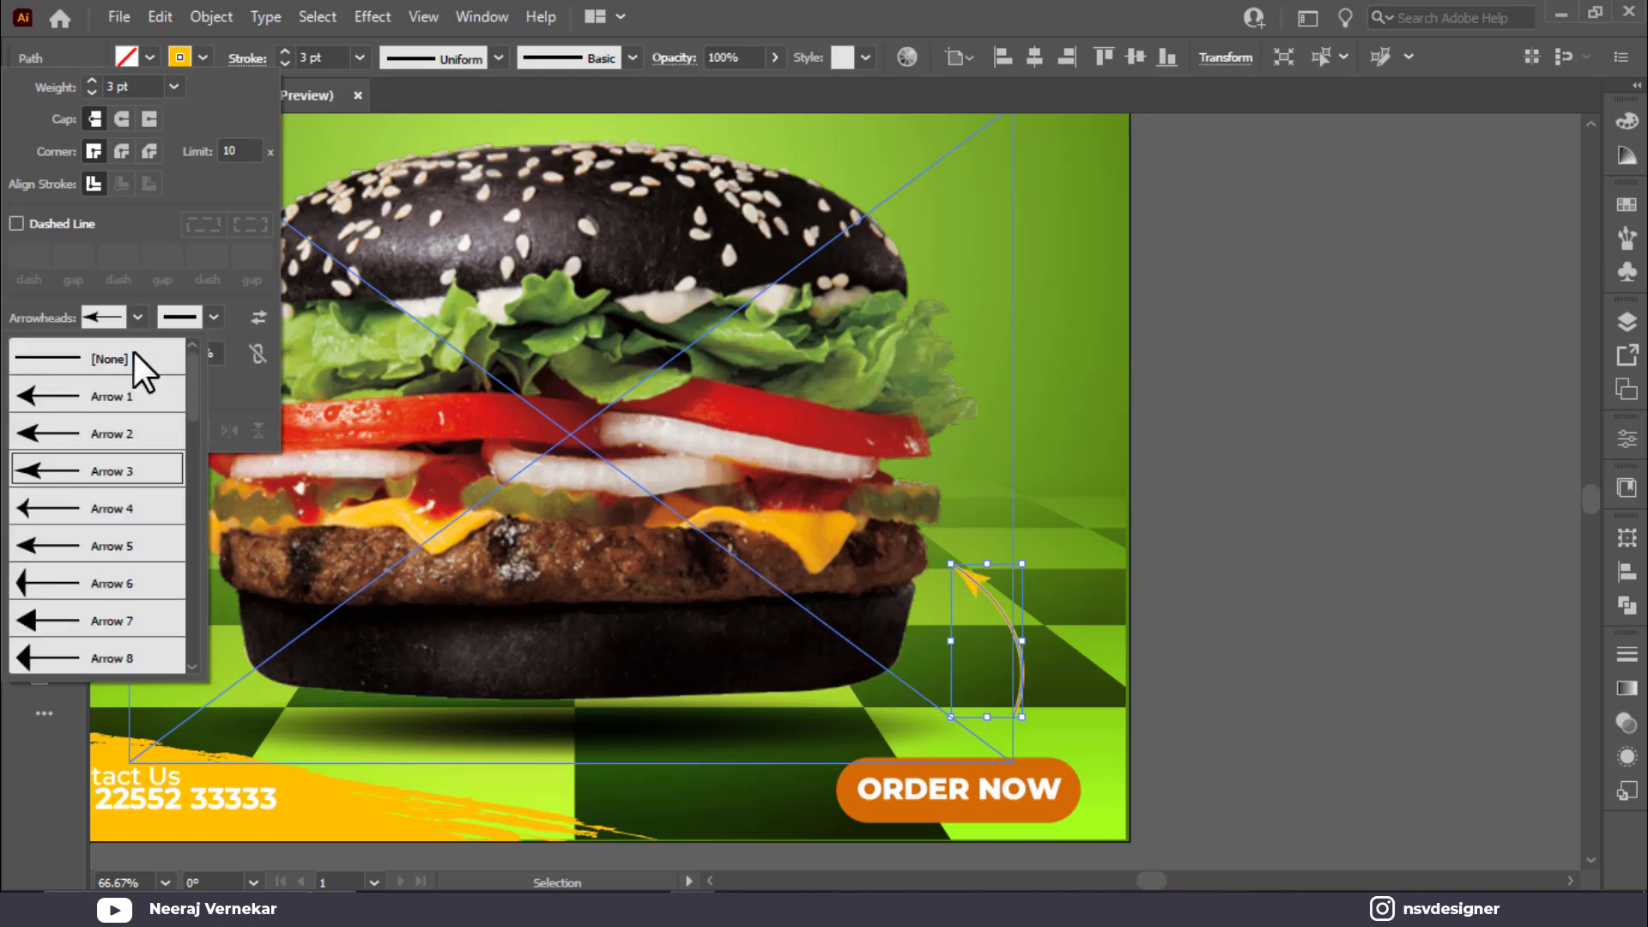
left_click(136, 357)
left_click(211, 317)
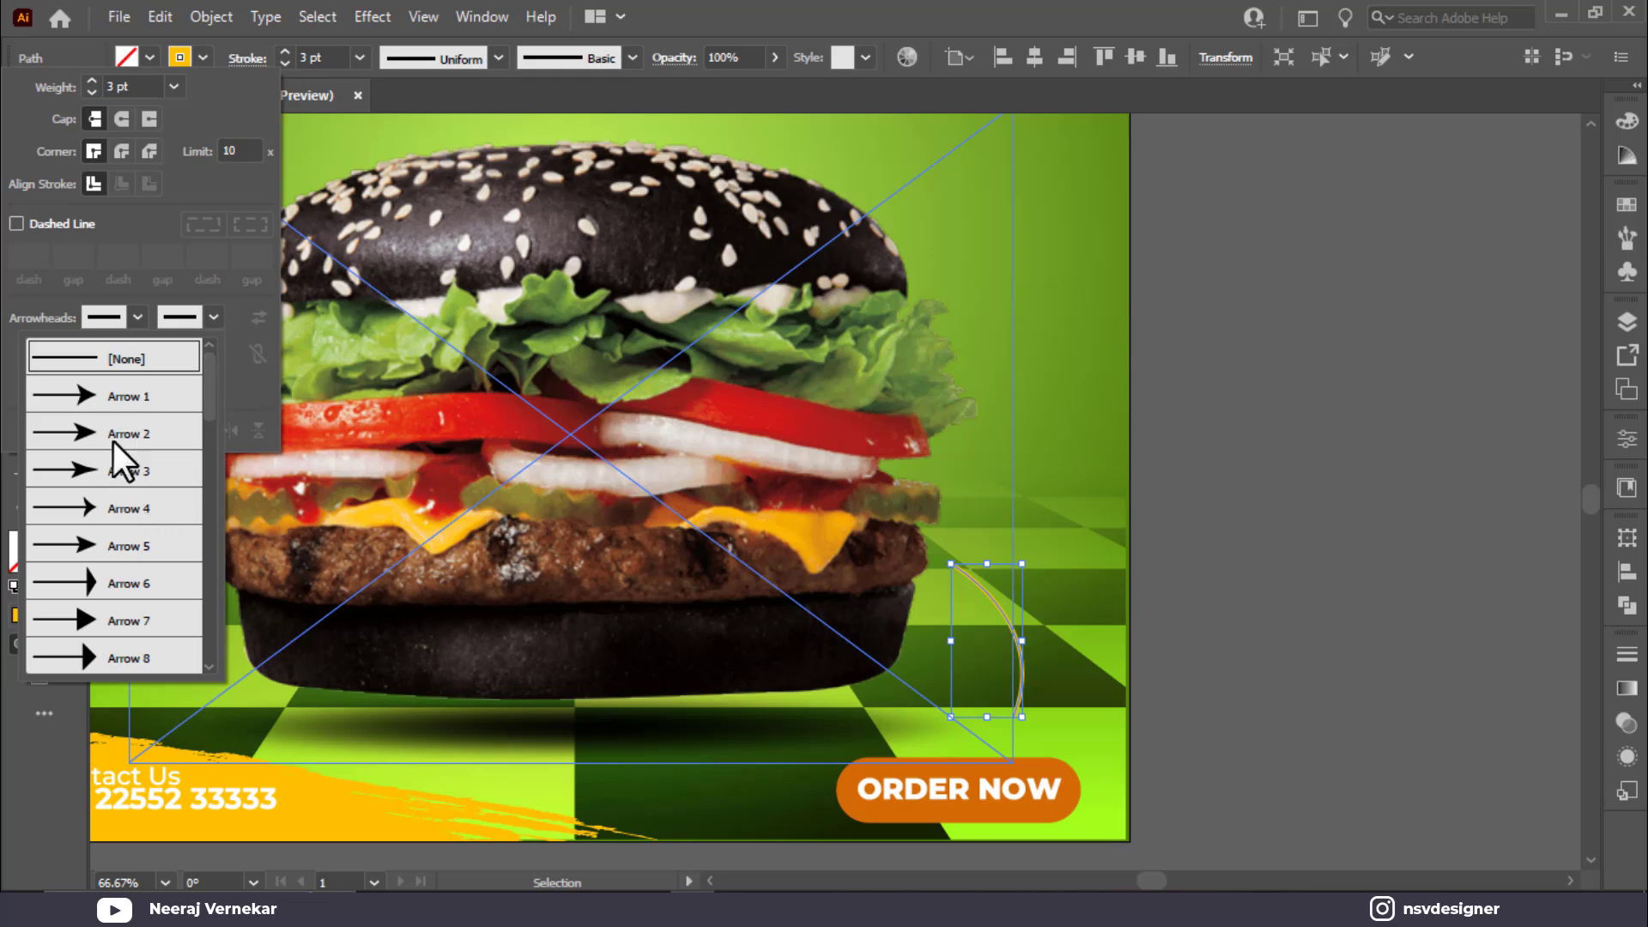
left_click(157, 420)
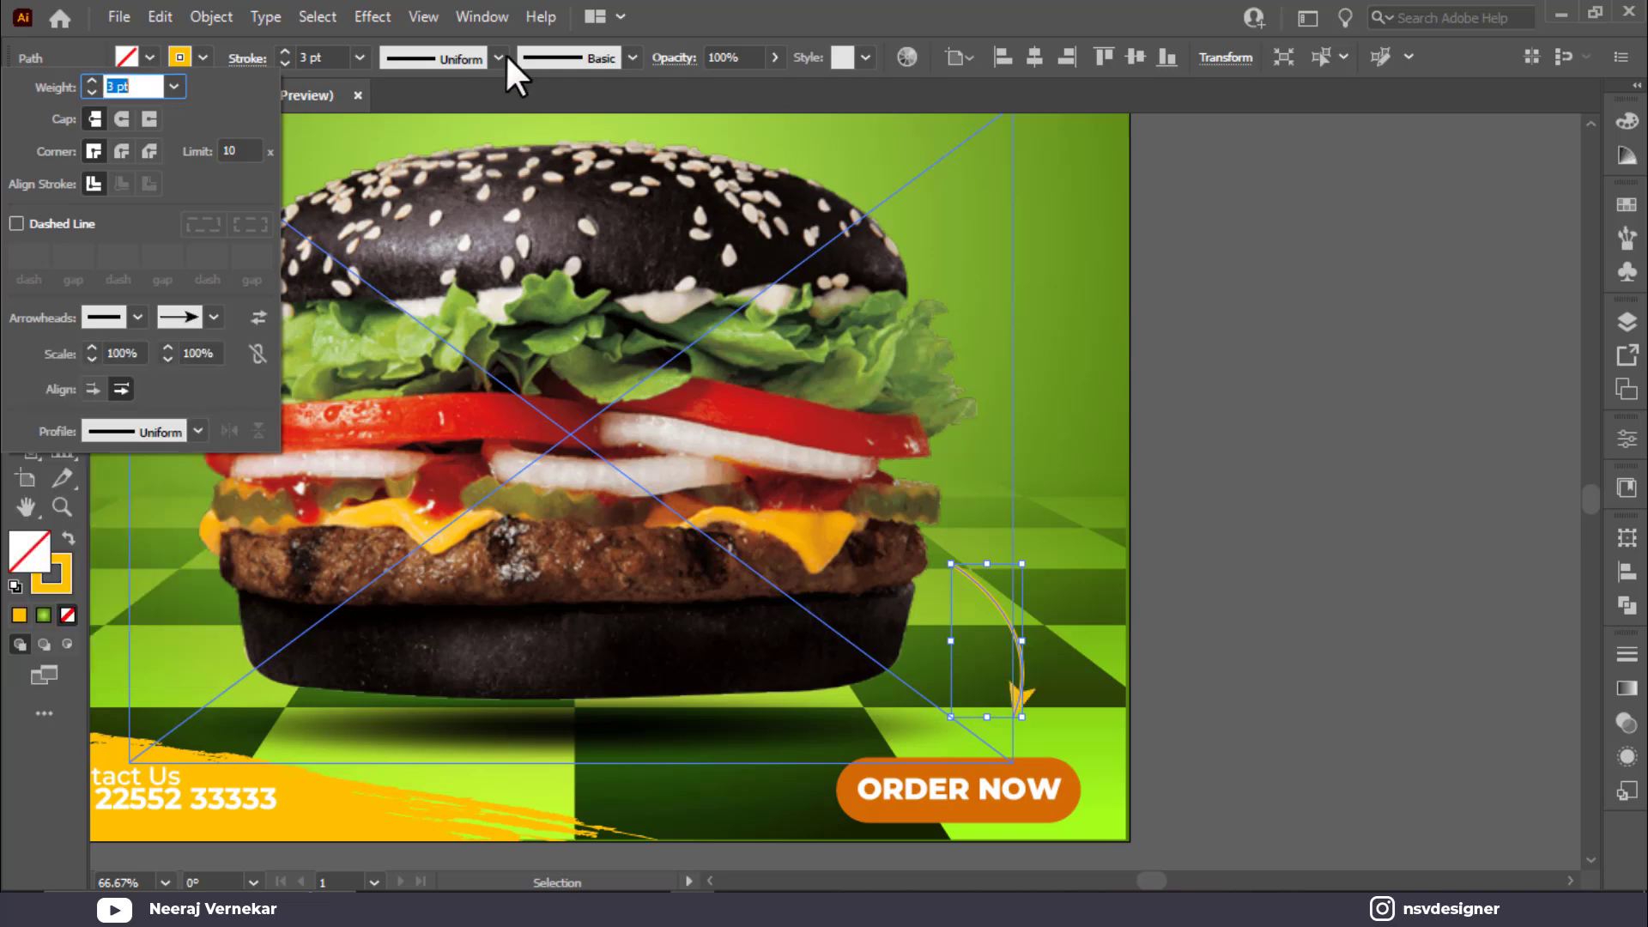
Step: Make the arrow a white 5 pt stroke with tapered Width Profile 1
left_click(329, 56)
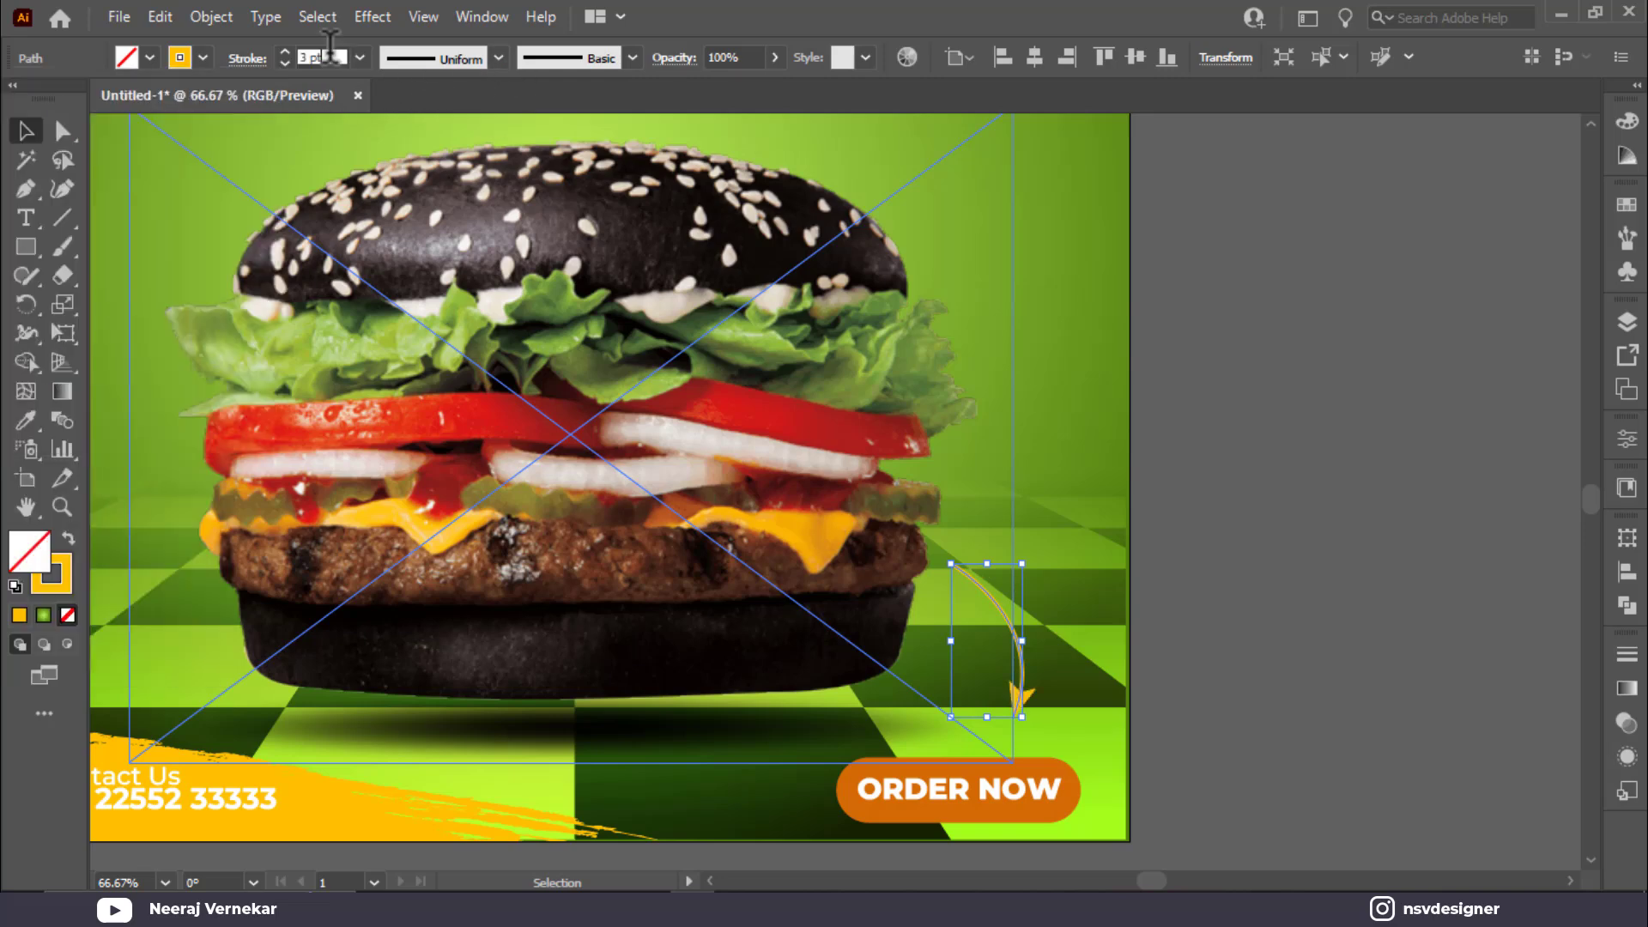
left_click(202, 57)
left_click(1179, 543)
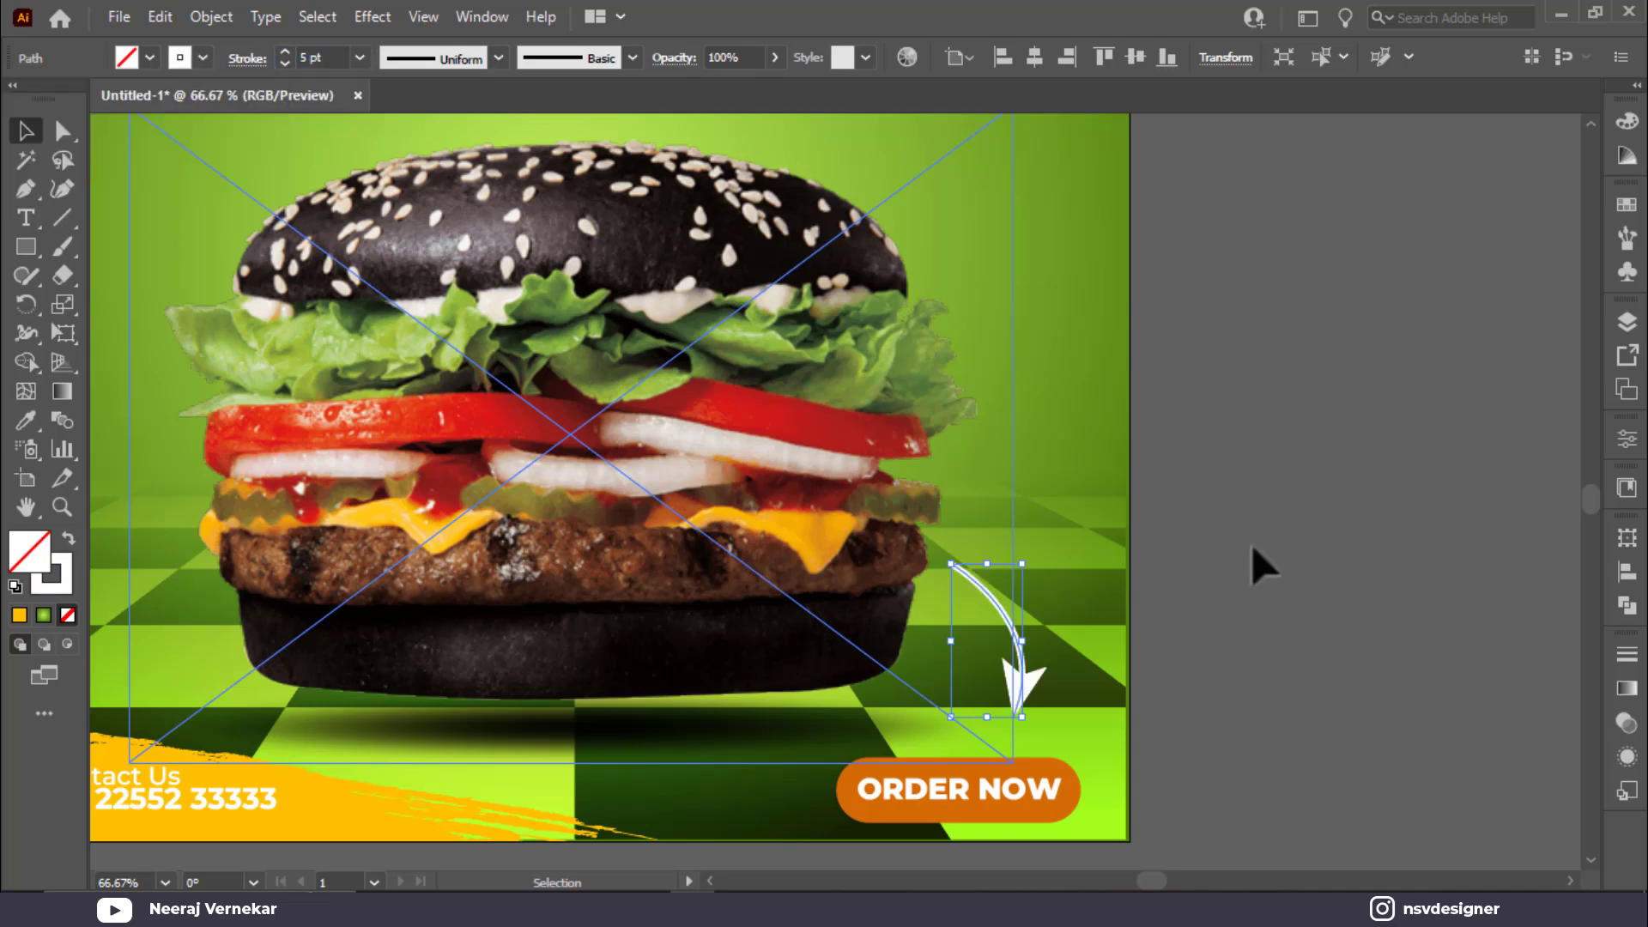
key("ctrl+0")
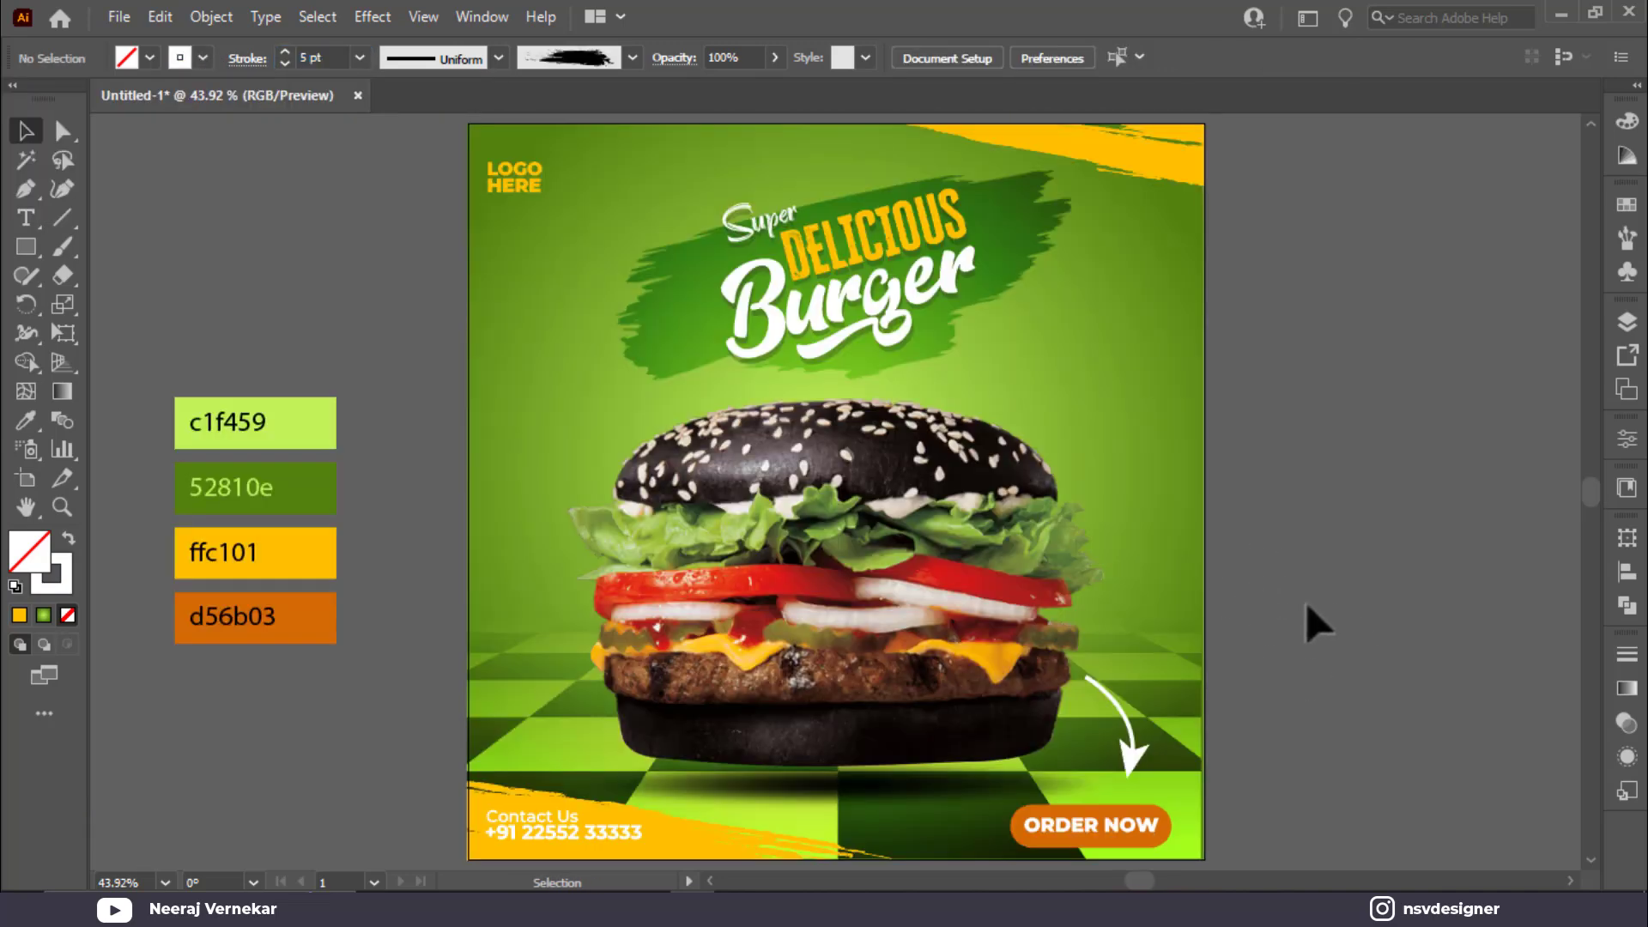
left_click(1133, 762)
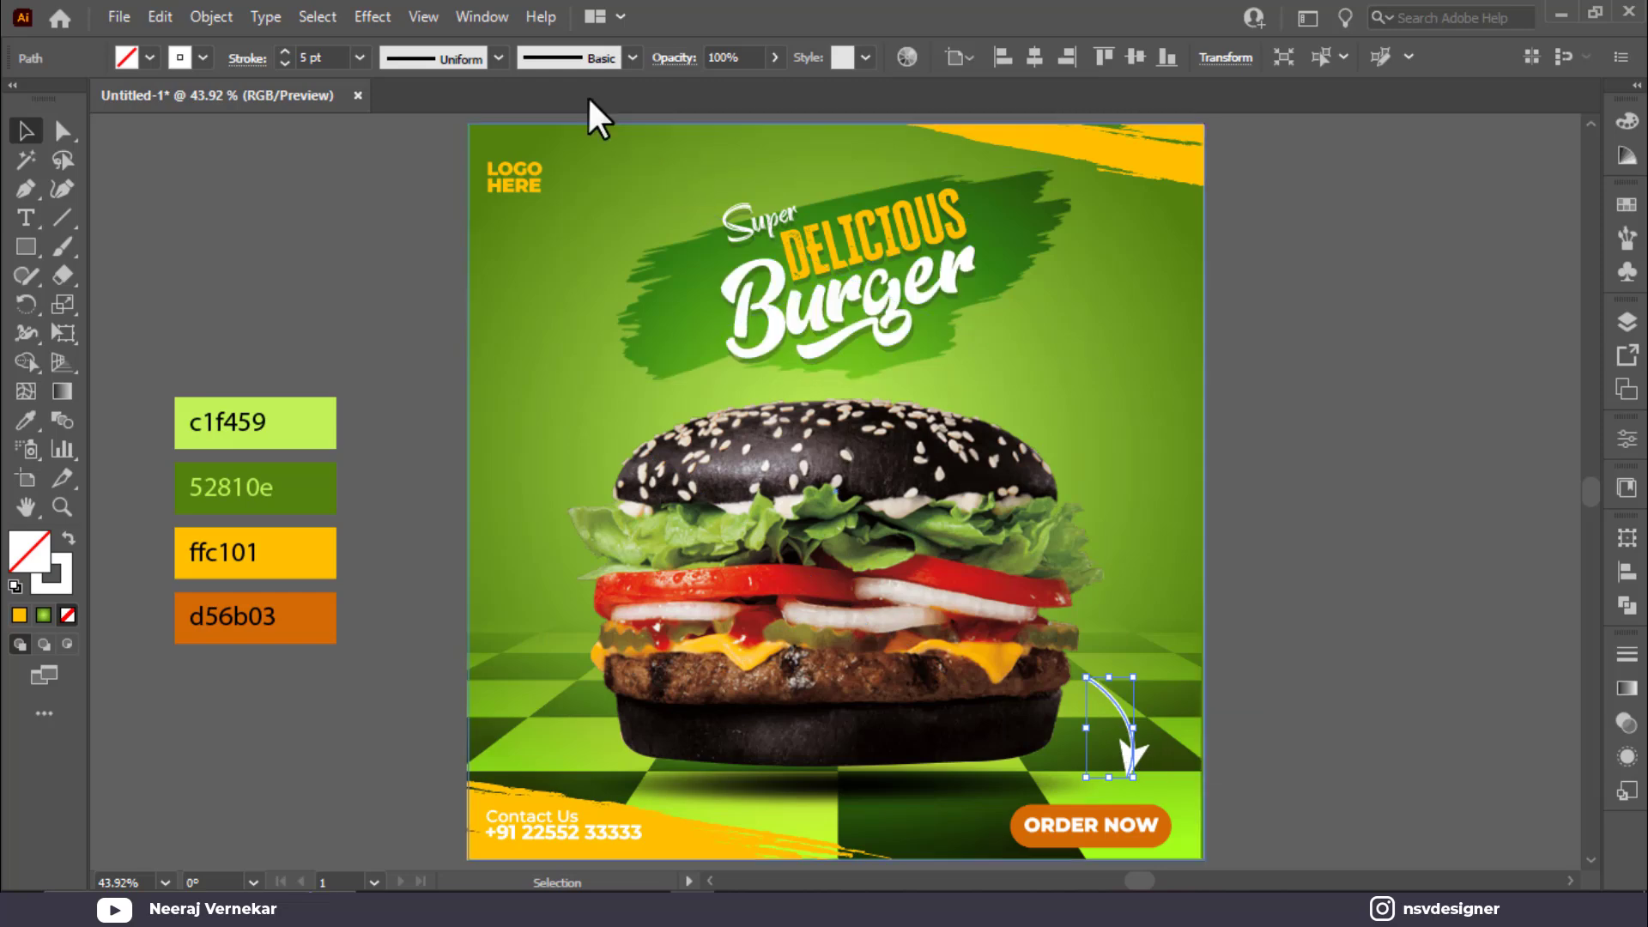
left_click(498, 58)
left_click(421, 133)
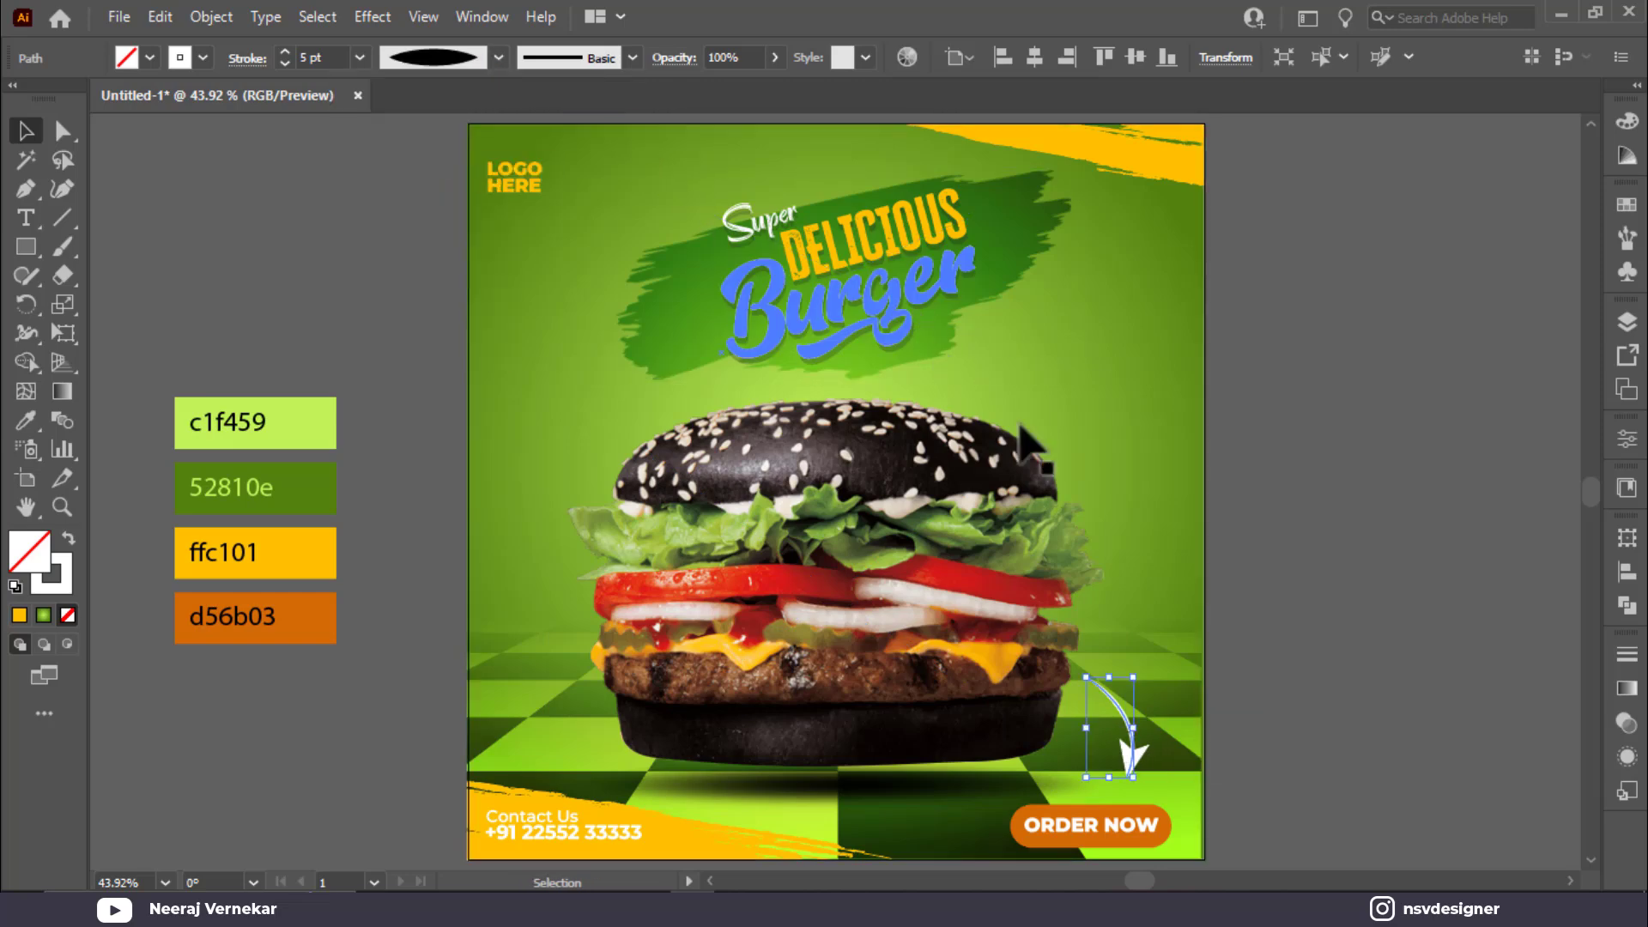
left_click(1364, 676)
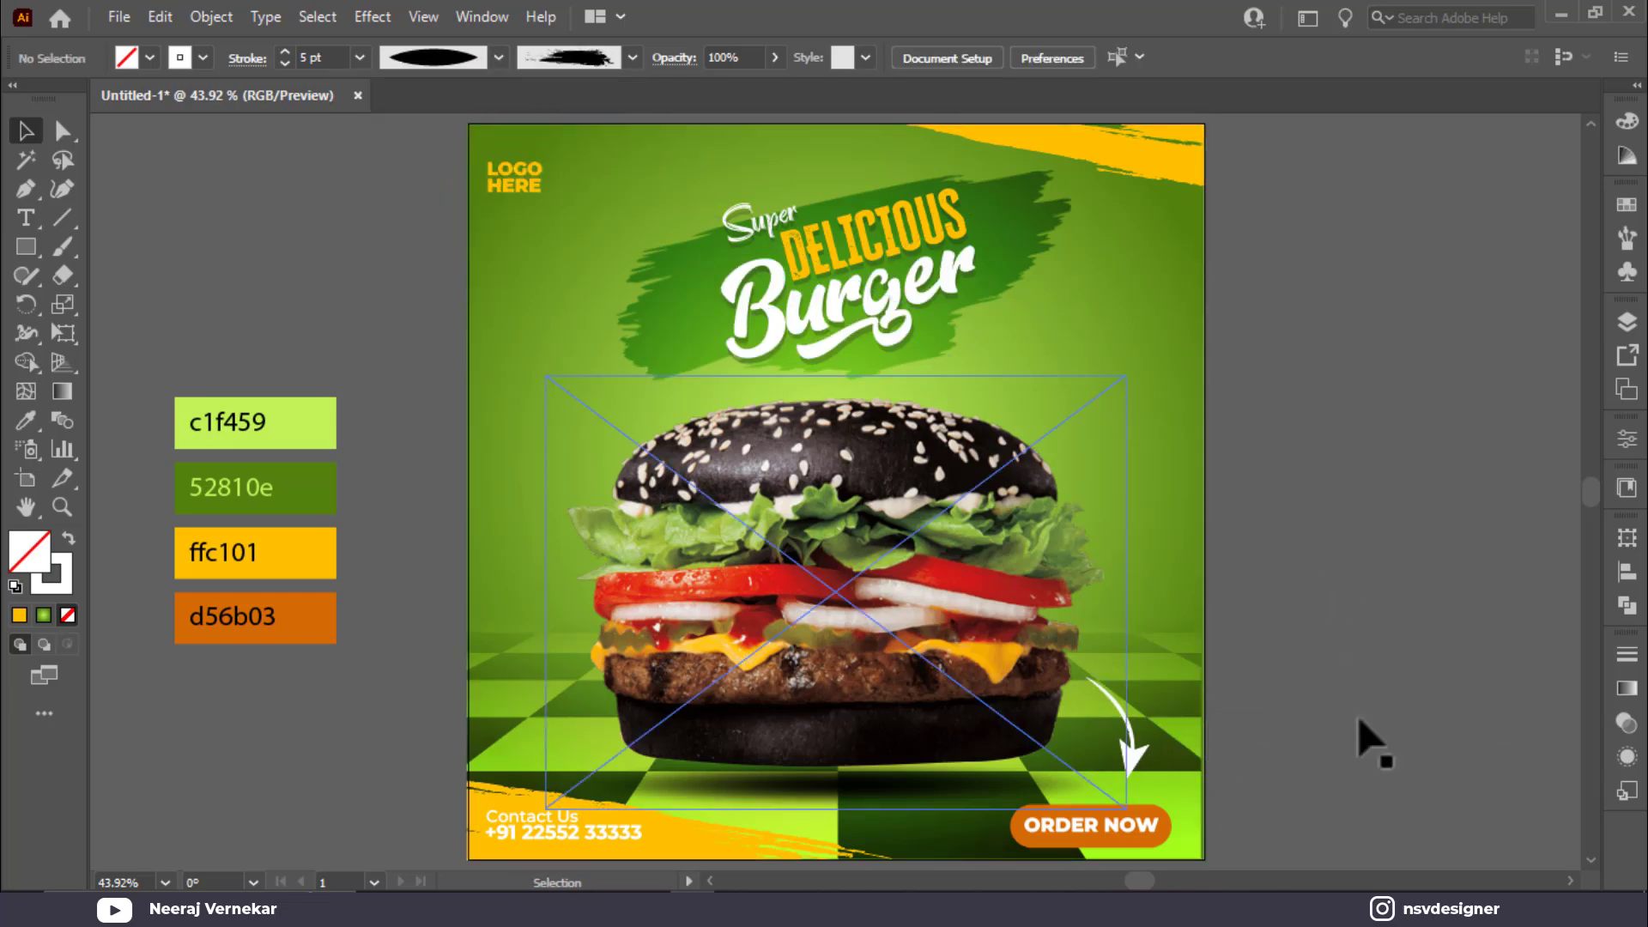